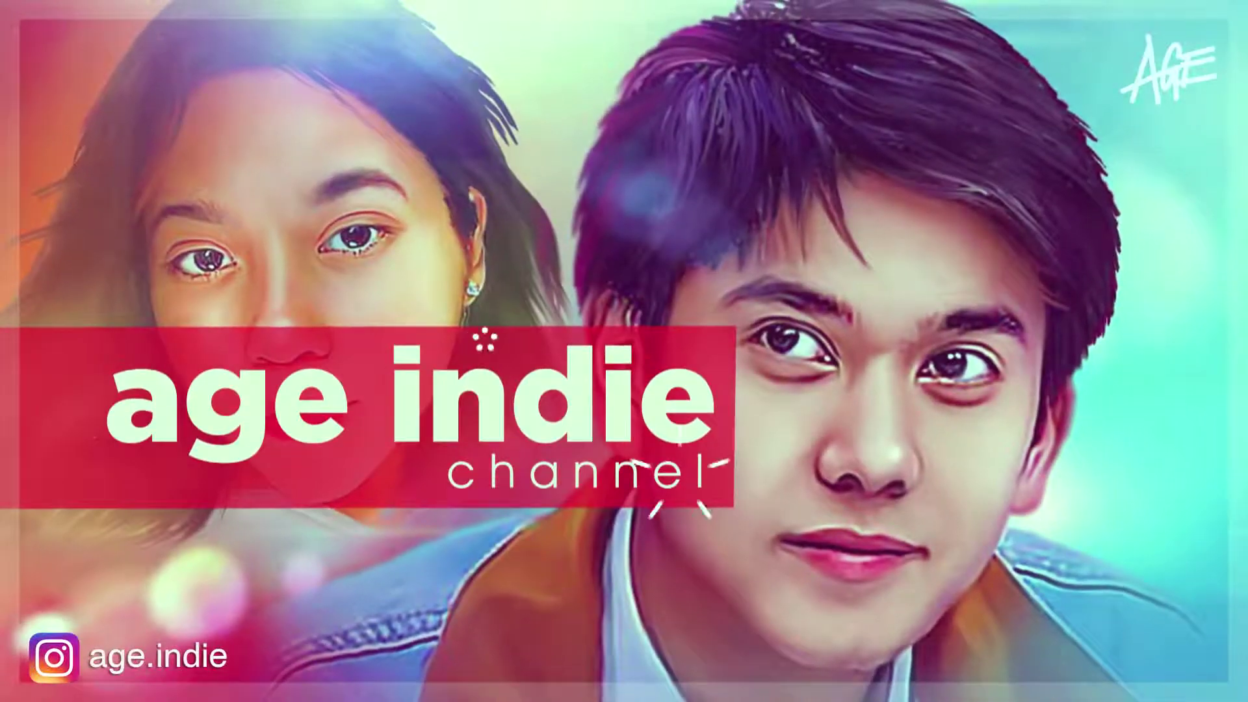
Zoom the 1-Nikita-Willy.jpg portrait to about 127%
scroll(588, 371, up, 3)
scroll(567, 462, down, 2)
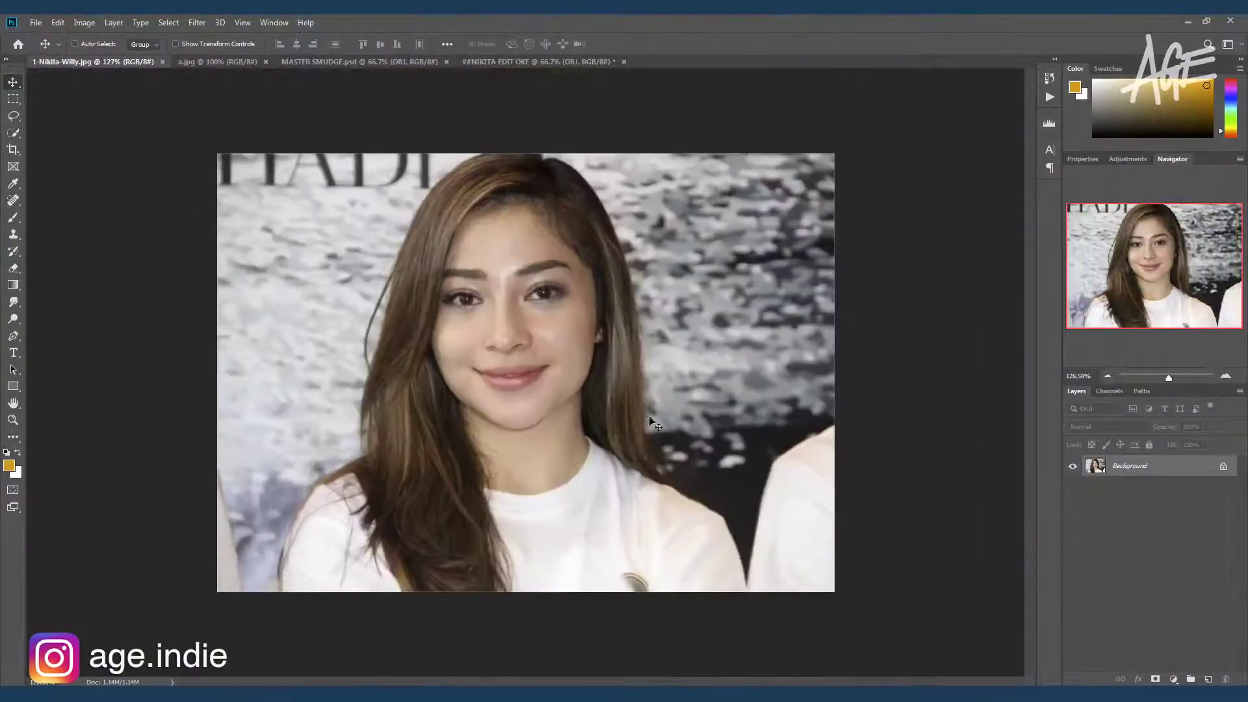
Resample the woman's photo to 300 ppi and fit it in view
click(79, 24)
click(104, 115)
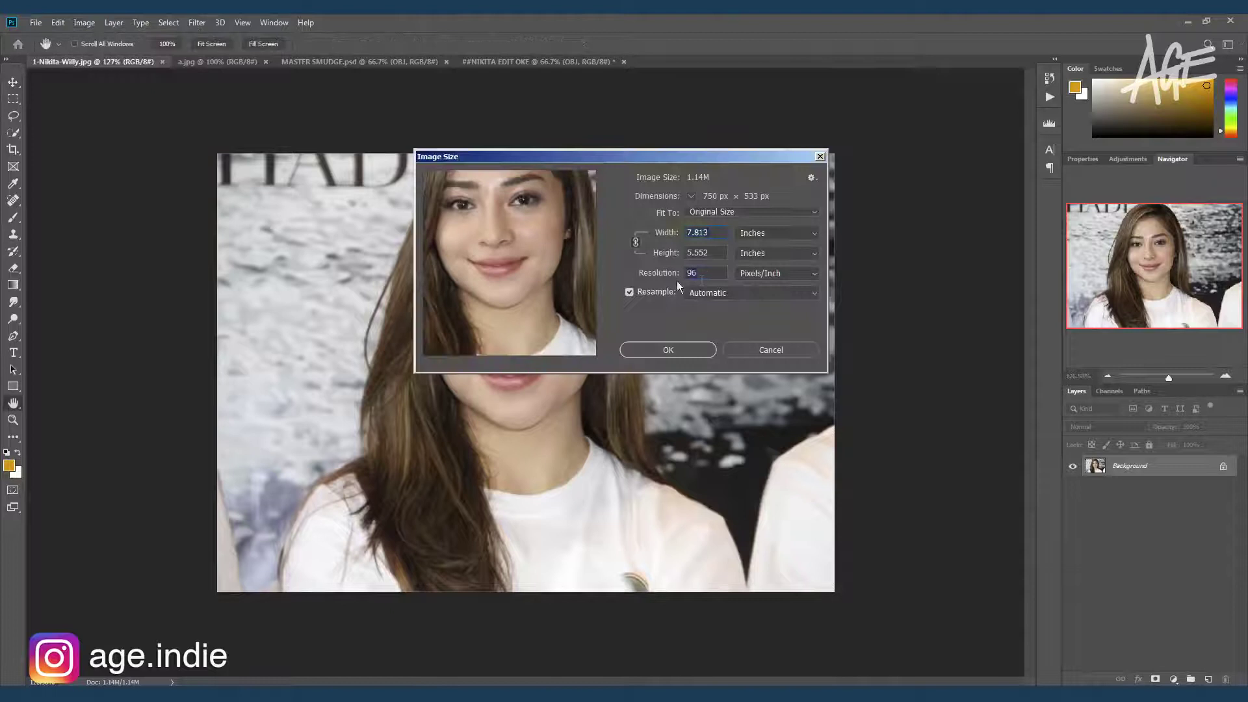
text(300)
click(777, 292)
click(696, 354)
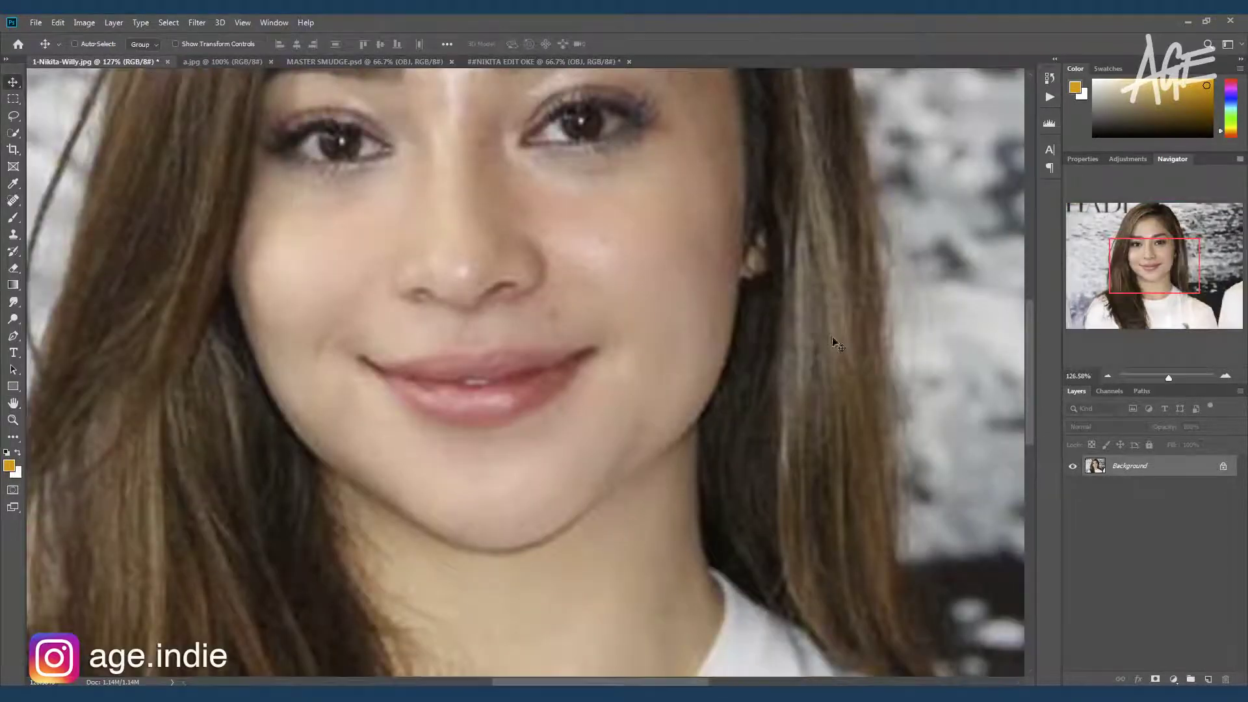
key(ctrl+0)
Apply Shadows/Highlights, then Levels with a raised black point to deepen shadows
key(alt+i)
key(j)
key(w)
click(909, 272)
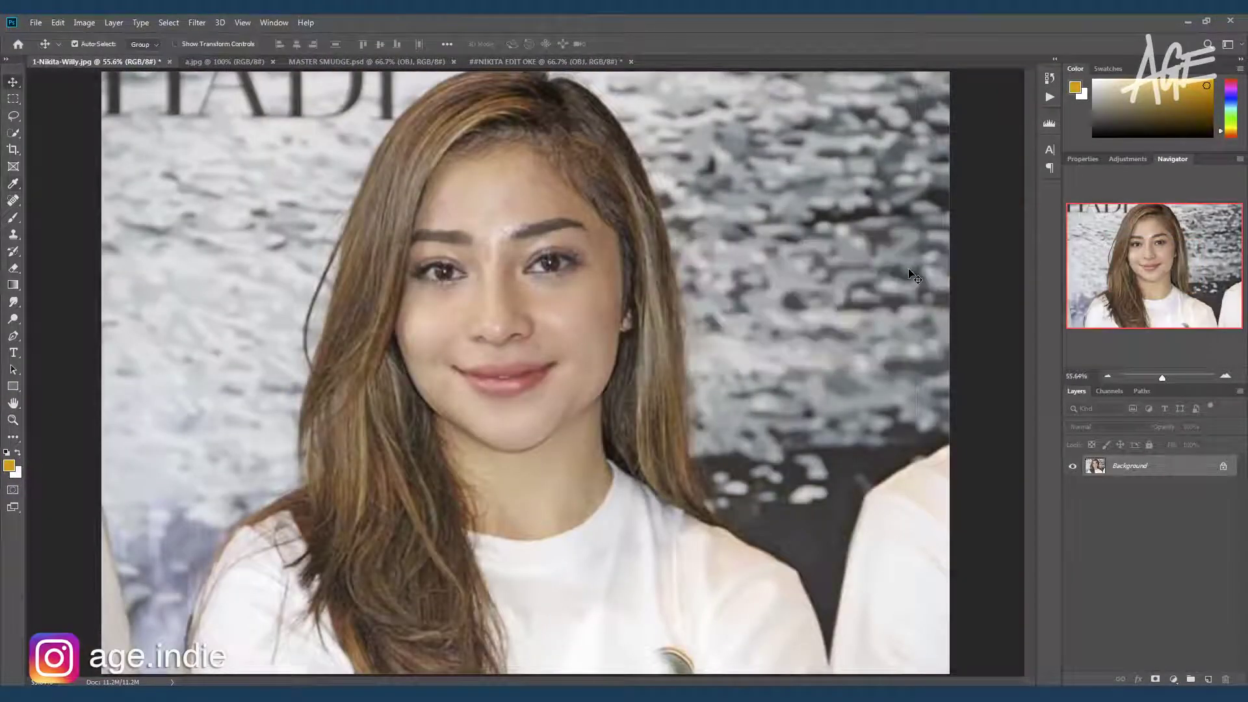
key(ctrl+l)
drag(715, 256, 769, 270)
drag(711, 413, 720, 419)
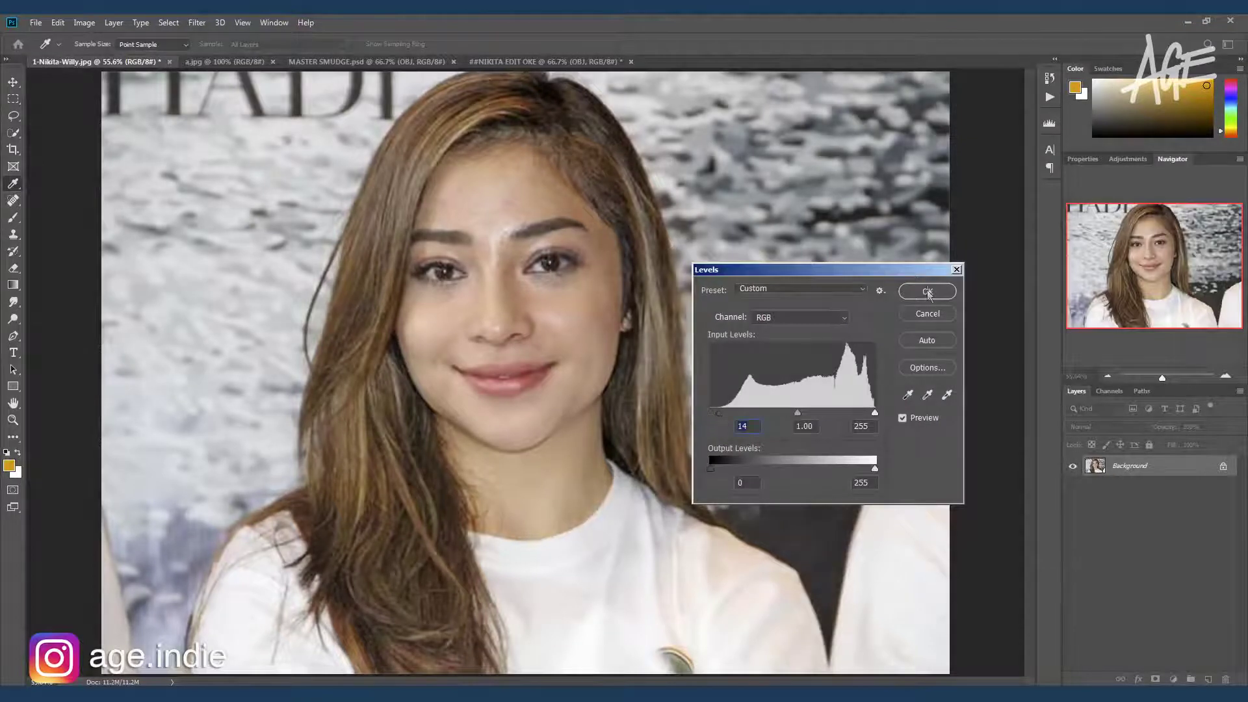
click(928, 291)
Apply Smart Sharpen with Amount 286 and a radius above 3.3 px
key(ctrl+alt+f)
drag(670, 161, 929, 308)
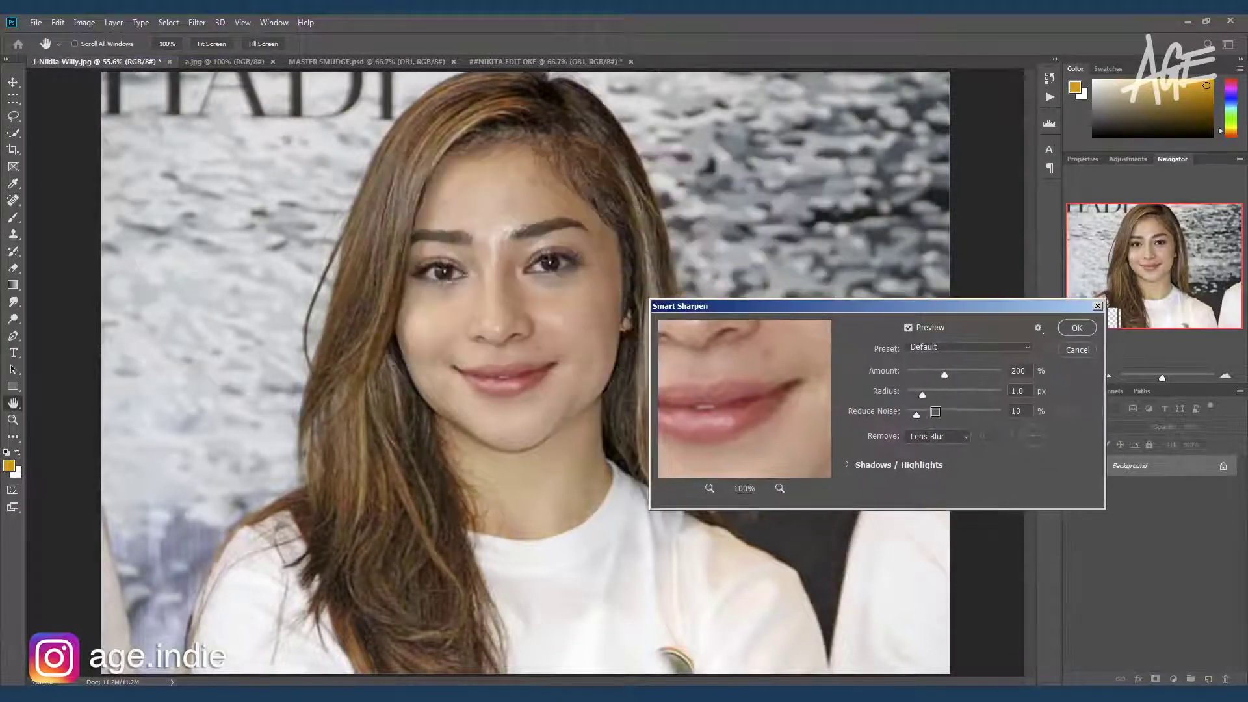
drag(960, 382, 960, 377)
drag(923, 394, 937, 398)
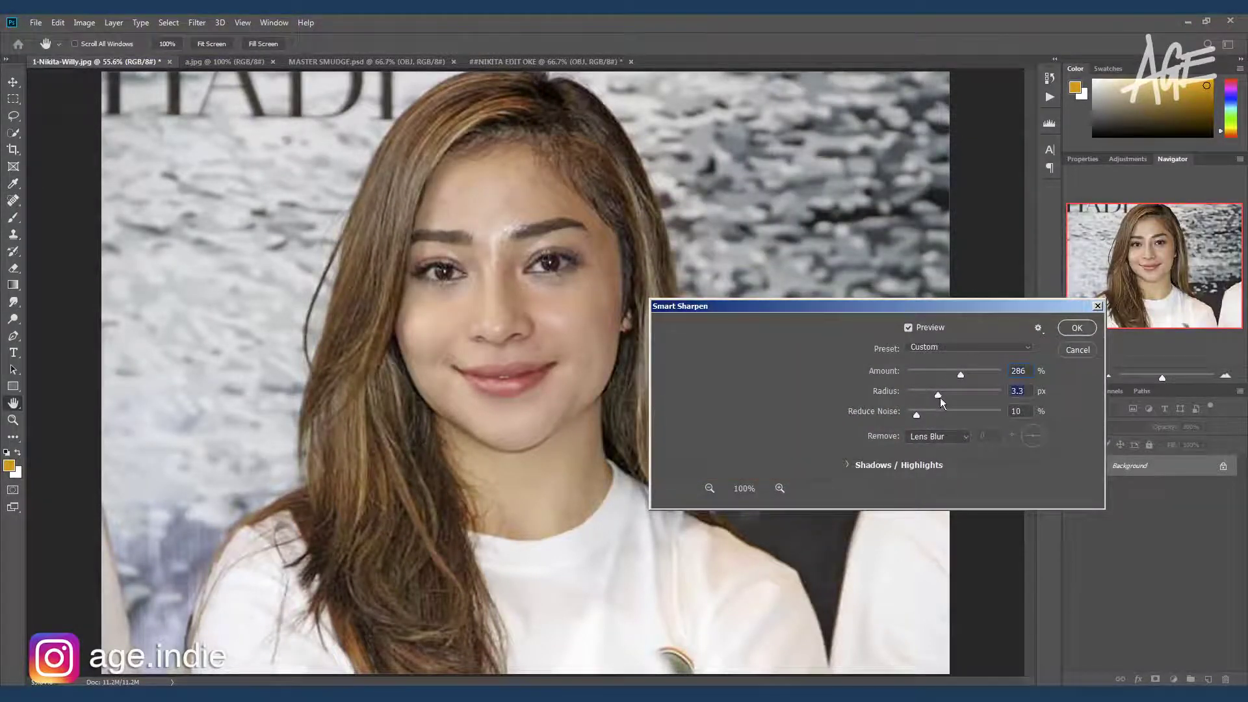
drag(764, 366, 758, 454)
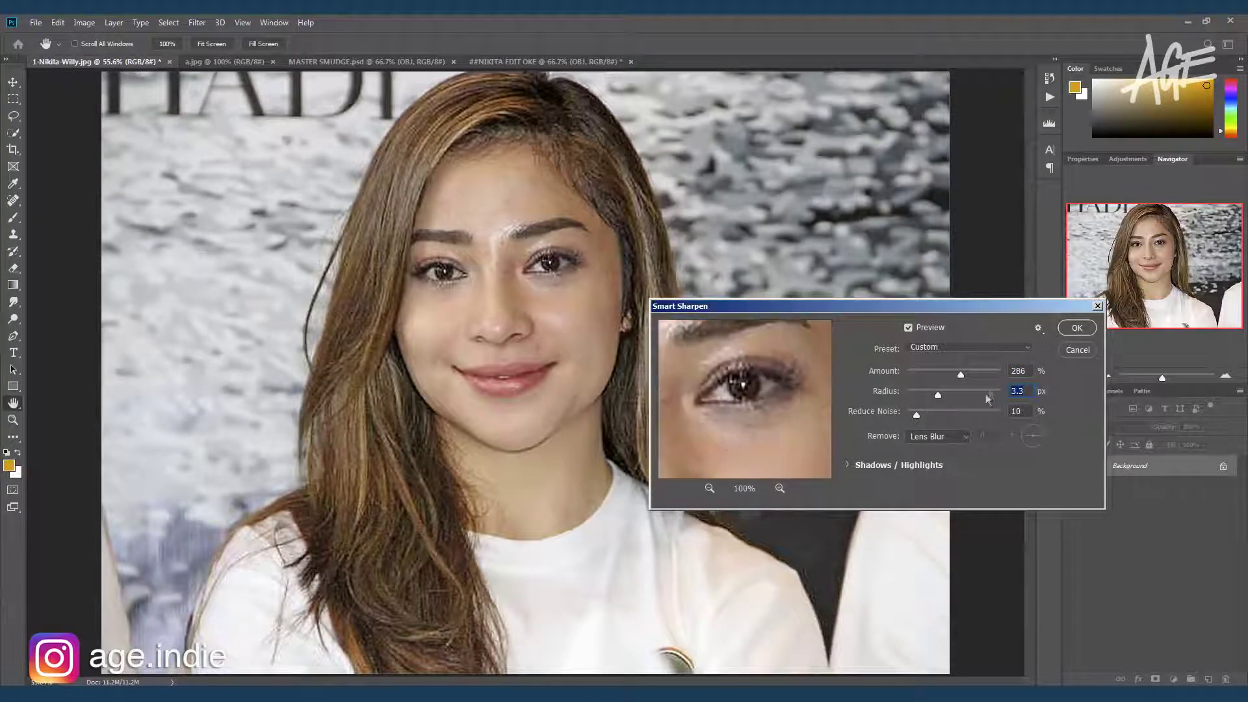
mouse_move(941, 396)
mouse_down()
mouse_move(974, 376)
mouse_move(957, 395)
mouse_up()
click(1076, 328)
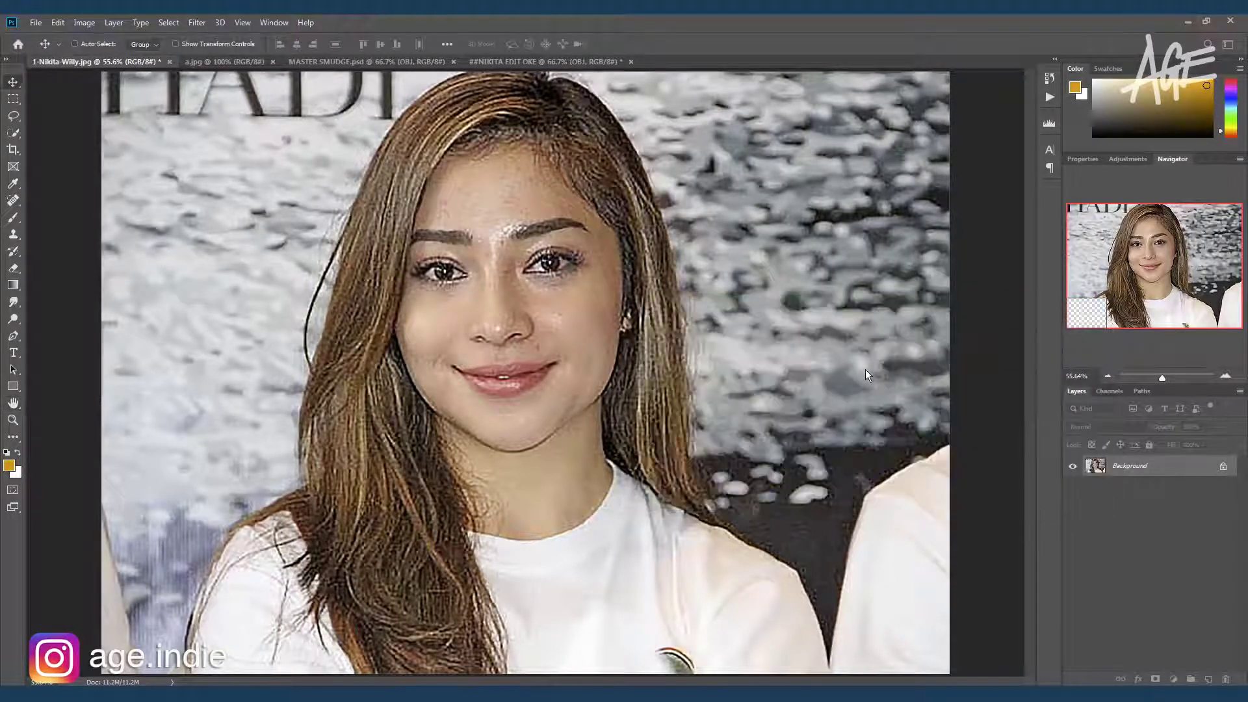
Apply an Unsharp Mask on top of the Smart Sharpen
click(197, 22)
mouse_move(209, 225)
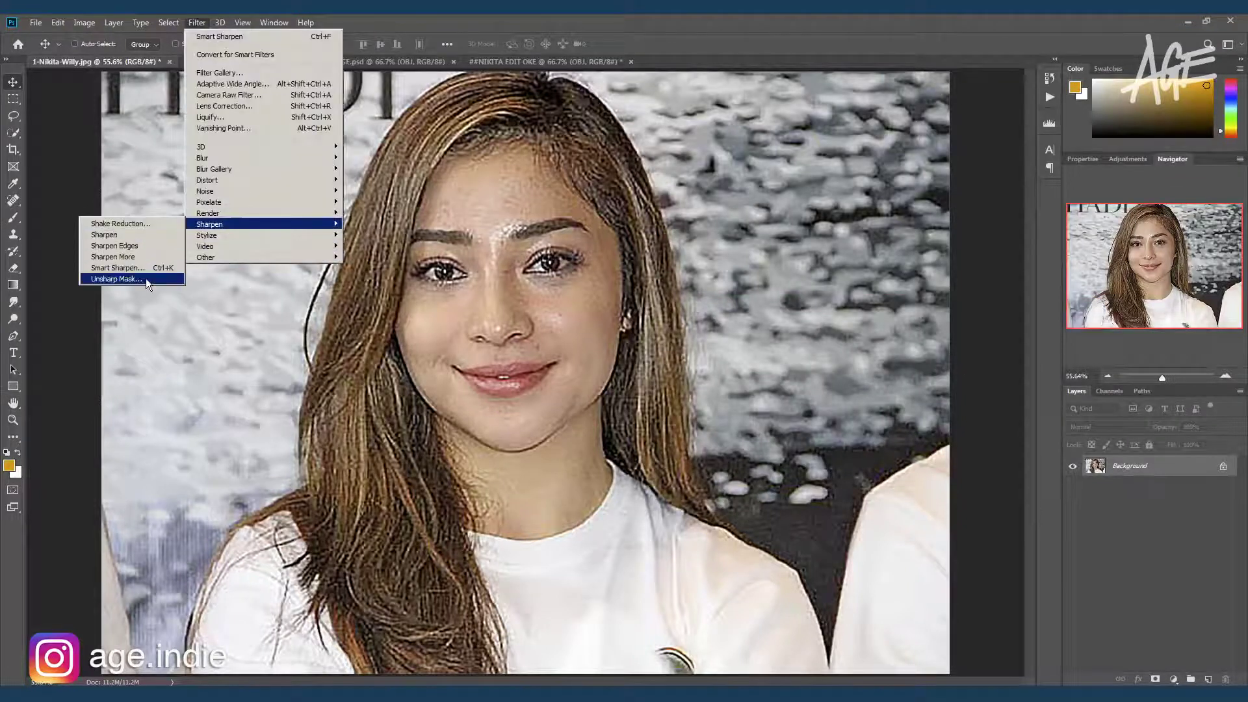
click(117, 276)
drag(629, 140, 866, 204)
mouse_move(833, 262)
mouse_down()
mouse_move(835, 338)
mouse_move(819, 305)
mouse_move(800, 312)
mouse_up()
key(Return)
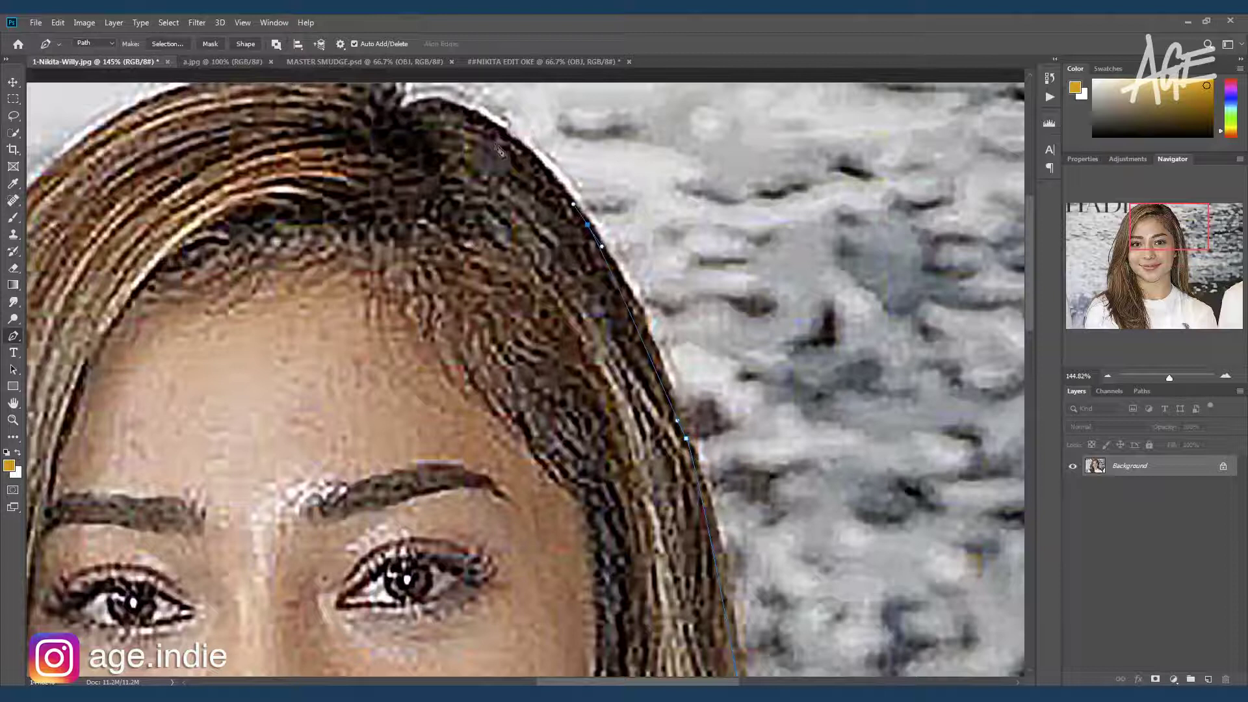
Close the pen path around the woman's hair and shoulders and load it as a selection
drag(350, 120, 534, 170)
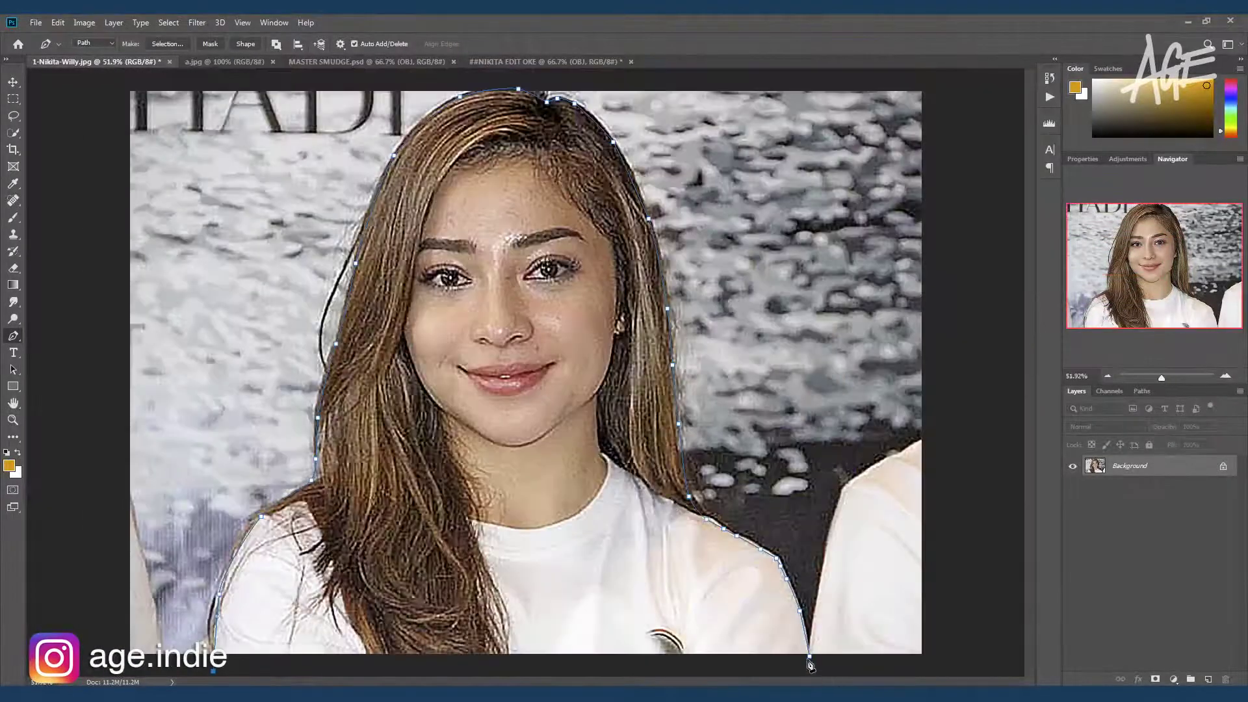
click(810, 663)
key(ctrl+Return)
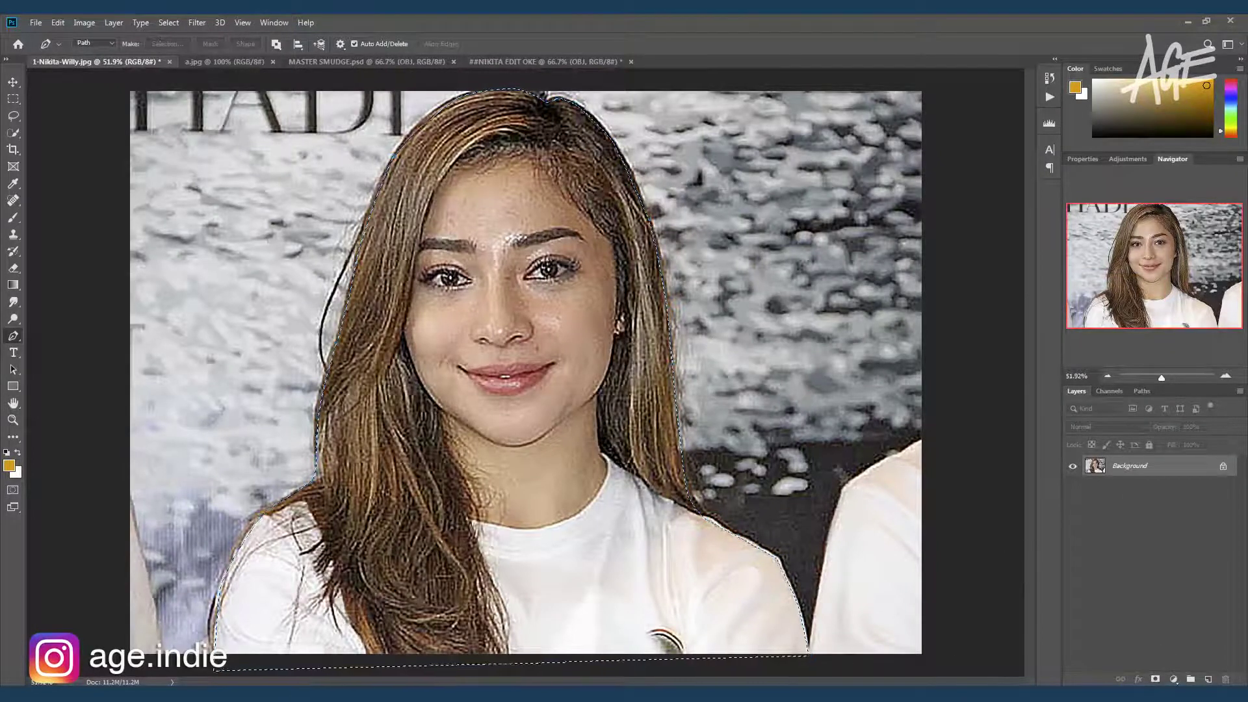
Add a layer mask and open Select and Mask in the red Overlay view
click(1155, 678)
right_click(1135, 478)
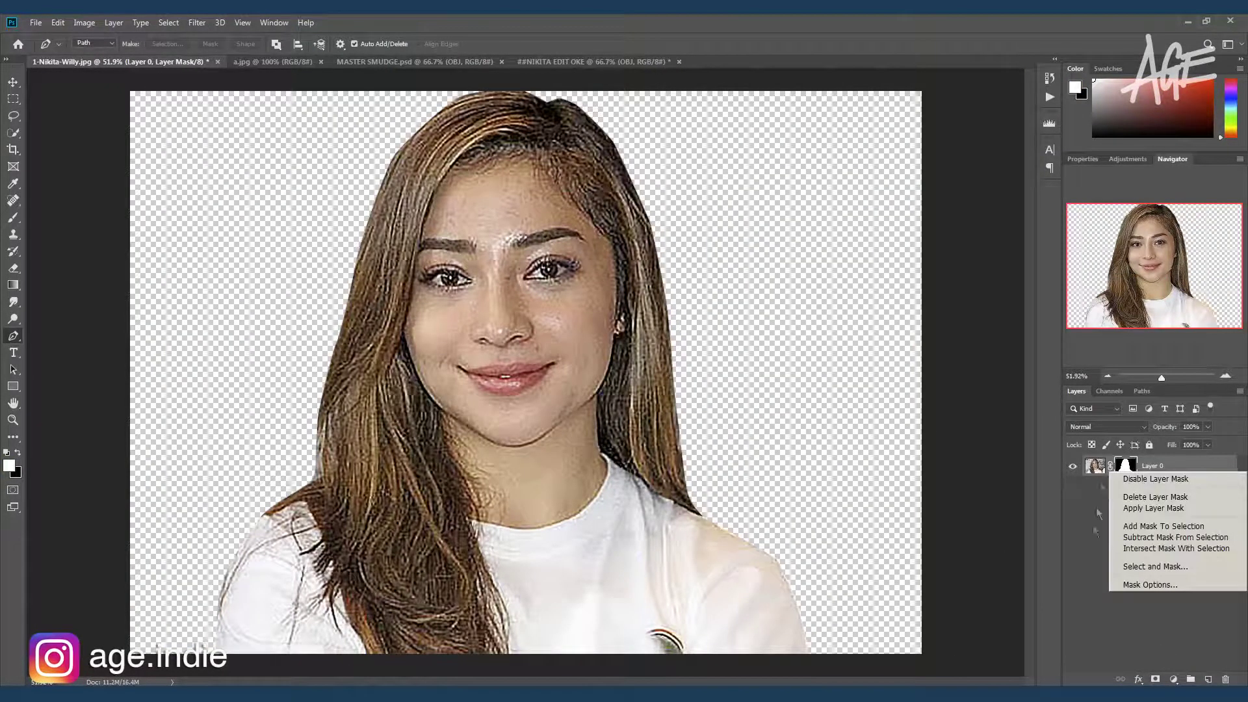
click(1098, 598)
key(v)
scroll(954, 488, up, 5)
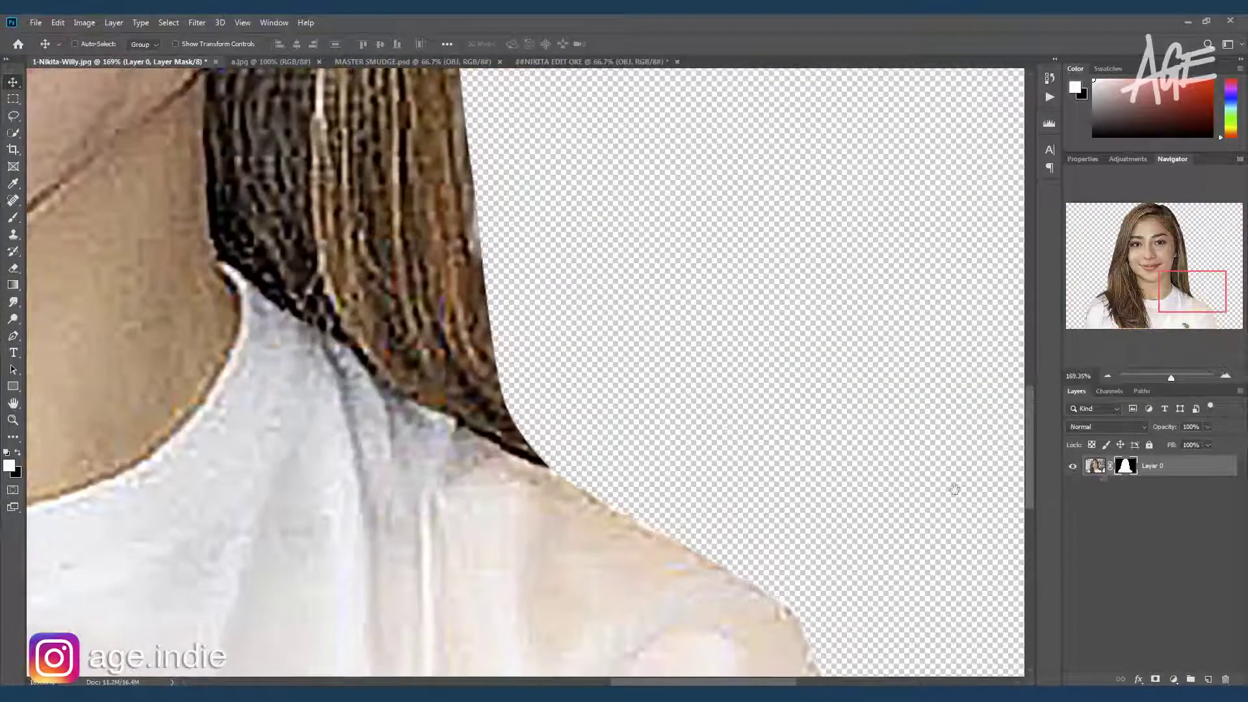
right_click(1125, 466)
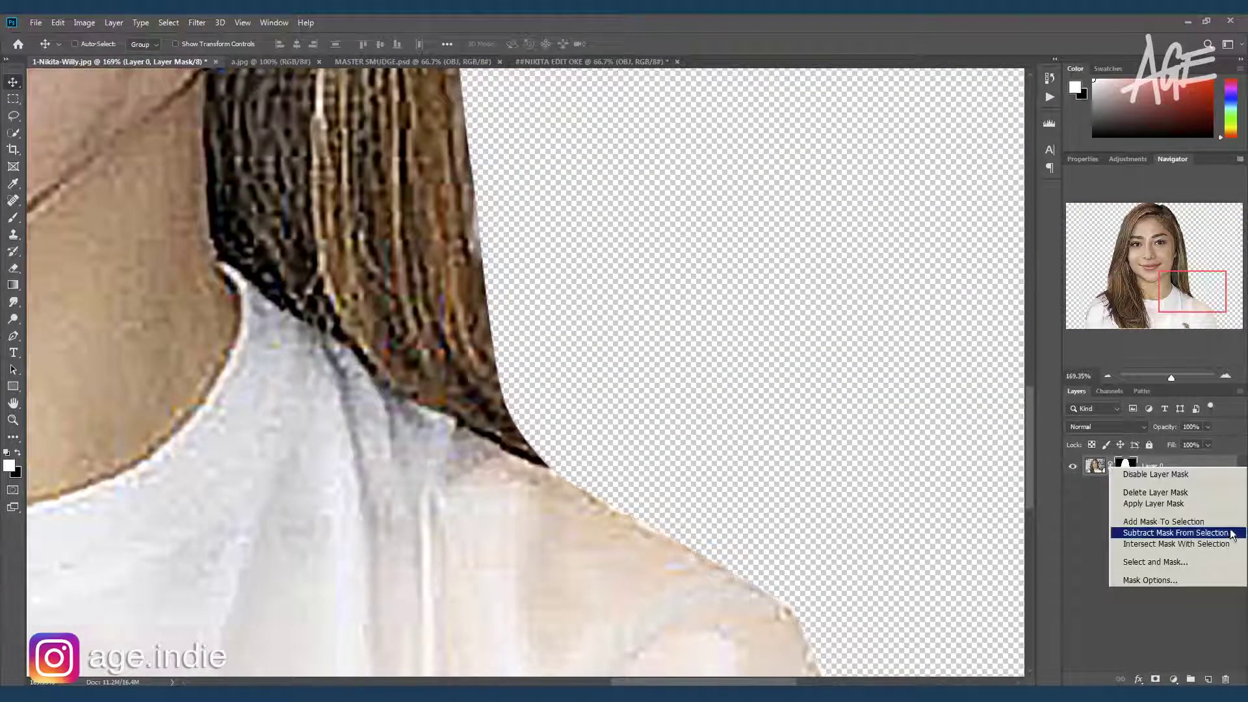
click(1155, 562)
click(1100, 115)
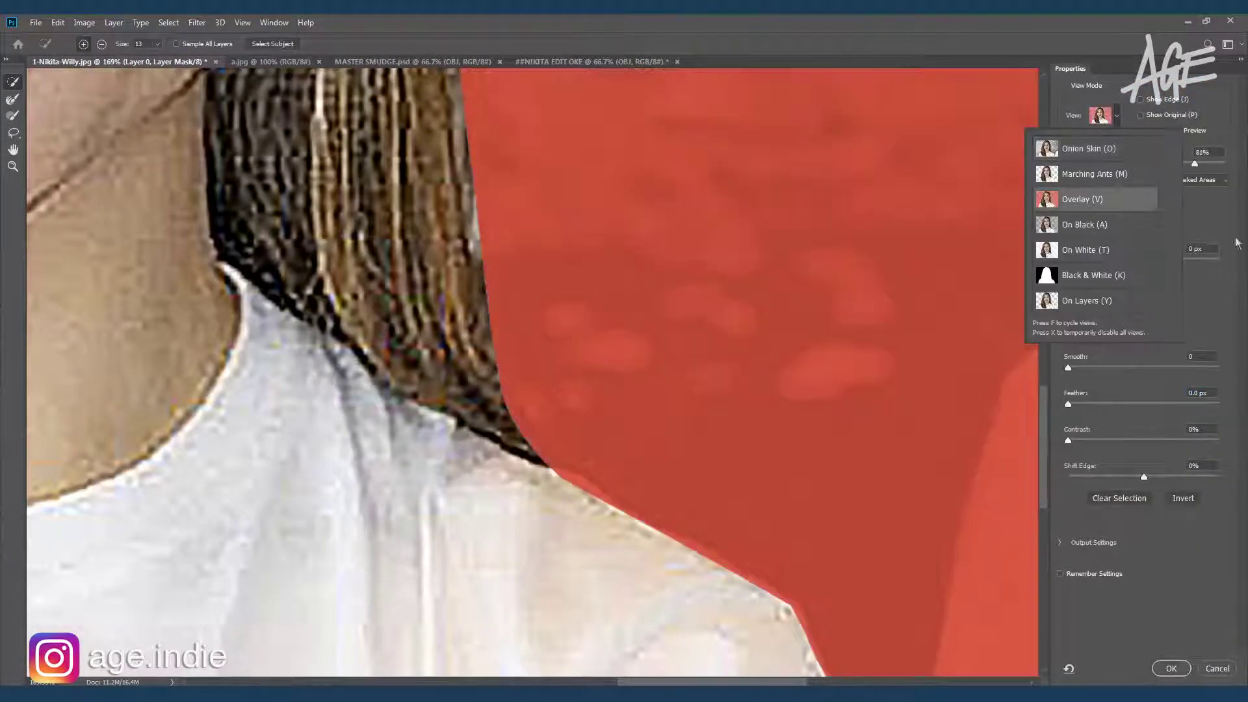
click(1081, 197)
Set a 5 px Feather and Shift Edge, outputting to New Layer with Layer Mask
drag(1196, 164, 1235, 162)
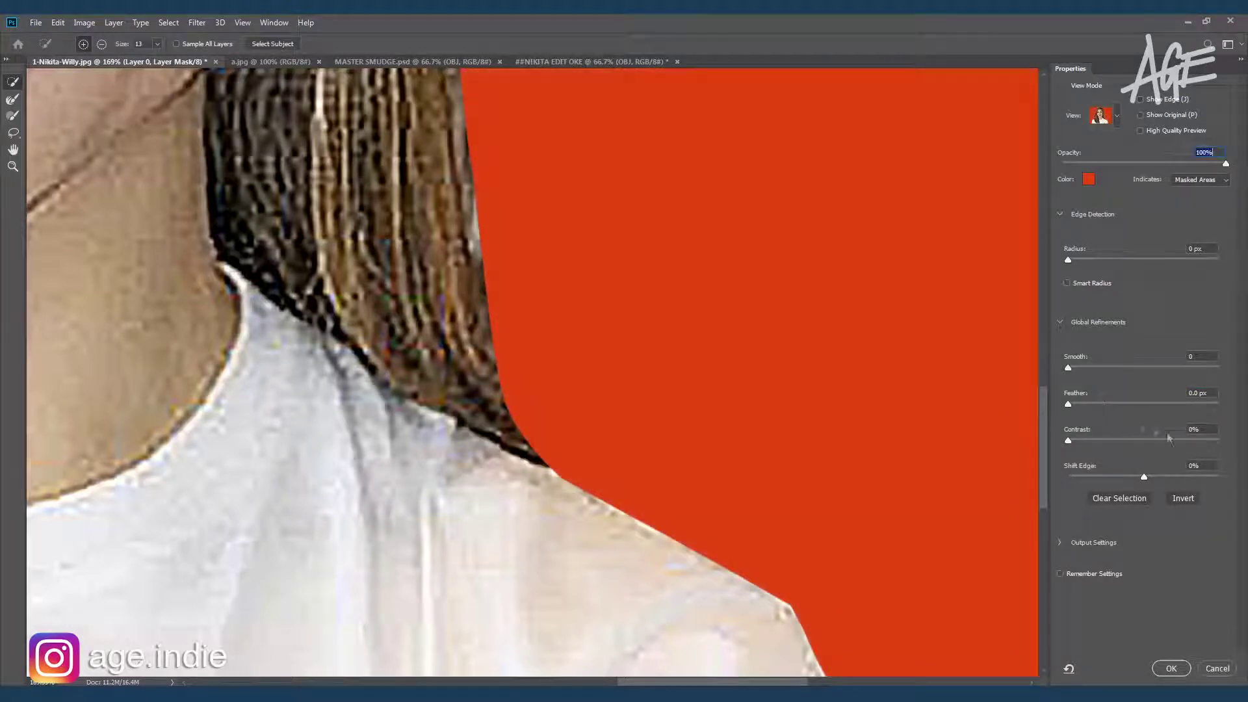
text(3)
key(Return)
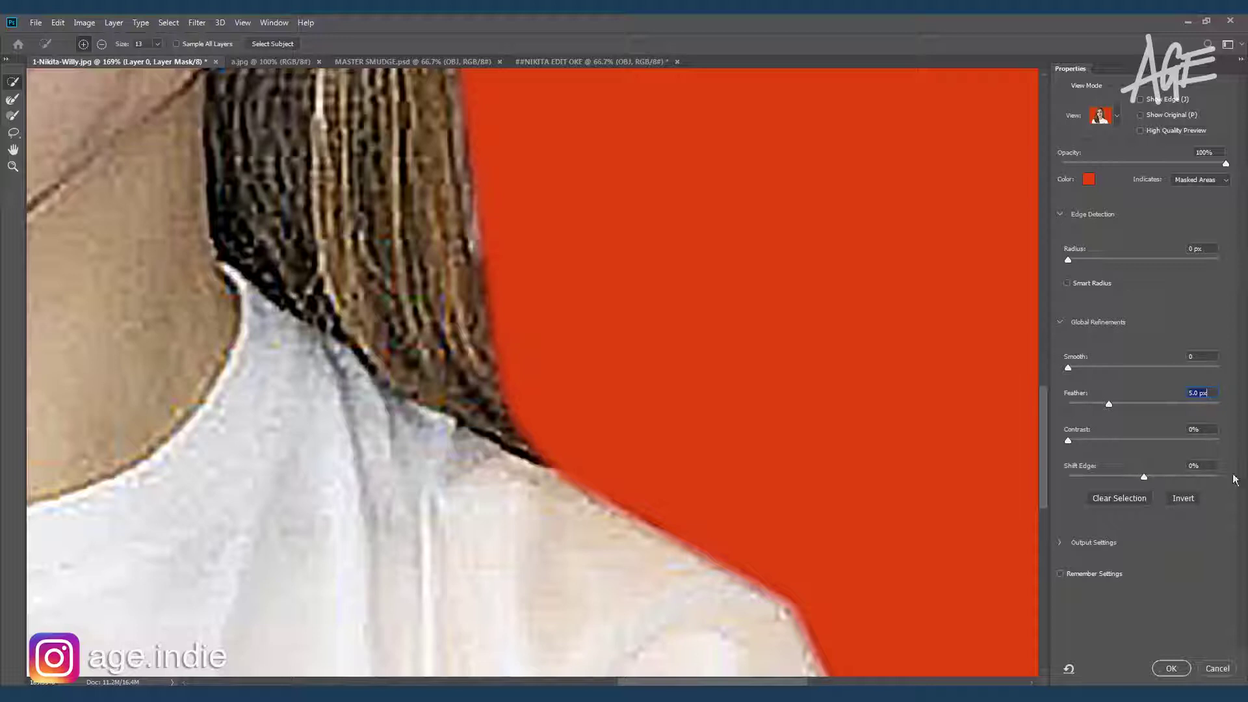
text(1)
key(Return)
text(0)
click(1061, 543)
click(1157, 618)
click(1150, 649)
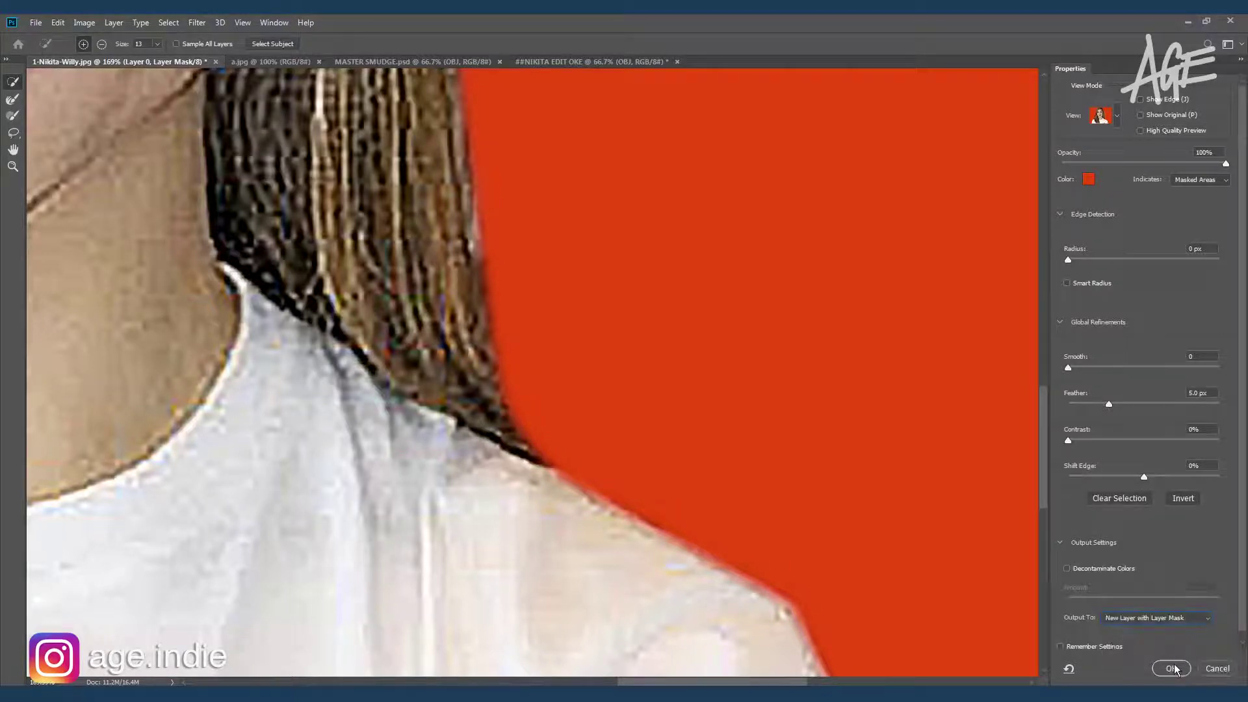
click(1172, 668)
Apply the layer mask and drag the cut-out woman into the NIKITA EDIT OKE document
key(ctrl+0)
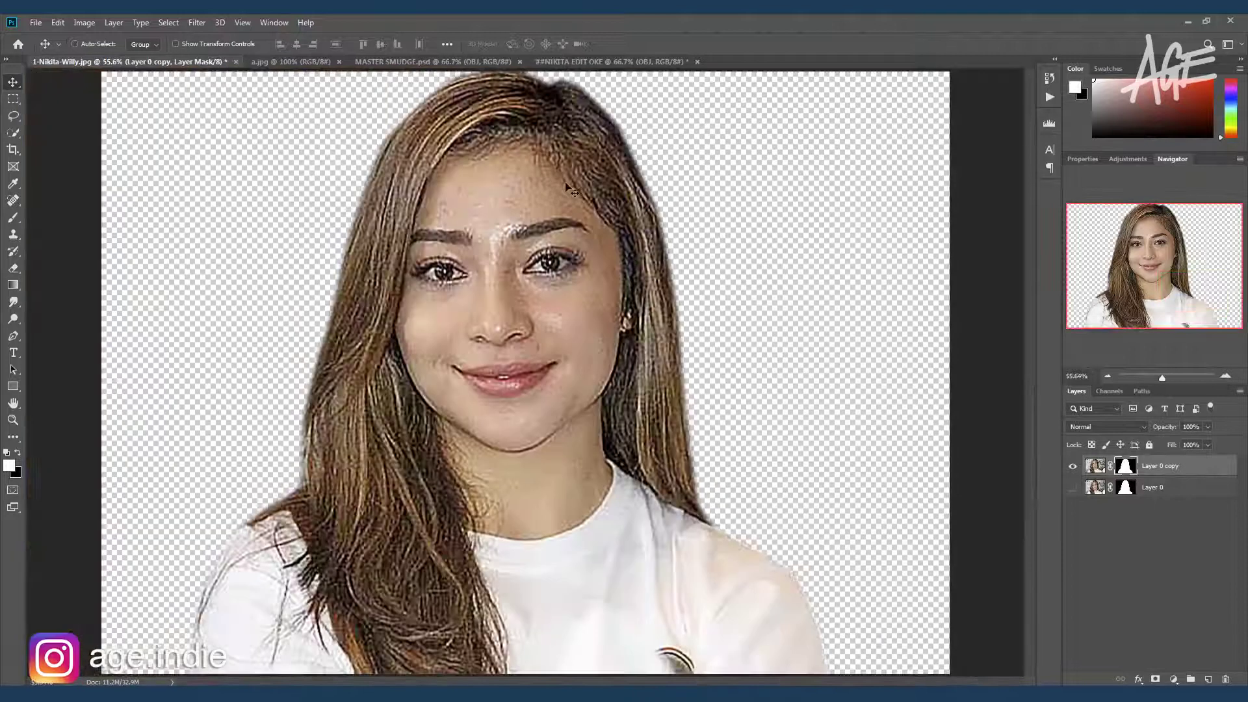
right_click(1126, 470)
click(1157, 511)
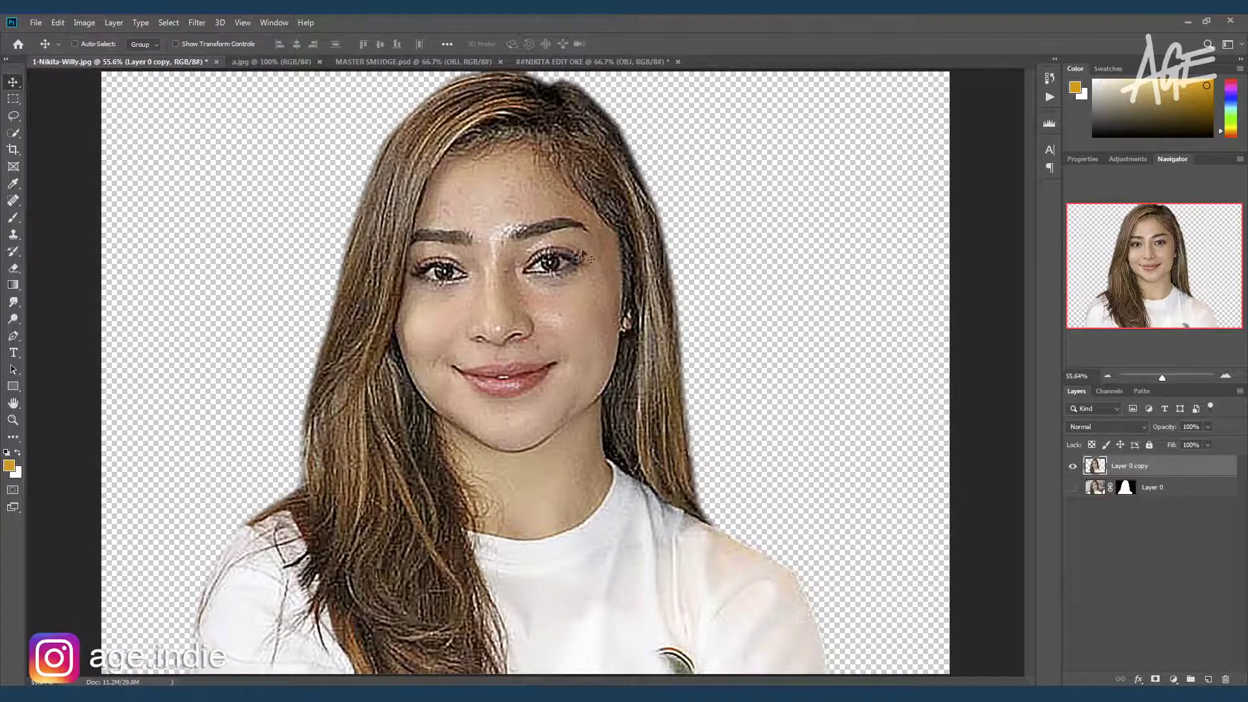
drag(538, 139, 798, 111)
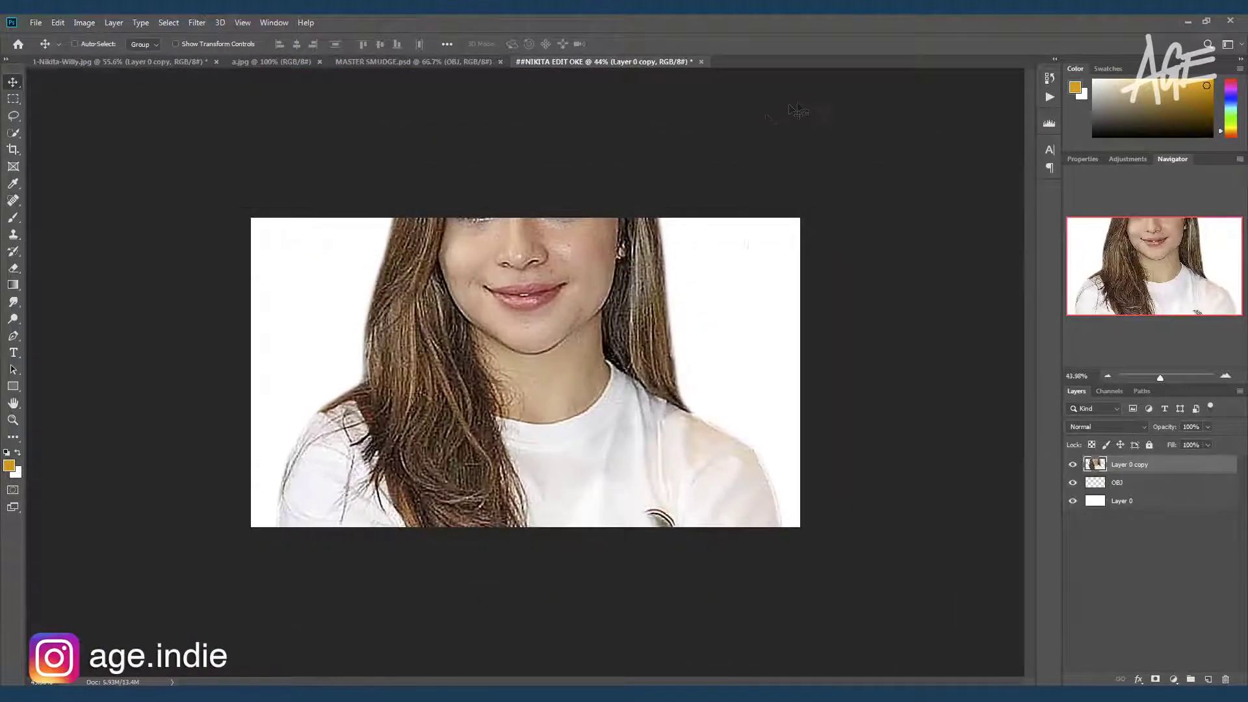
Scale the woman to about 72%, move her lower left, then switch to a.jpg
click(151, 52)
key(ctrl+t)
key(ctrl+minus)
drag(333, 128, 465, 253)
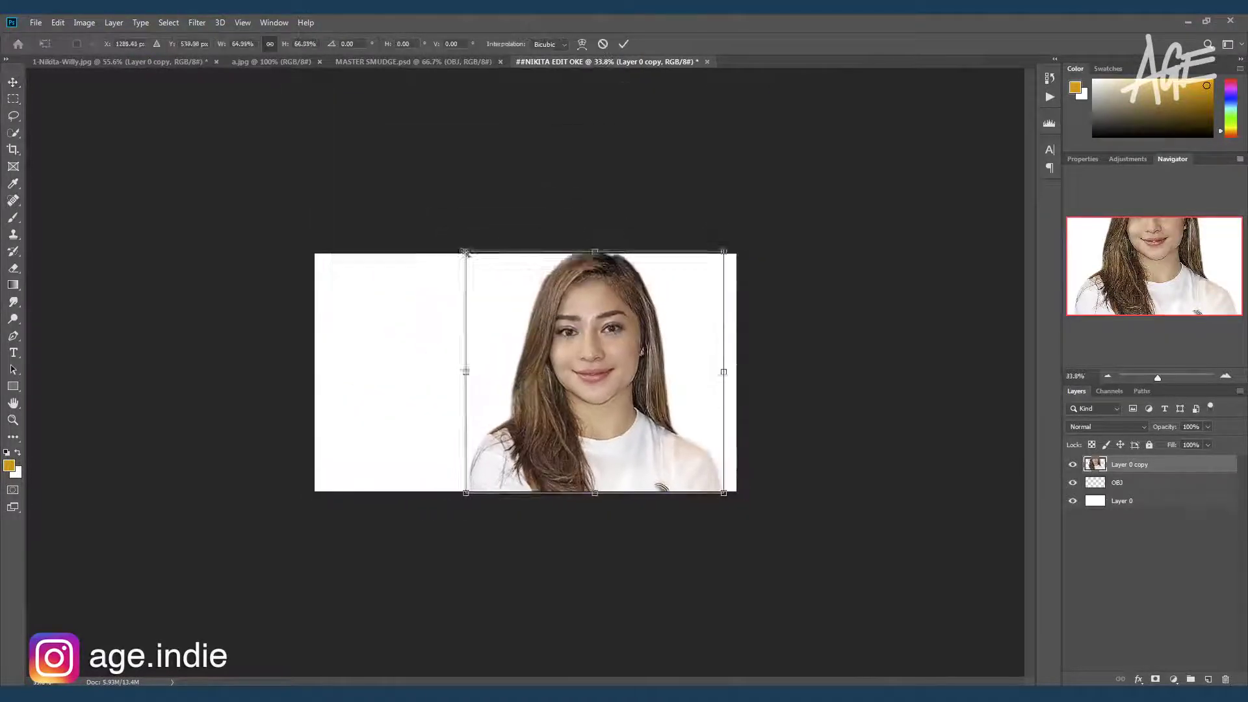
drag(595, 364, 655, 331)
drag(668, 279, 691, 279)
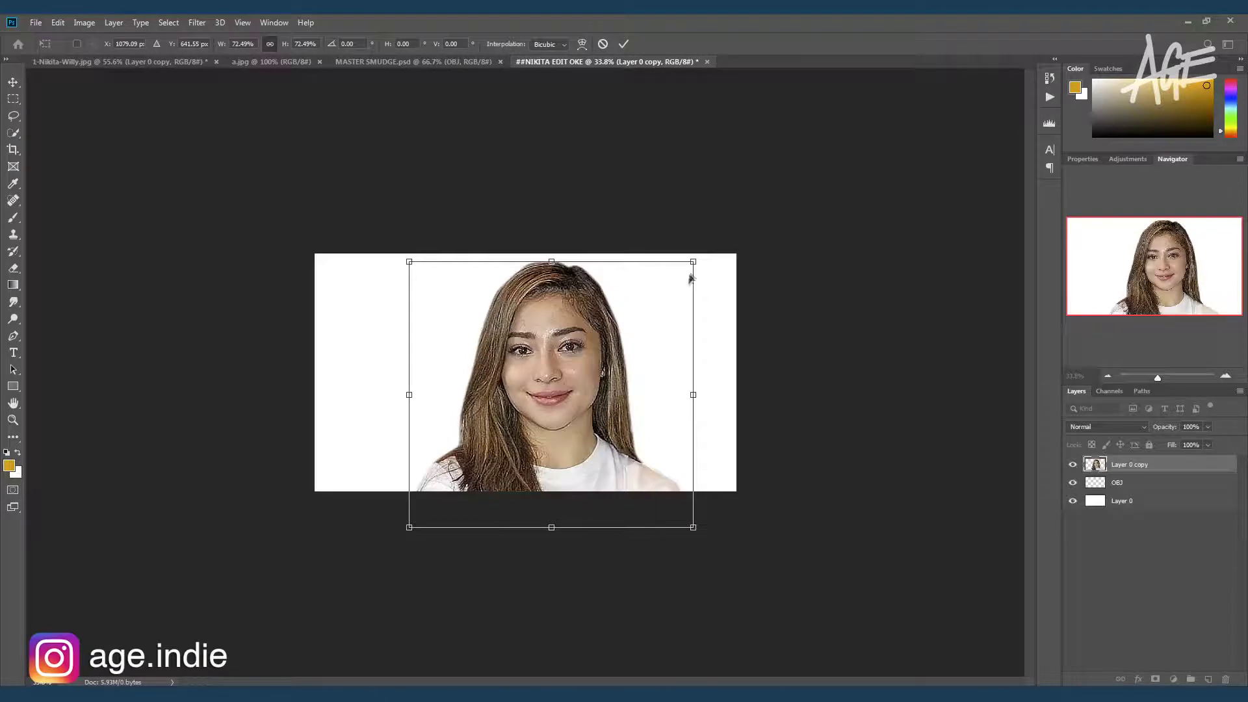
key(Return)
key(ctrl+plus)
key(ctrl+plus)
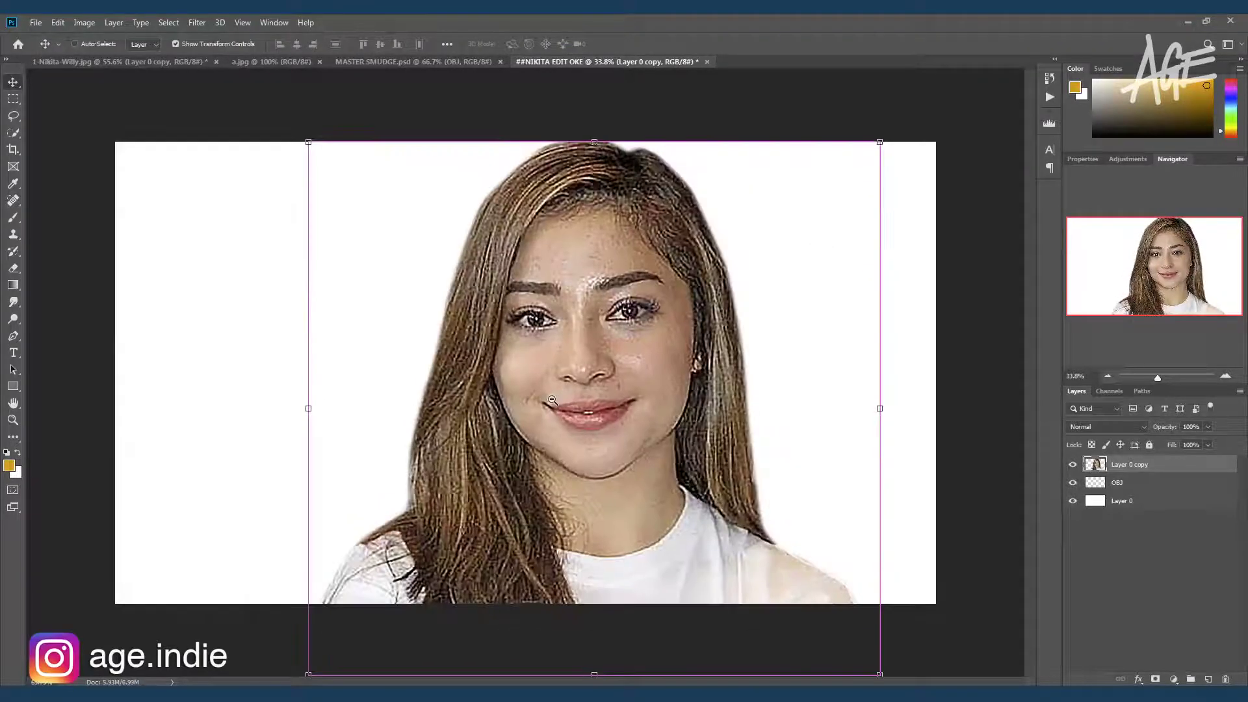
click(552, 399)
click(250, 63)
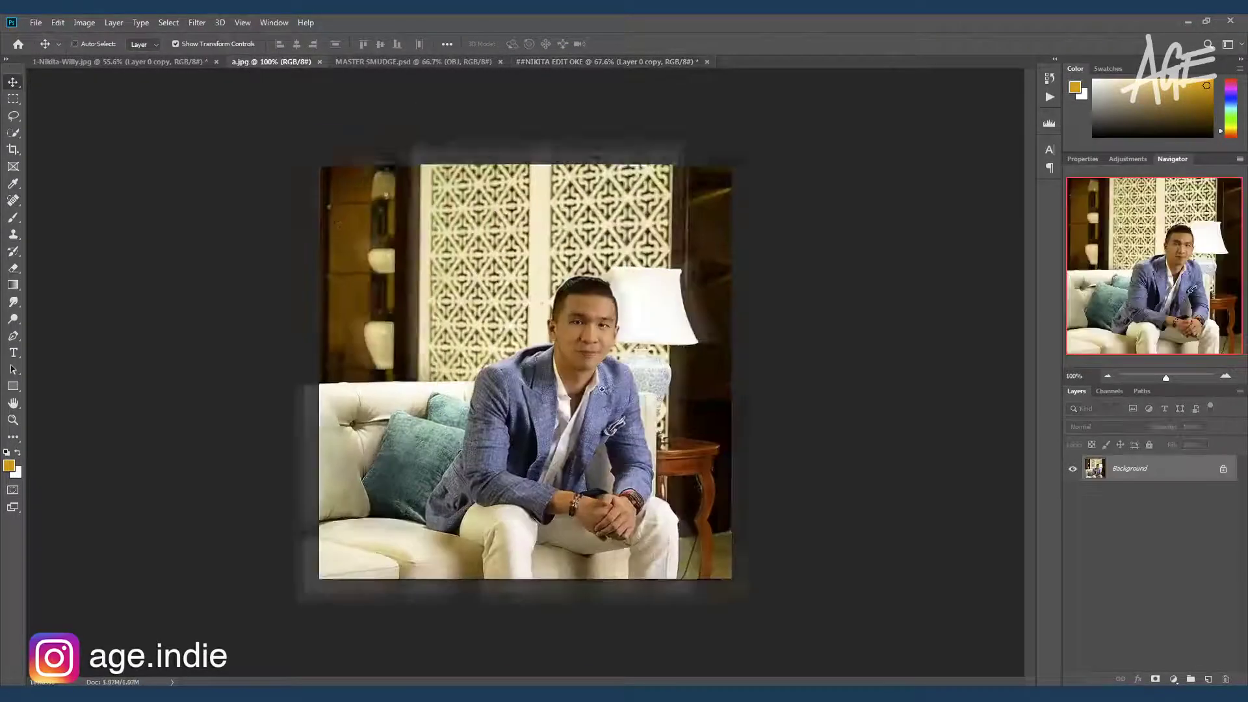
Crop the photo tightly around the man's upper body
scroll(230, 249, up, 2)
key(c)
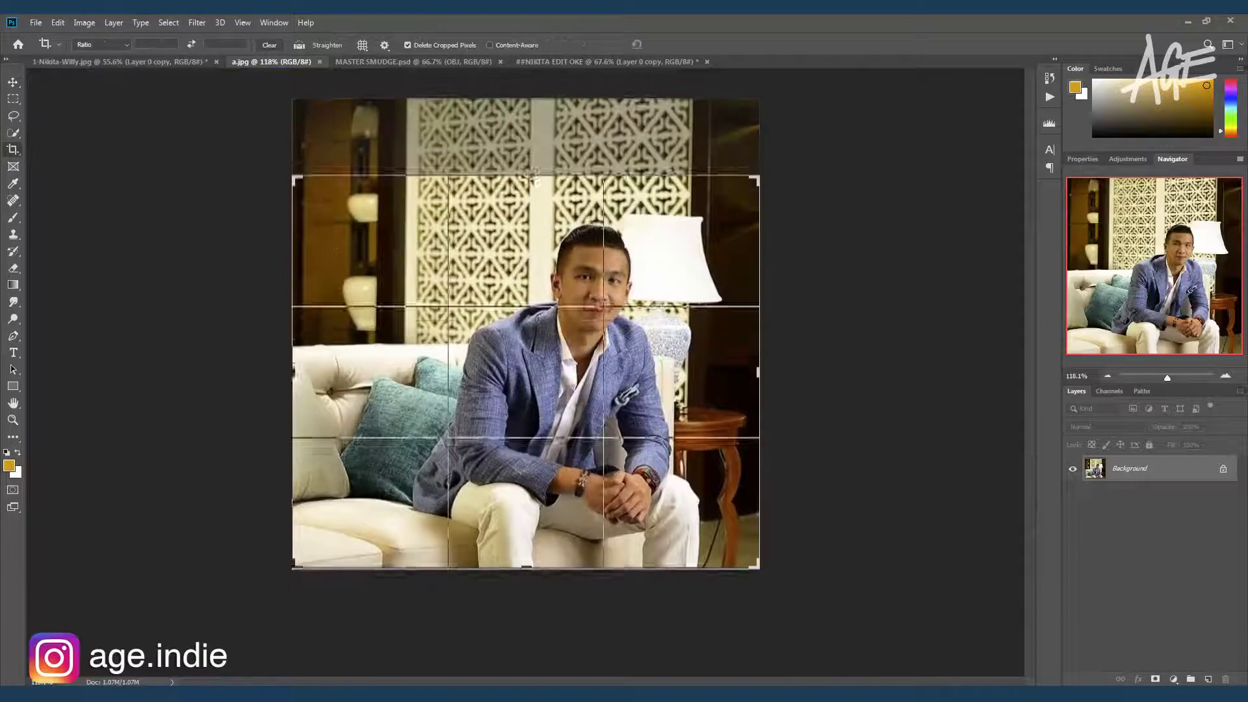
drag(527, 137, 527, 189)
drag(293, 390, 368, 390)
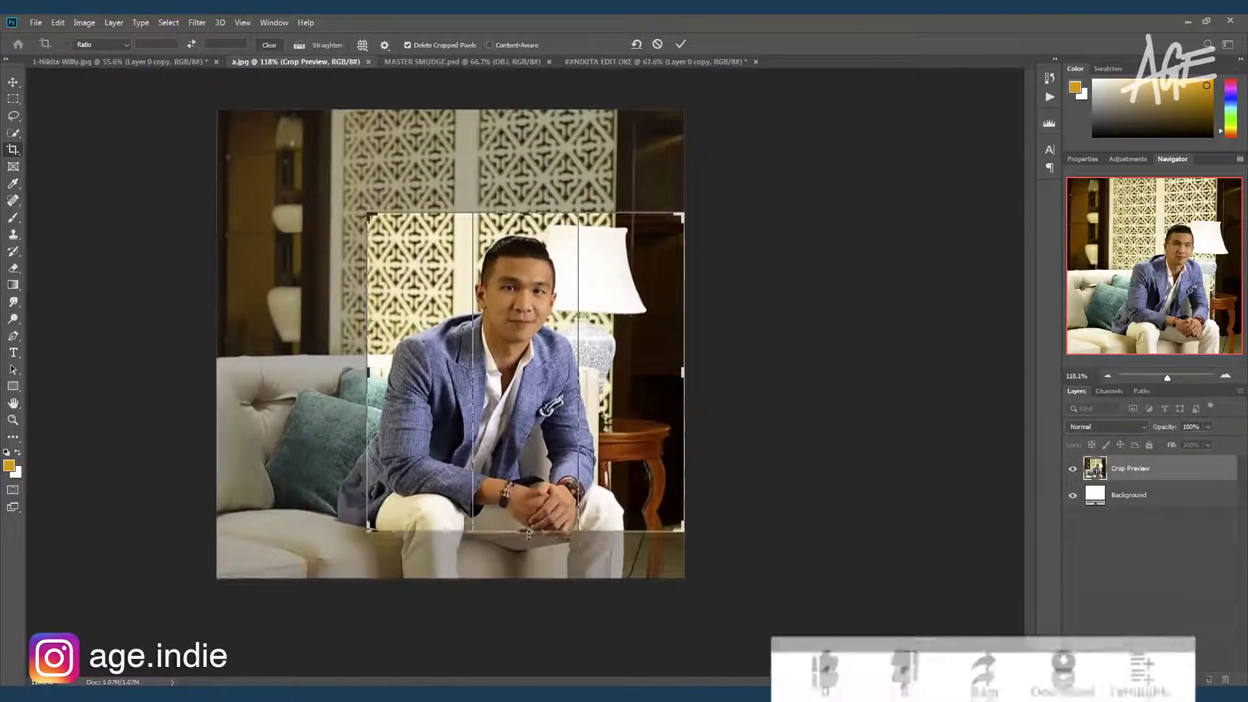
drag(526, 556, 527, 491)
key(Return)
Set the resolution to 300 ppi and lift the shadows with Shadows/Highlights
click(84, 22)
click(104, 111)
text(300)
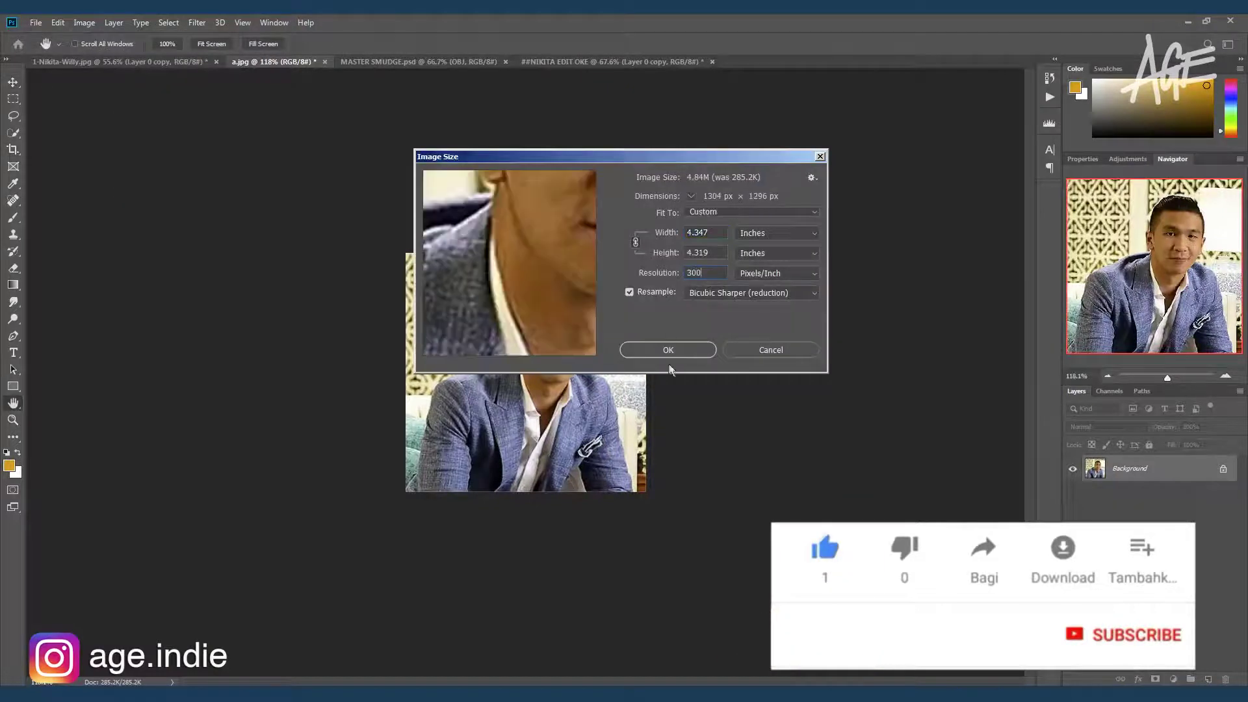
click(668, 349)
drag(881, 255, 983, 294)
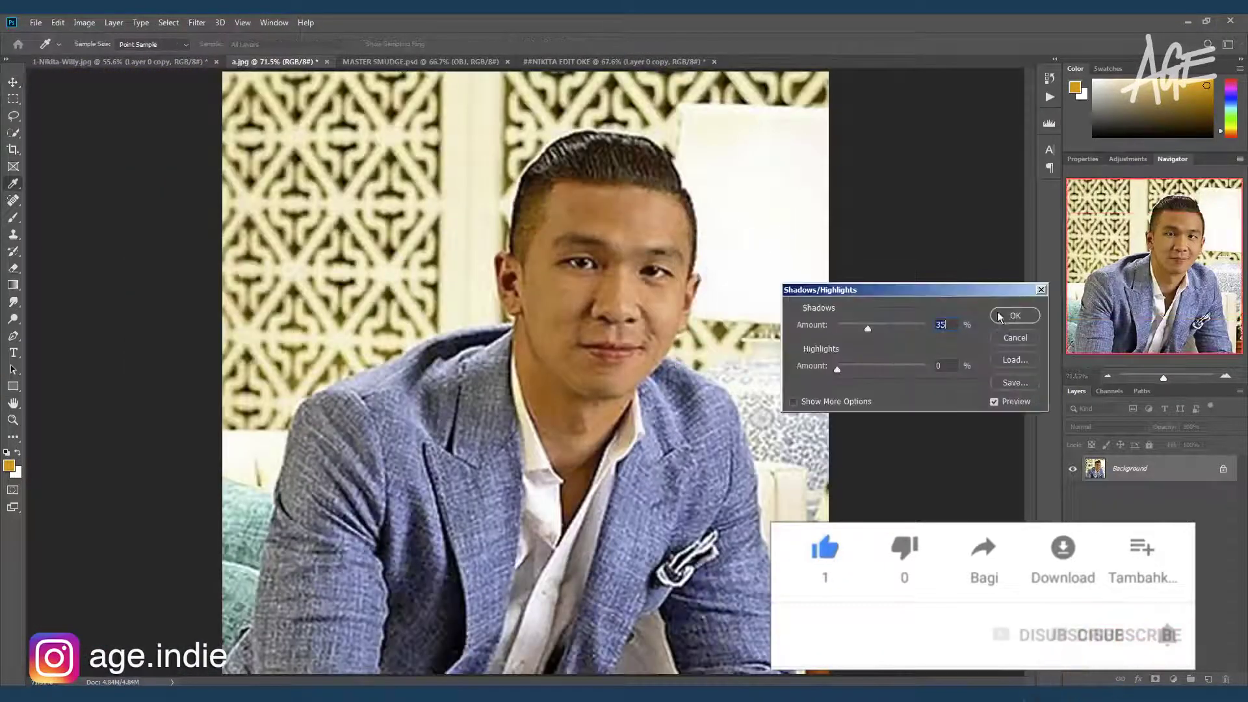
key(Return)
Apply Levels with black point 13 and Smart Sharpen at 352%, 5.4 px
key(ctrl+l)
drag(708, 412, 717, 412)
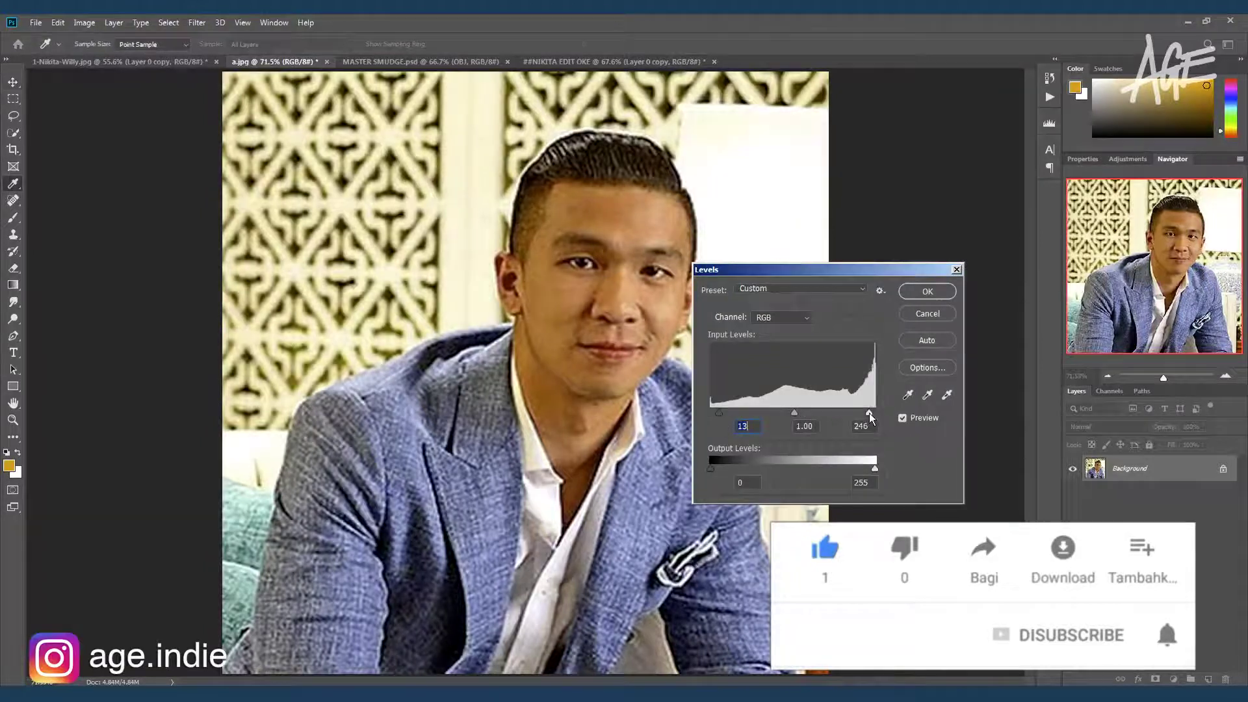
key(Return)
key(ctrl+alt+f)
drag(909, 306, 948, 339)
mouse_move(992, 429)
mouse_down()
mouse_move(1014, 408)
mouse_move(988, 429)
mouse_up()
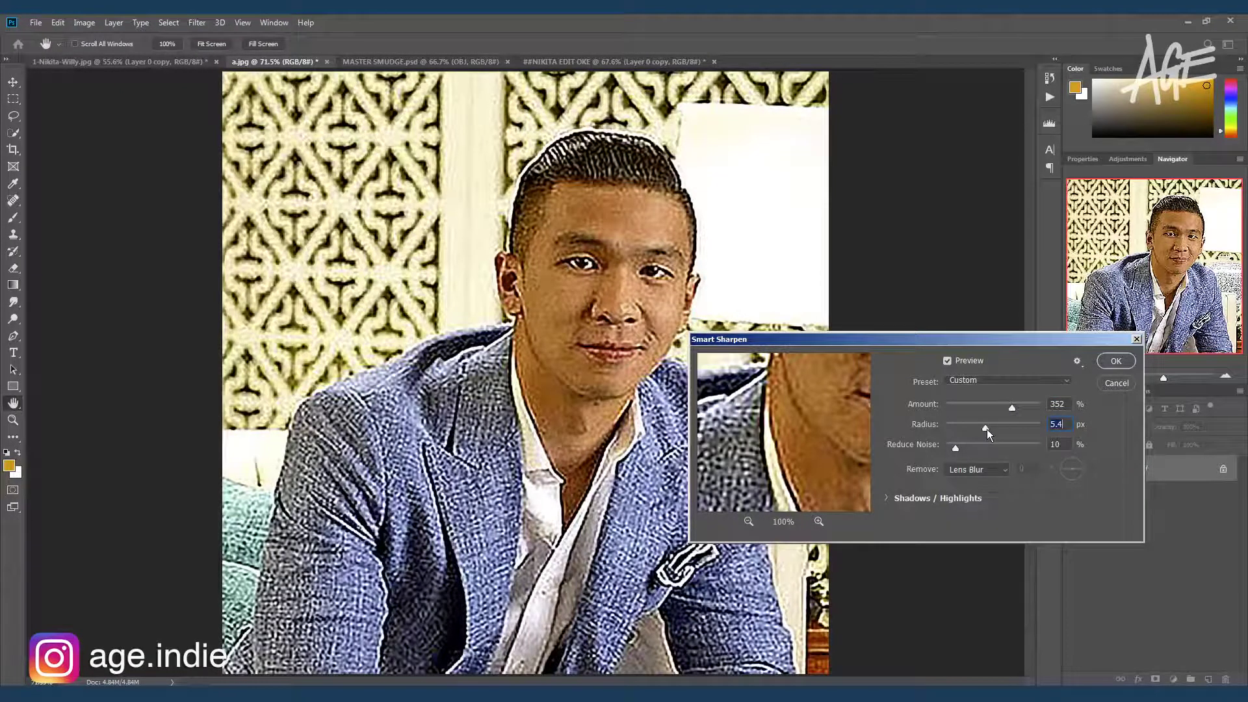
click(1116, 361)
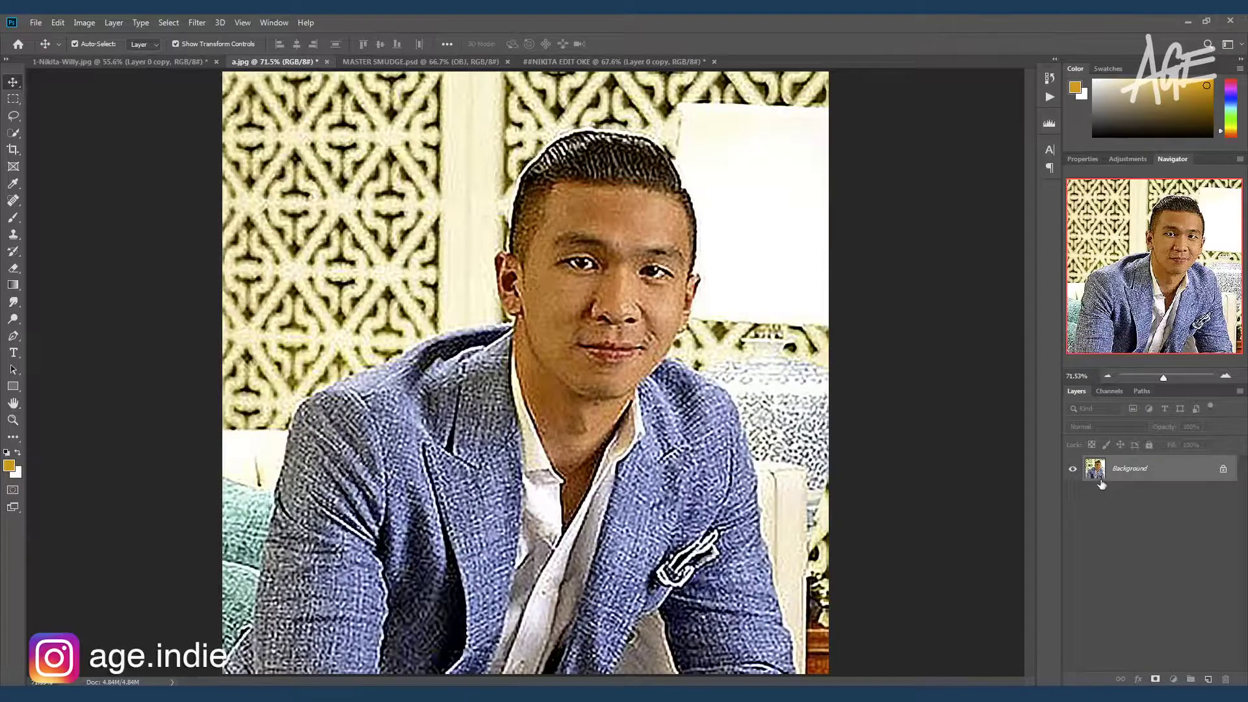
scroll(780, 590, up, 4)
scroll(786, 585, up, 3)
Trace pen anchor points up the man's collar, jaw and hairline
scroll(796, 580, up, 2)
key(p)
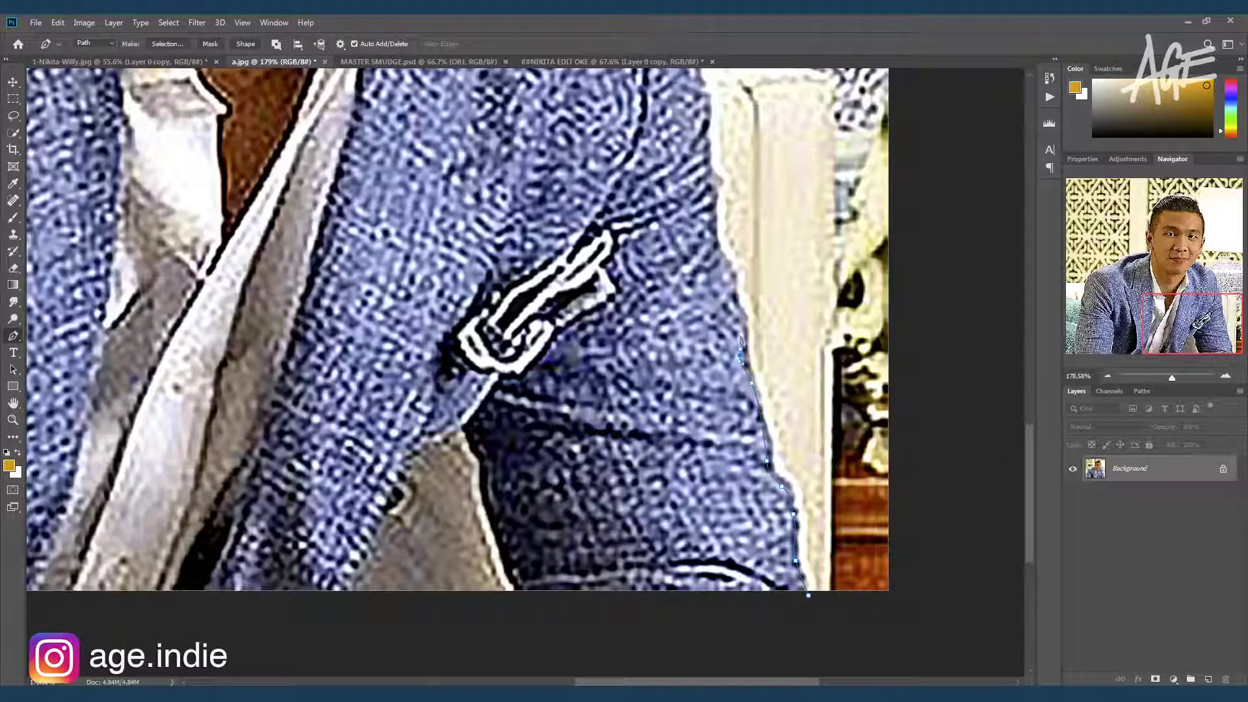
drag(720, 252, 775, 317)
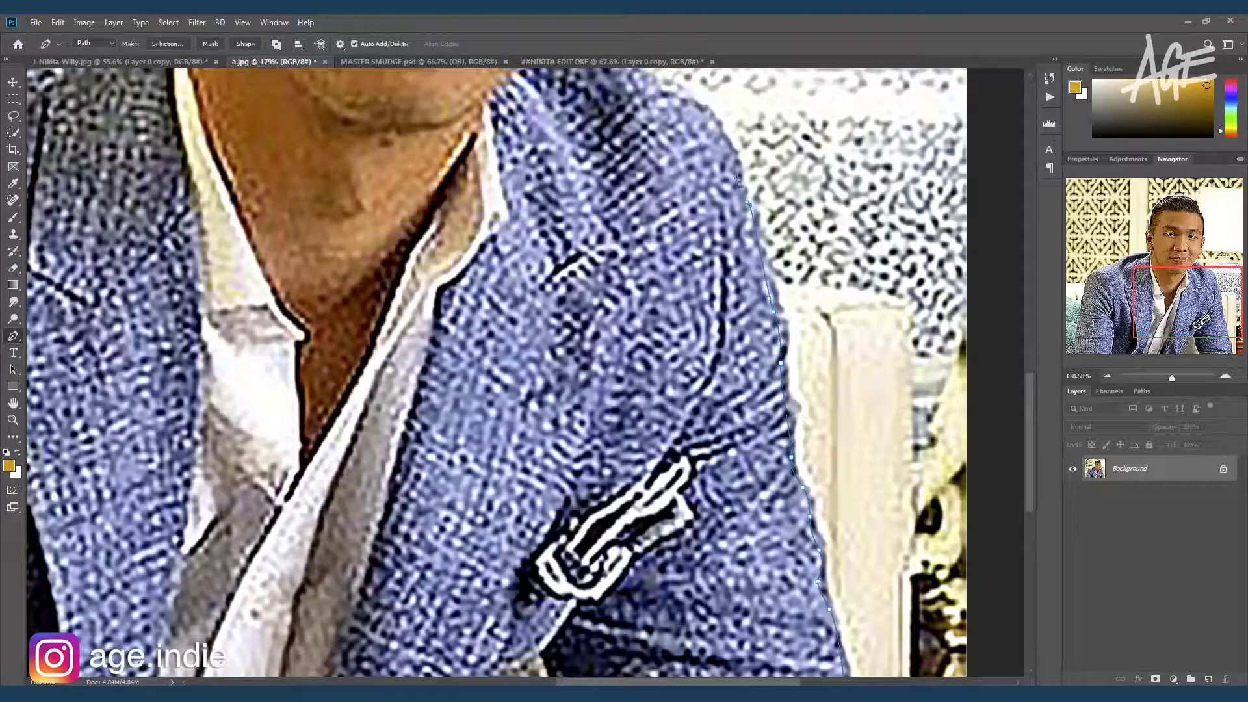
drag(635, 136, 745, 305)
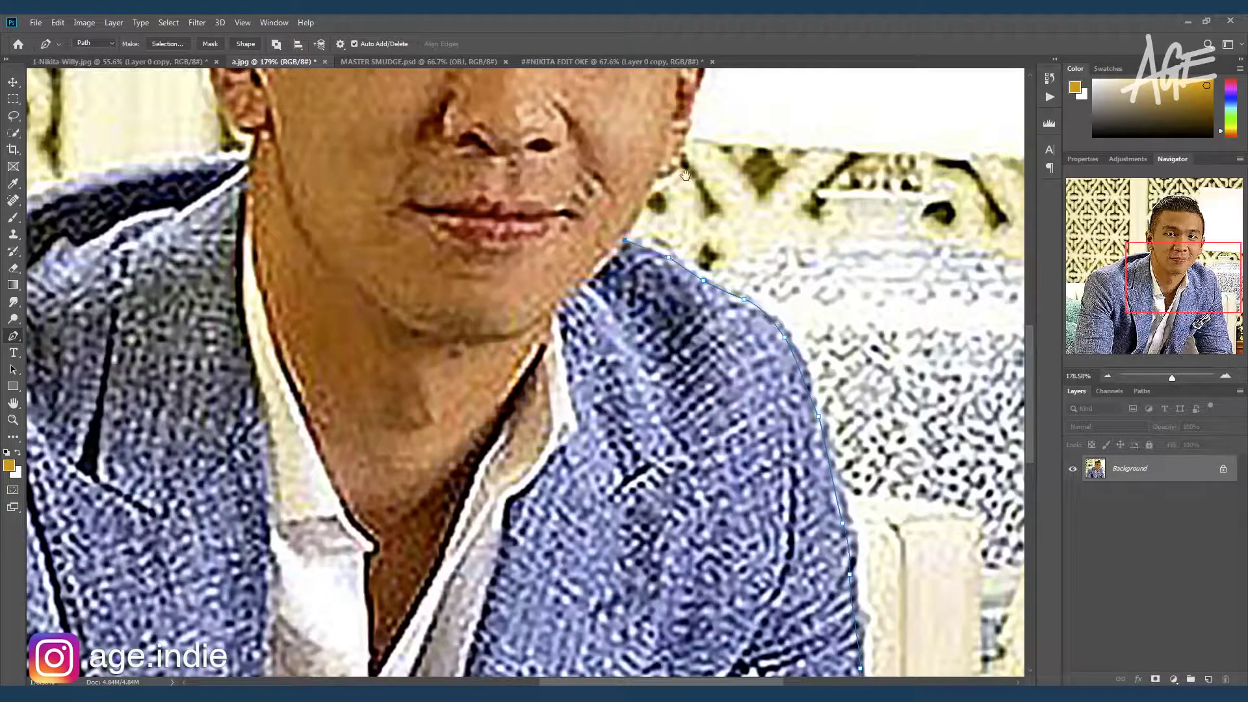
drag(685, 174, 689, 364)
scroll(689, 364, up, 1)
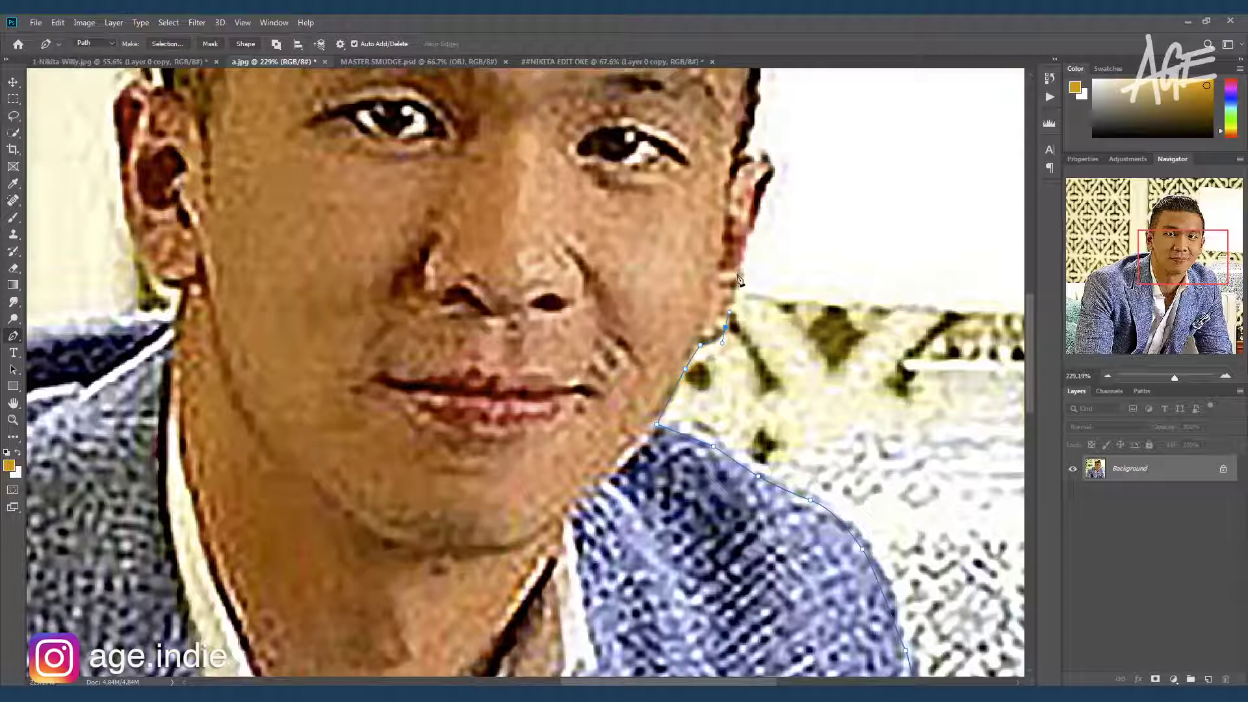
drag(753, 159, 813, 382)
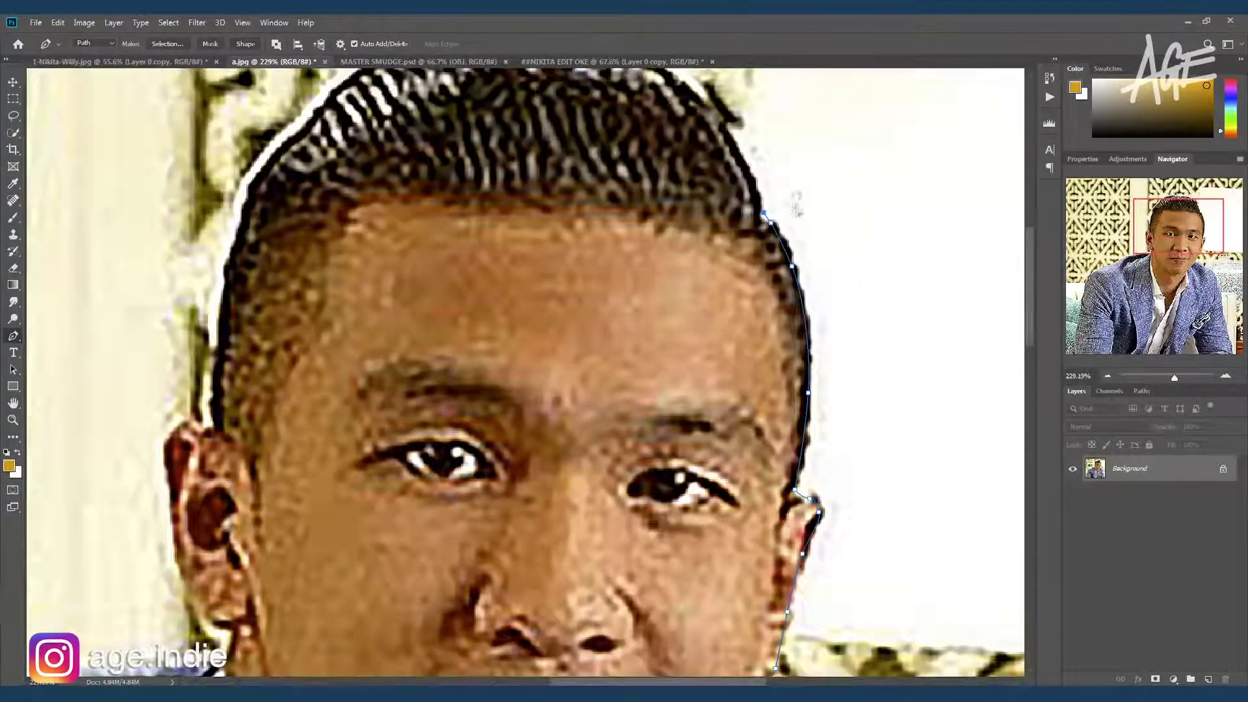
drag(715, 111, 836, 287)
click(836, 287)
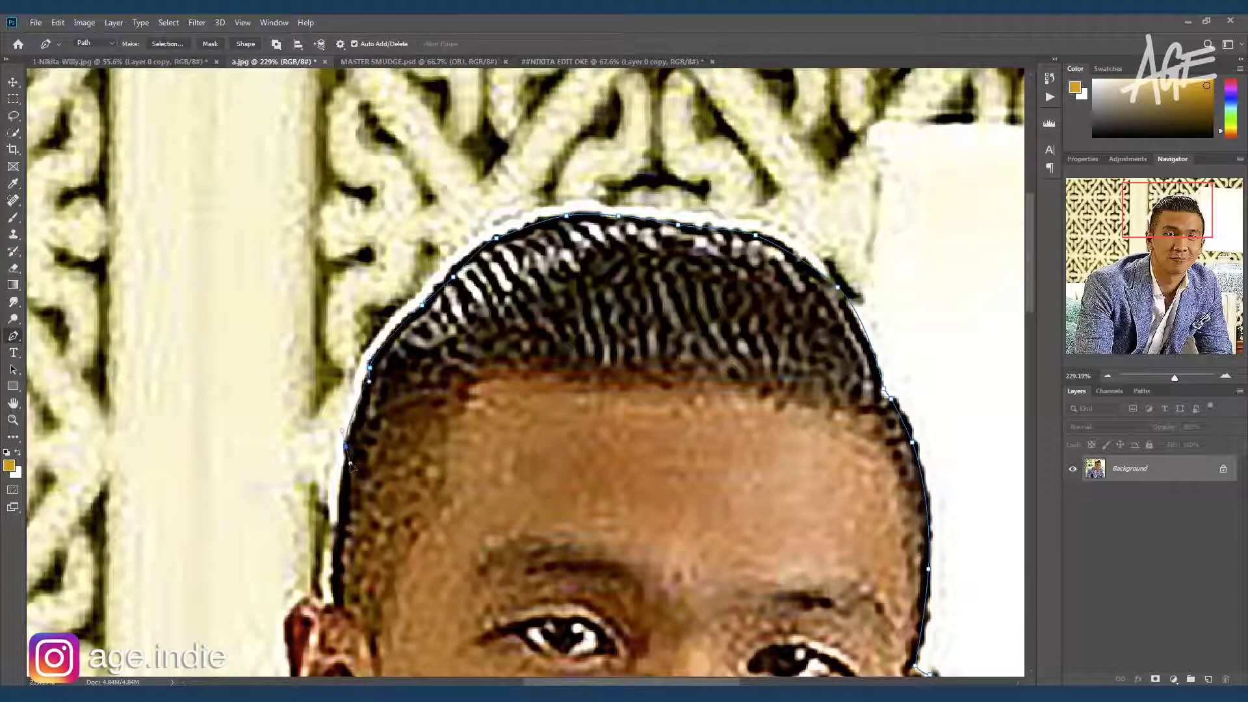
Continue the path around his ear and shoulder down past the jacket hem
drag(337, 592, 540, 340)
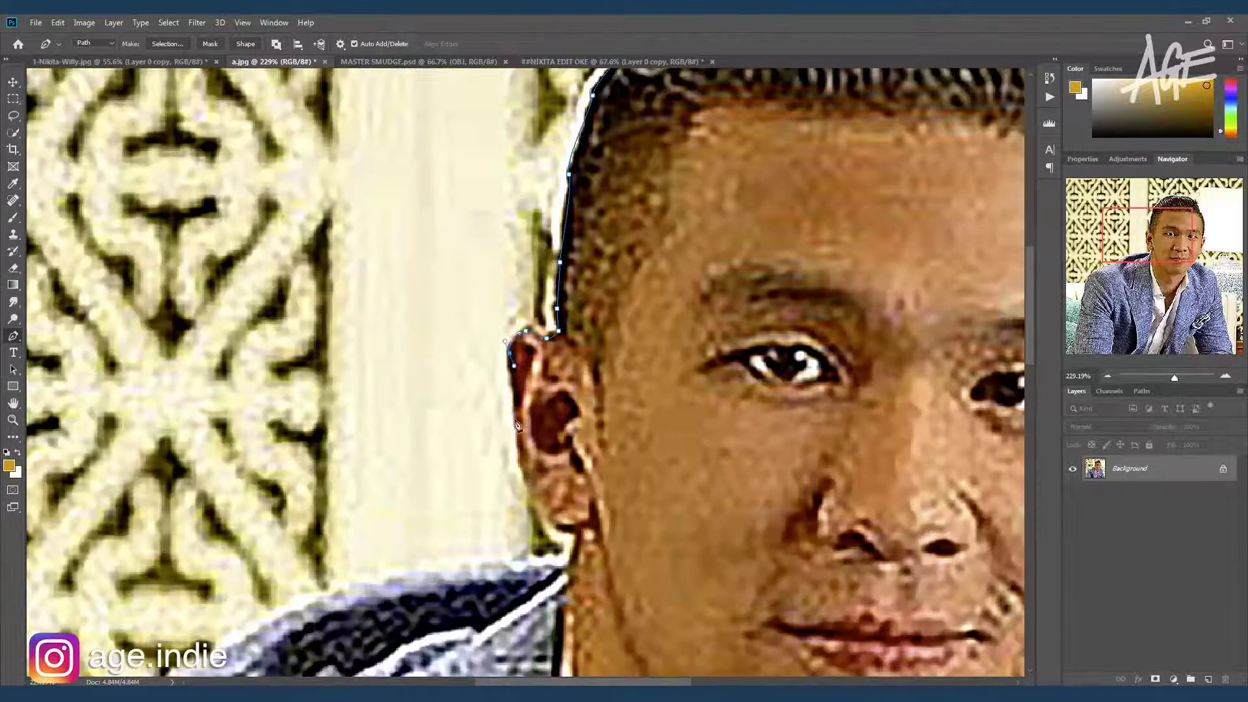
drag(576, 558, 958, 281)
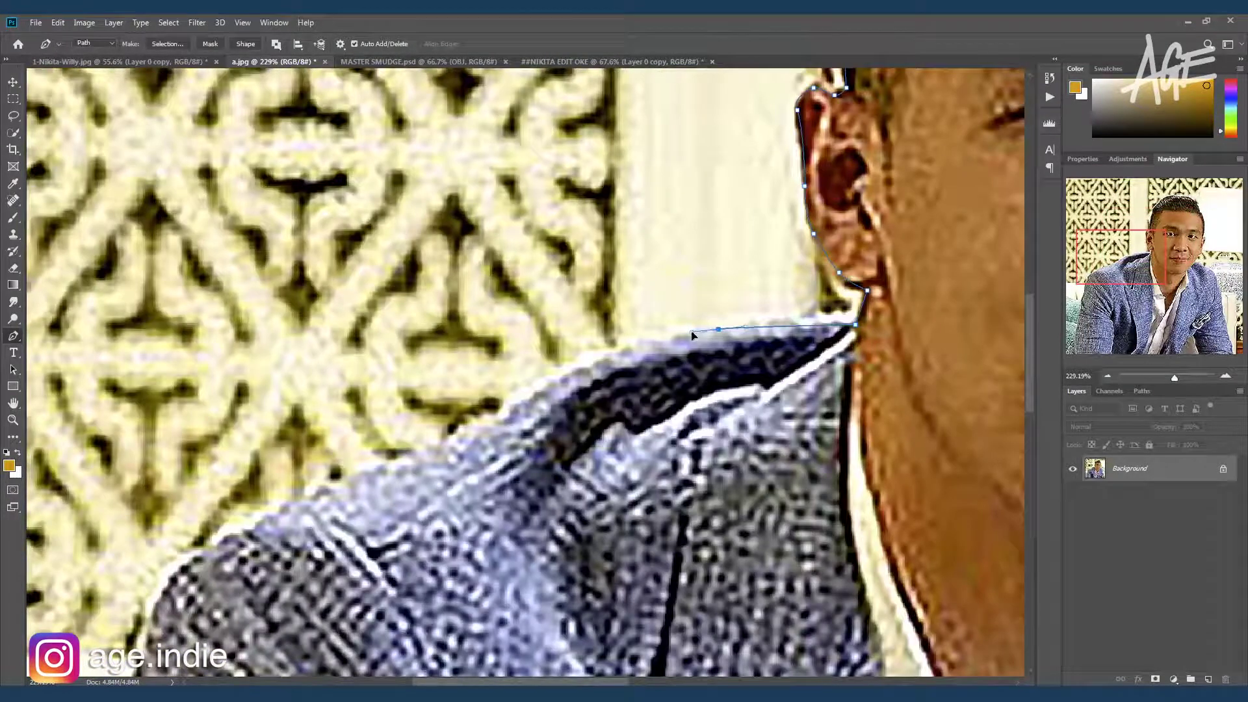
drag(463, 440, 969, 265)
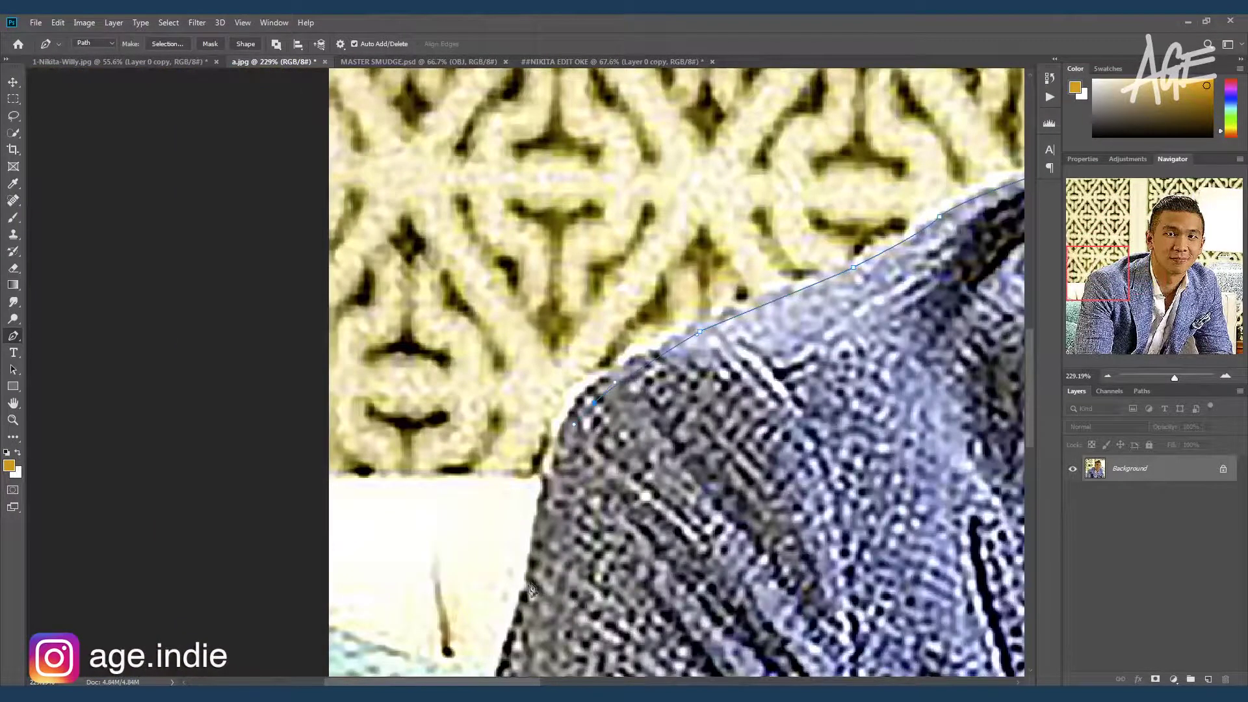
scroll(530, 588, down, 5)
scroll(463, 518, down, 3)
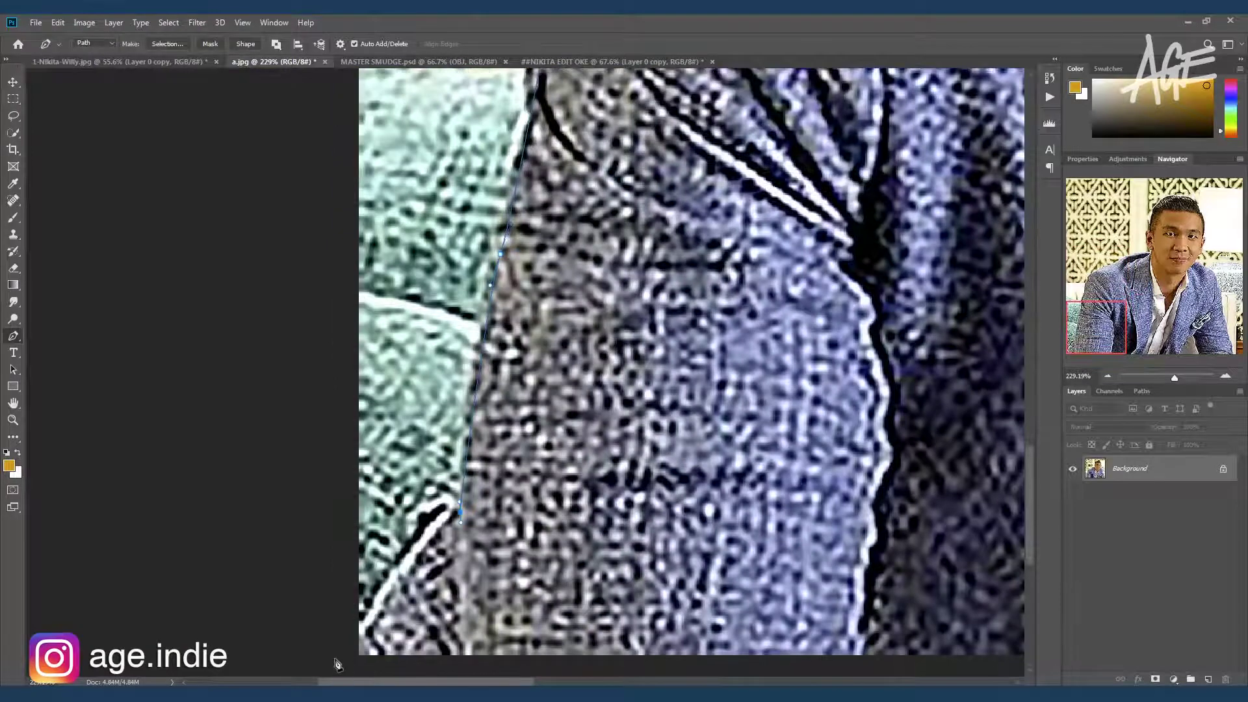
scroll(337, 663, down, 3)
scroll(520, 520, right, 5)
scroll(663, 419, right, 3)
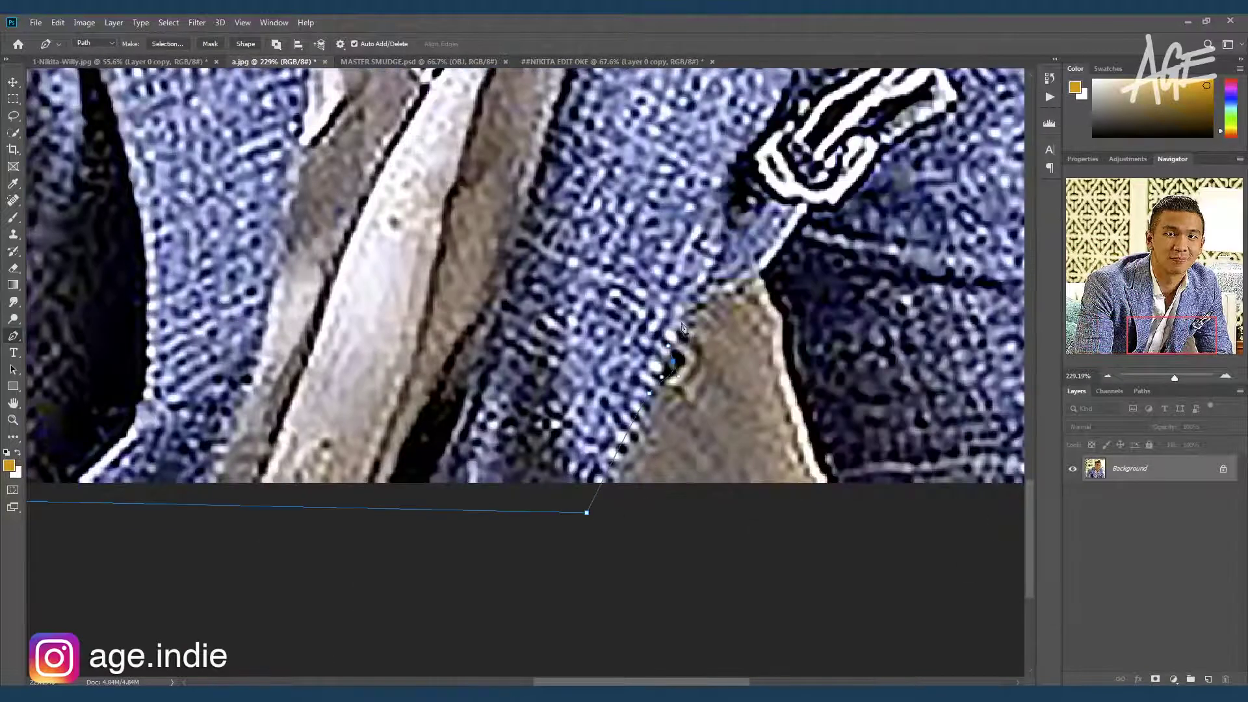
scroll(839, 525, right, 5)
click(765, 516)
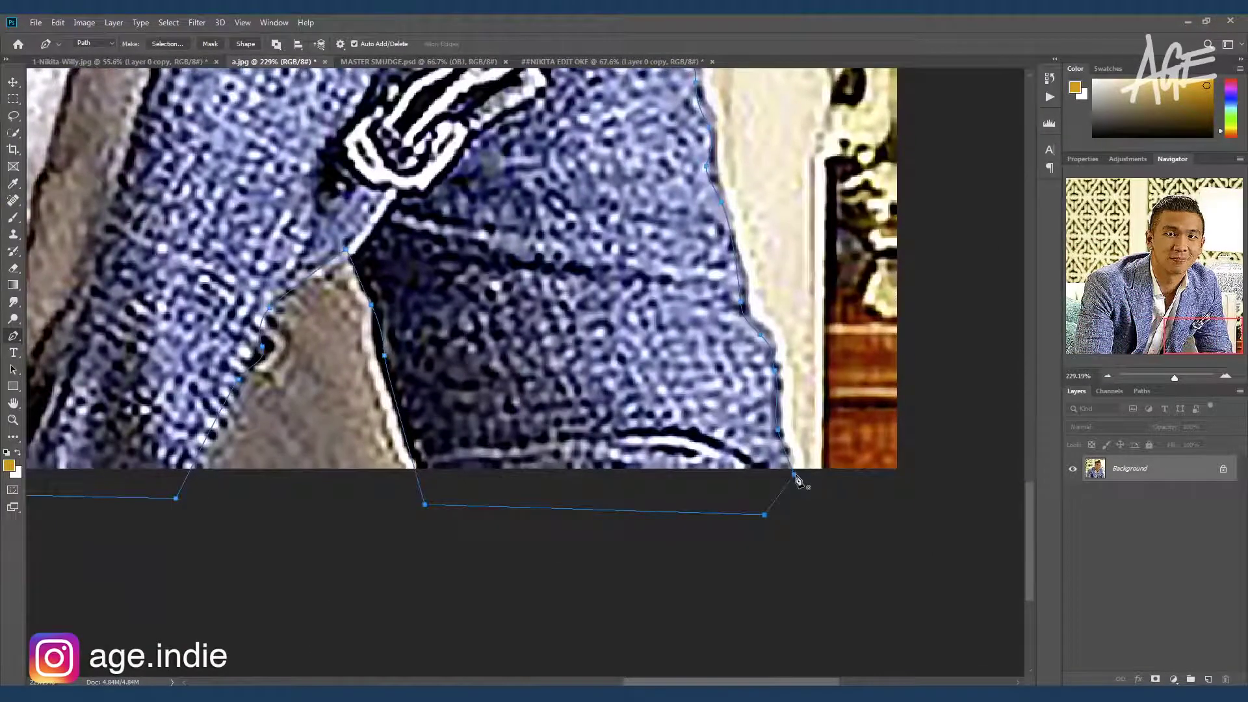
Close the man's path, convert it to a selection and add a layer mask
click(795, 475)
key(ctrl+0)
key(ctrl+Return)
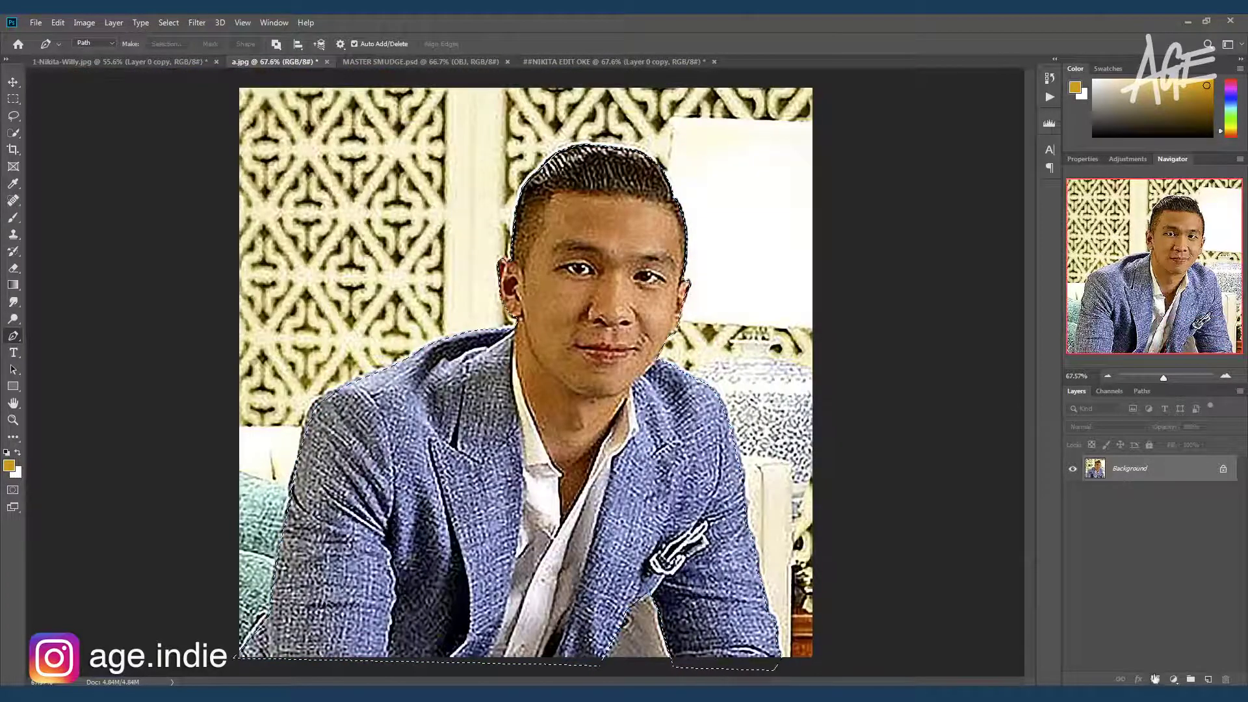
click(1155, 678)
Refine the mask with a 3 px feather and output it as a new masked layer
right_click(1126, 473)
click(1198, 570)
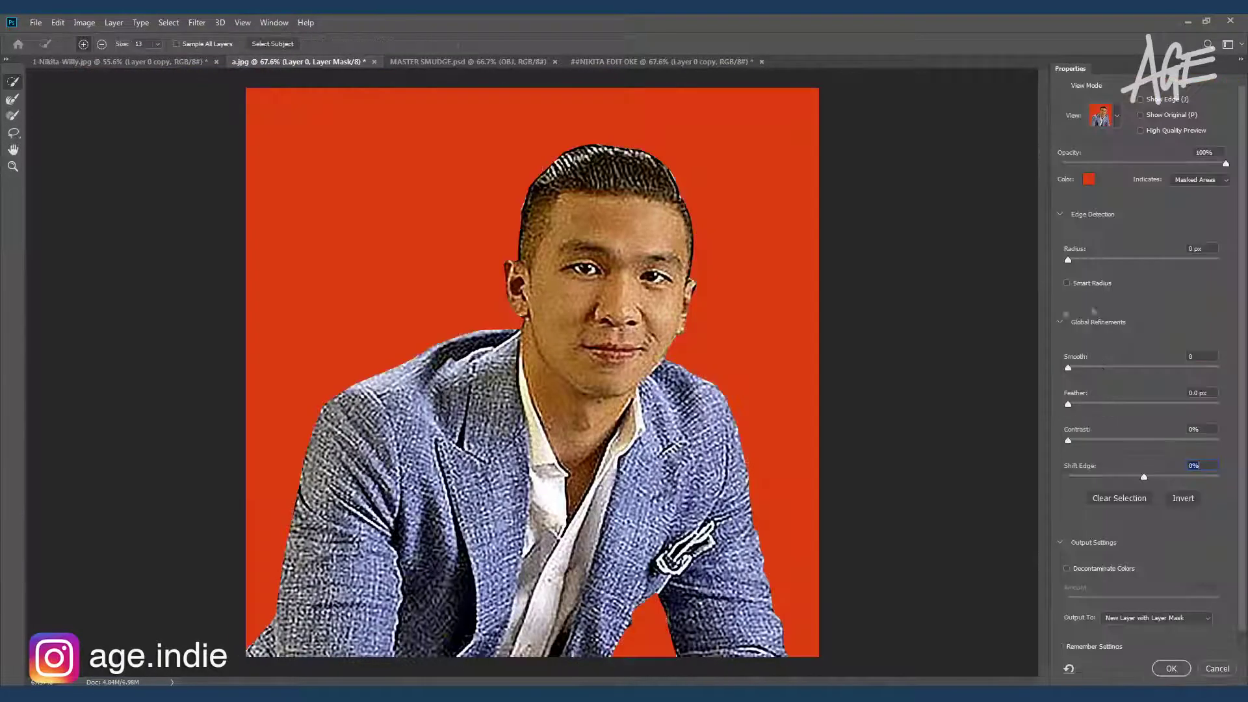
scroll(676, 364, up, 5)
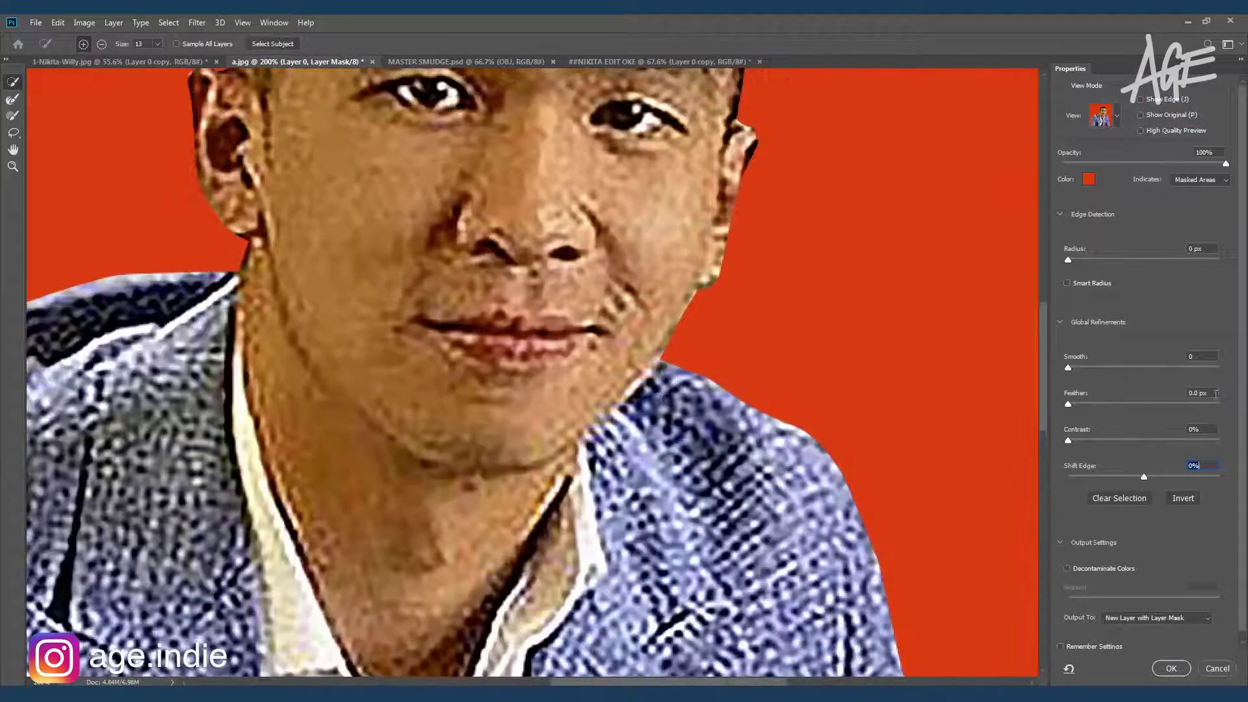
click(1202, 393)
text(3)
key(Return)
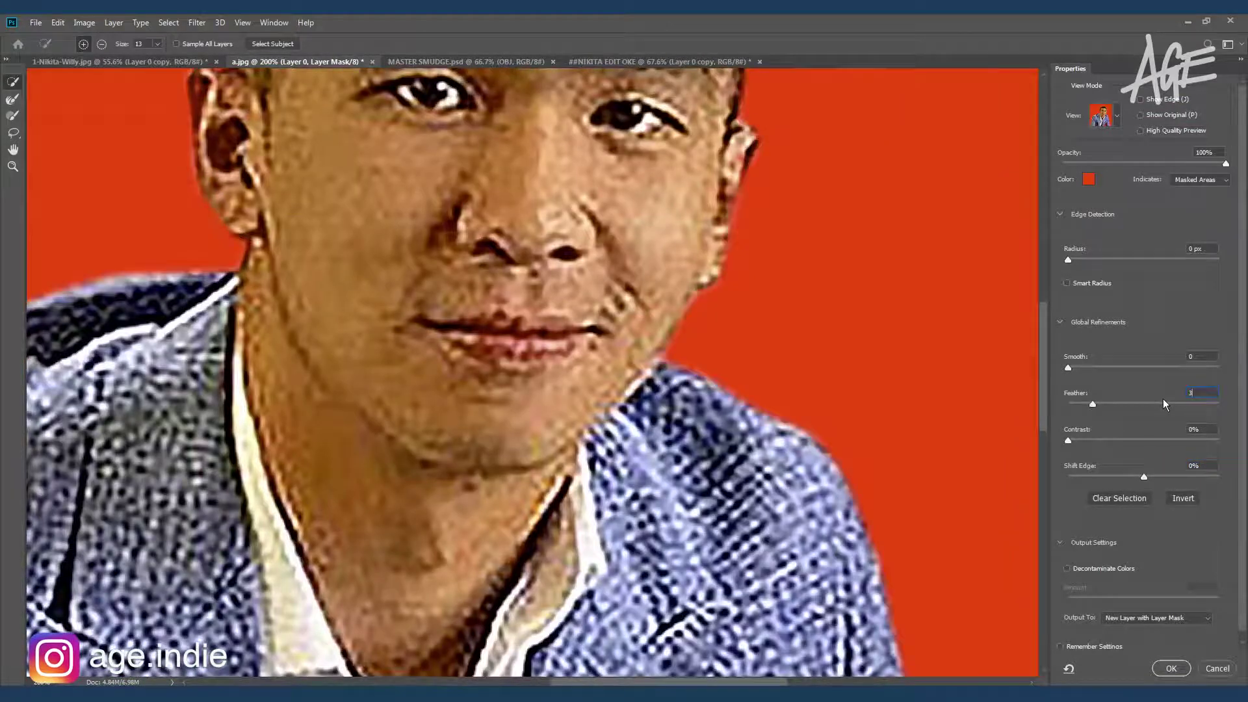
click(1171, 668)
right_click(1123, 469)
click(1124, 509)
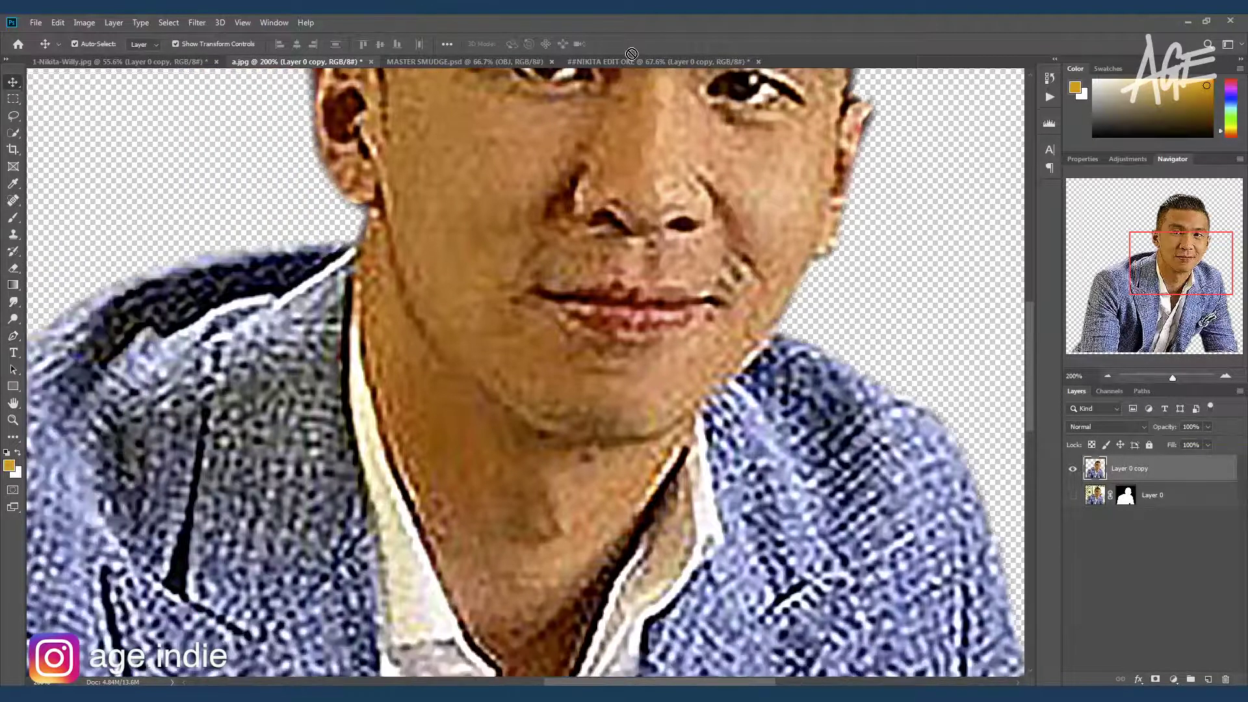
Drag the man into ##NIKITA EDIT OKE, behind the woman and to her left
mouse_move(1118, 478)
mouse_down()
mouse_move(416, 329)
mouse_move(377, 419)
mouse_up()
key(ctrl+bracketleft)
click(653, 358)
drag(653, 358, 670, 357)
drag(513, 200, 483, 239)
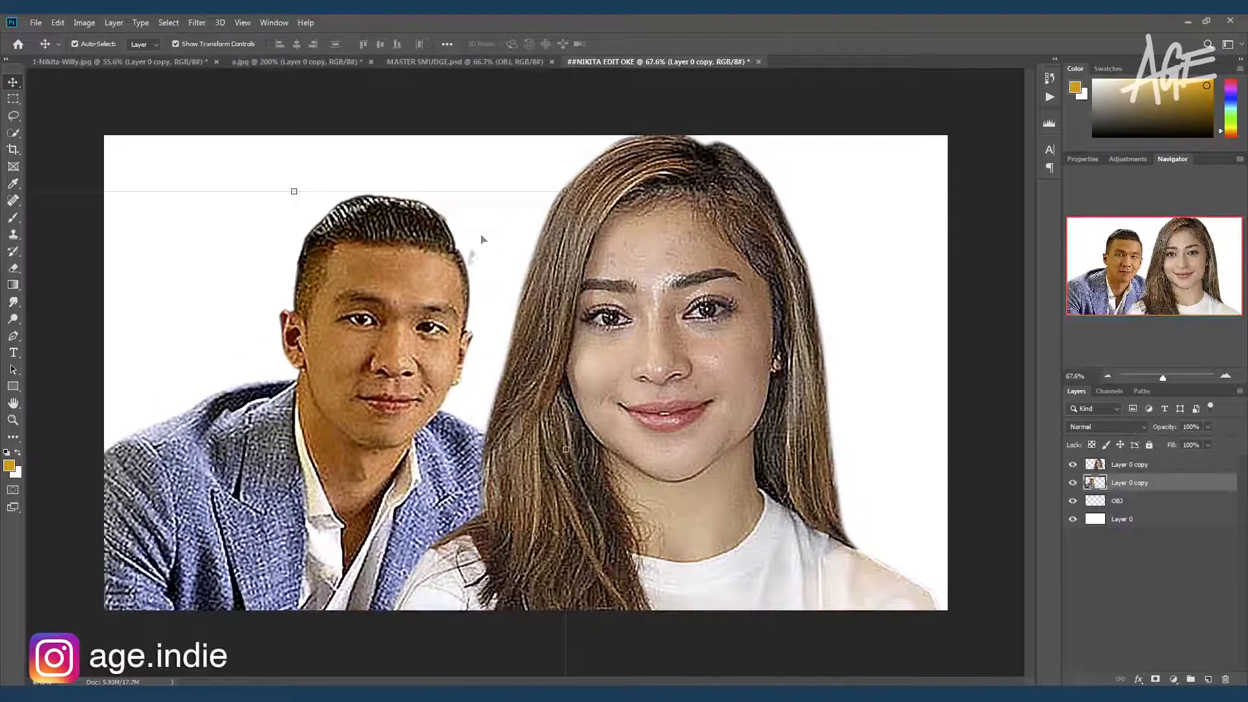
drag(390, 325, 344, 342)
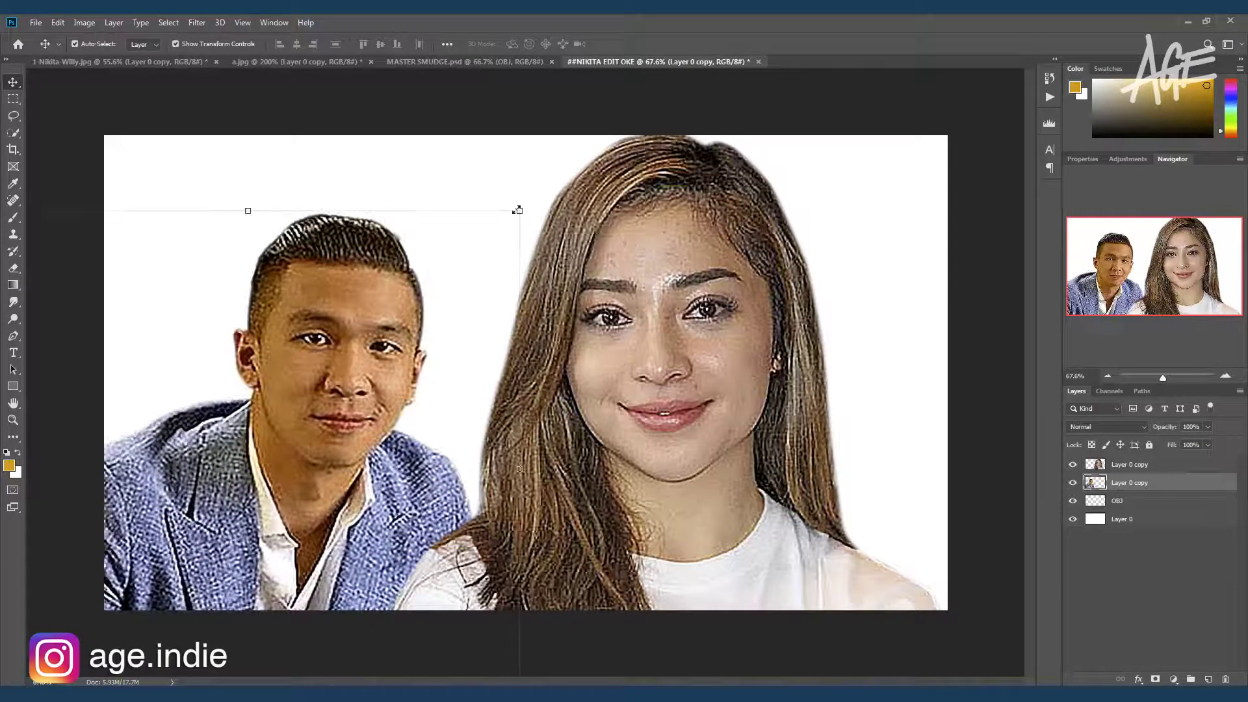
Enlarge the man to about 120% with Free Transform
key(ctrl+t)
drag(516, 209, 614, 121)
drag(394, 382, 375, 393)
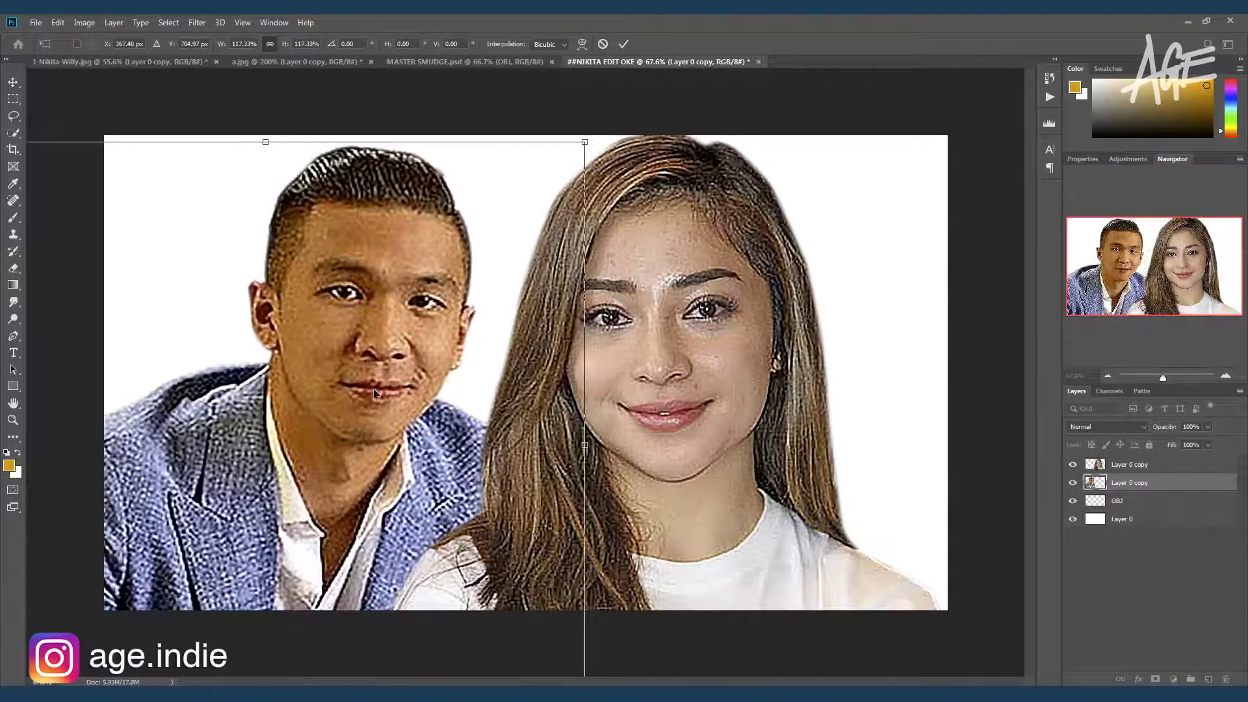
drag(374, 342, 311, 408)
mouse_move(520, 209)
mouse_down()
mouse_move(574, 156)
mouse_move(565, 147)
mouse_up()
mouse_move(380, 385)
mouse_down()
mouse_move(408, 385)
mouse_move(393, 383)
mouse_up()
key(Return)
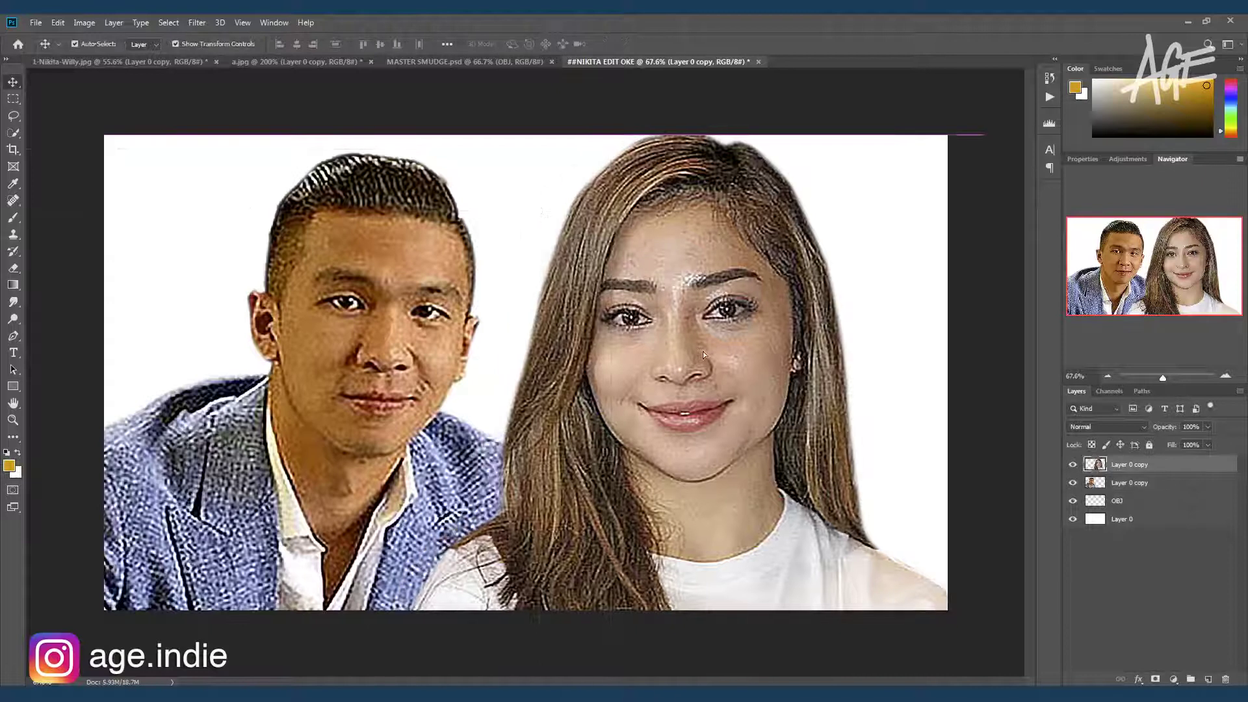
Shift both the man and woman about 30 px left to balance the composition
drag(703, 351, 693, 351)
drag(368, 375, 349, 375)
drag(691, 314, 663, 311)
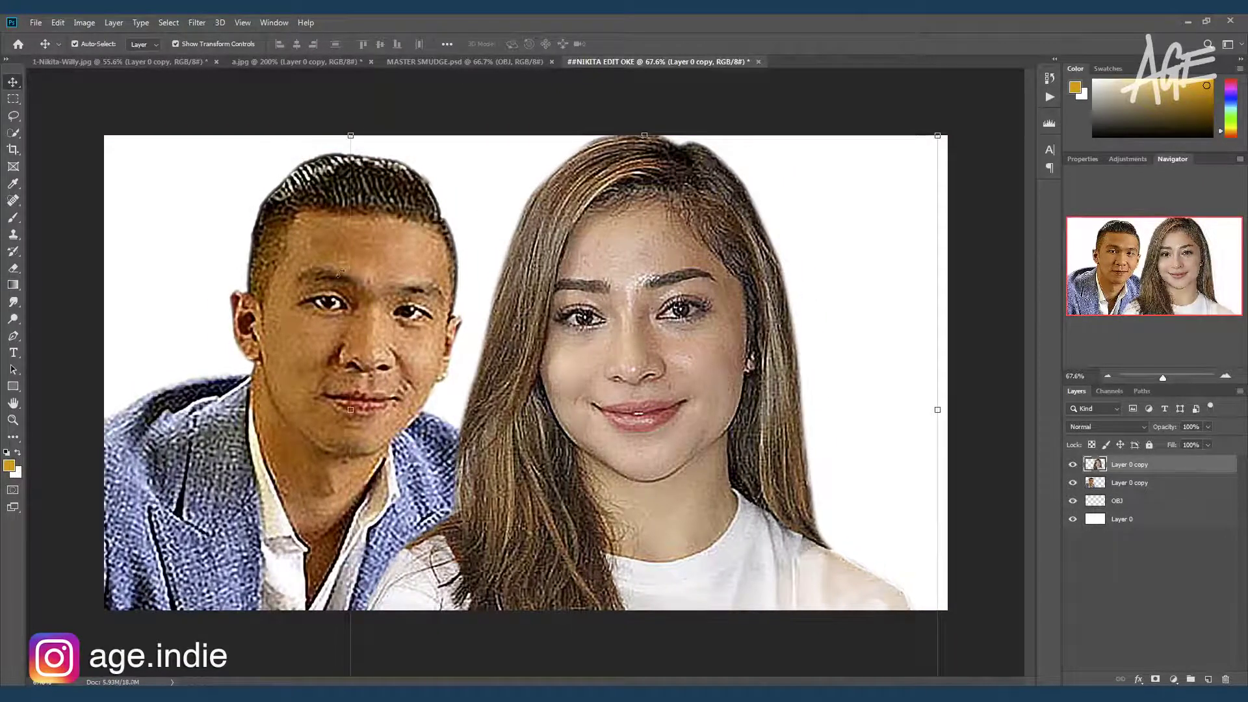
mouse_move(260, 472)
mouse_down()
mouse_move(269, 462)
mouse_move(259, 463)
mouse_up()
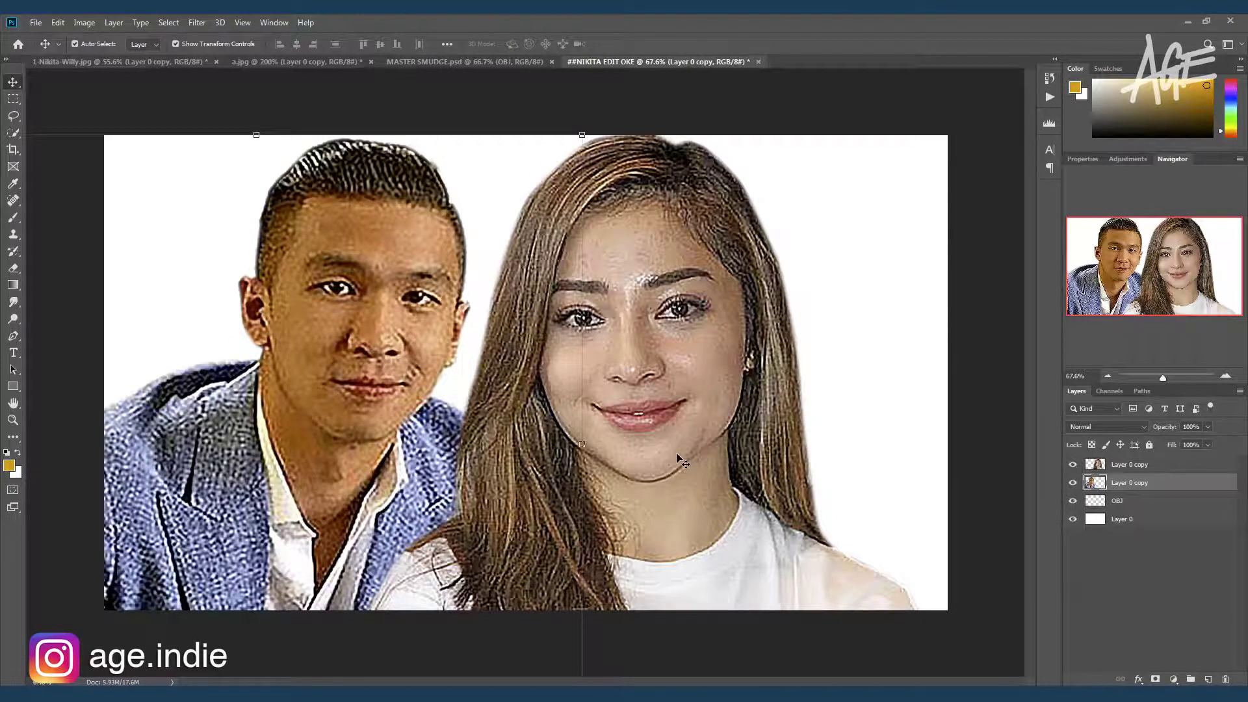
key(ctrl+minus)
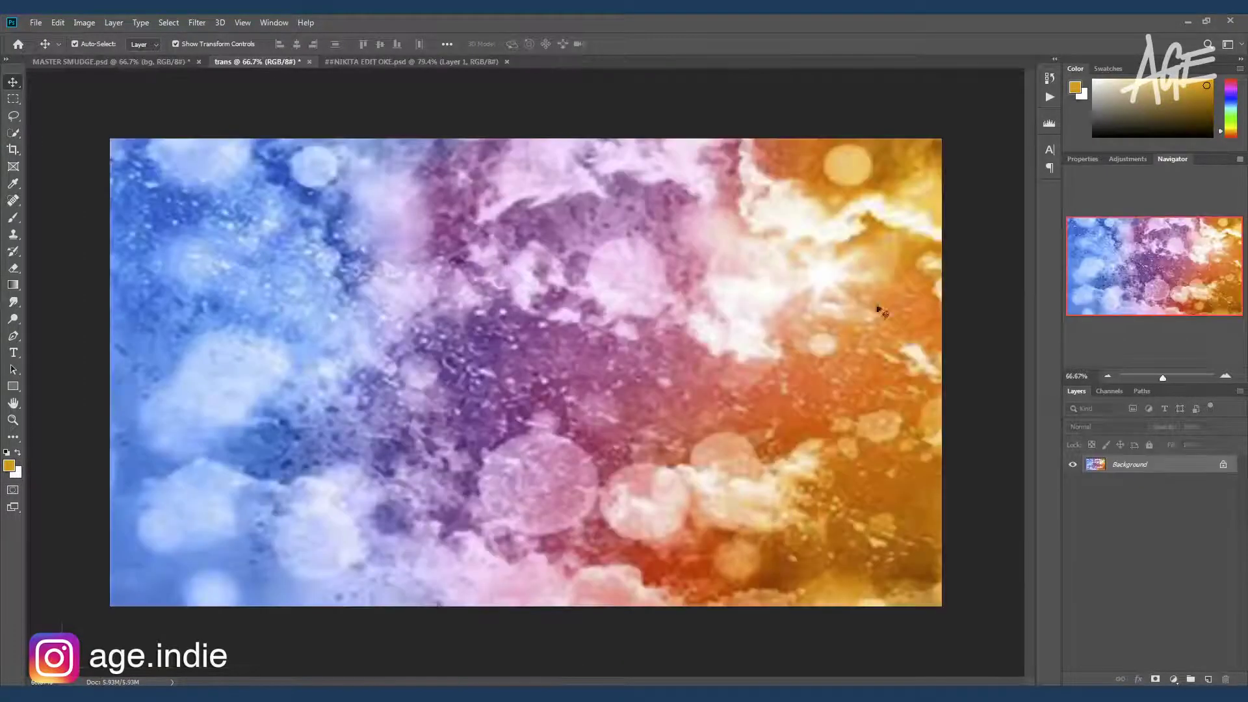
Move the watercolour background below the OBJ layer and scale it to about 121%
click(403, 63)
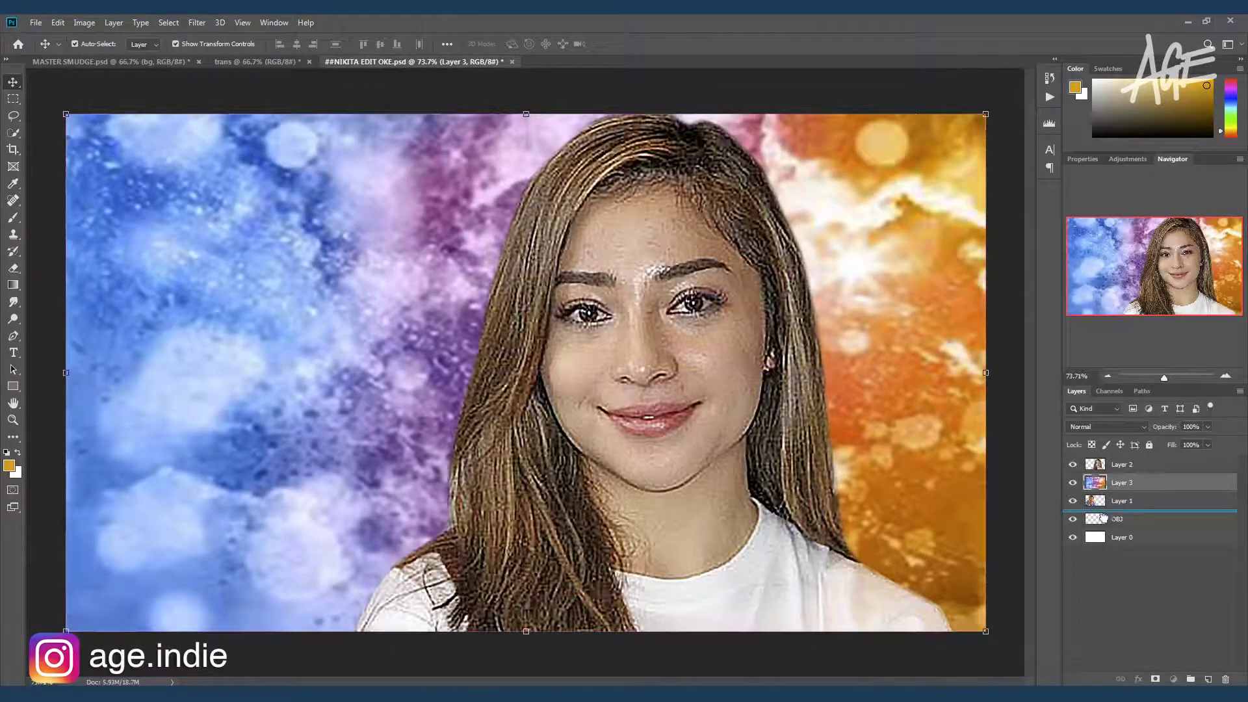
drag(1122, 482, 1121, 528)
scroll(798, 538, down, 3)
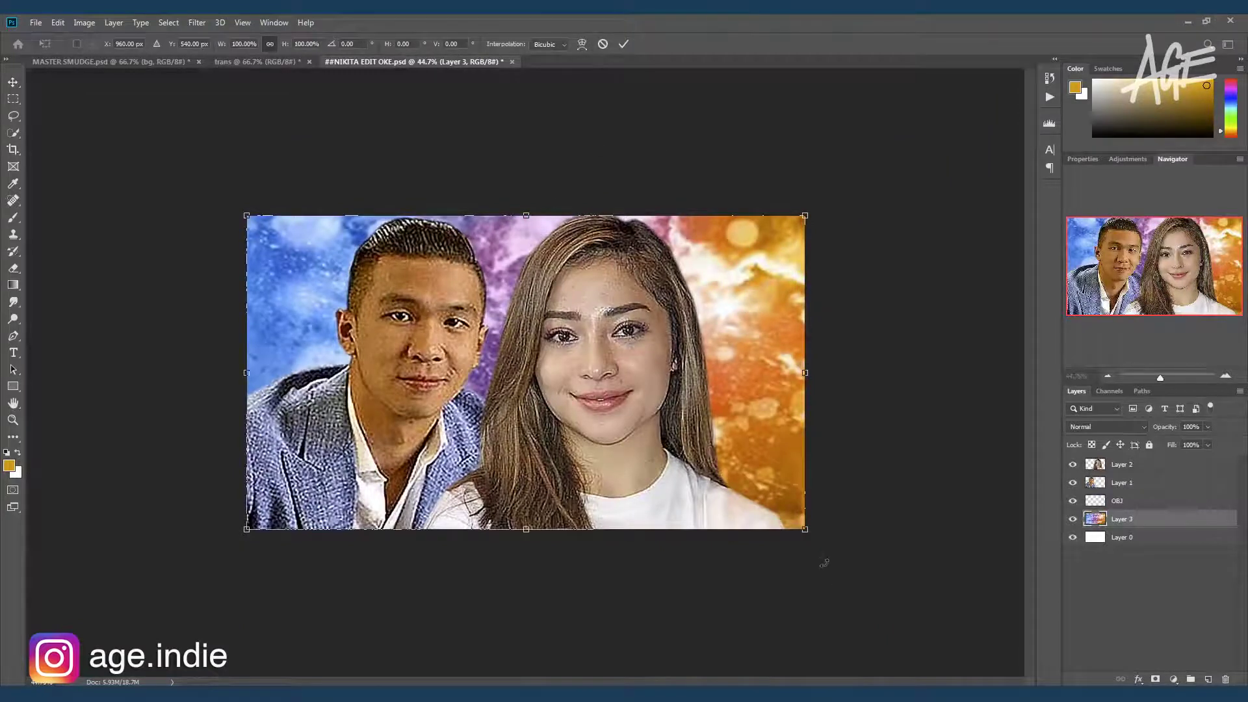
drag(805, 529, 852, 556)
drag(247, 215, 174, 174)
Warp the background's right side, top-right corner, left side and top edge outward
click(582, 43)
drag(853, 556, 820, 561)
mouse_move(853, 174)
mouse_down()
mouse_move(866, 156)
mouse_move(824, 169)
mouse_up()
mouse_move(848, 254)
mouse_down()
mouse_move(878, 310)
mouse_move(857, 311)
mouse_up()
mouse_move(174, 174)
mouse_down()
mouse_move(192, 180)
mouse_move(133, 322)
mouse_move(292, 118)
mouse_up()
drag(563, 172, 634, 69)
drag(523, 312, 523, 258)
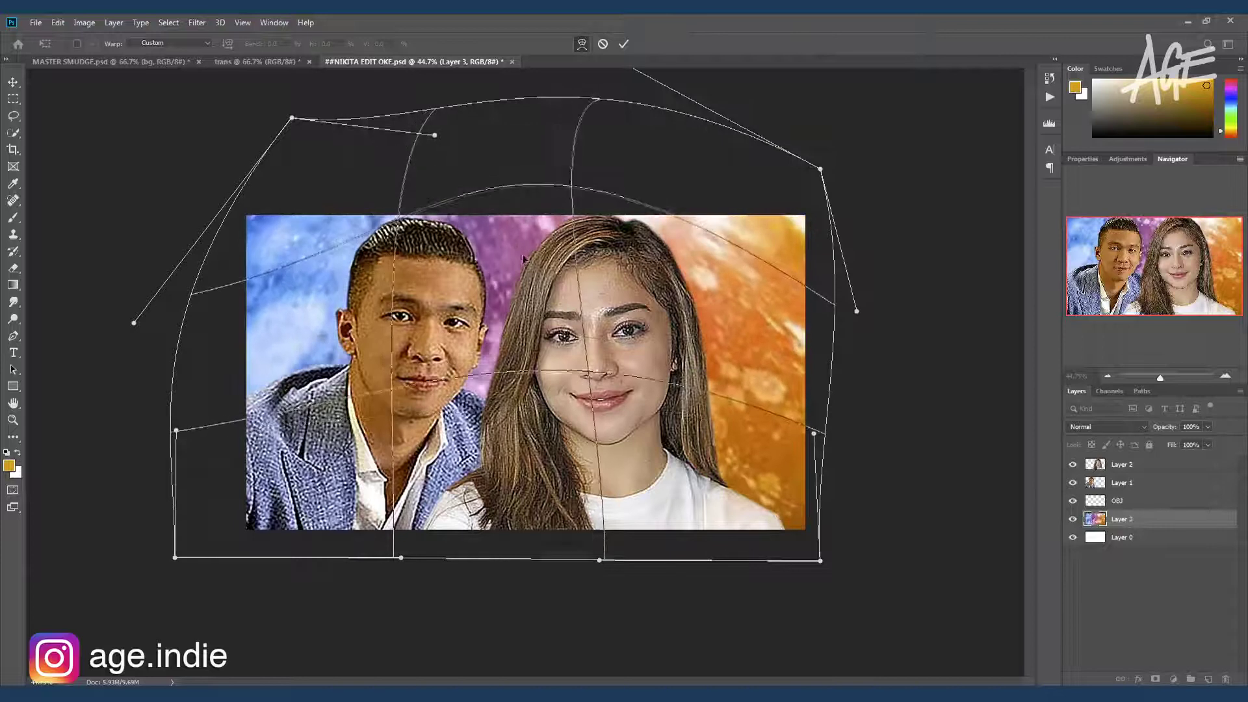
Warp the background's lower-left corner, left edge and bottom area, then commit the warp
drag(174, 557, 248, 569)
drag(134, 323, 61, 351)
drag(249, 442, 104, 458)
drag(814, 434, 846, 456)
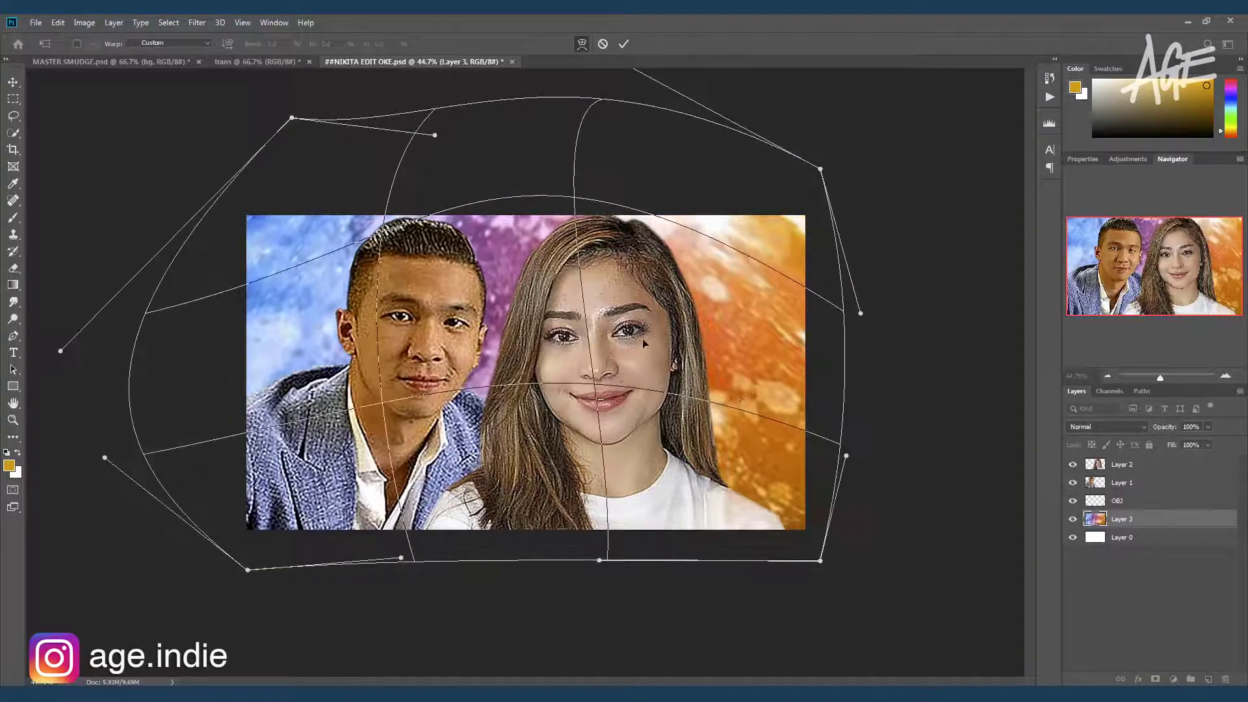
key(Return)
Deselect, rename the background layer to bg, and select Layer 0
key(ctrl+d)
double_click(1121, 519)
text(bg)
key(Return)
click(1144, 537)
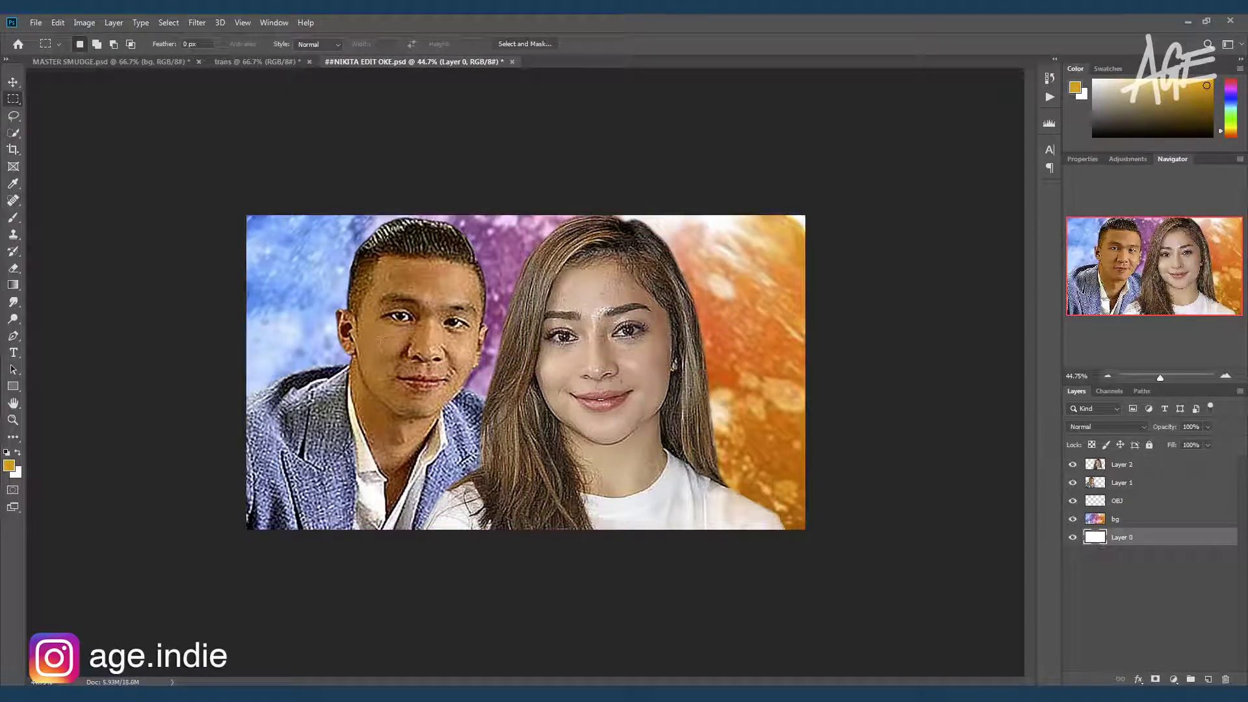
Match the woman's Layer 2 colours to the bg layer with Fade 70
click(13, 83)
click(602, 321)
click(84, 22)
mouse_move(101, 54)
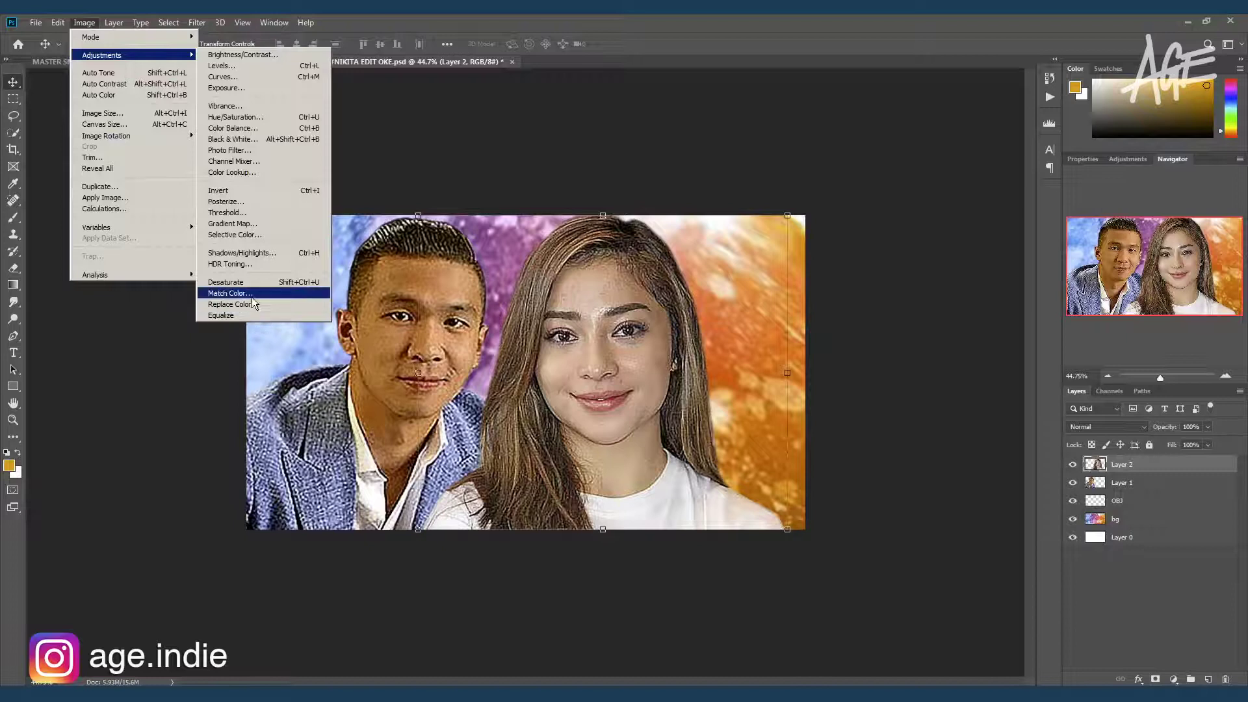
click(230, 293)
click(572, 384)
click(585, 414)
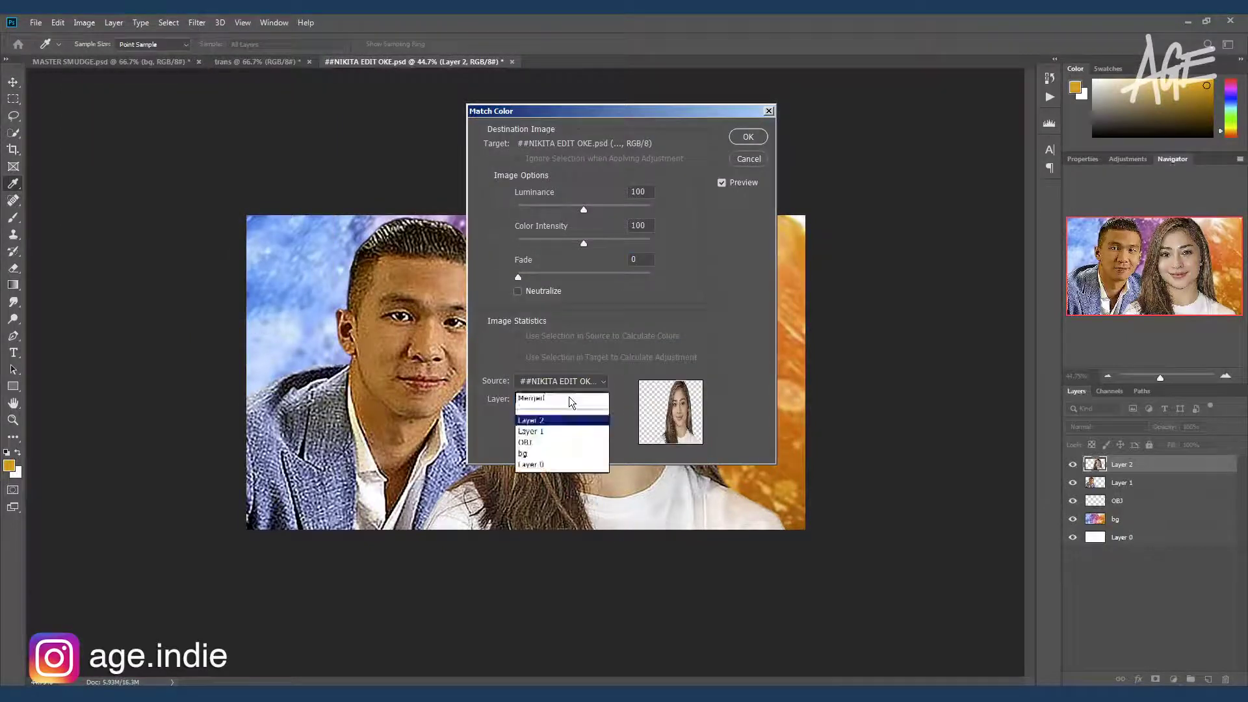
click(552, 442)
drag(650, 111, 979, 183)
text(80)
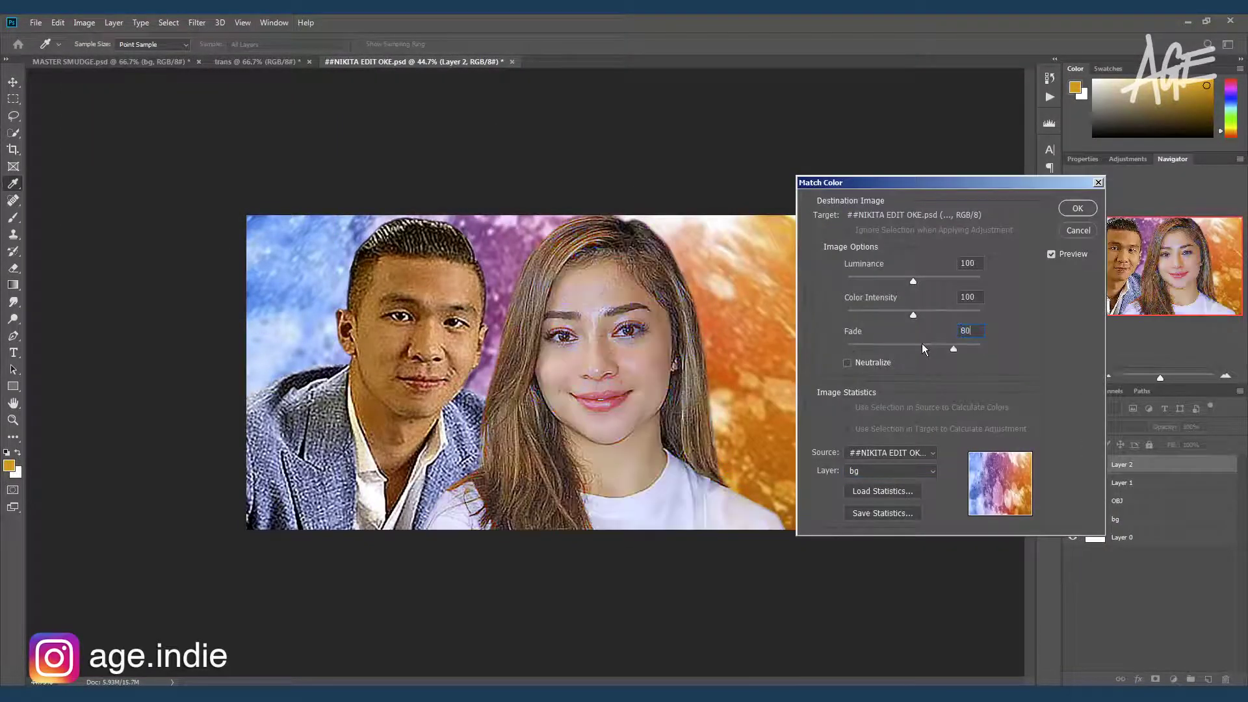
key(shift+Down)
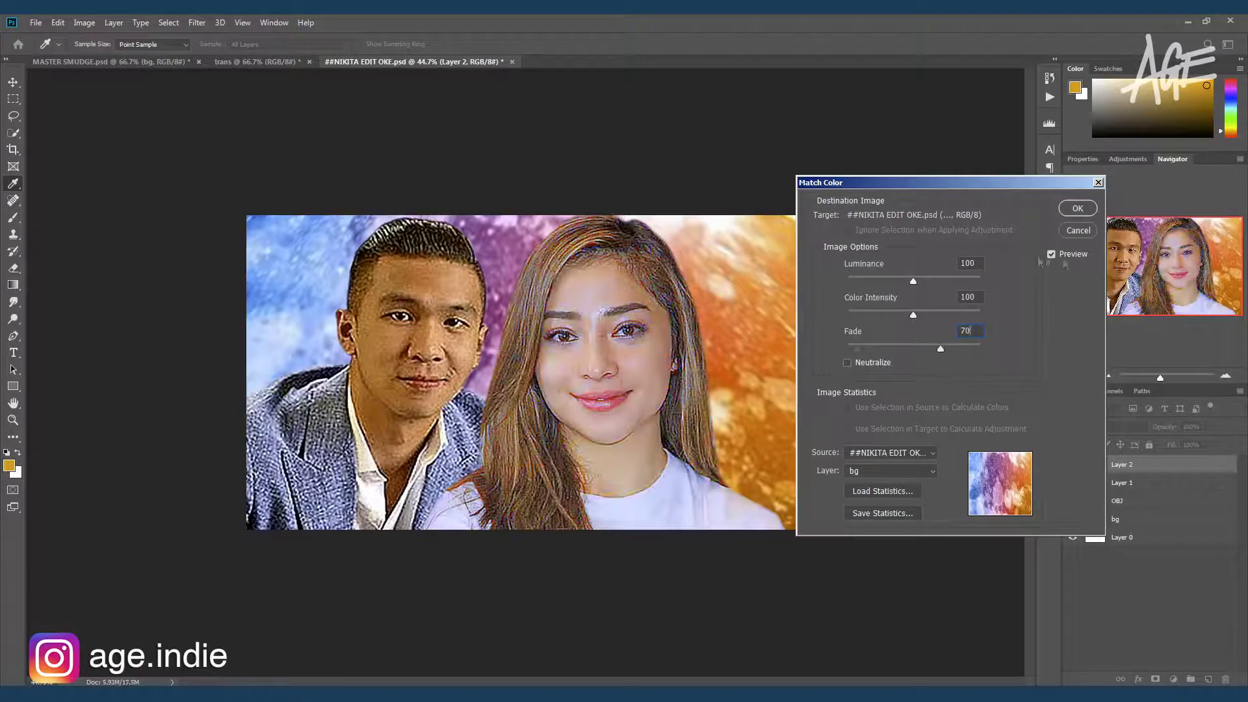
click(1077, 208)
Match the man's Layer 1 colours to the bg layer
key(v)
click(1121, 482)
click(85, 22)
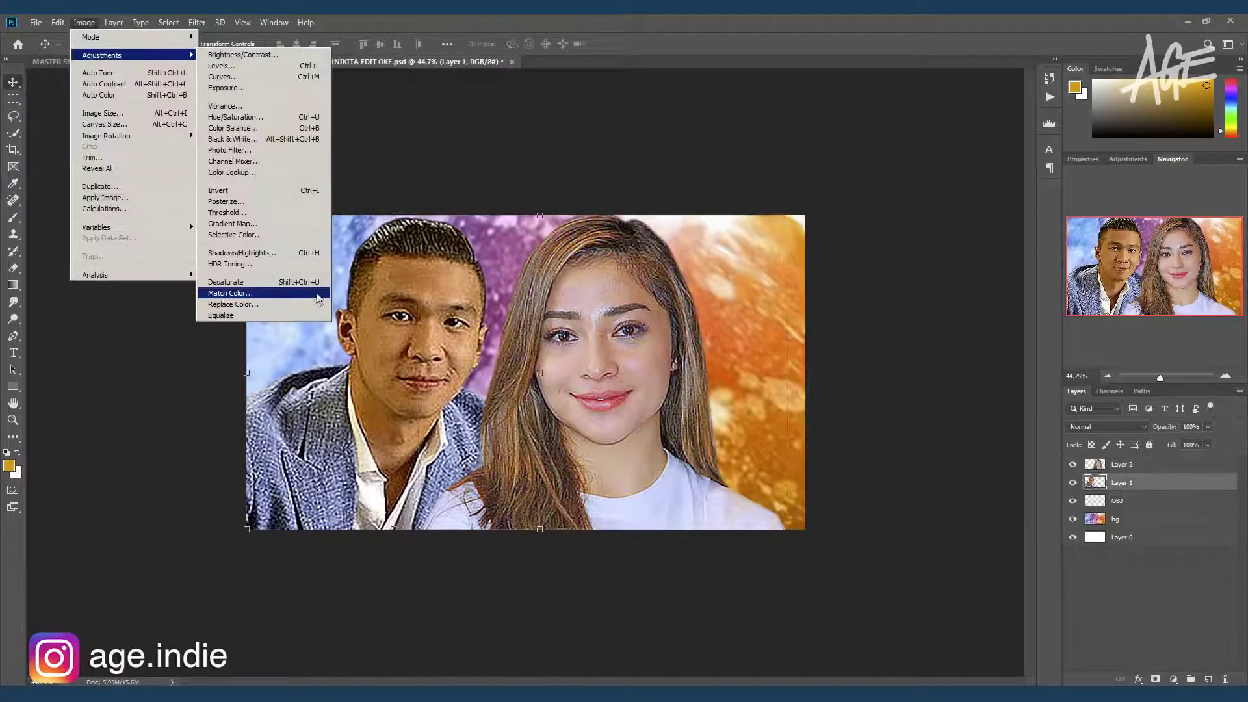
click(319, 299)
click(890, 452)
click(871, 494)
click(891, 470)
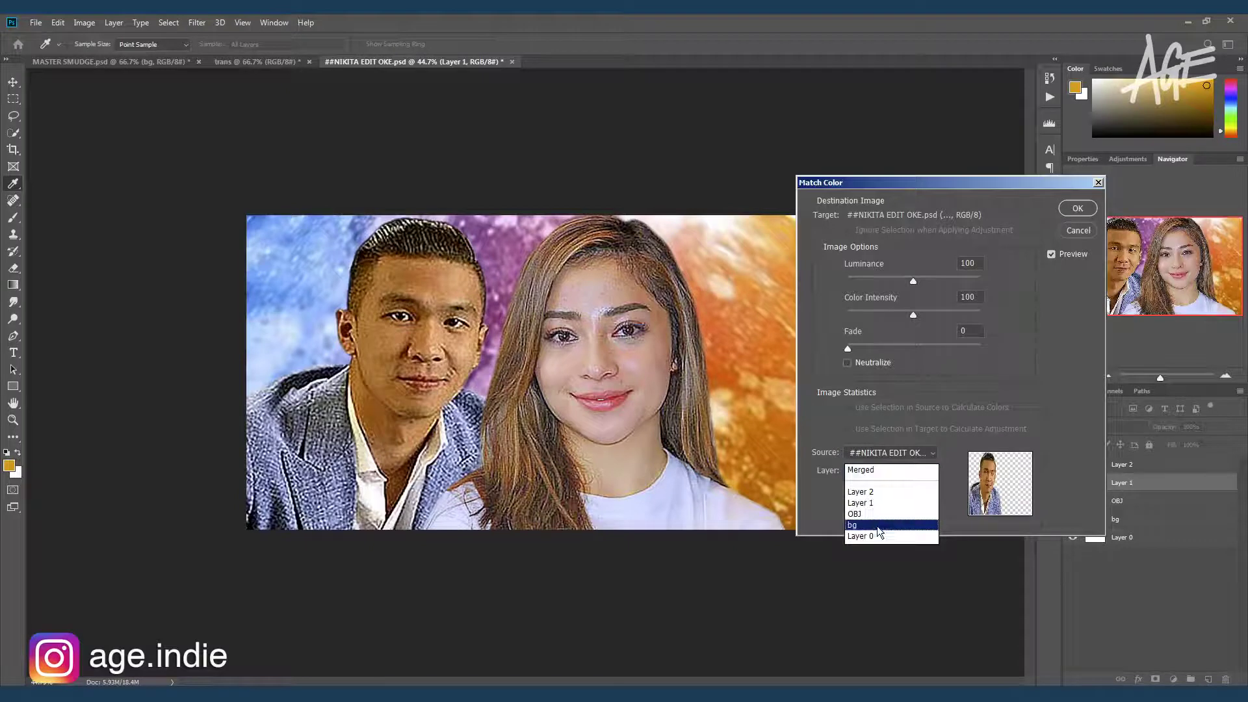
click(877, 525)
click(1077, 208)
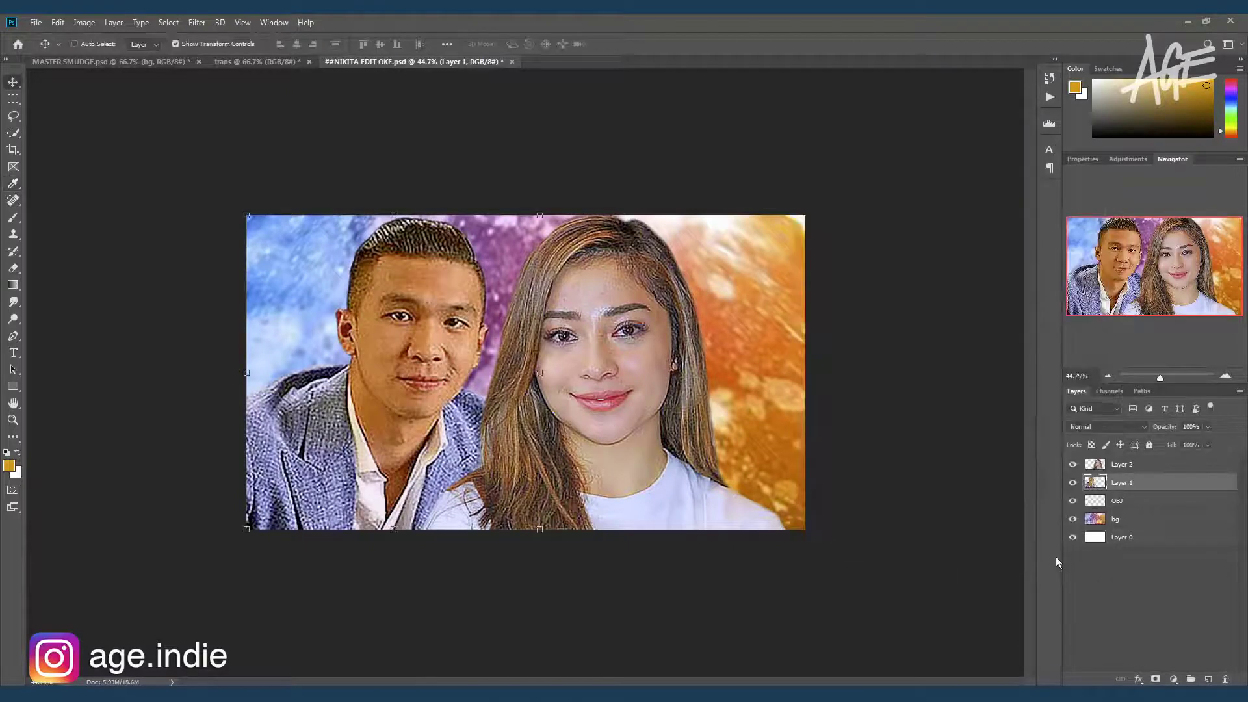
Apply Levels to the man with black input 7 and white input 242
key(ctrl+l)
drag(711, 413, 715, 413)
drag(874, 413, 867, 415)
click(927, 291)
Apply Levels to the woman with black 22, midtones 1.04 and white 243
click(1099, 465)
key(ctrl+l)
drag(799, 270, 956, 307)
drag(1031, 450, 1024, 449)
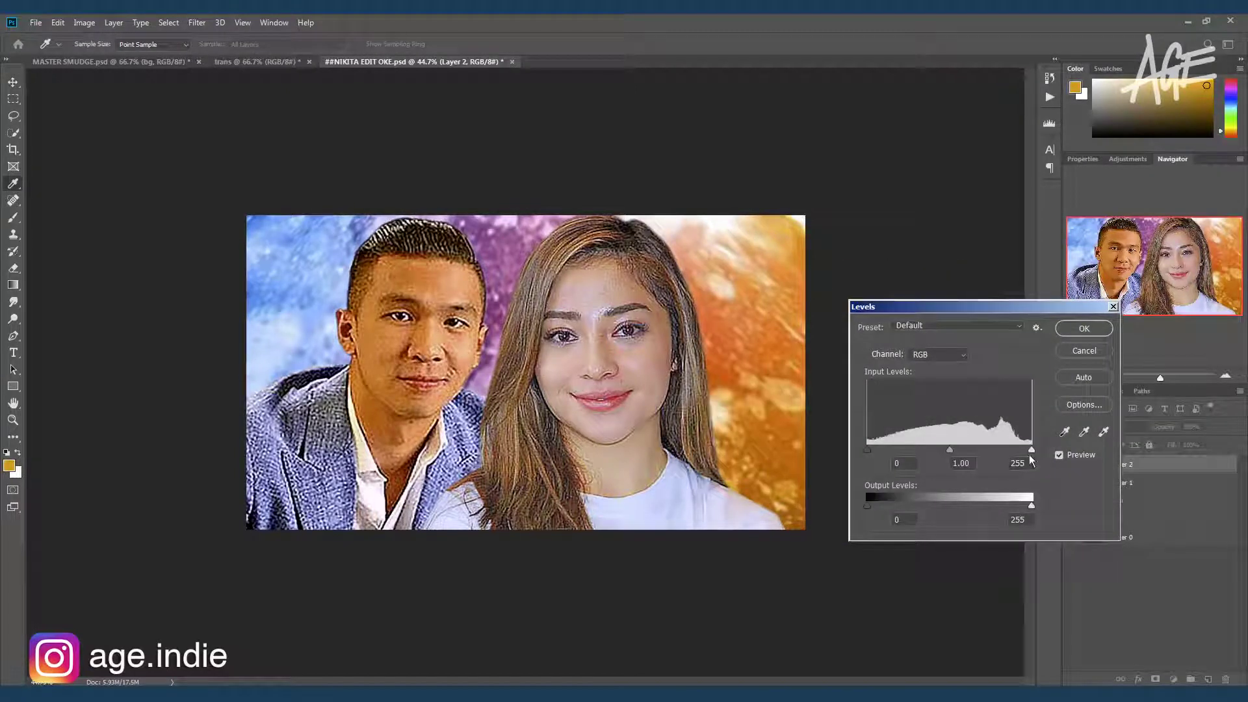
drag(868, 450, 951, 450)
click(1095, 329)
Shift the woman's hue by -6 then +11, and duplicate her layer
key(ctrl+u)
drag(583, 153, 942, 195)
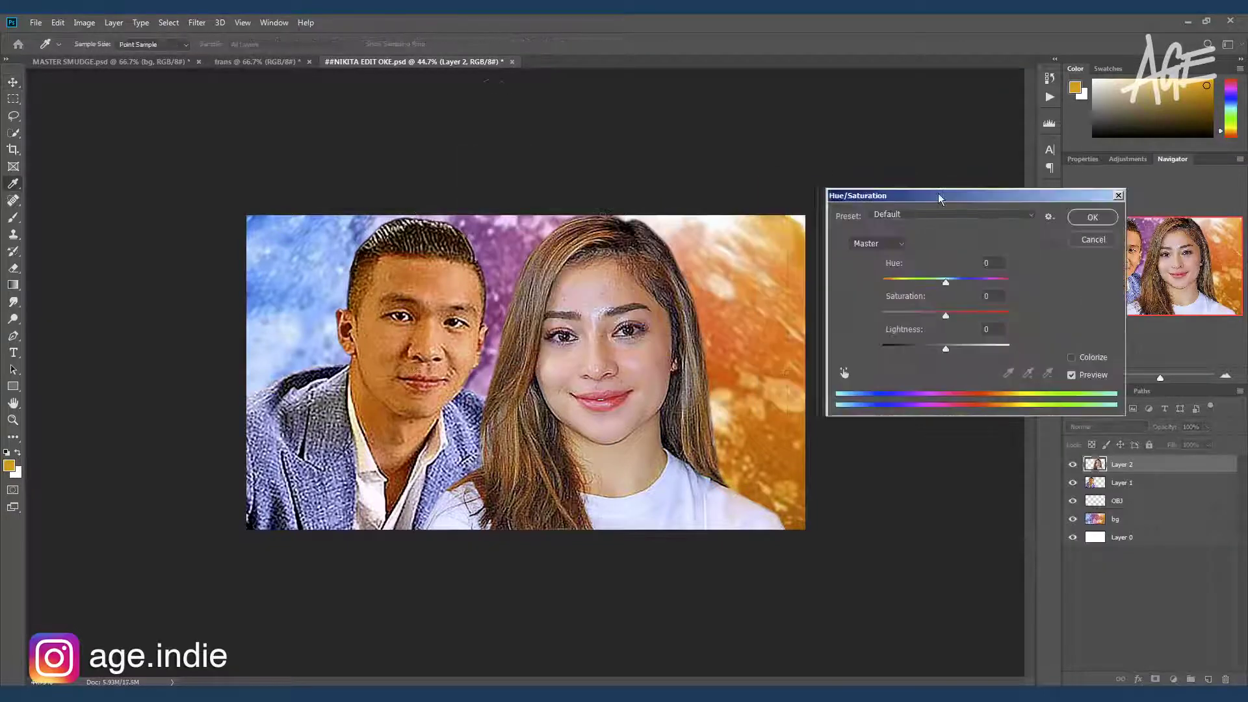
mouse_move(946, 280)
mouse_down()
mouse_move(953, 316)
mouse_move(963, 296)
mouse_up()
click(1096, 221)
key(ctrl+u)
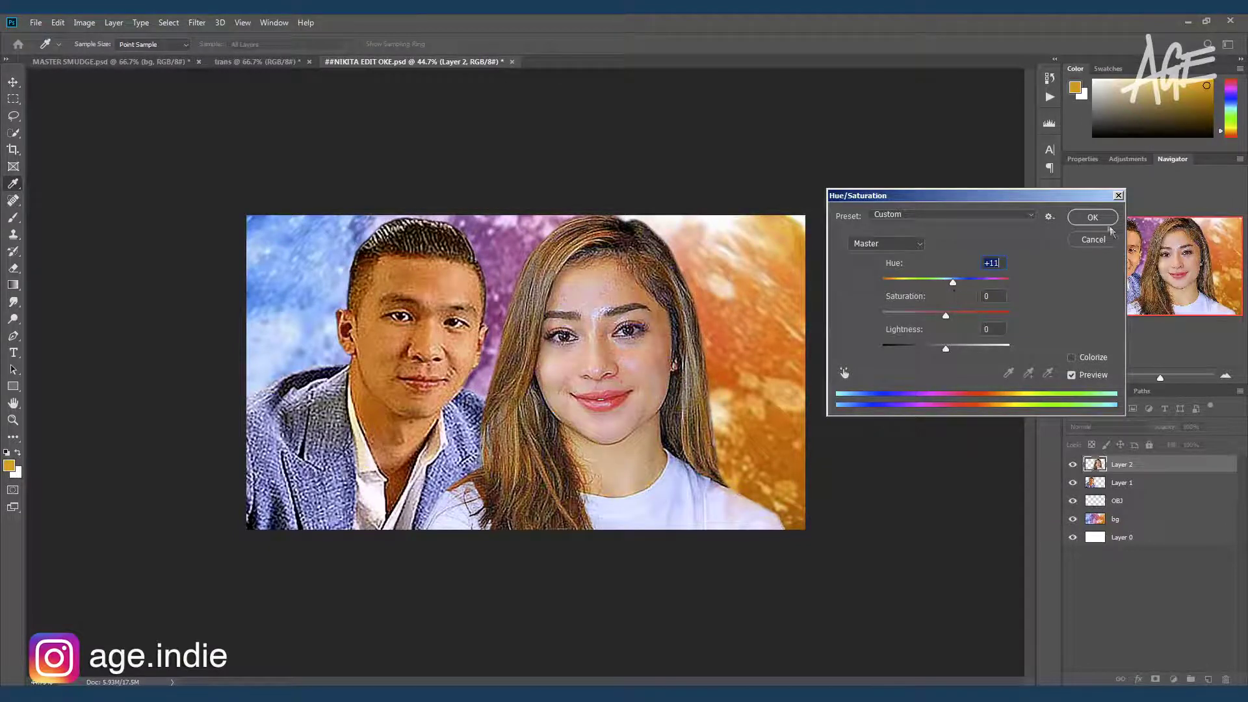
click(1092, 217)
key(v)
key(ctrl+j)
Apply High Pass radius 10 to the woman's copy and blend it to sharpen
click(196, 22)
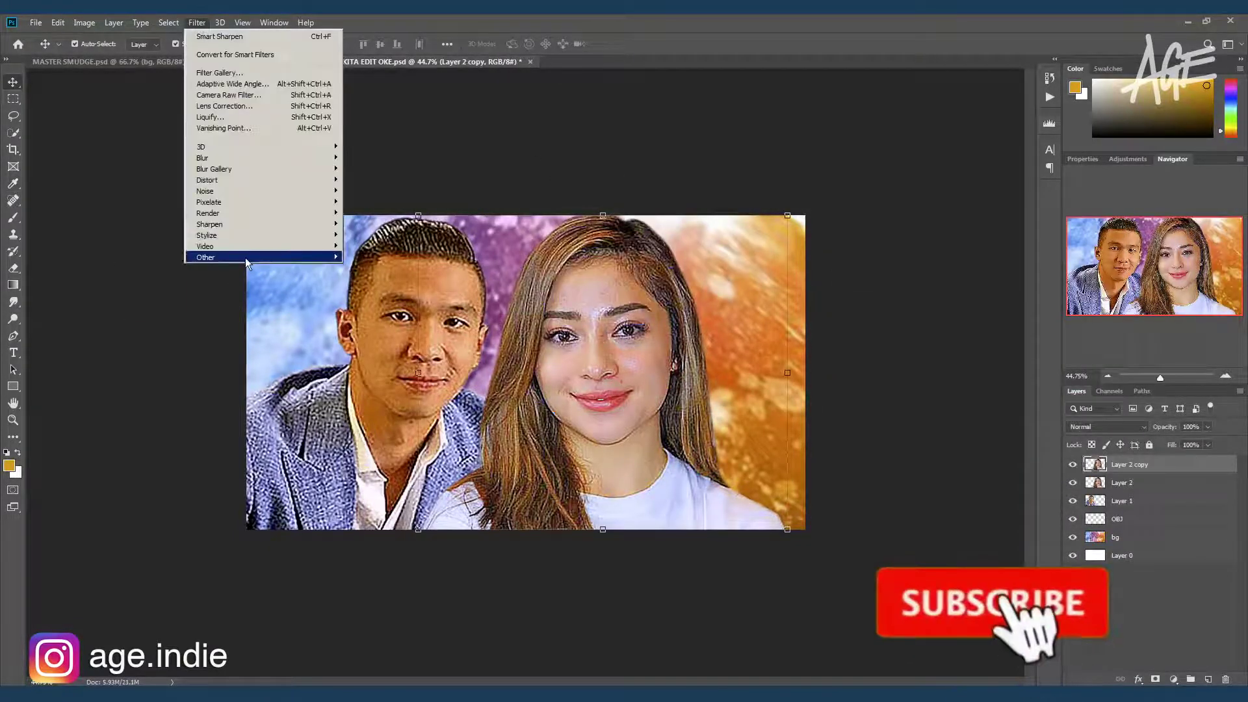
mouse_move(206, 256)
click(188, 276)
drag(650, 162, 1000, 170)
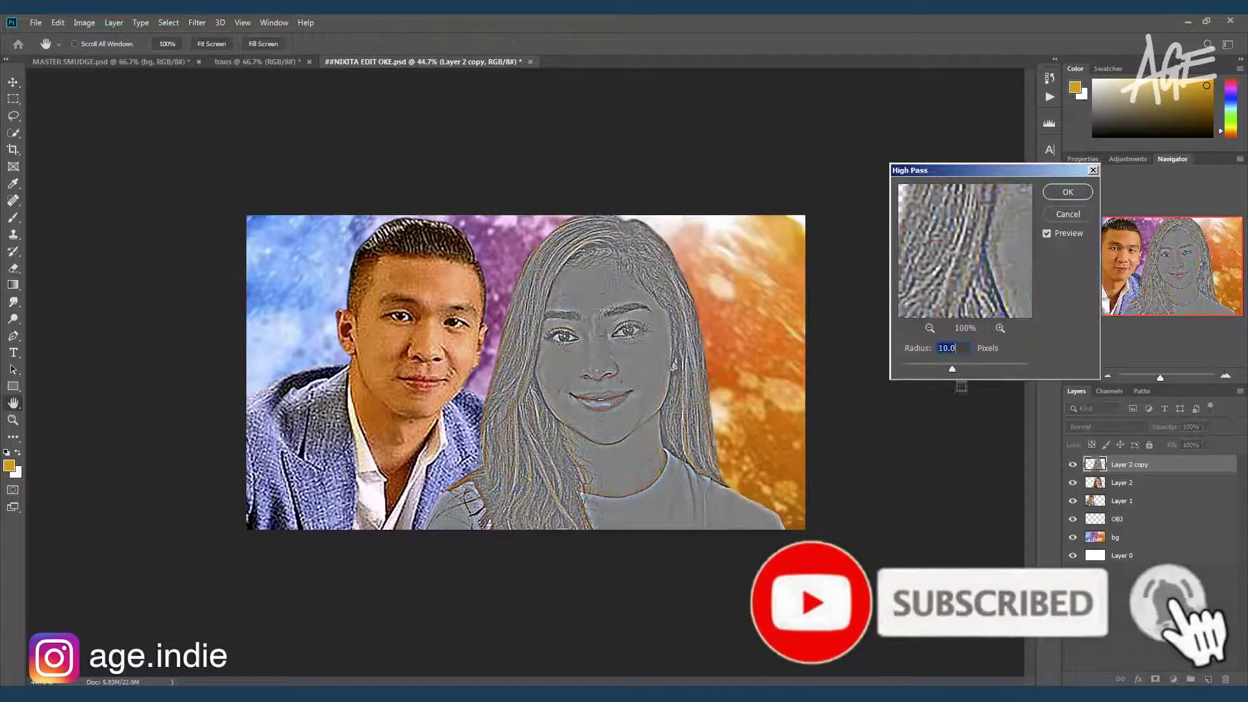
click(1066, 192)
click(1107, 426)
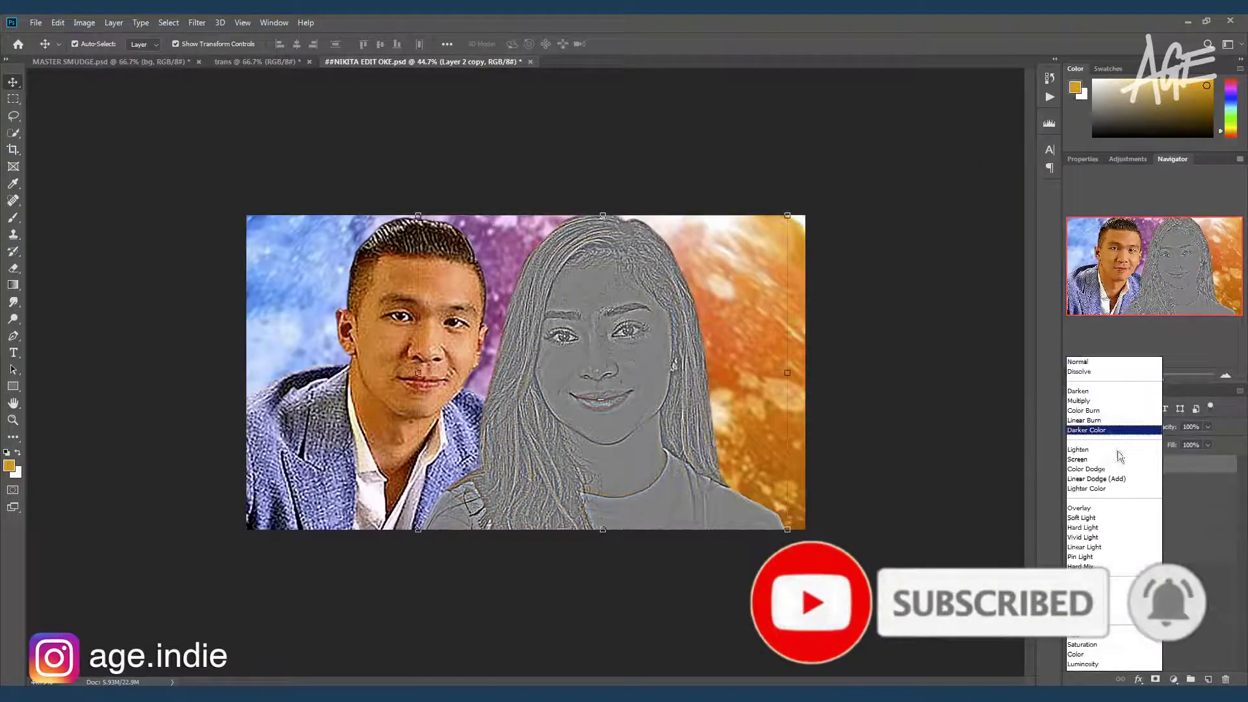
click(1105, 547)
Duplicate Layer 1, apply High Pass radius 5.8, and set it to Soft Light
click(1100, 482)
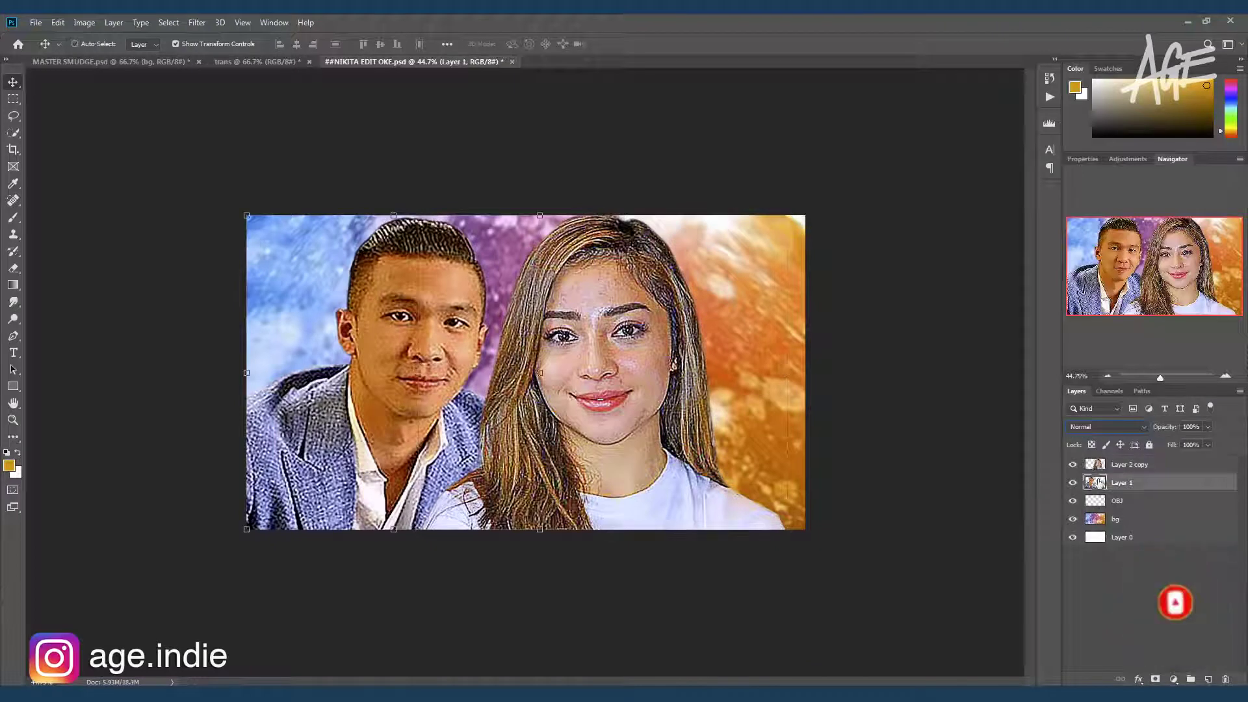
right_click(1124, 482)
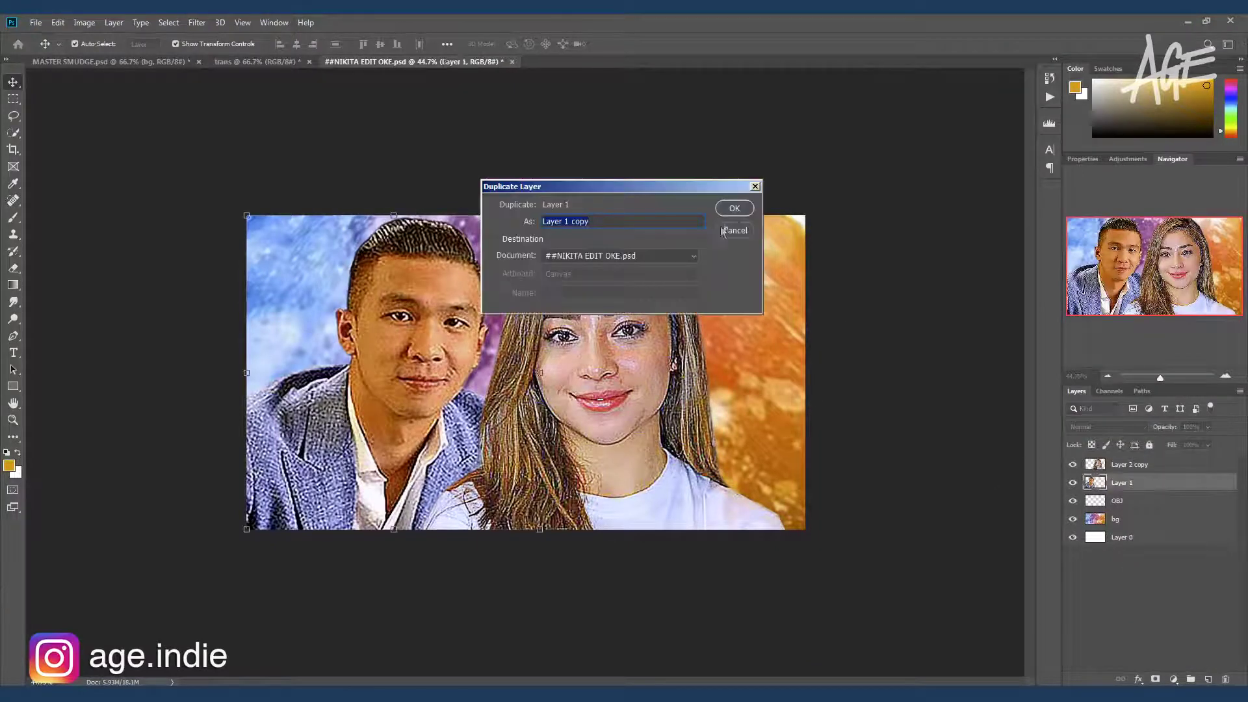
click(731, 207)
click(197, 22)
click(156, 270)
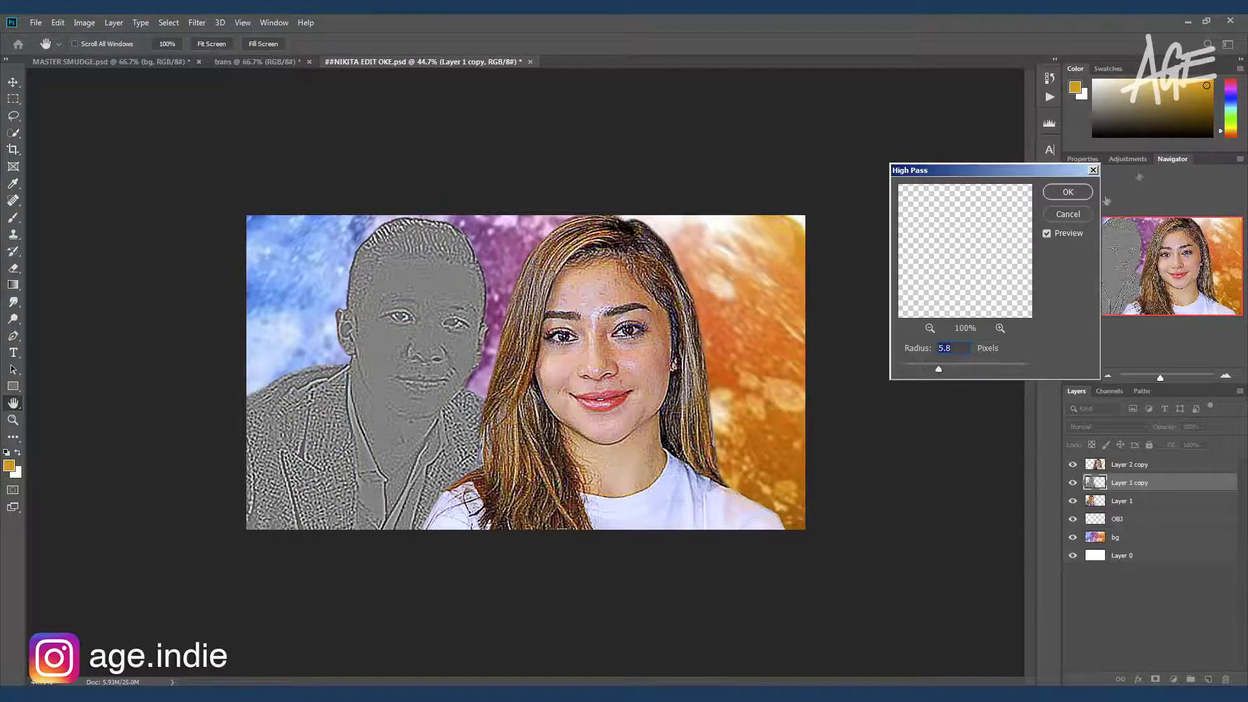
click(1068, 192)
click(1105, 427)
click(1098, 528)
Merge the man's sharpening down, name the layers pria and wanita, and select bg
right_click(1131, 481)
key(Escape)
double_click(1131, 482)
text(objek)
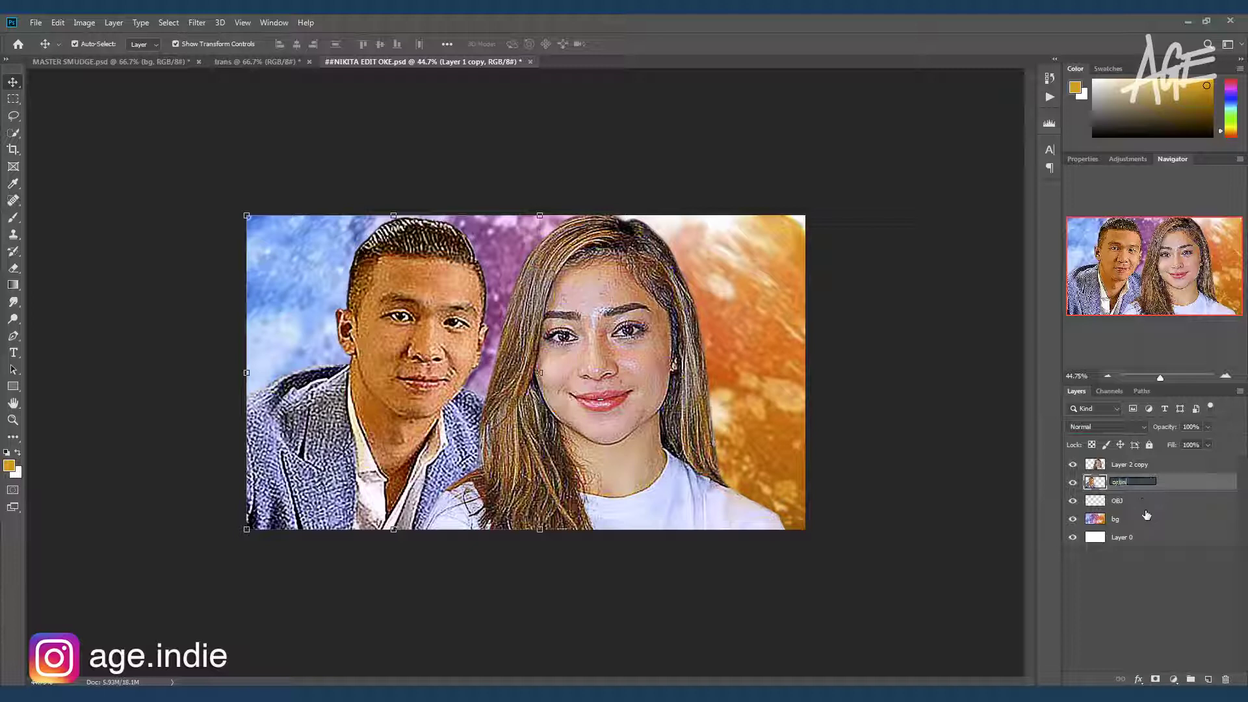
key(shift+Tab)
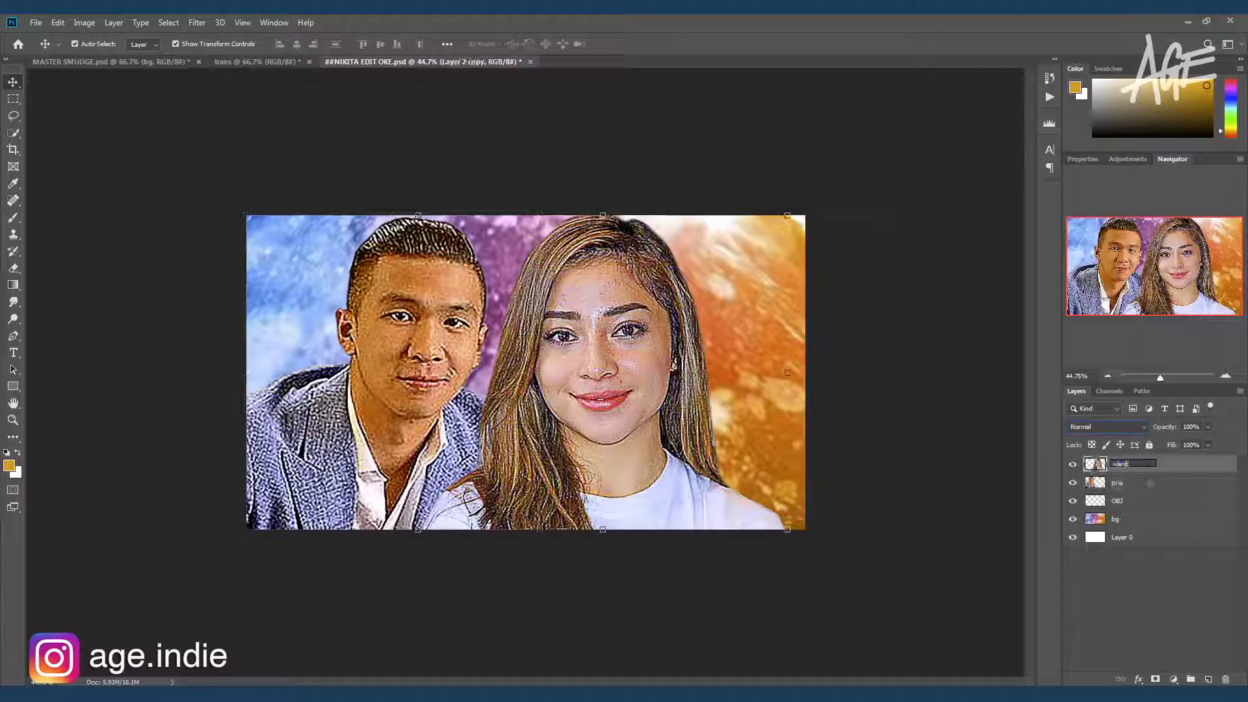
click(1150, 583)
click(1098, 523)
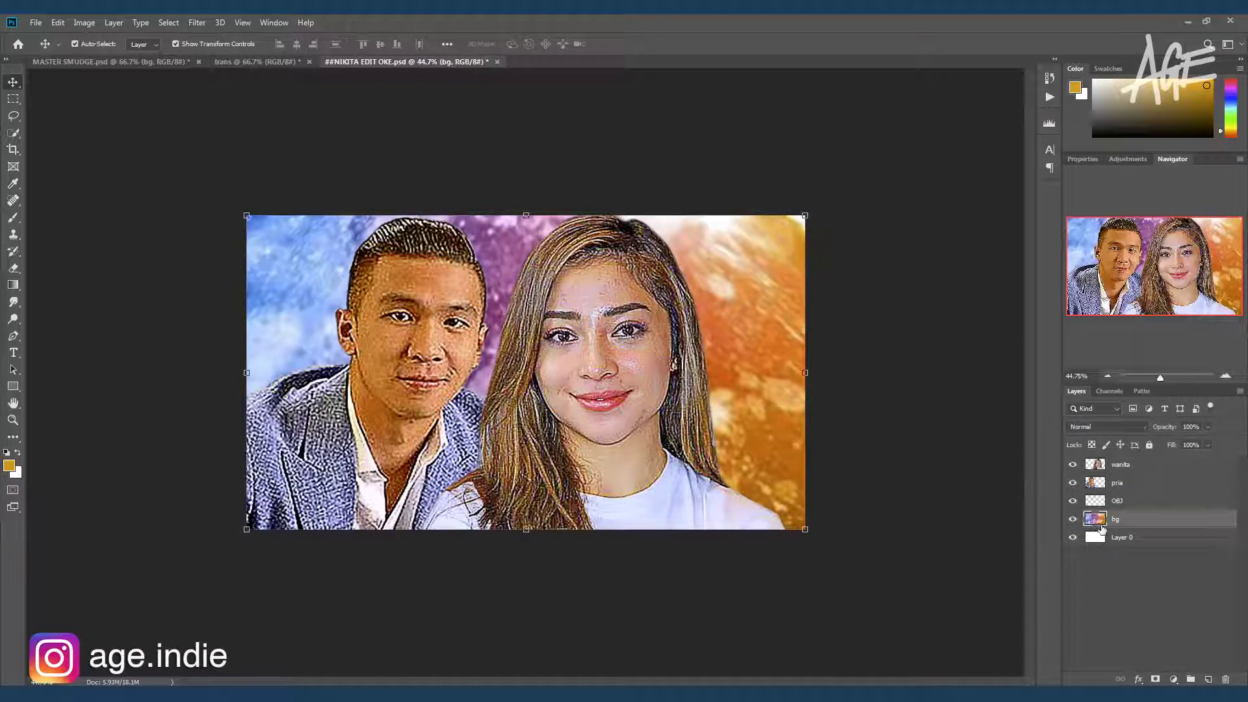
Hide the bg layer and select the wanita layer with the Smudge tool
click(1073, 519)
alt+scroll(668, 440, up, 3)
alt+scroll(667, 440, up, 3)
alt+scroll(668, 441, up, 2)
click(1120, 464)
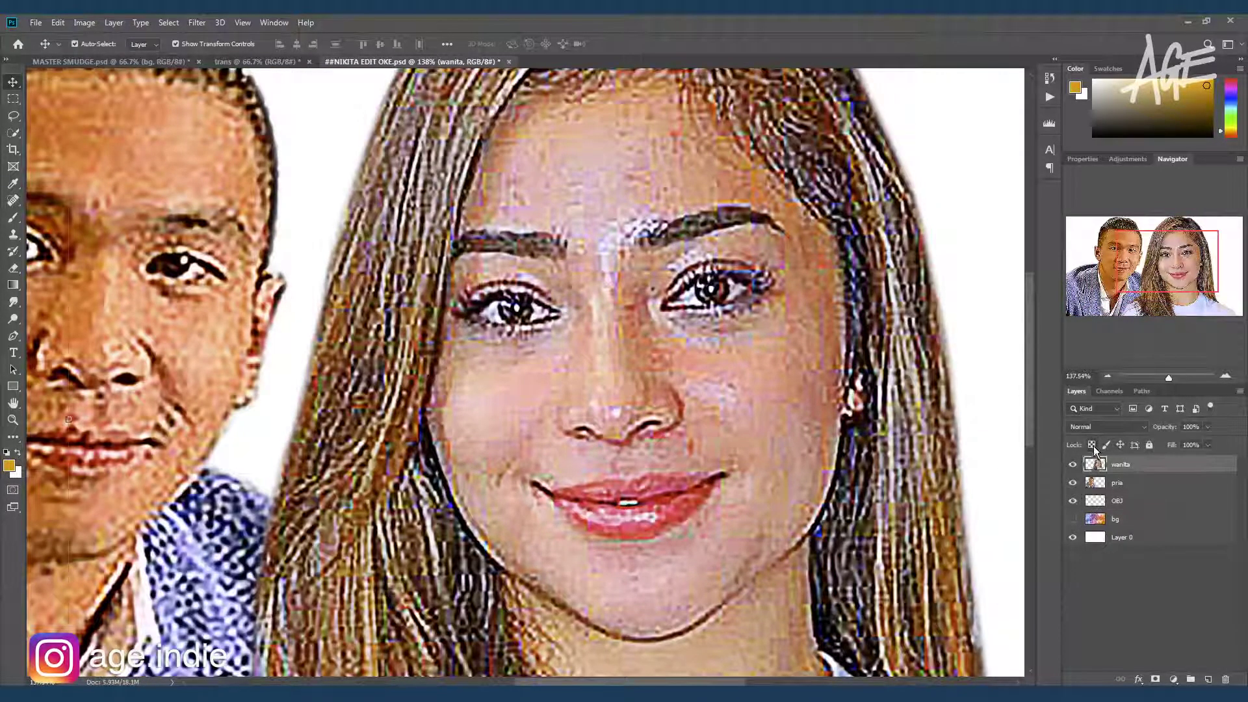
key(r)
key(alt+d)
key(Escape)
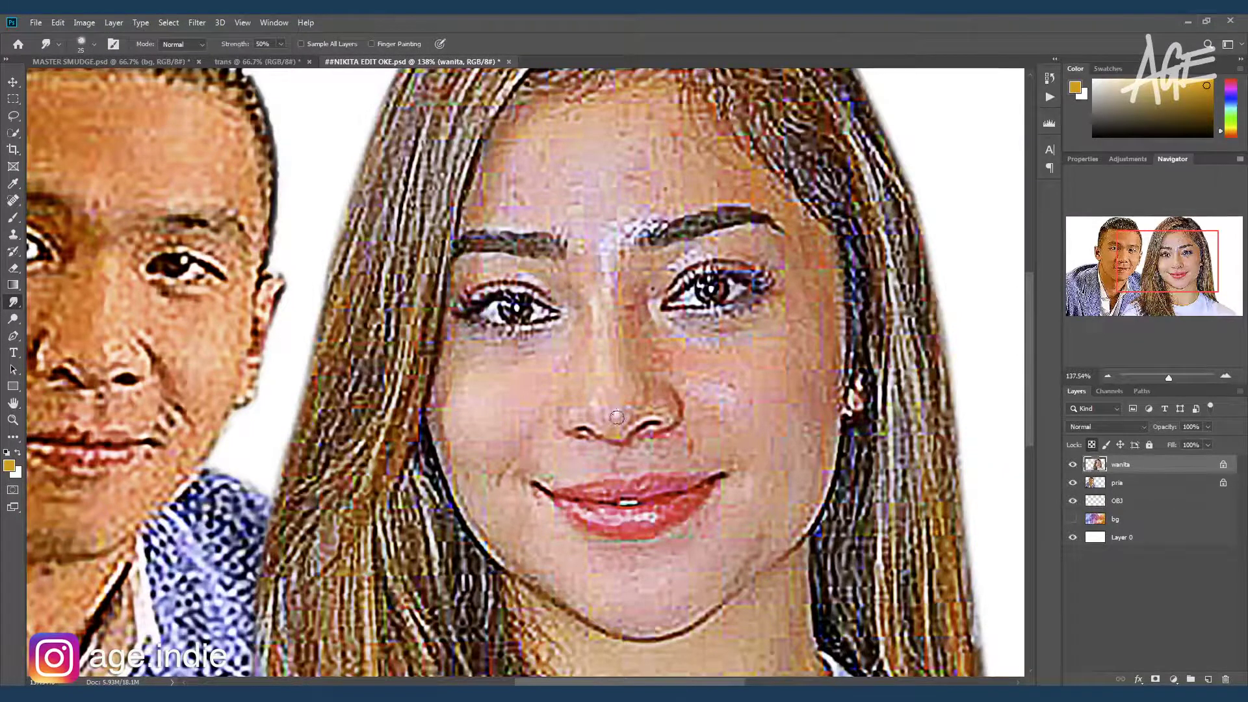
alt+scroll(633, 421, up, 2)
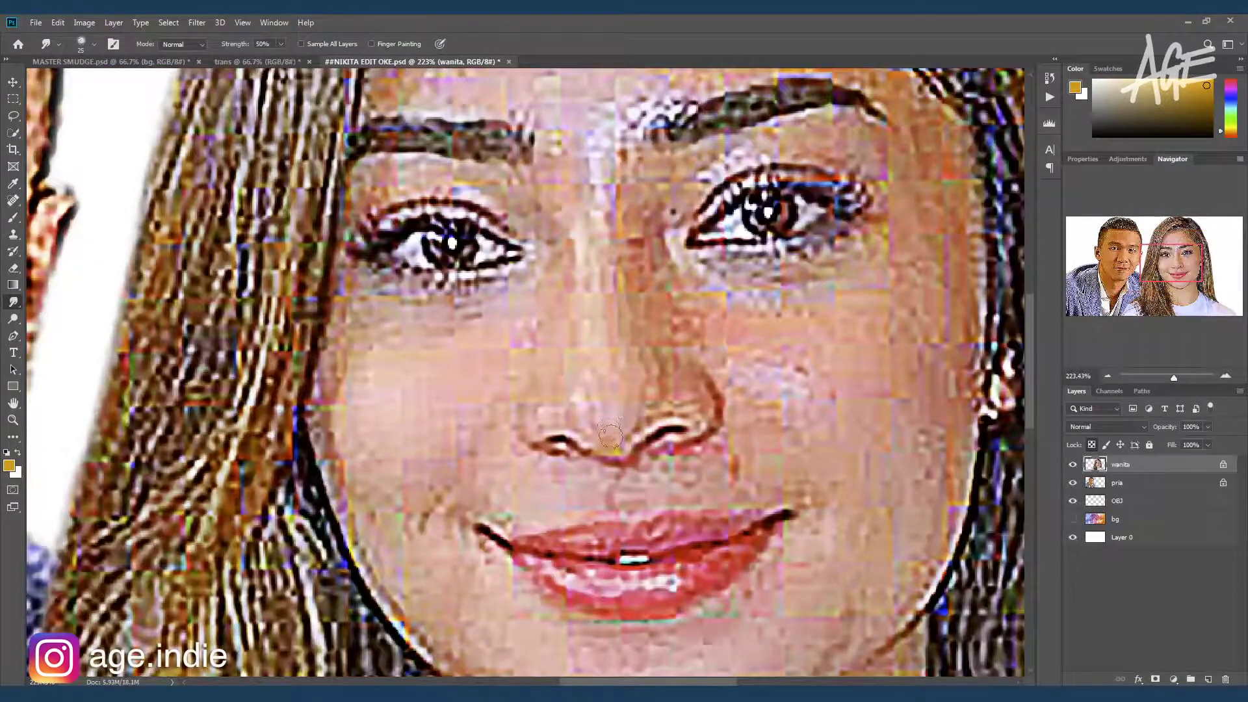
Smudge the woman's nose tip, nostrils and bridge smooth with a size-15 brush
drag(622, 438, 682, 417)
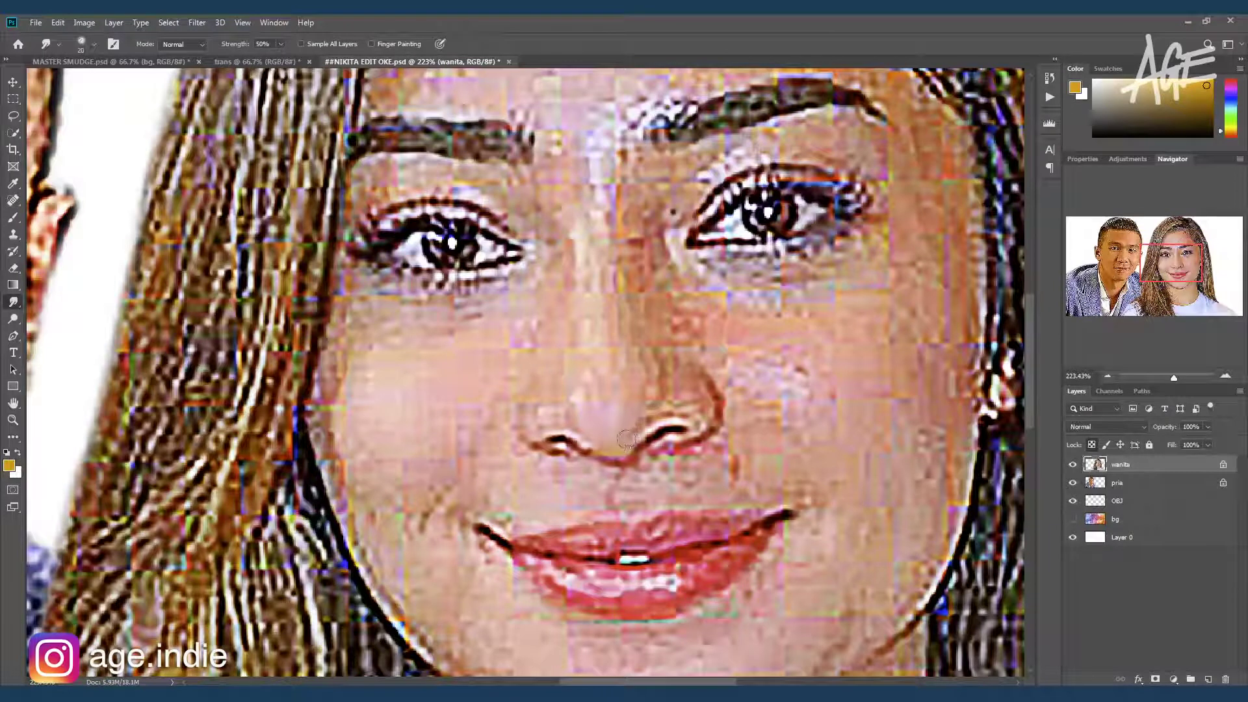
key(bracketleft)
drag(614, 406, 595, 364)
drag(580, 441, 561, 427)
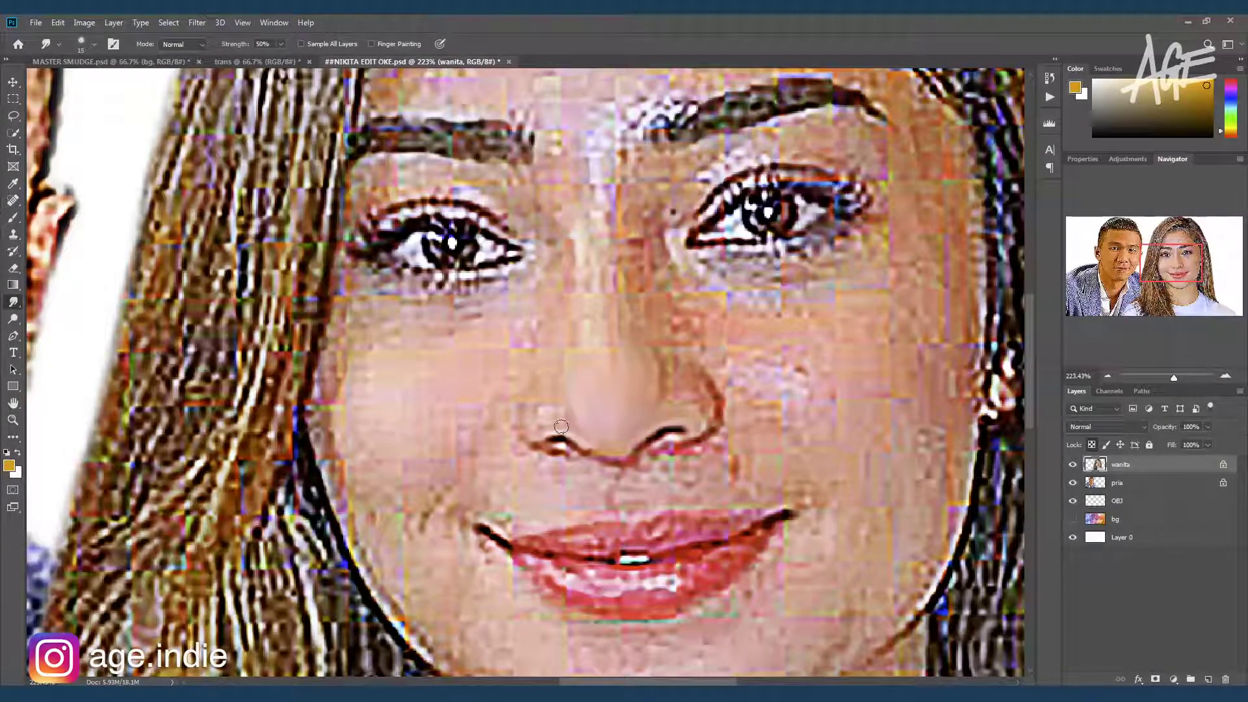
drag(570, 336, 595, 426)
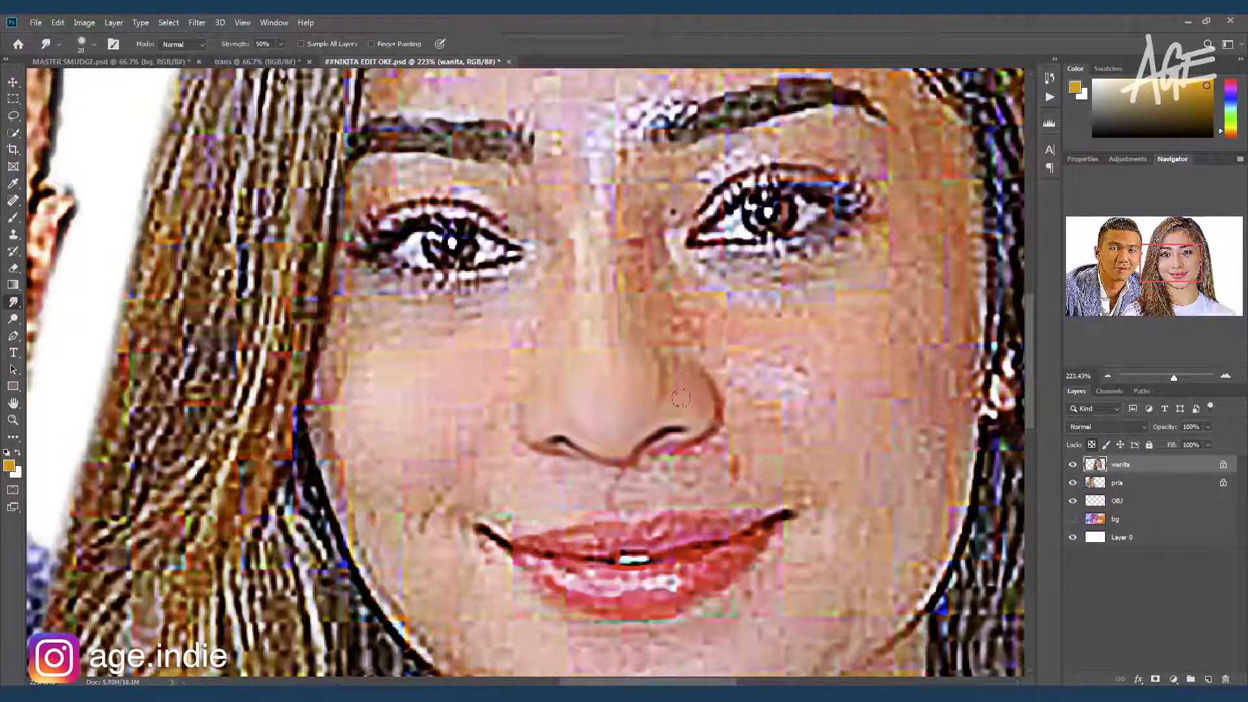
drag(602, 318, 611, 336)
At 100% strength, smooth the nose bridge, between the eyes and the nose's right edge
click(281, 44)
drag(286, 61, 318, 60)
mouse_move(592, 273)
mouse_down()
mouse_move(611, 302)
mouse_move(613, 237)
mouse_move(589, 187)
mouse_move(587, 270)
mouse_up()
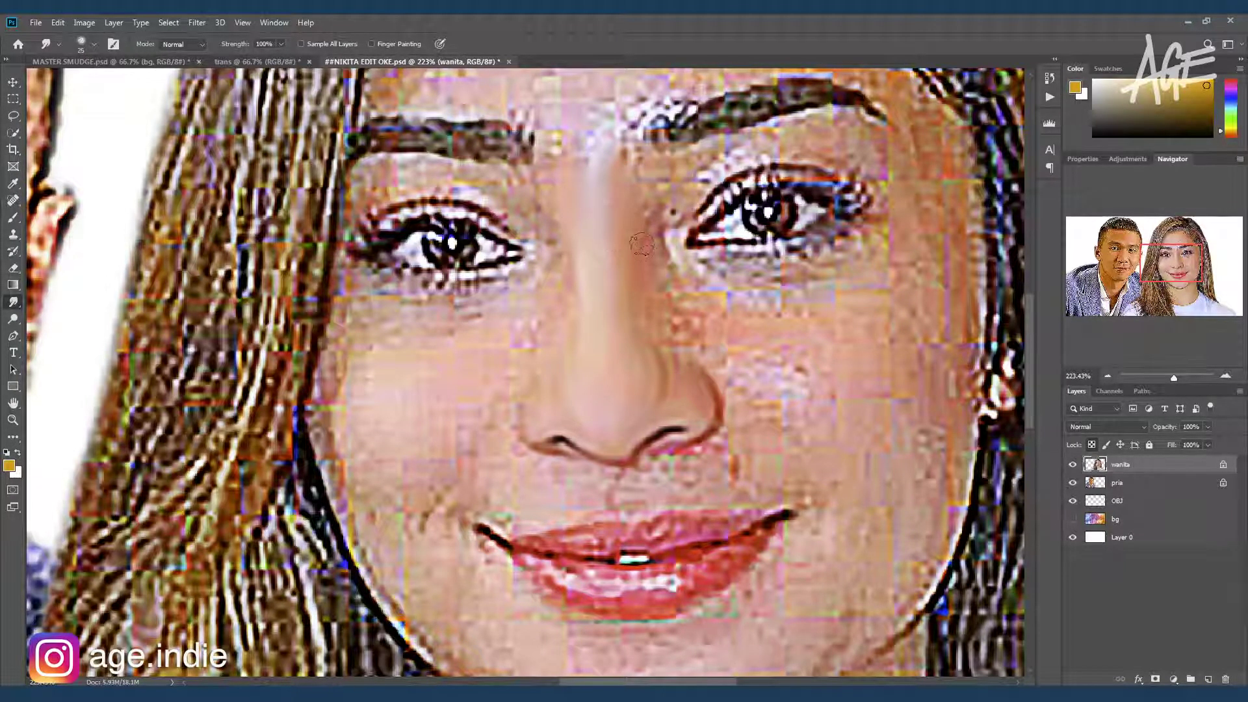
mouse_move(678, 359)
mouse_down()
mouse_move(708, 361)
mouse_move(722, 381)
mouse_up()
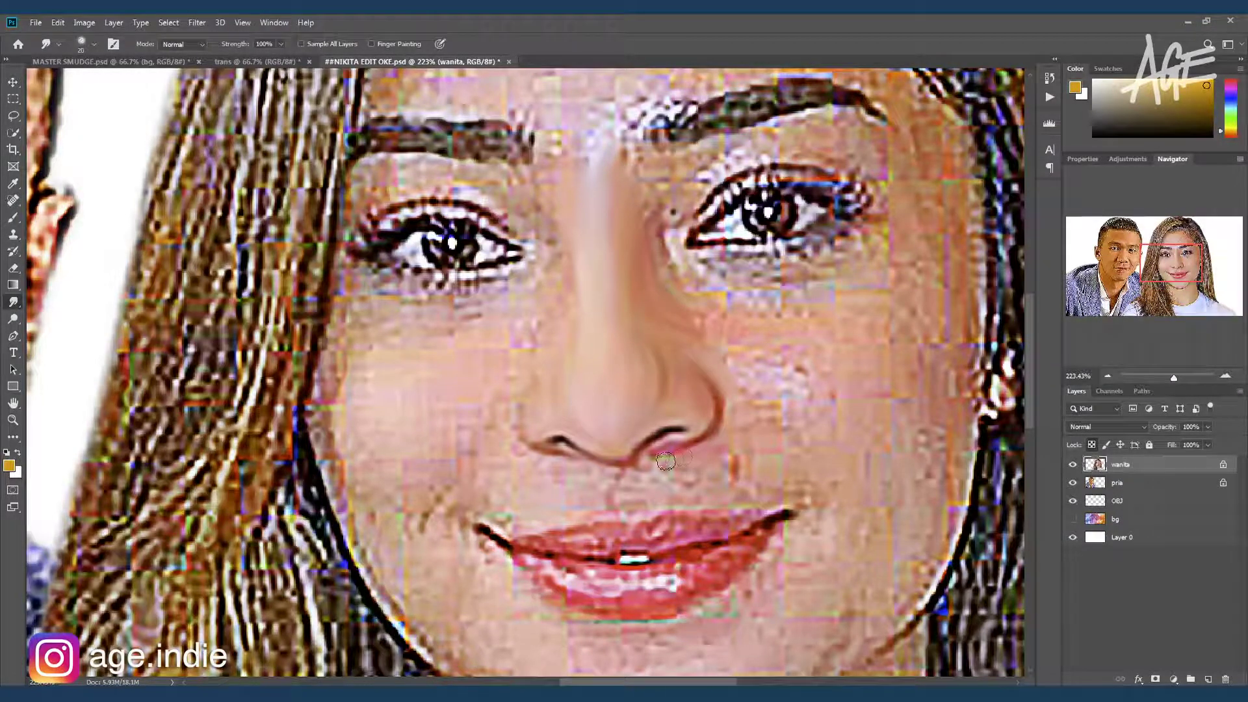
Smooth the blotchy cheek right of the nostril and near the right hairline
key(])
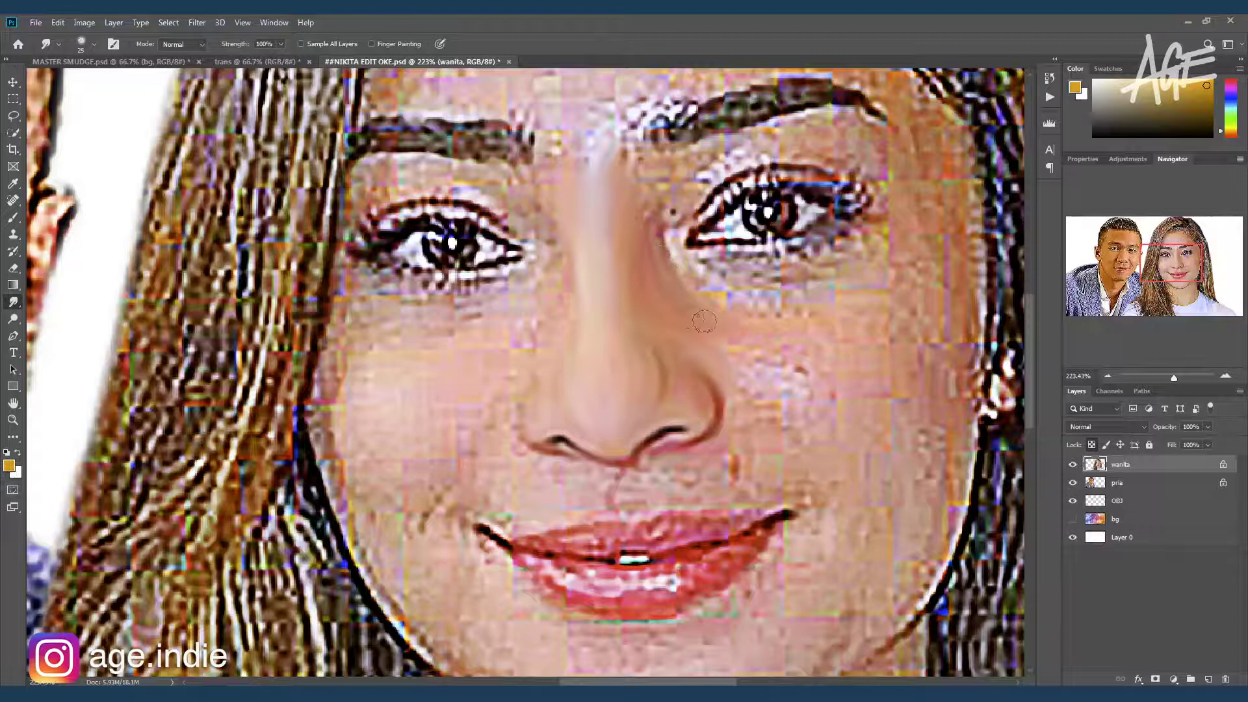
mouse_move(772, 379)
mouse_down()
mouse_move(728, 351)
mouse_move(752, 424)
mouse_move(733, 468)
mouse_move(778, 362)
mouse_move(823, 457)
mouse_up()
key([)
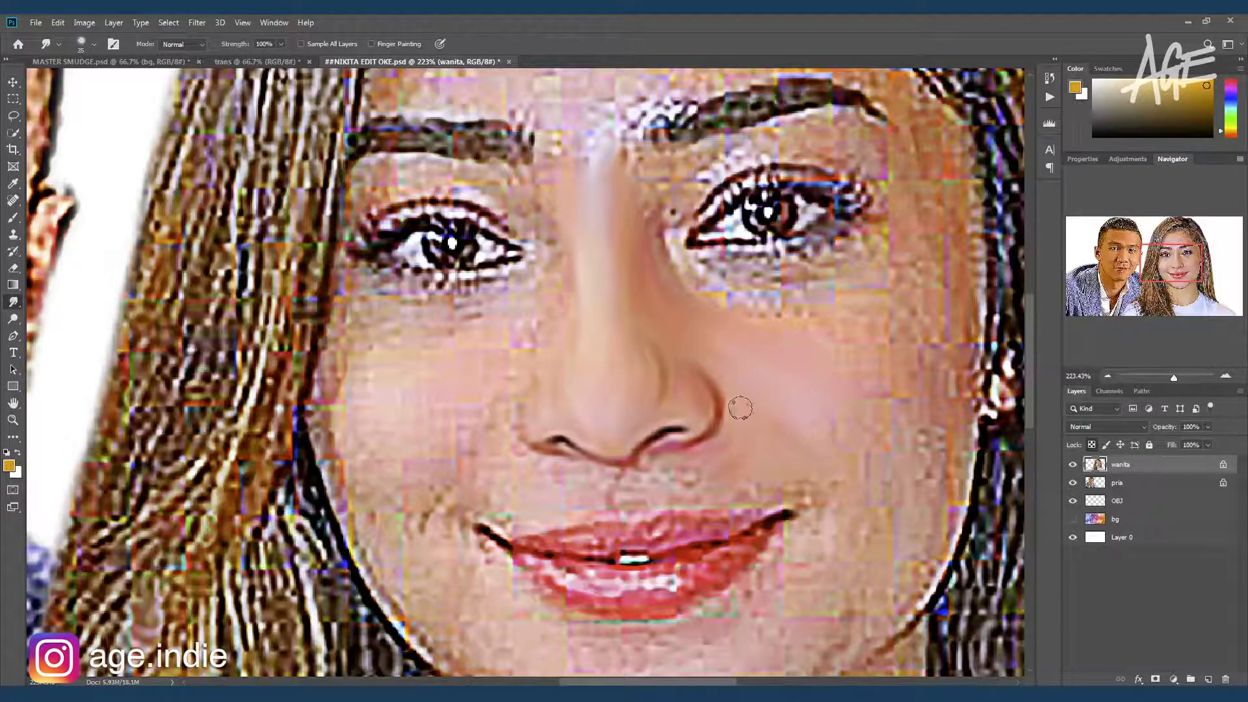
drag(815, 412, 827, 514)
key(bracketright)
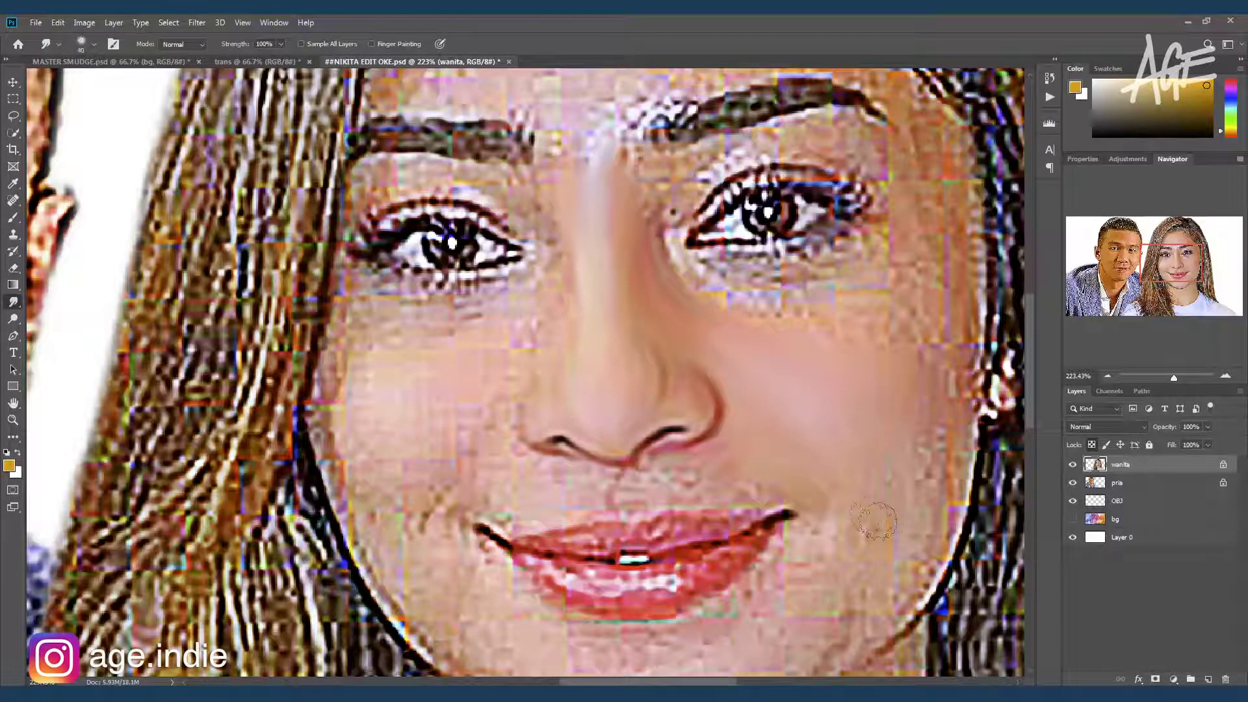
mouse_move(952, 384)
mouse_down()
mouse_move(966, 520)
mouse_move(951, 553)
mouse_up()
Smooth the skin under the right eye, the cheek edge by the hair, and the lower eyelid
mouse_move(683, 268)
mouse_down()
mouse_move(739, 305)
mouse_move(806, 319)
mouse_move(845, 292)
mouse_move(722, 298)
mouse_move(690, 275)
mouse_move(728, 269)
mouse_move(839, 299)
mouse_move(936, 347)
mouse_up()
key(bracketright)
key(bracketright)
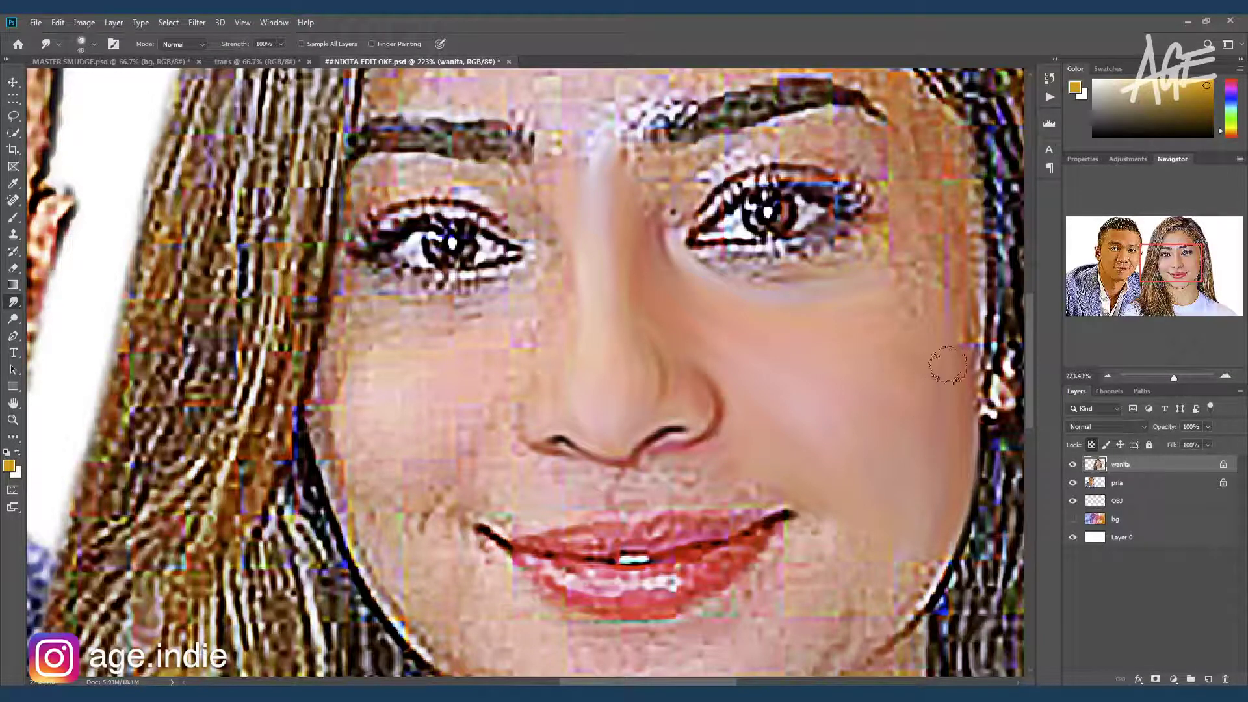
key(bracketleft)
key(bracketleft)
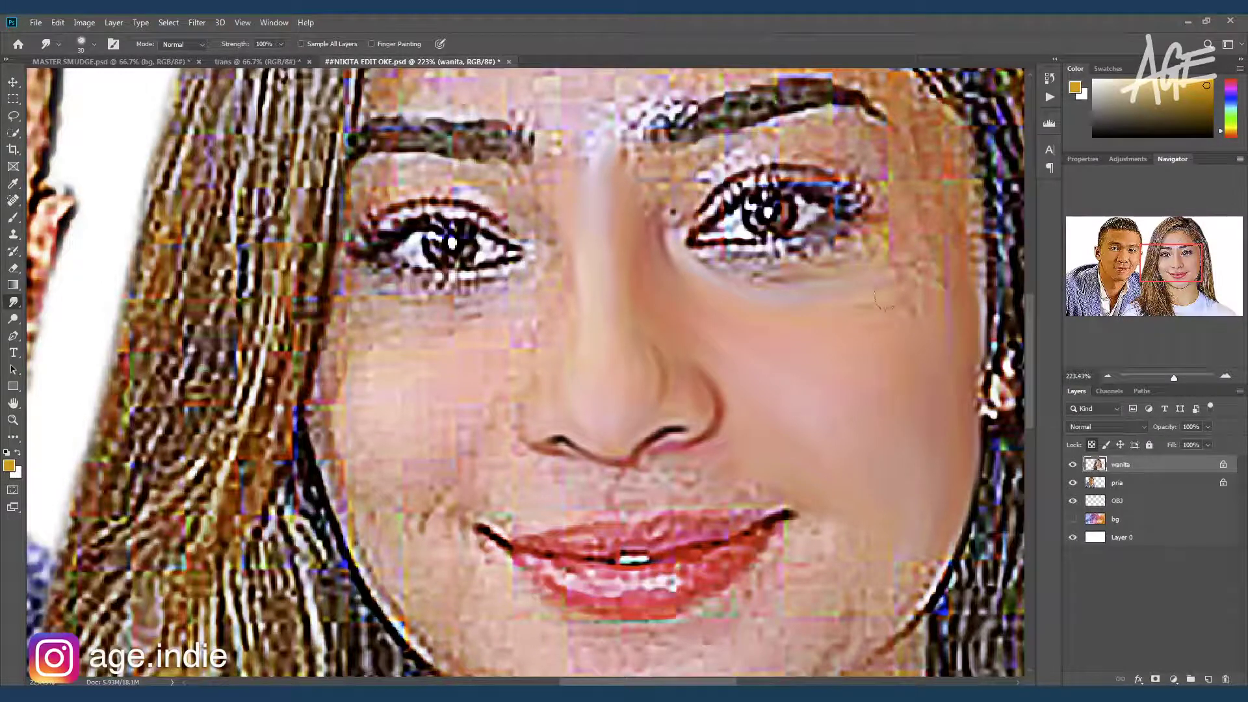
key(bracketright)
mouse_move(972, 258)
mouse_down()
mouse_move(985, 390)
mouse_move(975, 227)
mouse_up()
mouse_move(707, 258)
mouse_down()
mouse_move(741, 252)
mouse_move(776, 285)
mouse_move(838, 282)
mouse_move(853, 254)
mouse_move(858, 289)
mouse_move(806, 247)
mouse_up()
Soften the right eye's lower lashes and smudge away specks on temple, eyelid and brow
key(bracketright)
key(bracketleft)
key(bracketleft)
drag(811, 237, 859, 215)
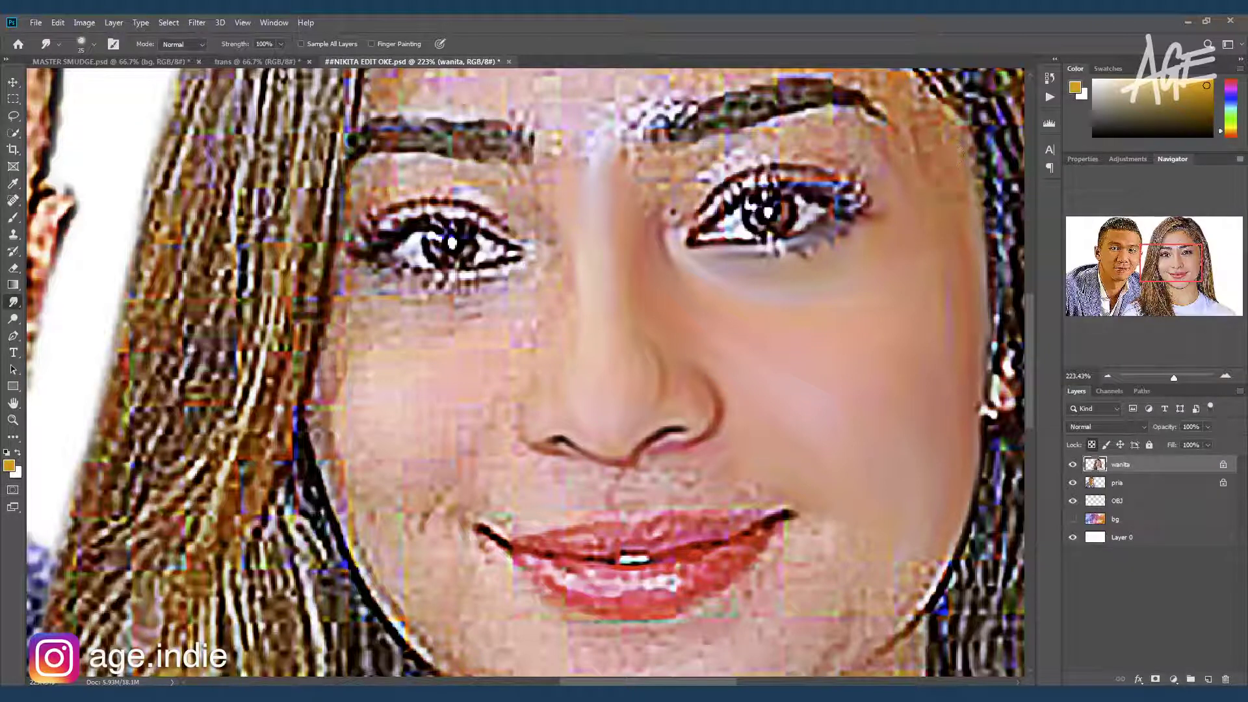
key(bracketright)
key(bracketright)
drag(917, 152, 863, 175)
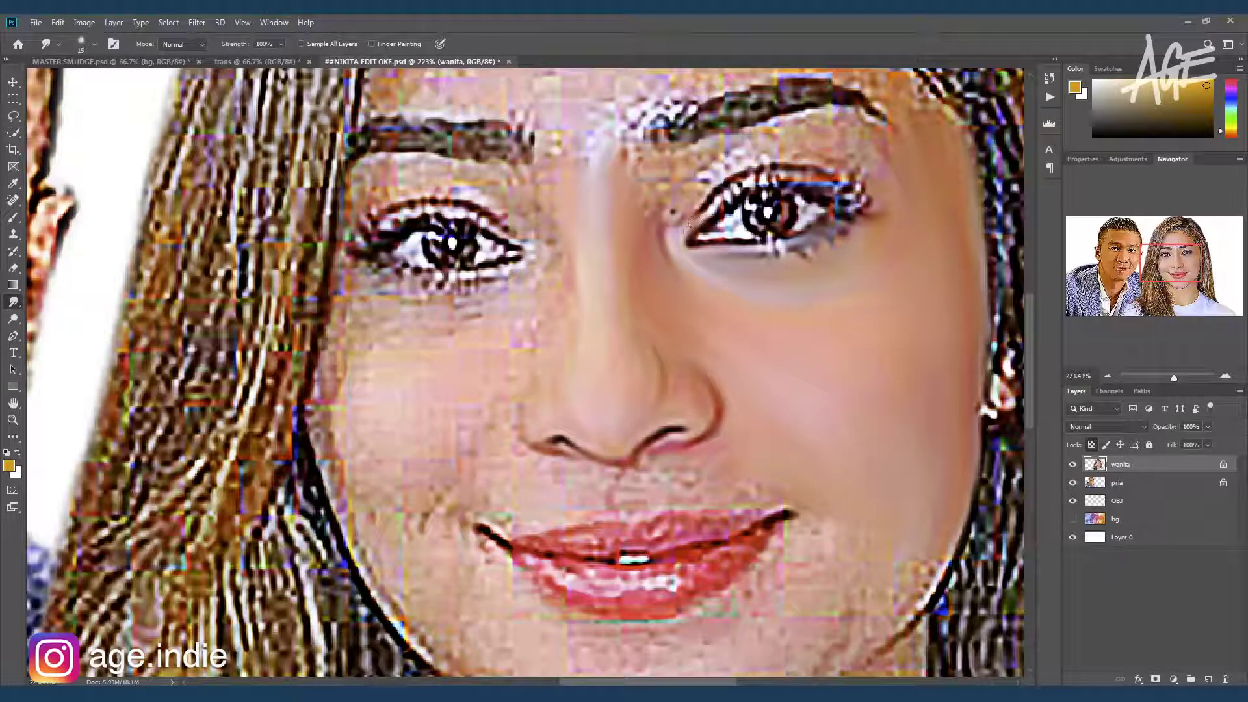
key(bracketright)
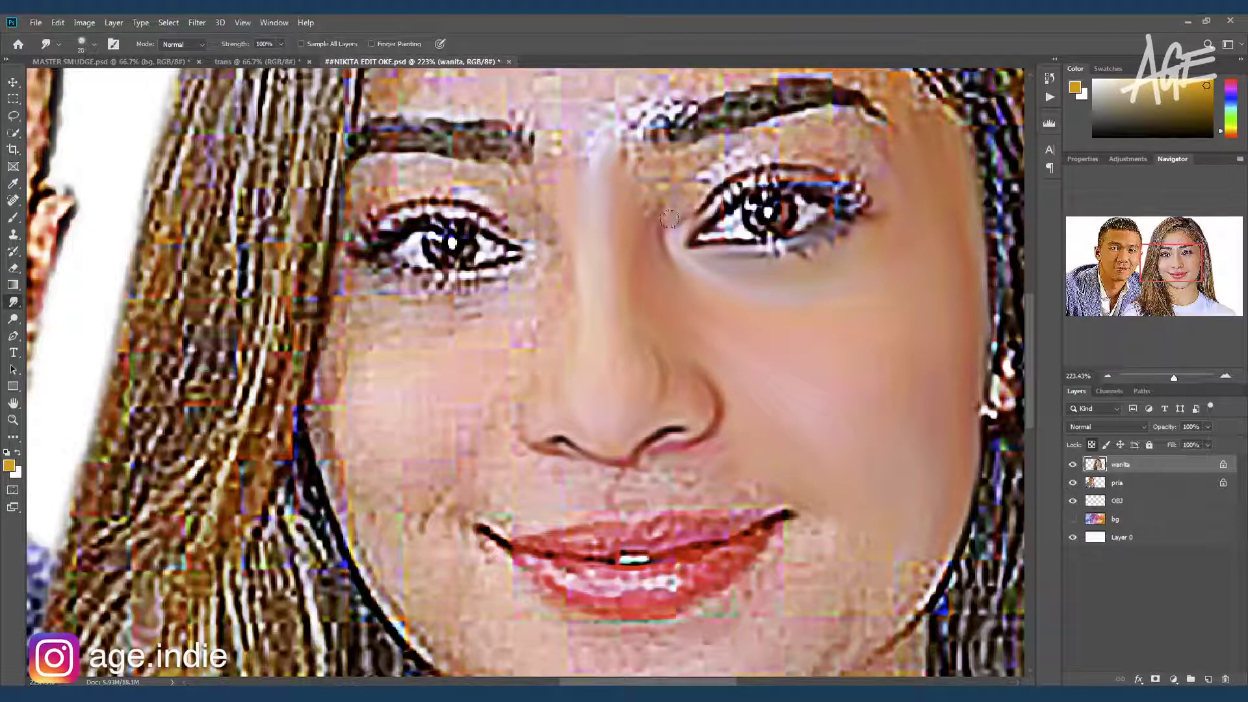
mouse_move(698, 189)
mouse_down()
mouse_move(747, 162)
mouse_move(859, 170)
mouse_up()
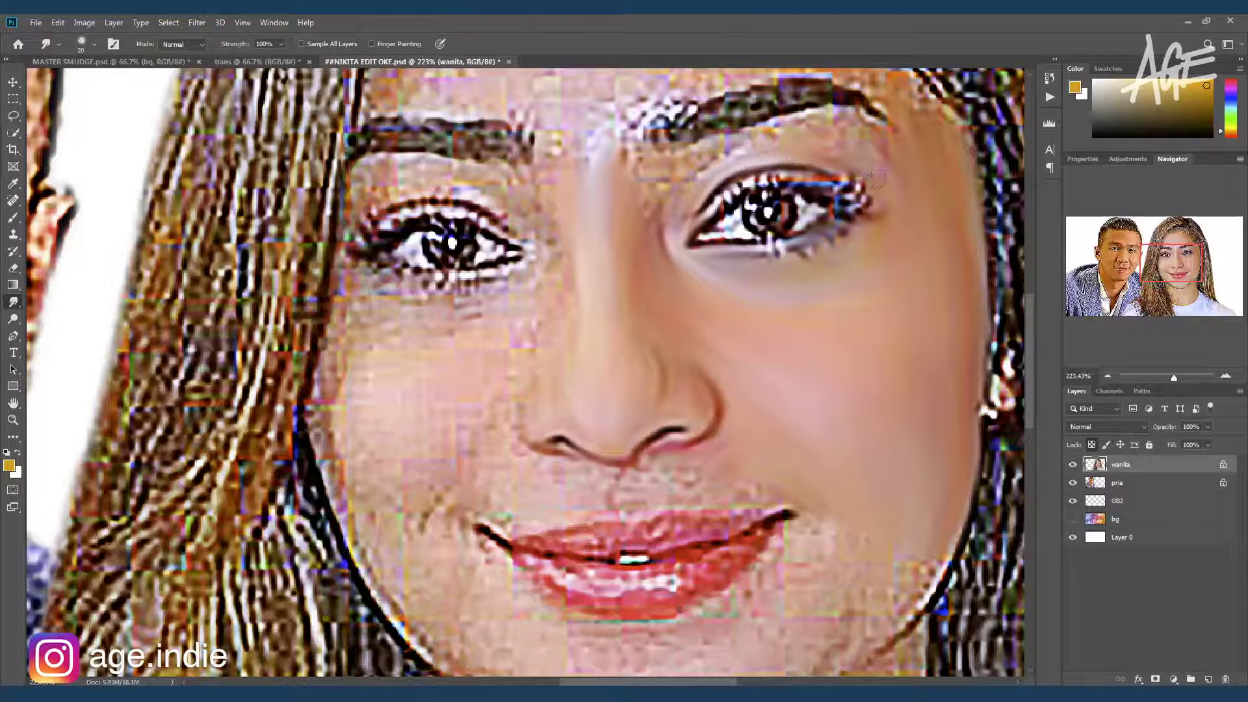
drag(887, 151, 752, 159)
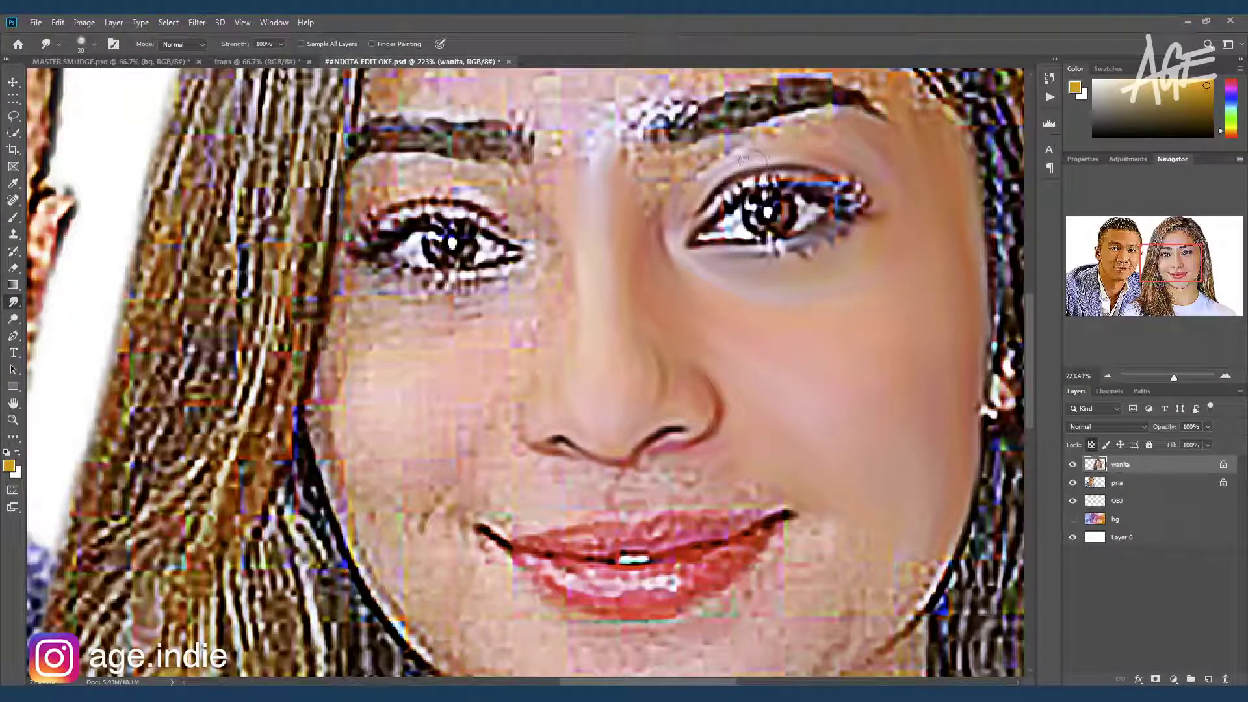
Smooth the skin between the right brow and eye and brighten the eye's white
mouse_move(661, 188)
mouse_down()
mouse_move(690, 156)
mouse_move(770, 133)
mouse_move(645, 168)
mouse_move(628, 156)
mouse_move(746, 148)
mouse_move(832, 114)
mouse_move(809, 137)
mouse_move(741, 149)
mouse_move(733, 189)
mouse_move(752, 174)
mouse_move(745, 192)
mouse_move(831, 177)
mouse_move(865, 211)
mouse_move(814, 212)
mouse_up()
drag(737, 227, 741, 226)
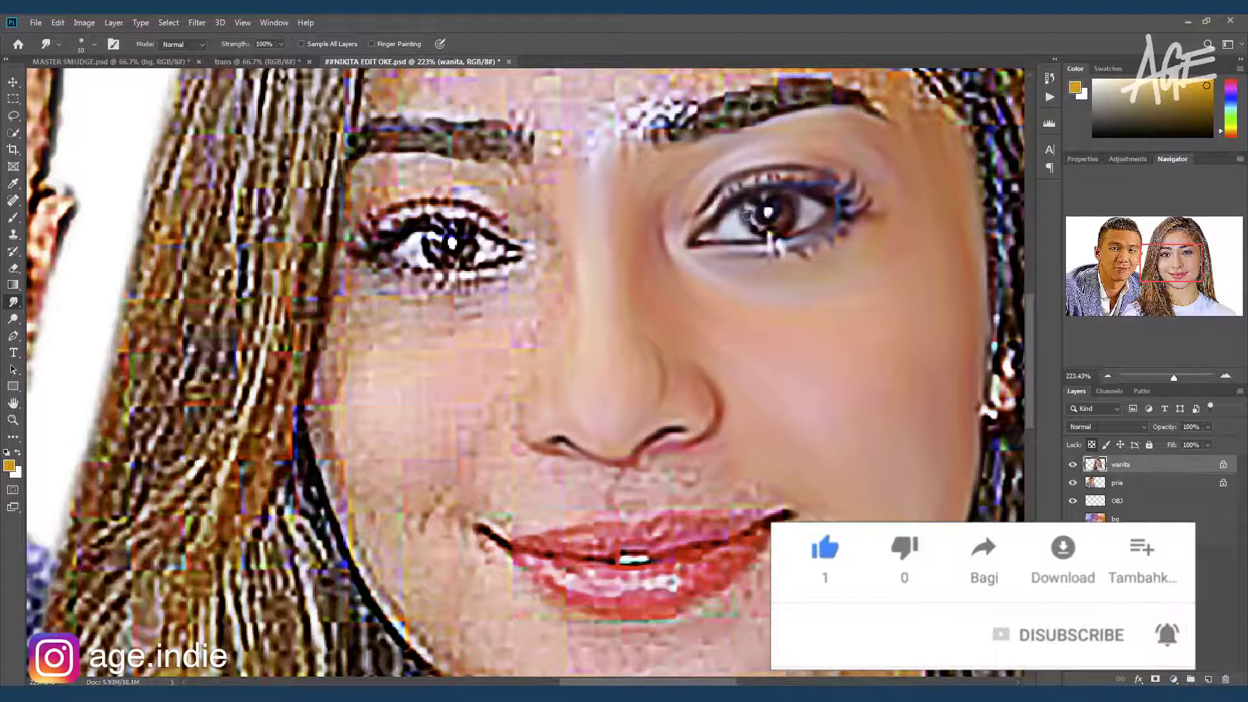
key(bracketright)
key(bracketright)
key(bracketright)
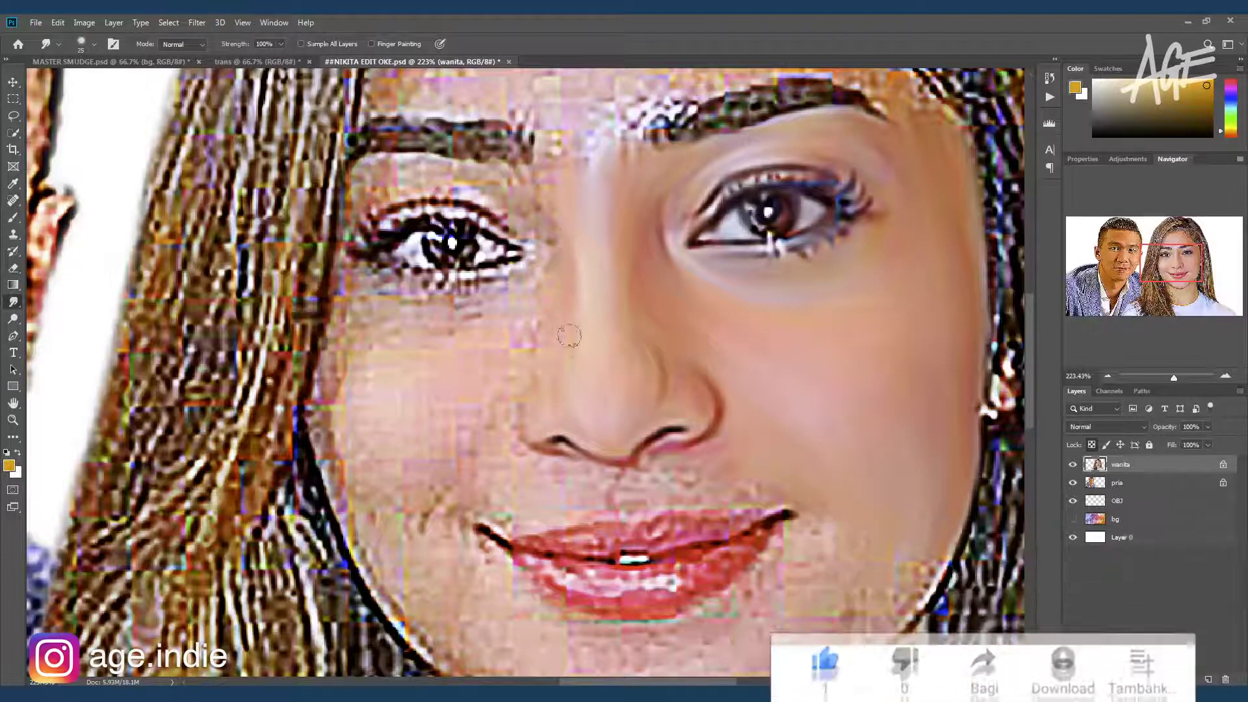
key(bracketleft)
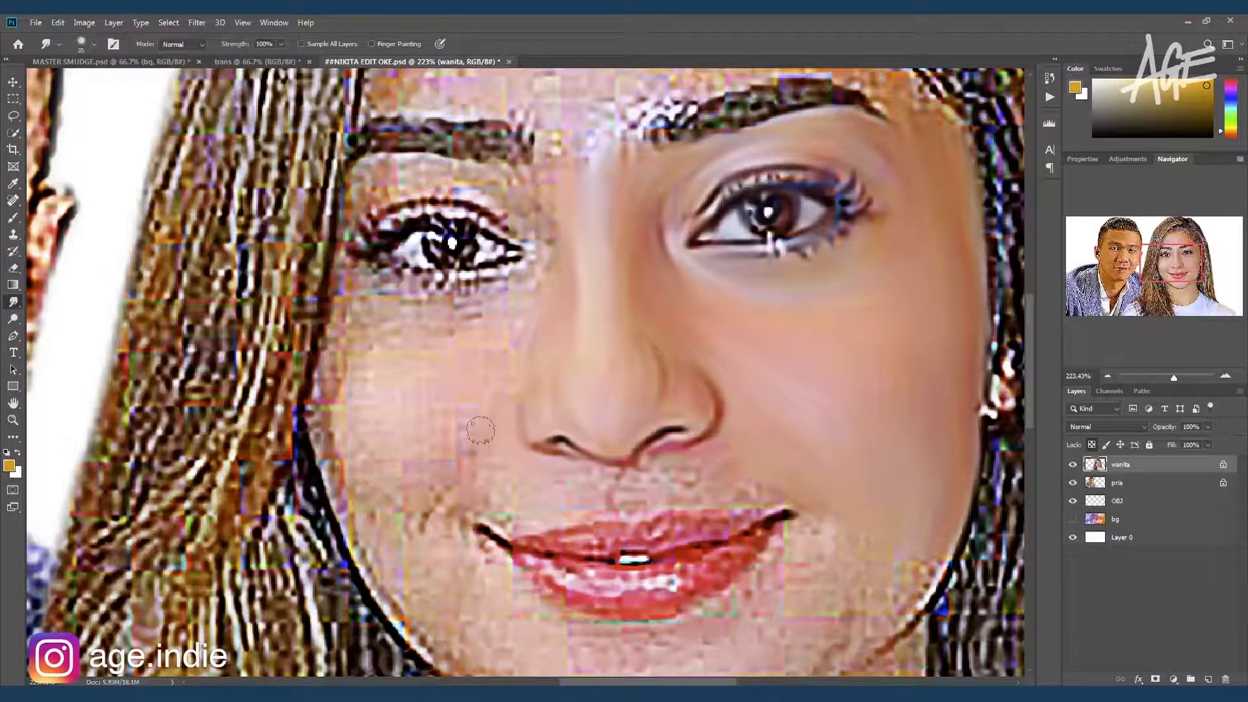
key(bracketright)
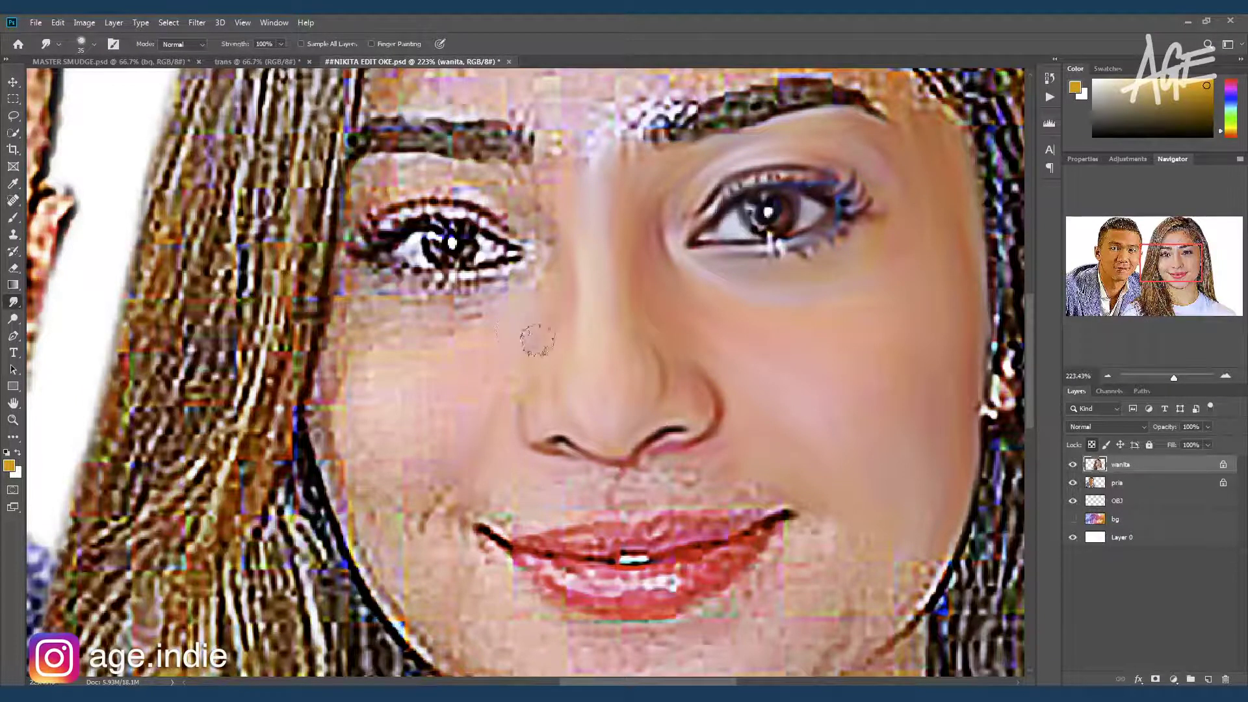
Smooth the left cheek toward the jawline, under the left eye, and between the eyebrows
mouse_move(430, 442)
mouse_down()
mouse_move(435, 494)
mouse_move(362, 446)
mouse_move(335, 474)
mouse_move(325, 423)
mouse_move(346, 317)
mouse_move(360, 448)
mouse_move(429, 406)
mouse_move(471, 341)
mouse_move(453, 328)
mouse_move(407, 351)
mouse_move(532, 293)
mouse_up()
key(bracketleft)
key(bracketleft)
drag(549, 245, 454, 299)
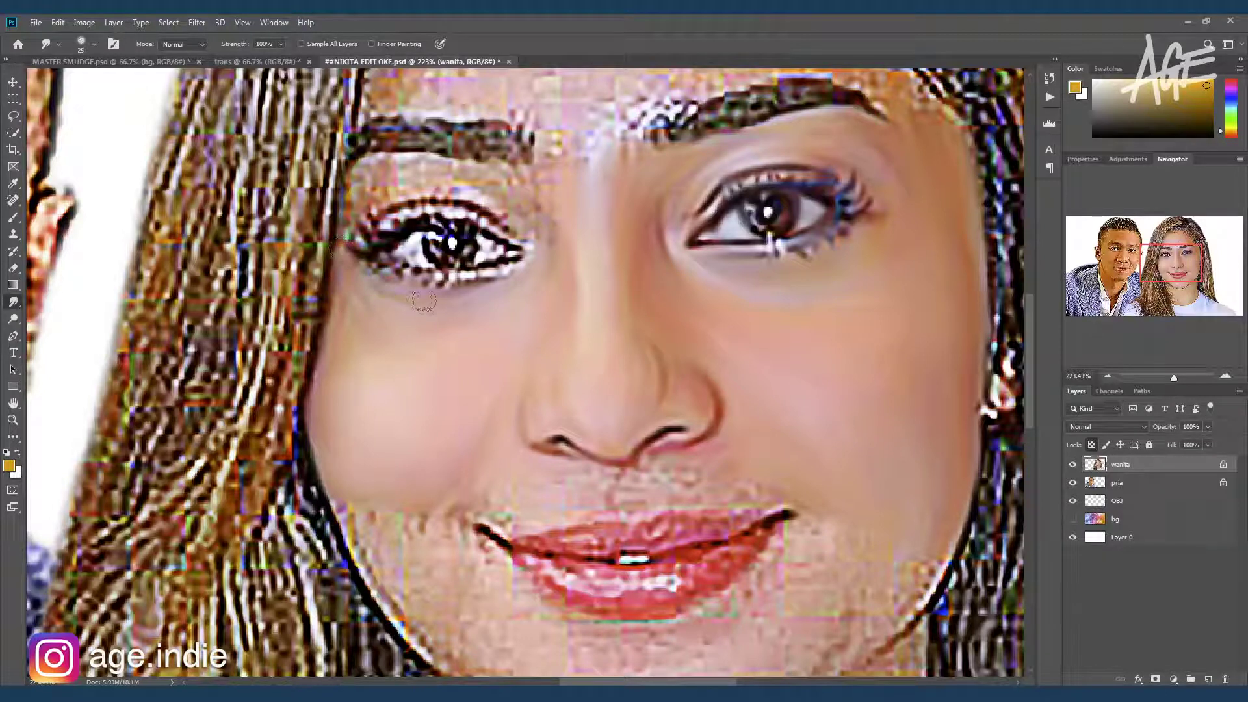
mouse_move(540, 197)
mouse_down()
mouse_move(556, 150)
mouse_move(588, 174)
mouse_up()
Smooth above the left eyelid and soften the left eye's inner corner and lower lashes
key(bracketright)
mouse_move(481, 195)
mouse_down()
mouse_move(455, 176)
mouse_move(522, 177)
mouse_move(447, 179)
mouse_move(384, 208)
mouse_up()
key(bracketleft)
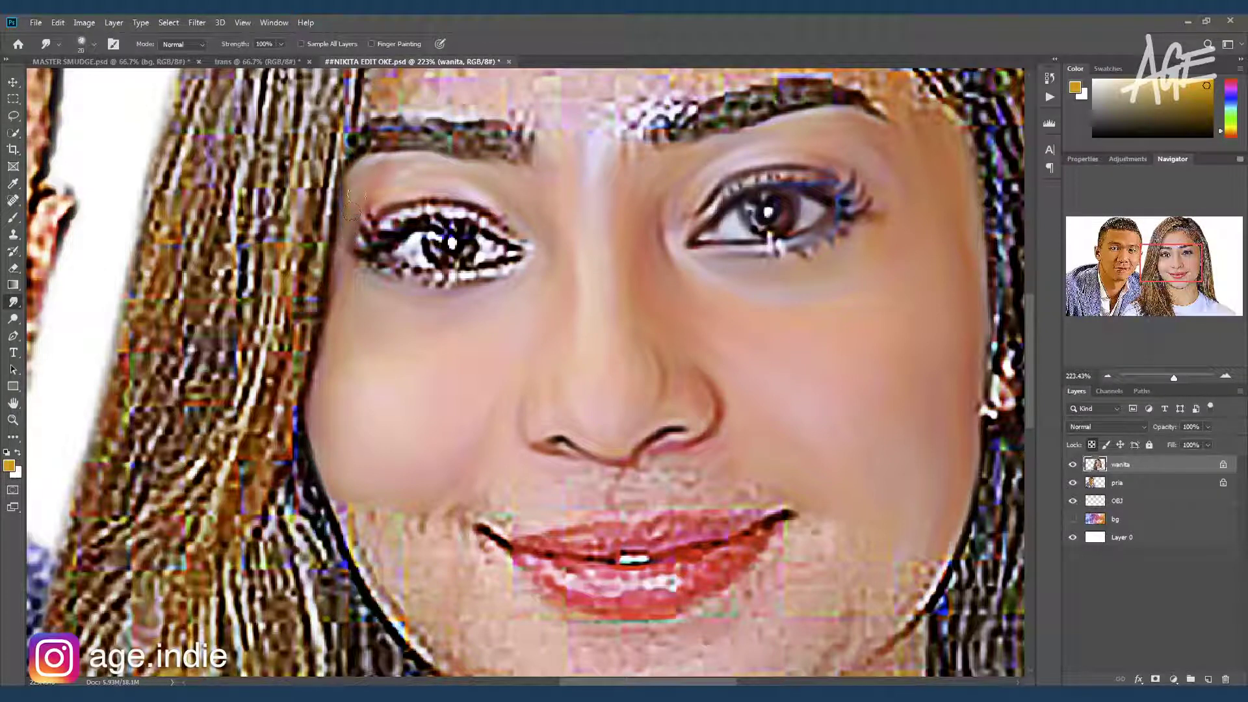
drag(366, 221, 362, 199)
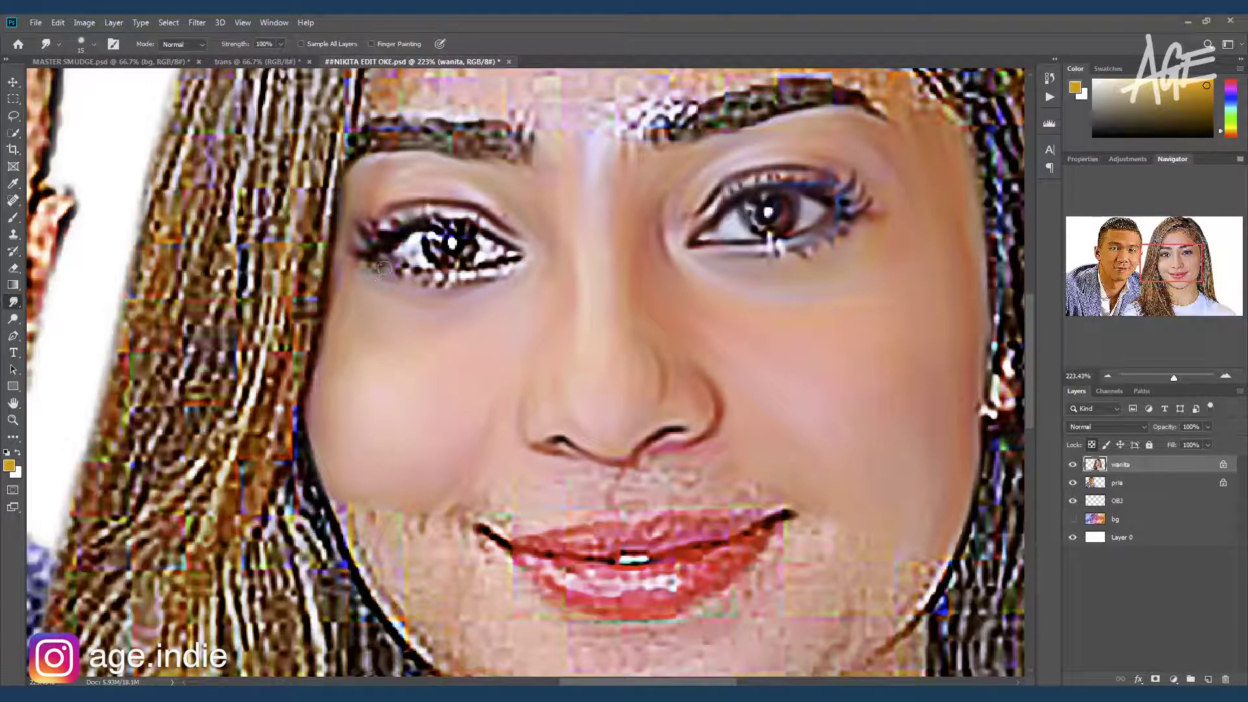
drag(407, 265, 443, 281)
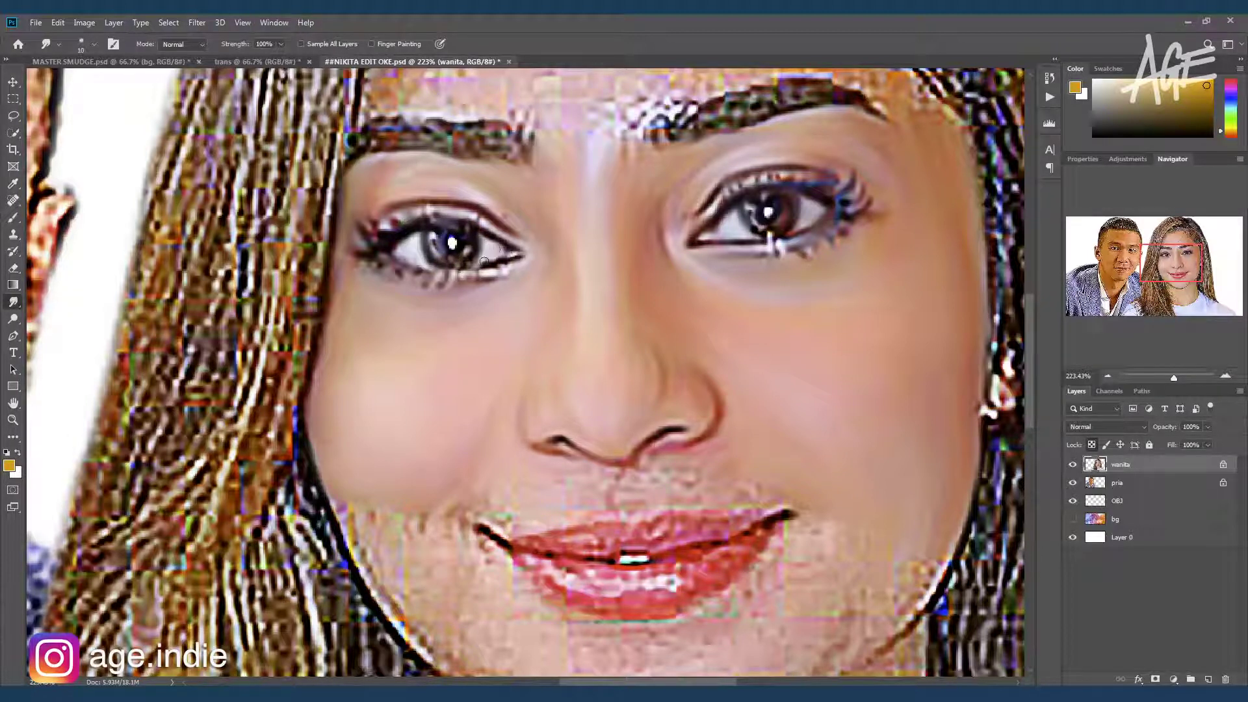
Soften the woman's left upper eyelid, smooth her dark left jawline and fade the mouth-corner crease
scroll(532, 439, down, 2)
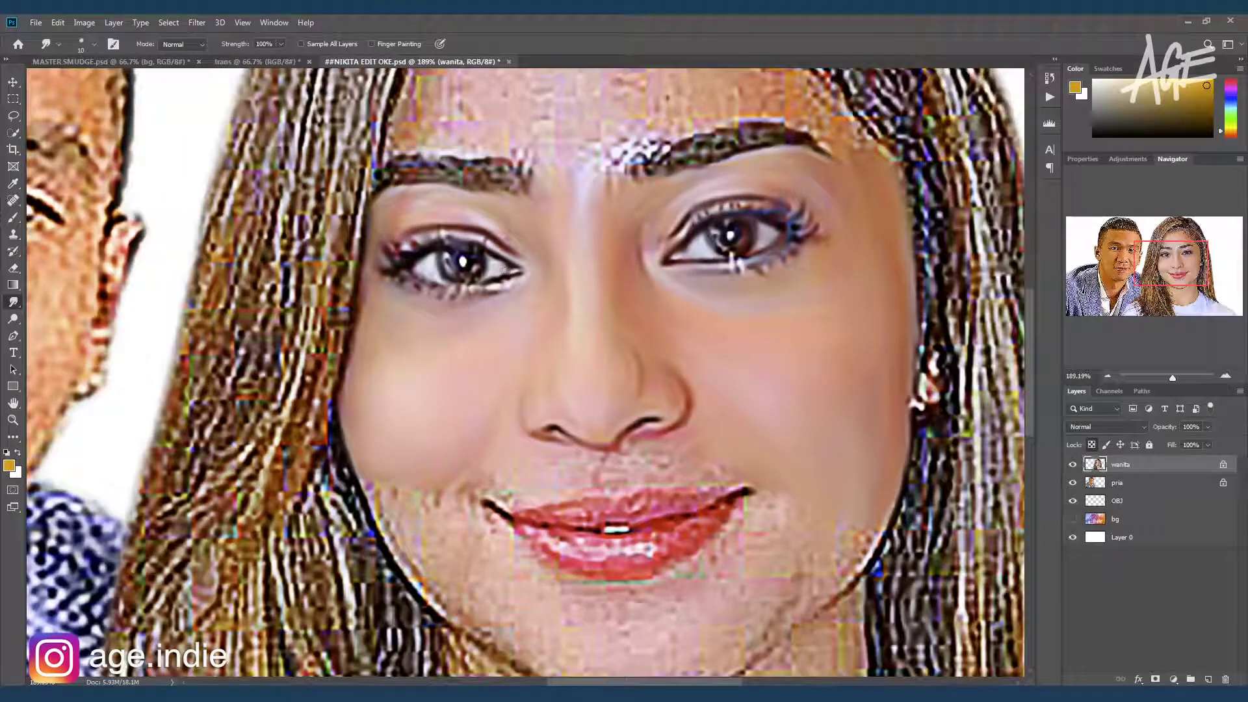
mouse_move(430, 208)
mouse_down()
mouse_move(388, 222)
mouse_move(467, 217)
mouse_up()
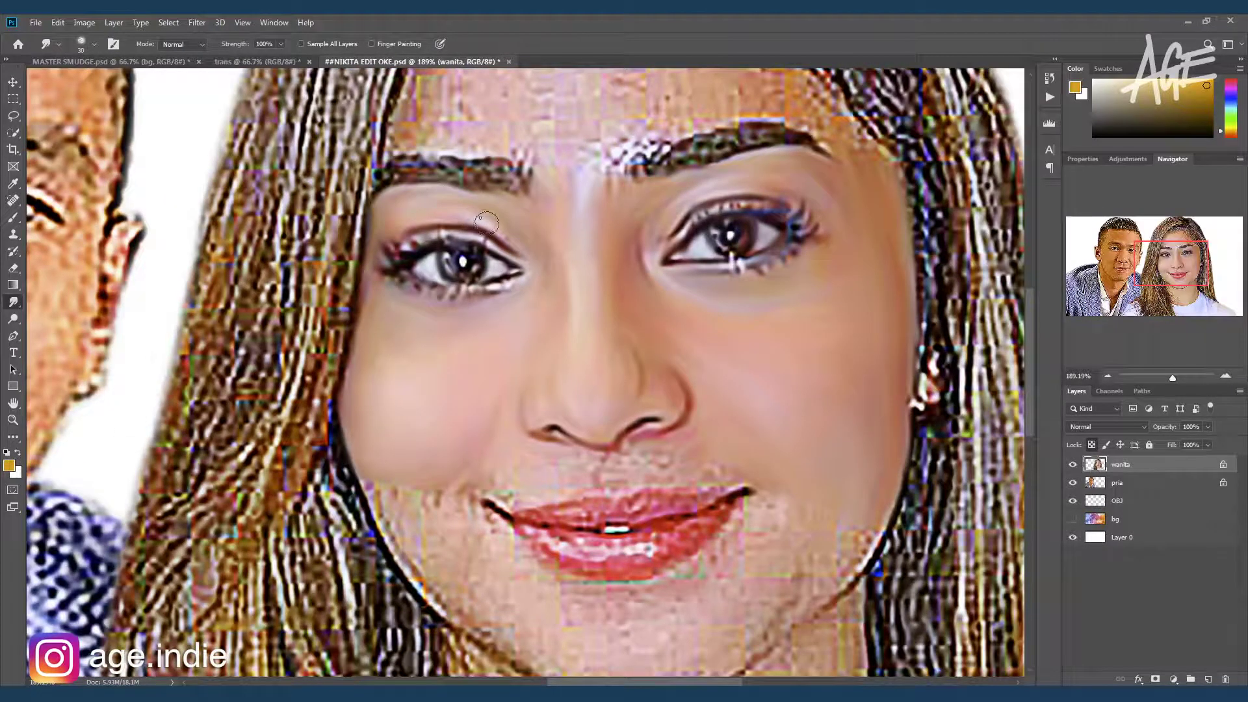
drag(371, 484, 497, 633)
drag(588, 558, 497, 473)
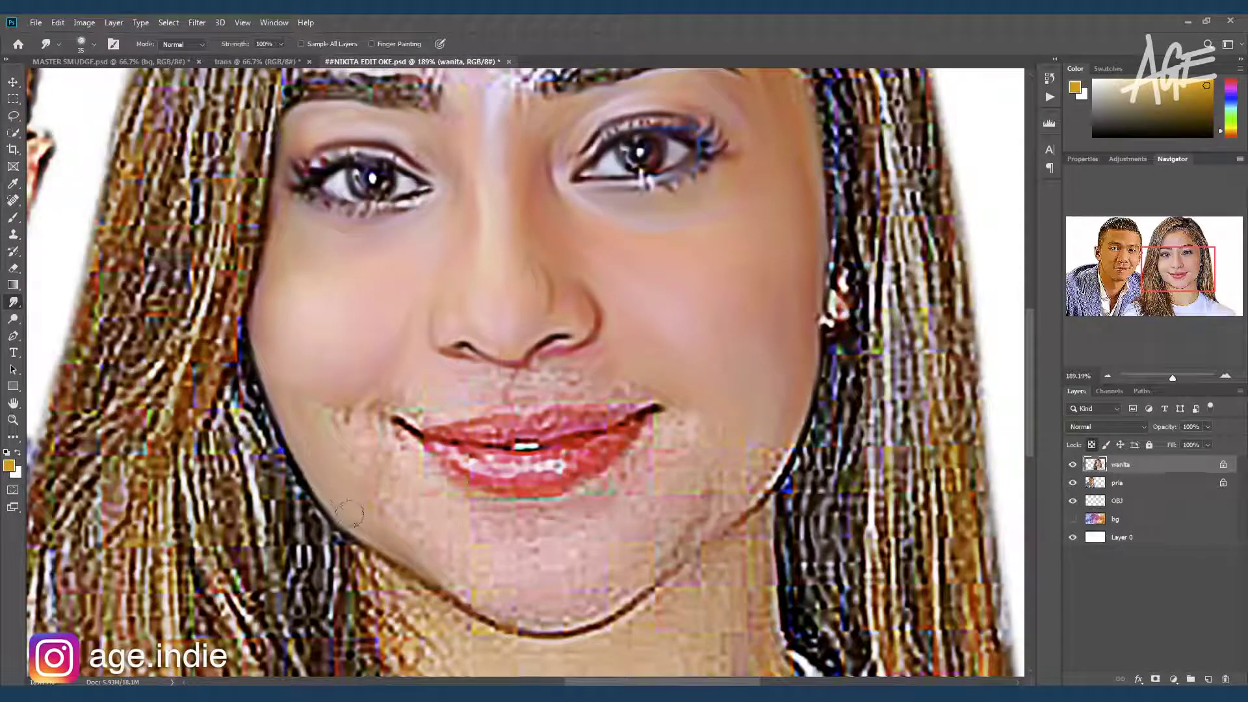
drag(361, 429, 313, 399)
mouse_move(390, 408)
mouse_down()
mouse_move(358, 429)
mouse_move(413, 455)
mouse_move(395, 479)
mouse_move(423, 533)
mouse_move(449, 507)
mouse_move(422, 471)
mouse_move(513, 518)
mouse_move(493, 514)
mouse_move(552, 519)
mouse_move(691, 415)
mouse_move(663, 465)
mouse_move(598, 514)
mouse_move(501, 556)
mouse_move(398, 551)
mouse_move(533, 624)
mouse_move(585, 618)
mouse_move(524, 611)
mouse_up()
Smooth her chin, right jaw and the skin under the nose, and blend the teeth gap into the lips
mouse_move(552, 553)
mouse_down()
mouse_move(637, 585)
mouse_move(754, 465)
mouse_move(683, 533)
mouse_up()
drag(754, 468, 606, 561)
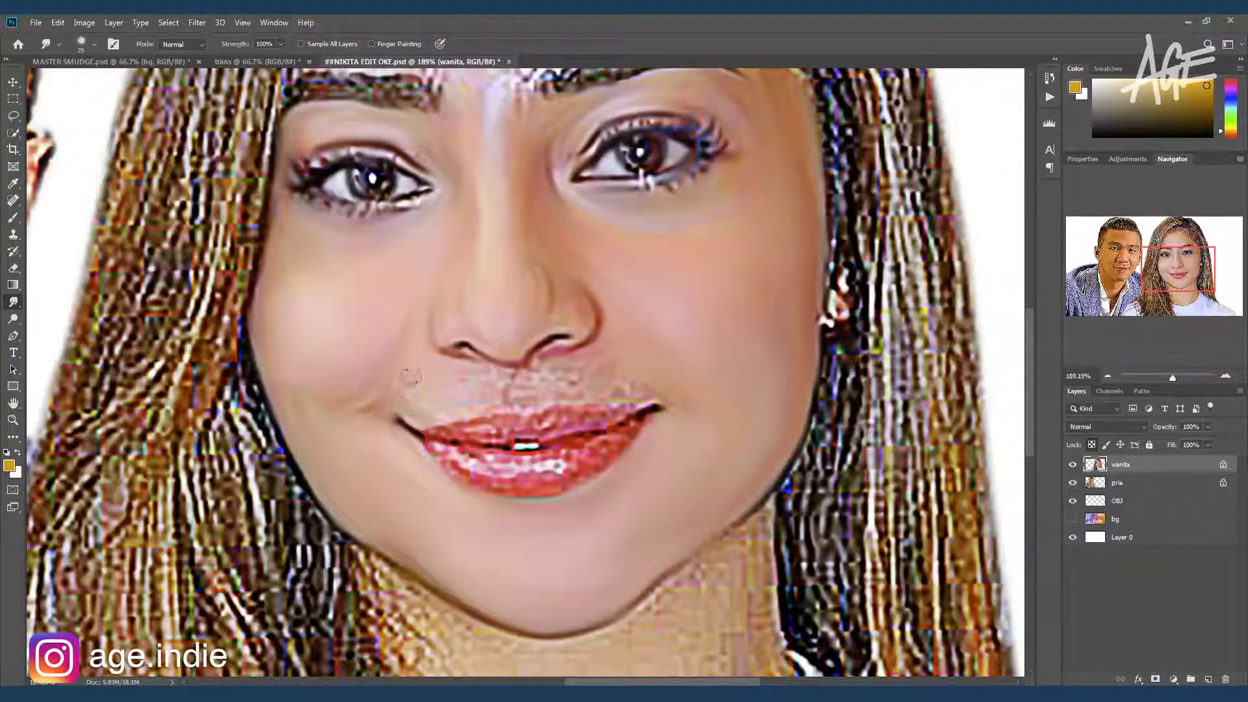
key(bracketright)
drag(525, 388, 518, 398)
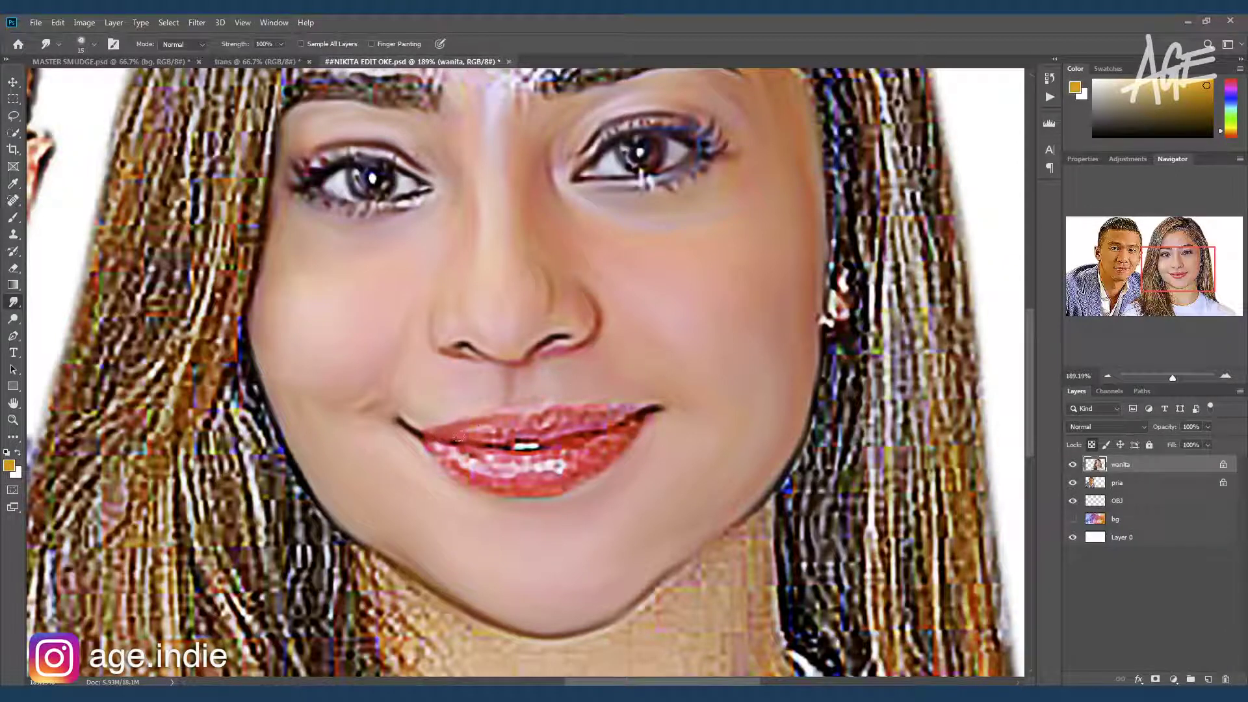
drag(539, 430, 546, 439)
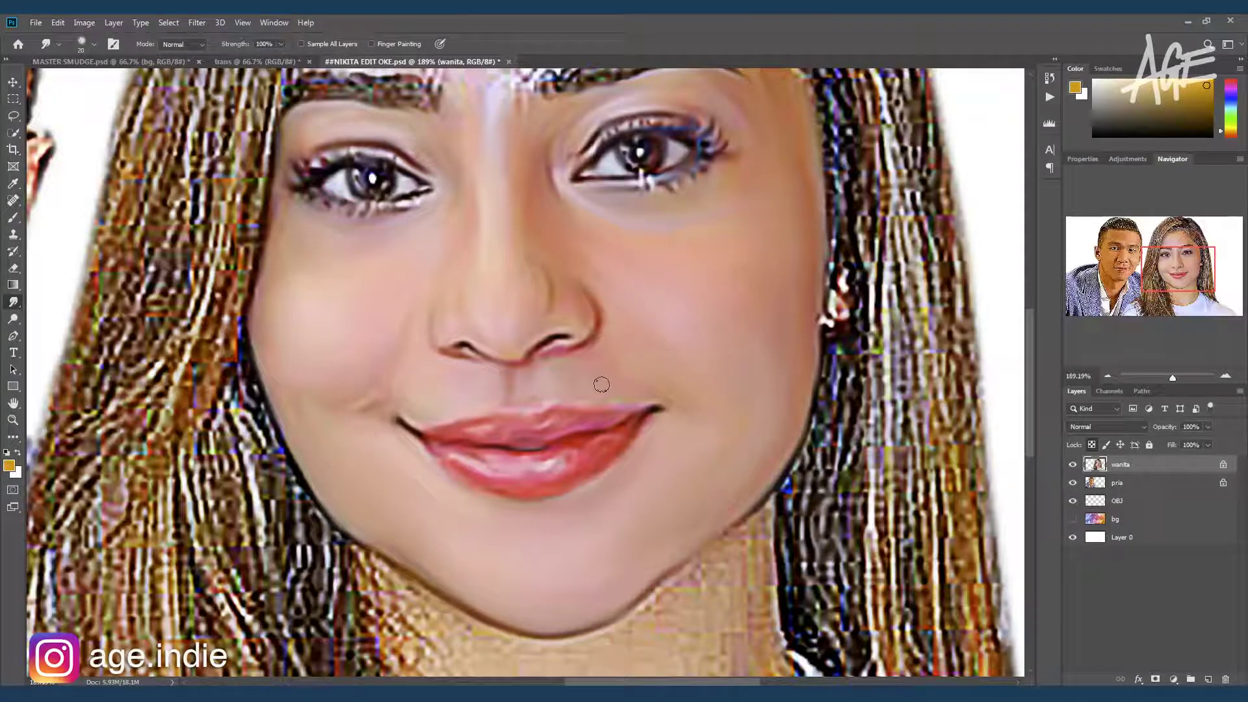
drag(601, 384, 640, 632)
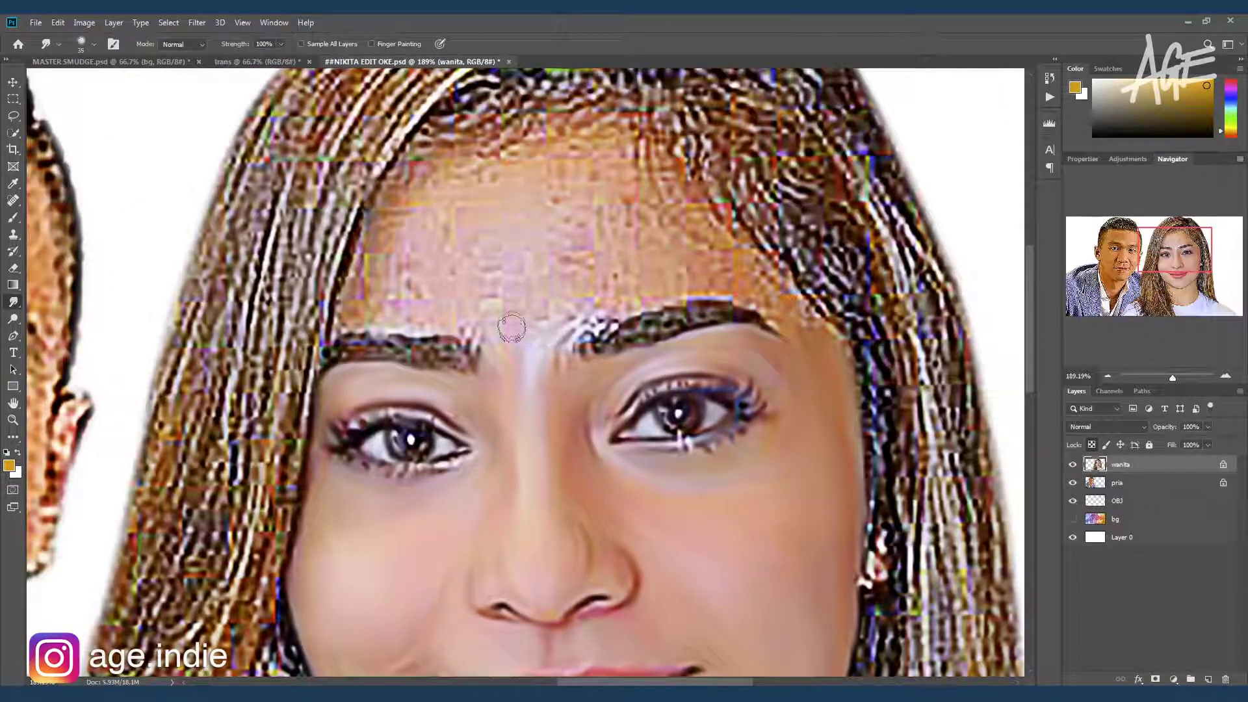
Blend the light patch at the inner right eyebrow and smooth the blocky forehead above the left eyebrow
key(bracketright)
drag(601, 314, 565, 295)
key(bracketleft)
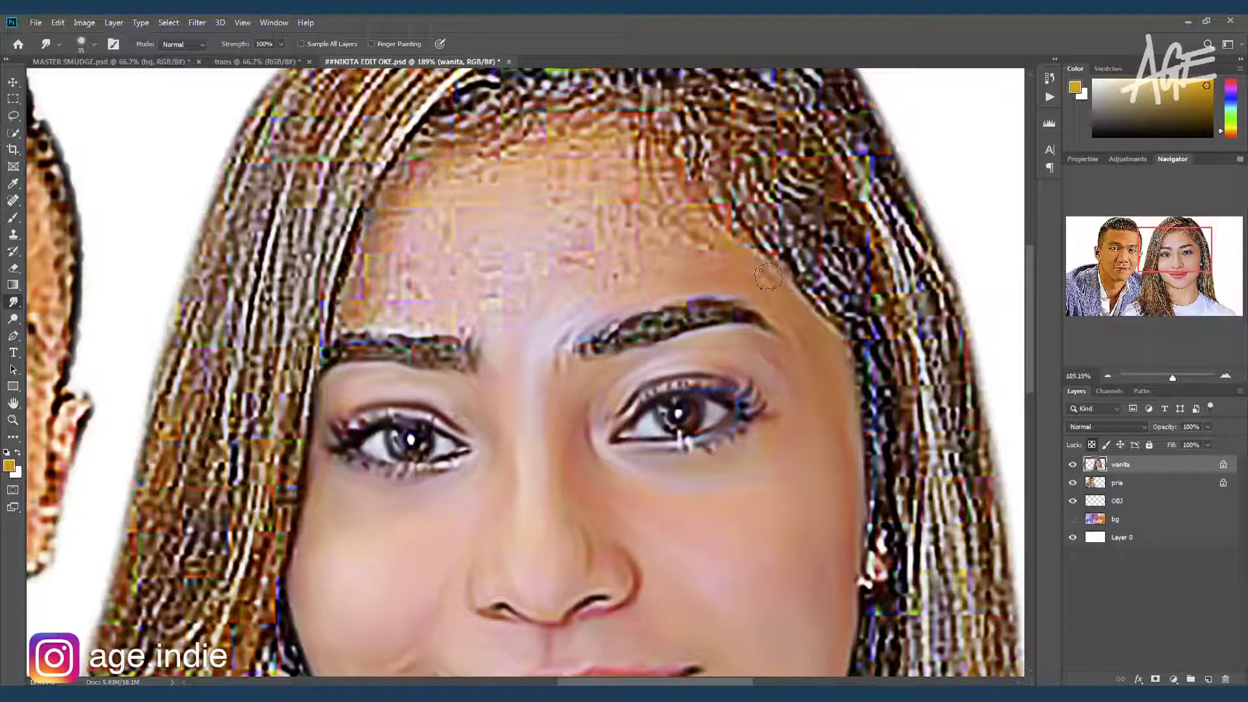
mouse_move(390, 320)
mouse_down()
mouse_move(347, 319)
mouse_move(364, 267)
mouse_up()
drag(344, 325, 357, 247)
drag(534, 327, 490, 332)
With a larger brush, smooth the forehead between the brows and along the hairline
key(bracketright)
mouse_move(559, 292)
mouse_down()
mouse_move(585, 266)
mouse_move(624, 266)
mouse_move(533, 254)
mouse_up()
mouse_move(611, 266)
mouse_down()
mouse_move(627, 245)
mouse_move(683, 267)
mouse_move(728, 234)
mouse_move(715, 208)
mouse_move(621, 216)
mouse_up()
key(bracketright)
key(bracketright)
key(bracketright)
mouse_move(488, 251)
mouse_down()
mouse_move(403, 273)
mouse_move(400, 228)
mouse_move(537, 167)
mouse_move(423, 251)
mouse_up()
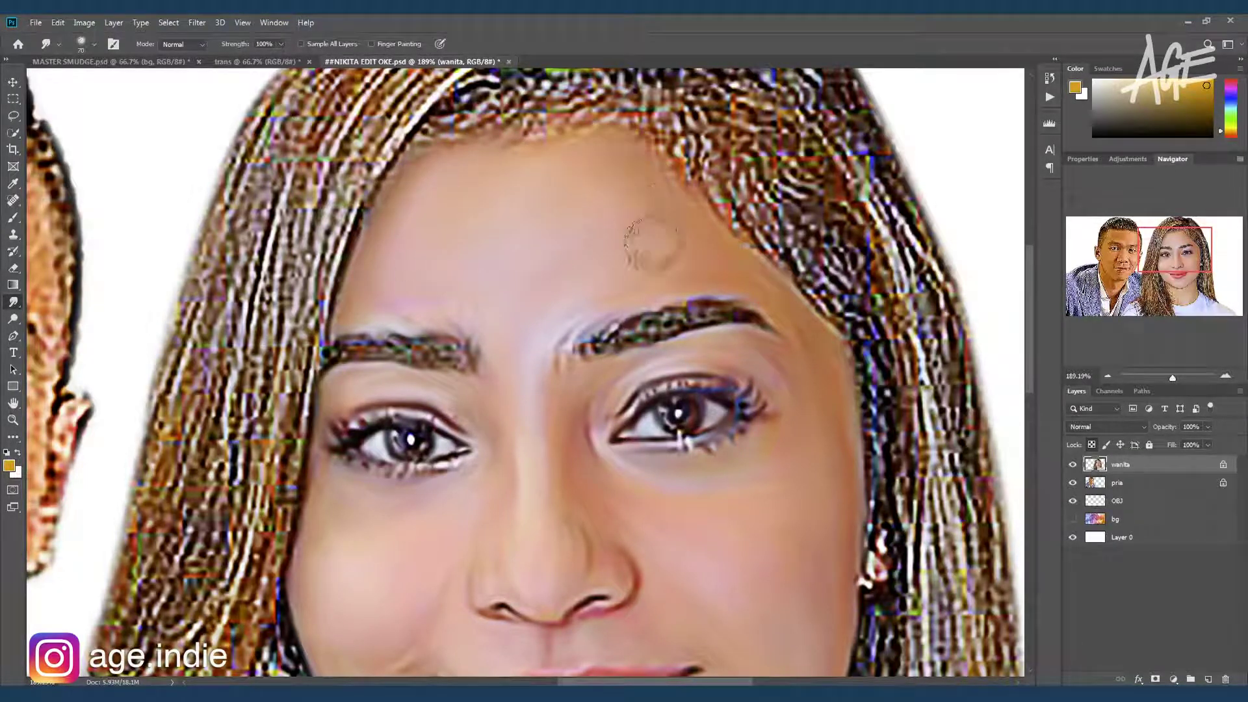
drag(572, 159, 613, 245)
mouse_move(533, 214)
mouse_down()
mouse_move(585, 195)
mouse_move(718, 264)
mouse_move(793, 331)
mouse_move(641, 237)
mouse_up()
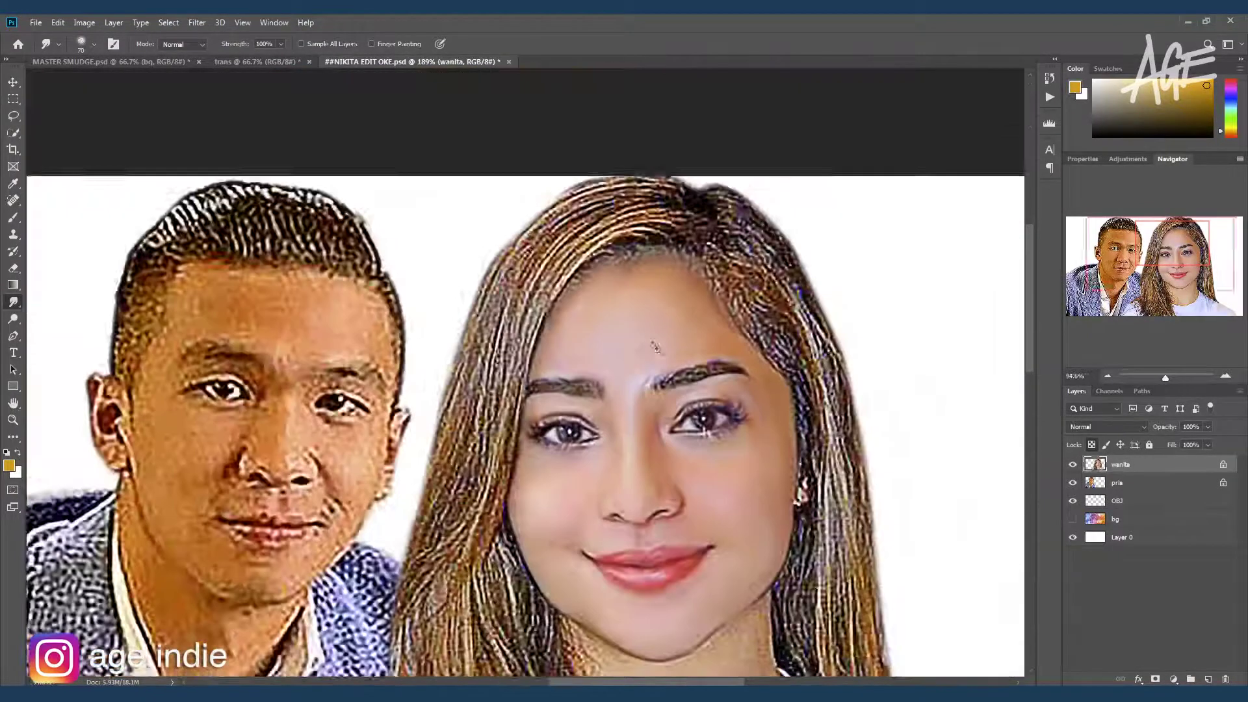
Smooth the woman's jawline from cheek to chin and the neck texture below the jaw
scroll(642, 353, down, 5)
scroll(641, 354, up, 3)
scroll(641, 354, up, 2)
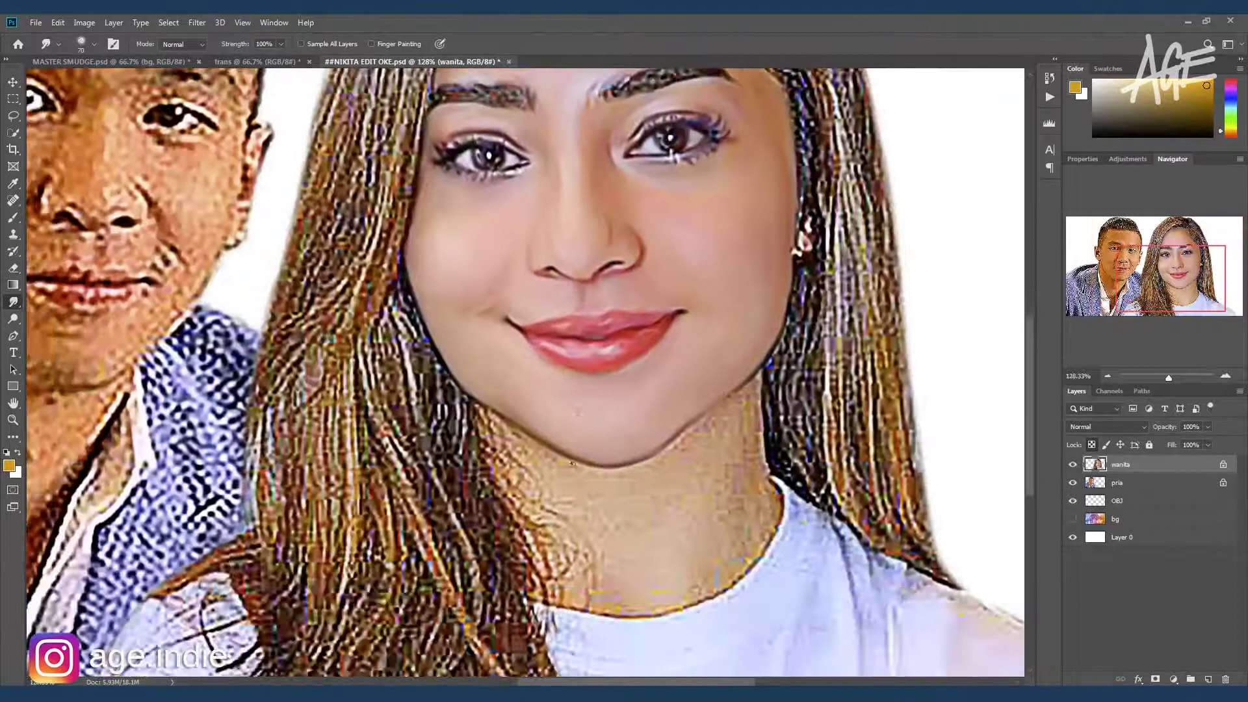
scroll(642, 354, up, 2)
scroll(642, 354, up, 1)
mouse_move(464, 403)
mouse_down()
mouse_move(533, 450)
mouse_move(640, 475)
mouse_move(774, 394)
mouse_move(801, 416)
mouse_up()
key(bracketleft)
key(bracketright)
key(bracketright)
key(bracketright)
drag(804, 489, 785, 542)
key(bracketright)
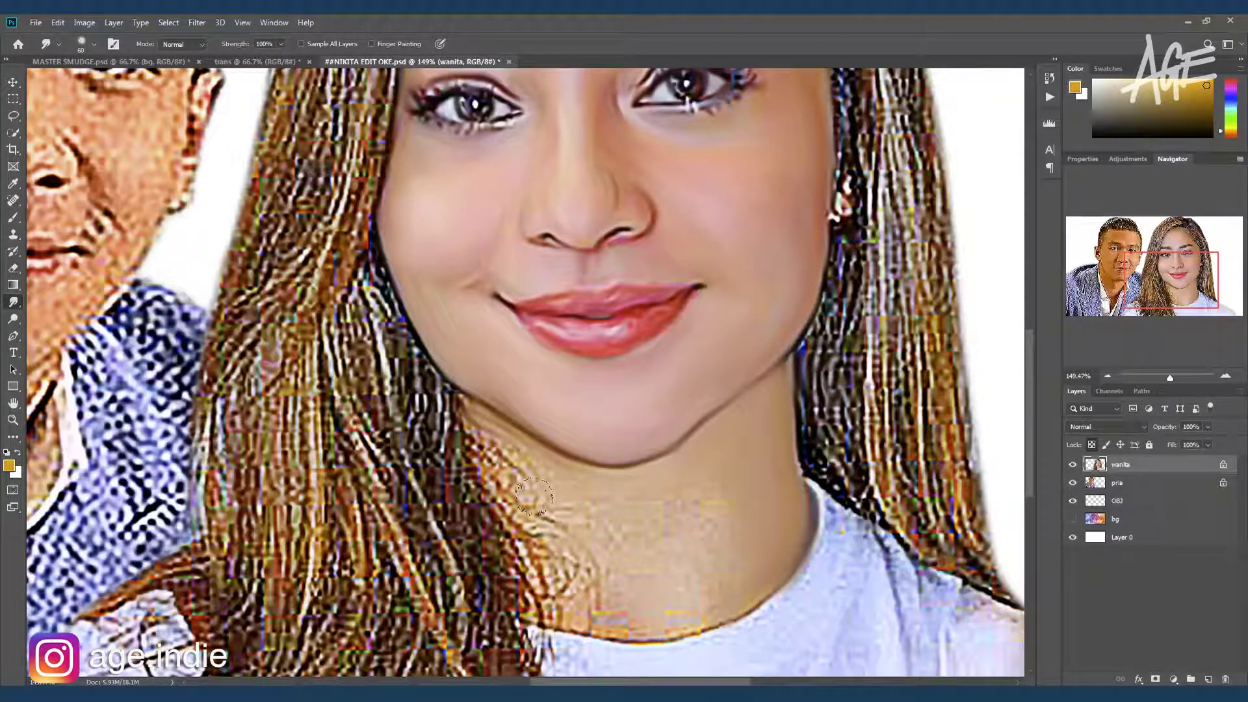
mouse_move(562, 621)
mouse_down()
mouse_move(737, 604)
mouse_move(676, 605)
mouse_move(705, 571)
mouse_move(648, 509)
mouse_move(617, 551)
mouse_move(475, 448)
mouse_move(540, 585)
mouse_move(583, 588)
mouse_move(523, 559)
mouse_move(691, 590)
mouse_move(552, 624)
mouse_move(634, 601)
mouse_up()
Enlarge the smudge brush and hide the white background Layer 0
scroll(689, 475, up, 2)
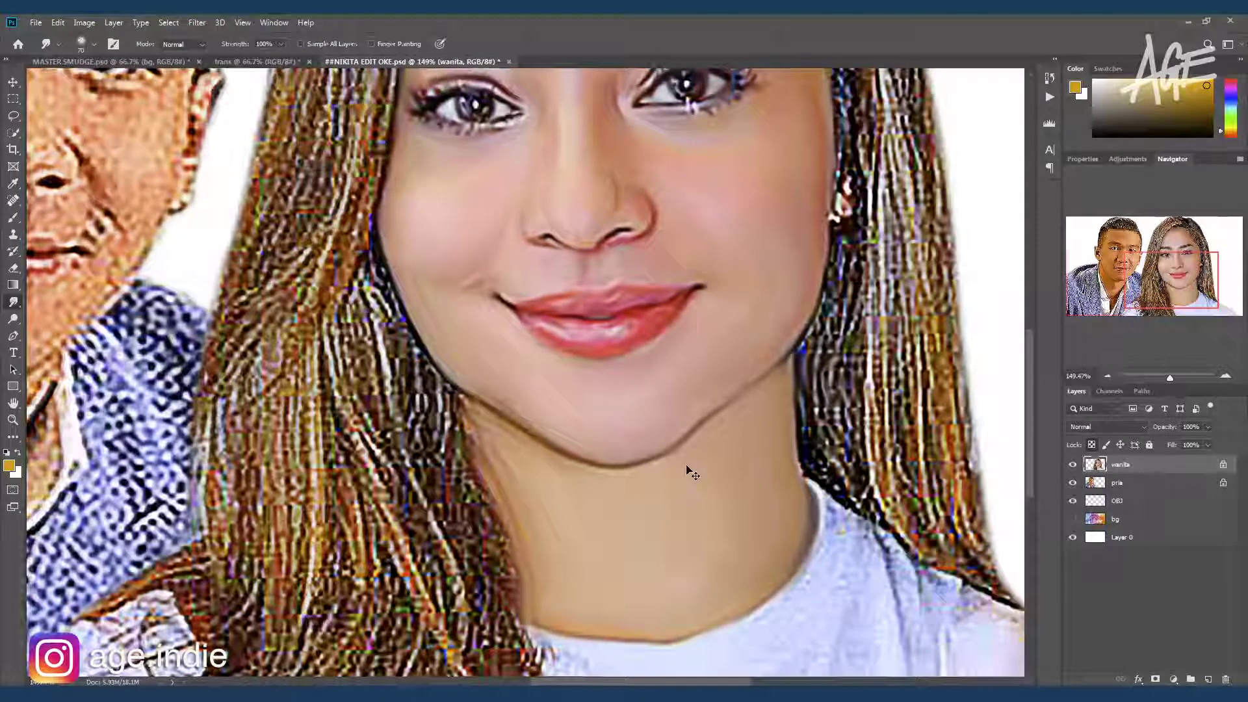
scroll(685, 460, down, 4)
scroll(685, 460, up, 3)
key(bracketleft)
key(bracketleft)
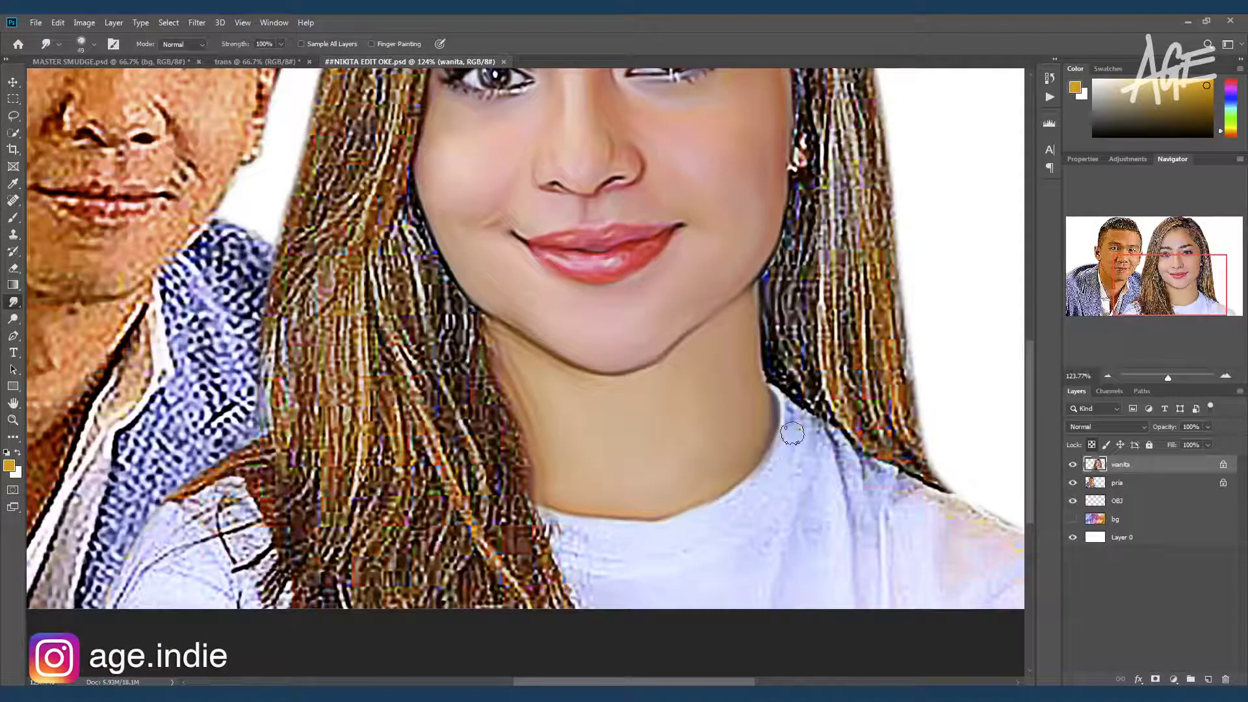
key(bracketright)
key(bracketright)
key(bracketright)
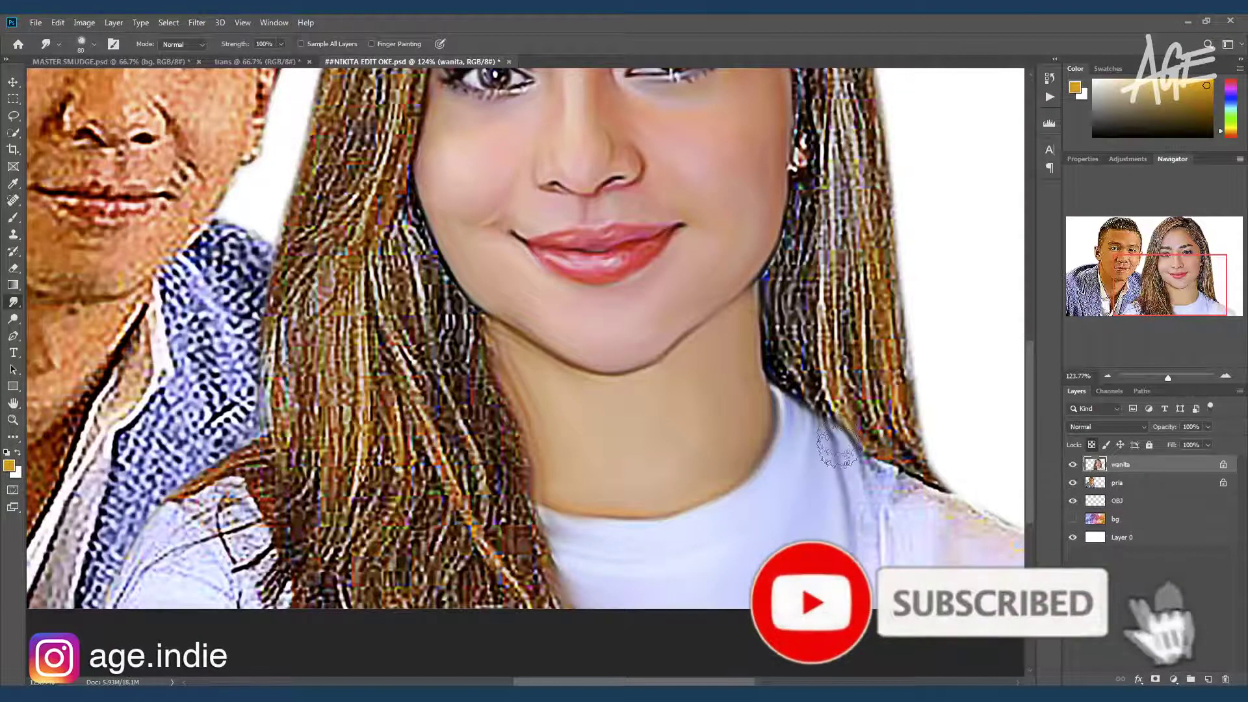
mouse_move(893, 509)
mouse_down()
mouse_move(799, 500)
mouse_move(877, 515)
mouse_move(1056, 471)
mouse_up()
click(1073, 537)
Smudge the hair streaks off the woman's shoulder into her white shirt
mouse_move(367, 454)
mouse_down()
mouse_move(319, 442)
mouse_move(292, 494)
mouse_move(390, 501)
mouse_up()
mouse_move(390, 416)
mouse_down()
mouse_move(385, 468)
mouse_move(403, 514)
mouse_up()
drag(396, 464, 423, 520)
mouse_move(325, 501)
mouse_down()
mouse_move(260, 514)
mouse_move(333, 475)
mouse_up()
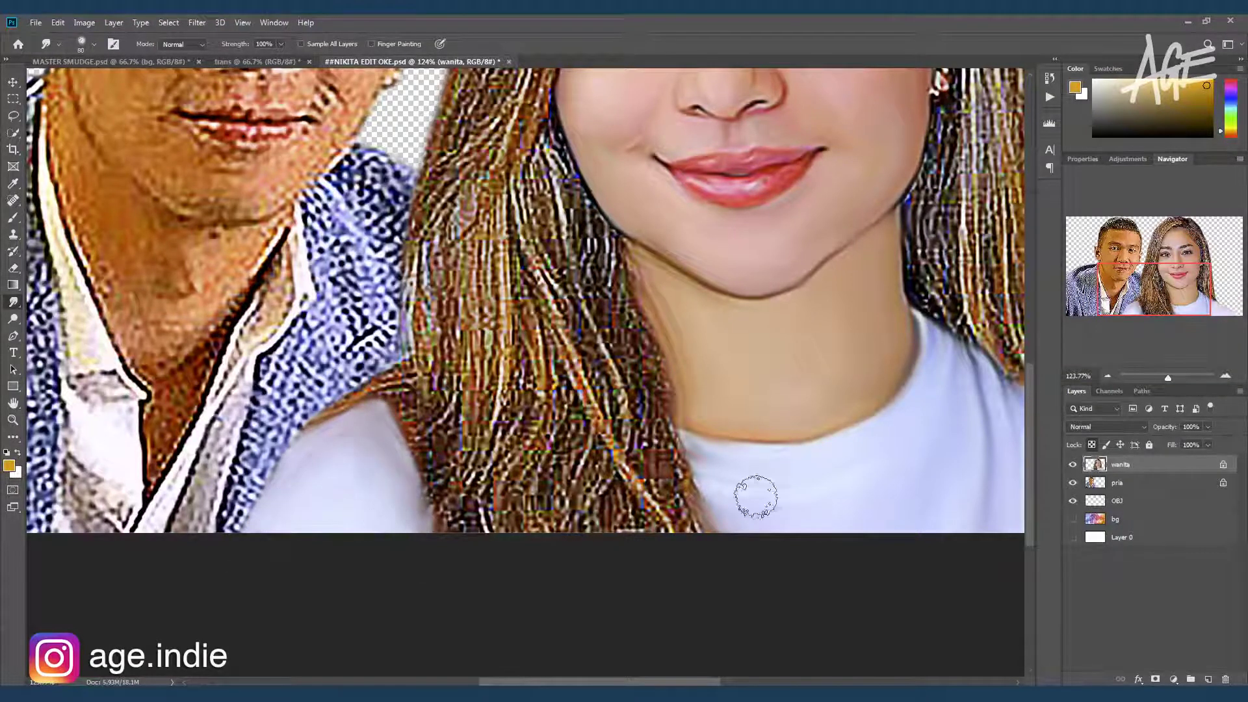
scroll(771, 346, down, 3)
scroll(663, 455, up, 1)
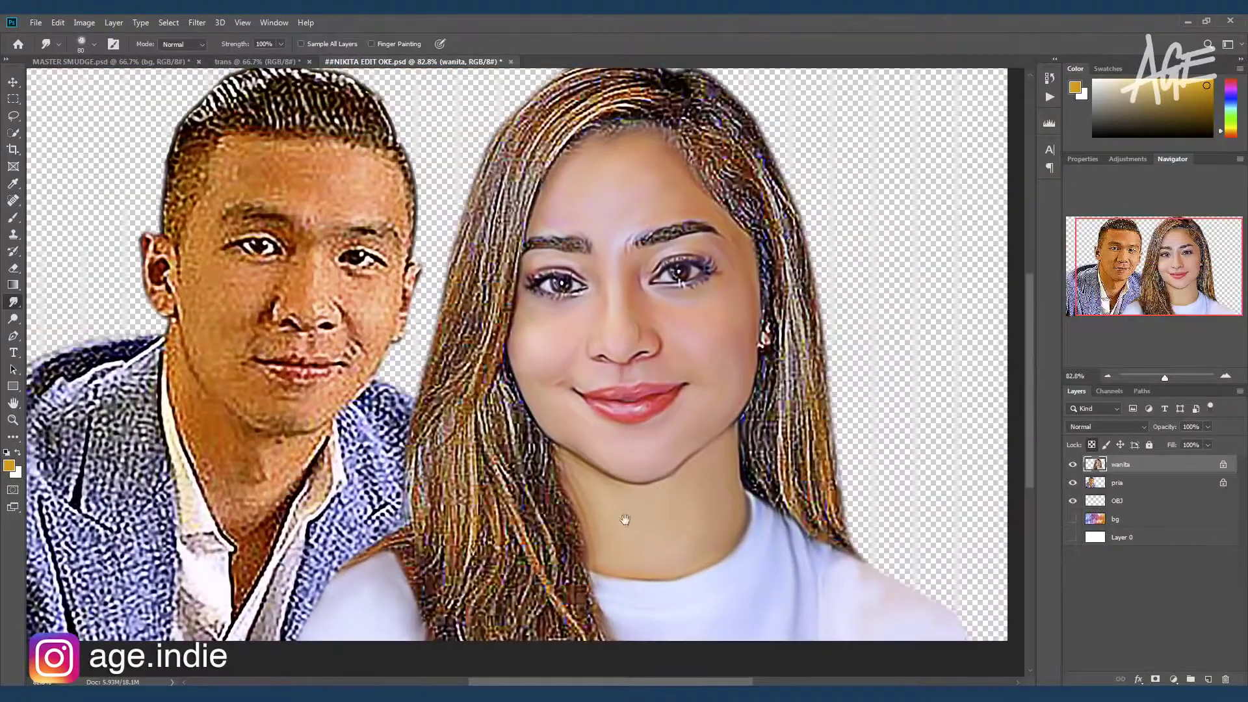
scroll(703, 344, up, 2)
scroll(702, 344, up, 2)
scroll(703, 345, down, 3)
scroll(663, 397, up, 3)
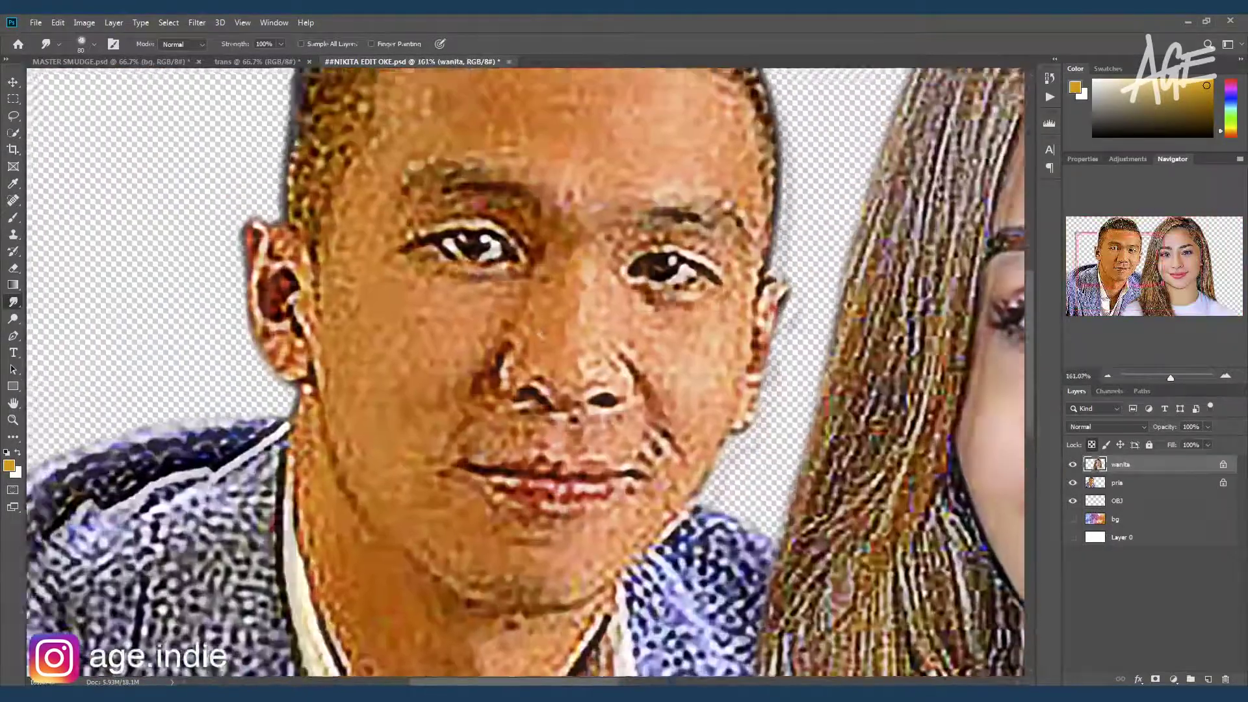
scroll(663, 397, up, 1)
Add a new Overlay-blended layer above the man's pria layer
ctrl+click(666, 400)
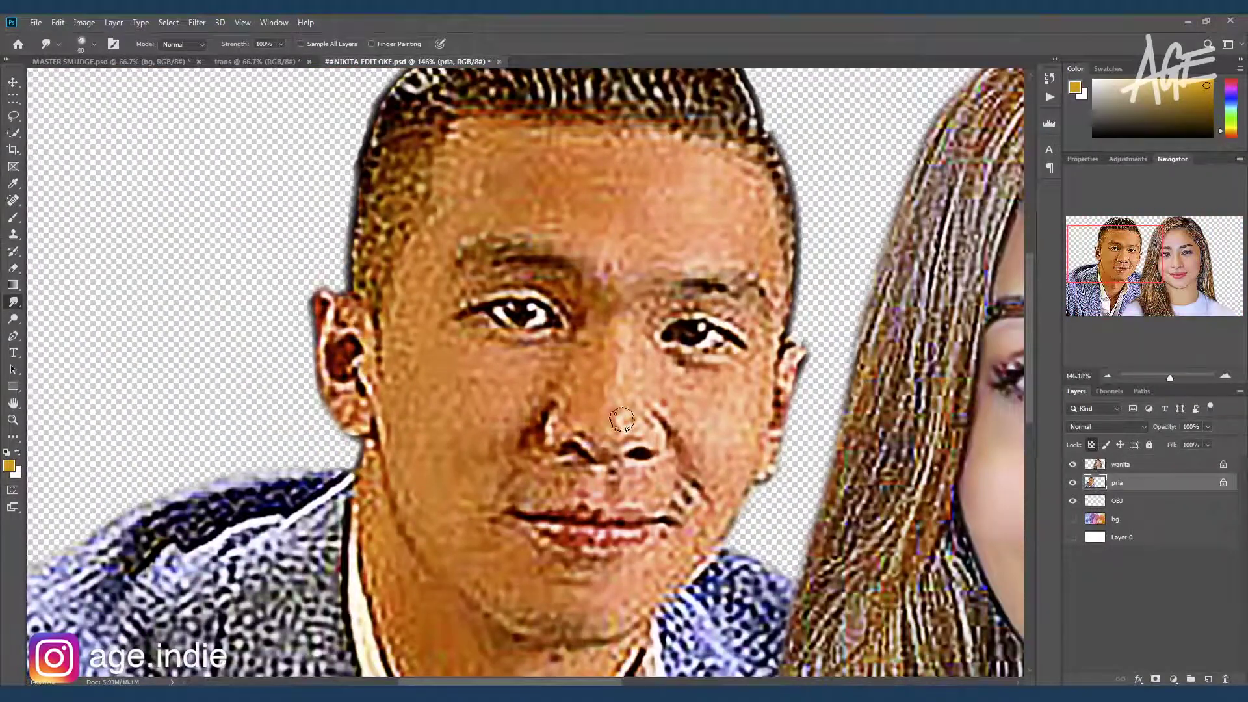
scroll(748, 476, down, 3)
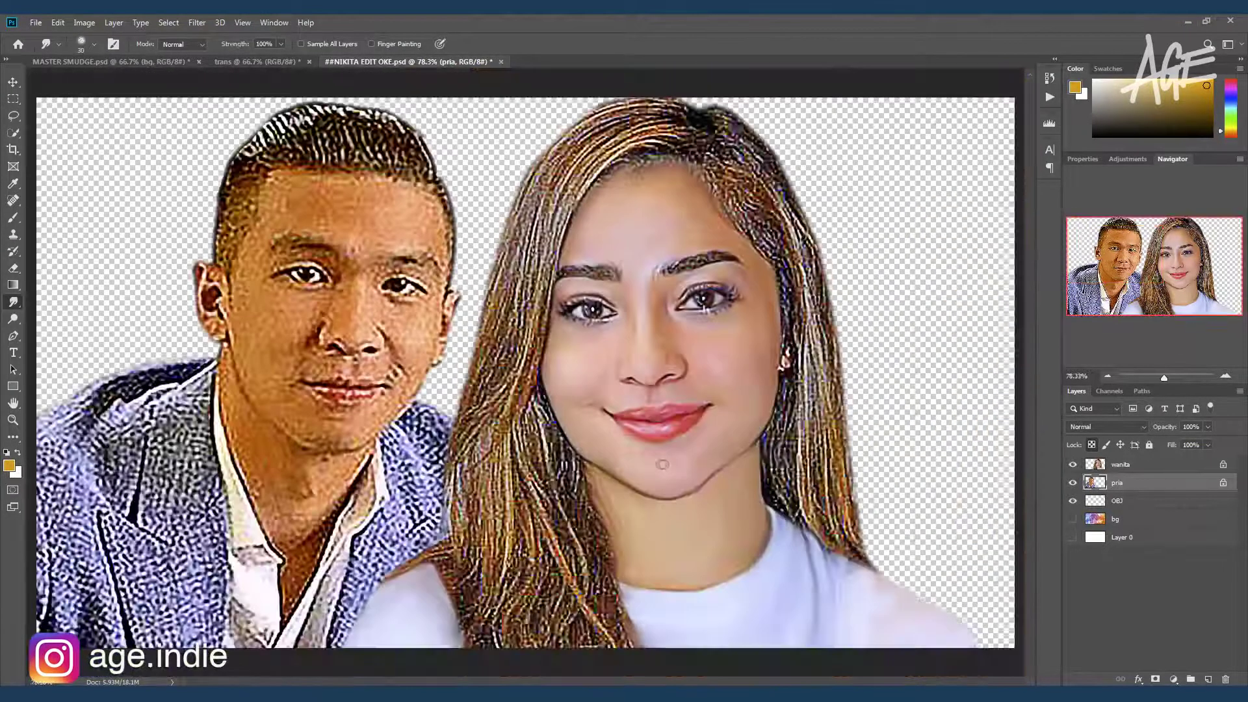
click(1208, 679)
click(1105, 426)
click(1105, 516)
Paint white over the man's face, cheeks, chin and neck, and clip the layer to pria
key(b)
key(d)
key(x)
mouse_move(260, 195)
mouse_down()
mouse_move(390, 208)
mouse_move(403, 221)
mouse_up()
mouse_move(215, 234)
mouse_down()
mouse_move(295, 303)
mouse_move(390, 338)
mouse_up()
mouse_move(403, 292)
mouse_down()
mouse_move(312, 403)
mouse_move(338, 455)
mouse_up()
drag(286, 422, 286, 494)
alt+click(1134, 491)
mouse_move(403, 254)
mouse_down()
mouse_move(286, 458)
mouse_move(312, 552)
mouse_up()
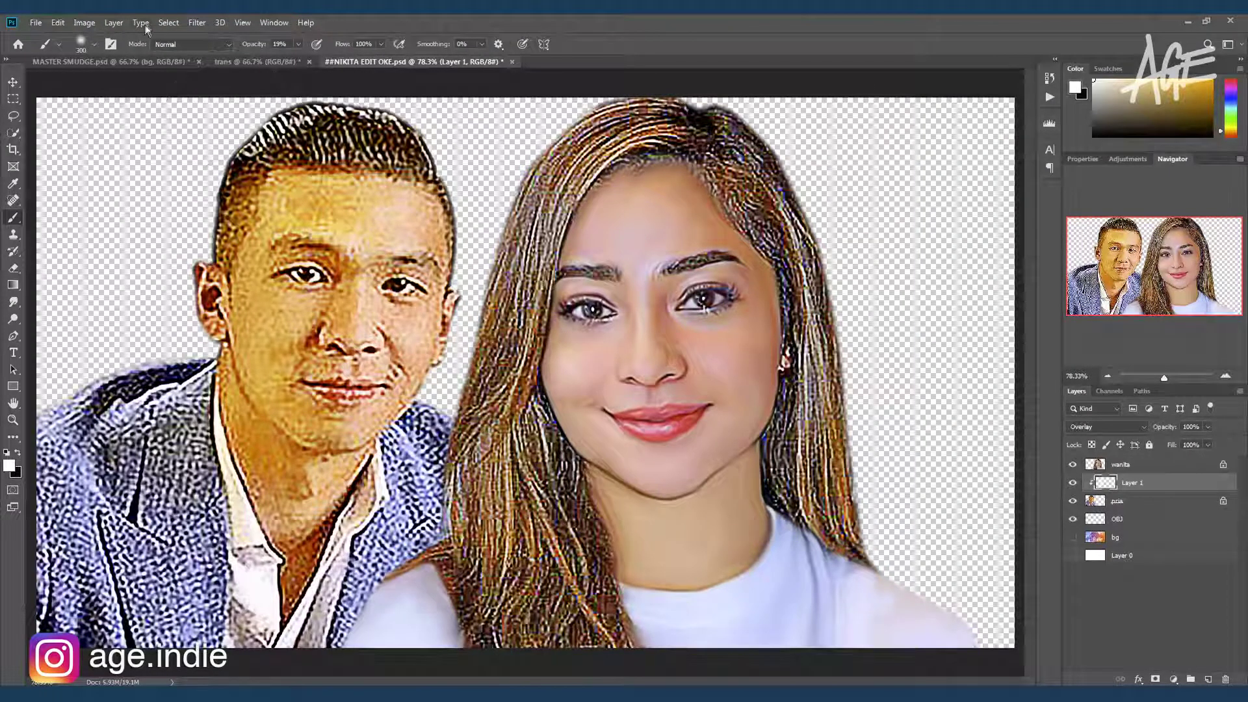
Merge the overlay into a single Layer 1 and apply a warming Photo Filter
click(95, 26)
click(260, 201)
key(ctrl+l)
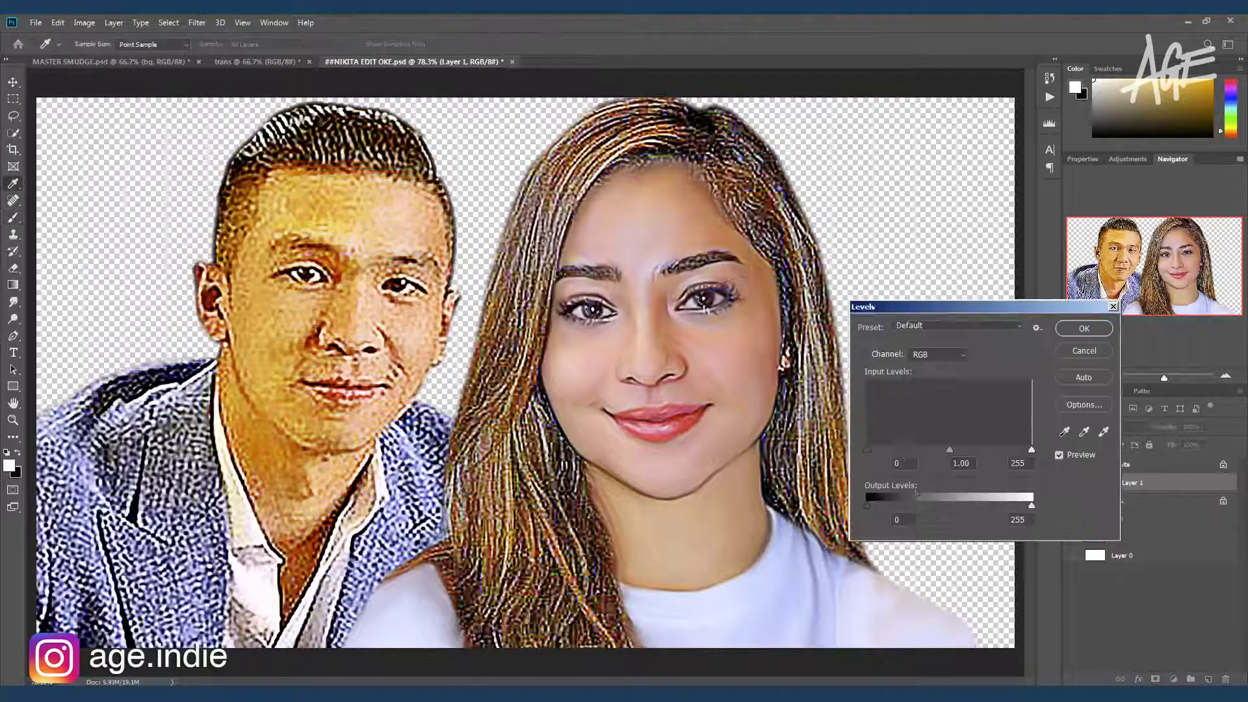
click(1084, 351)
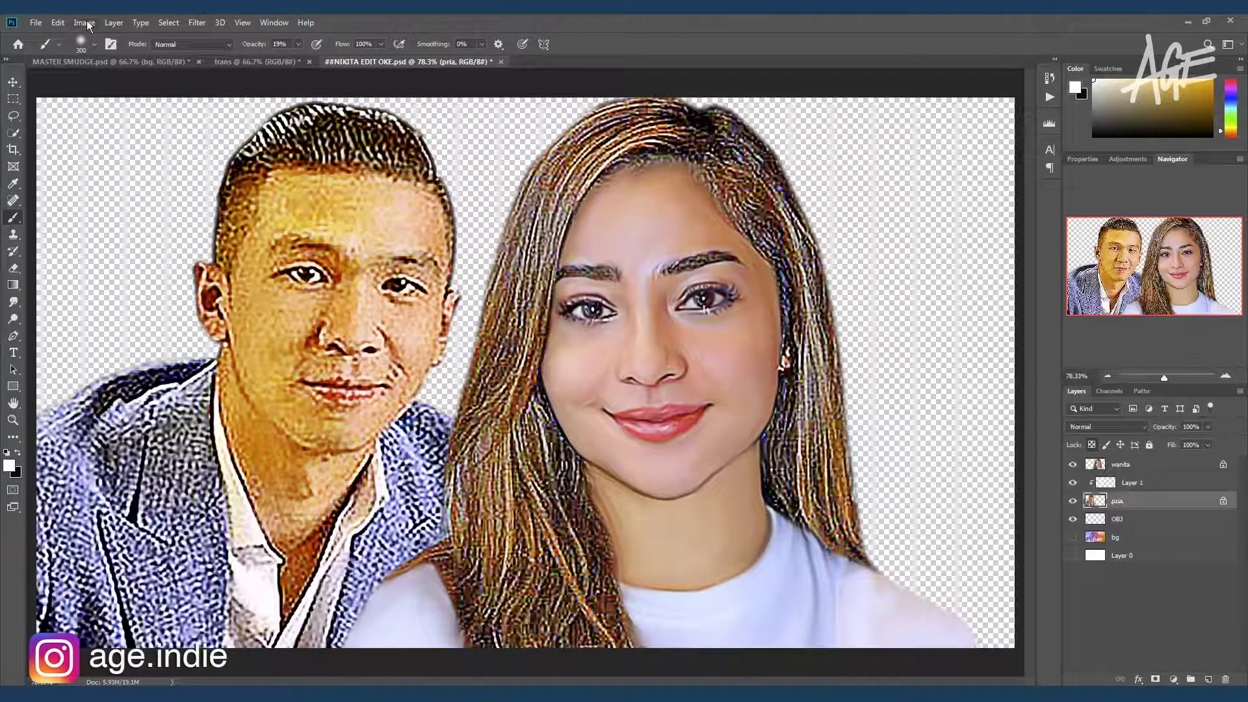
right_click(1185, 489)
click(85, 22)
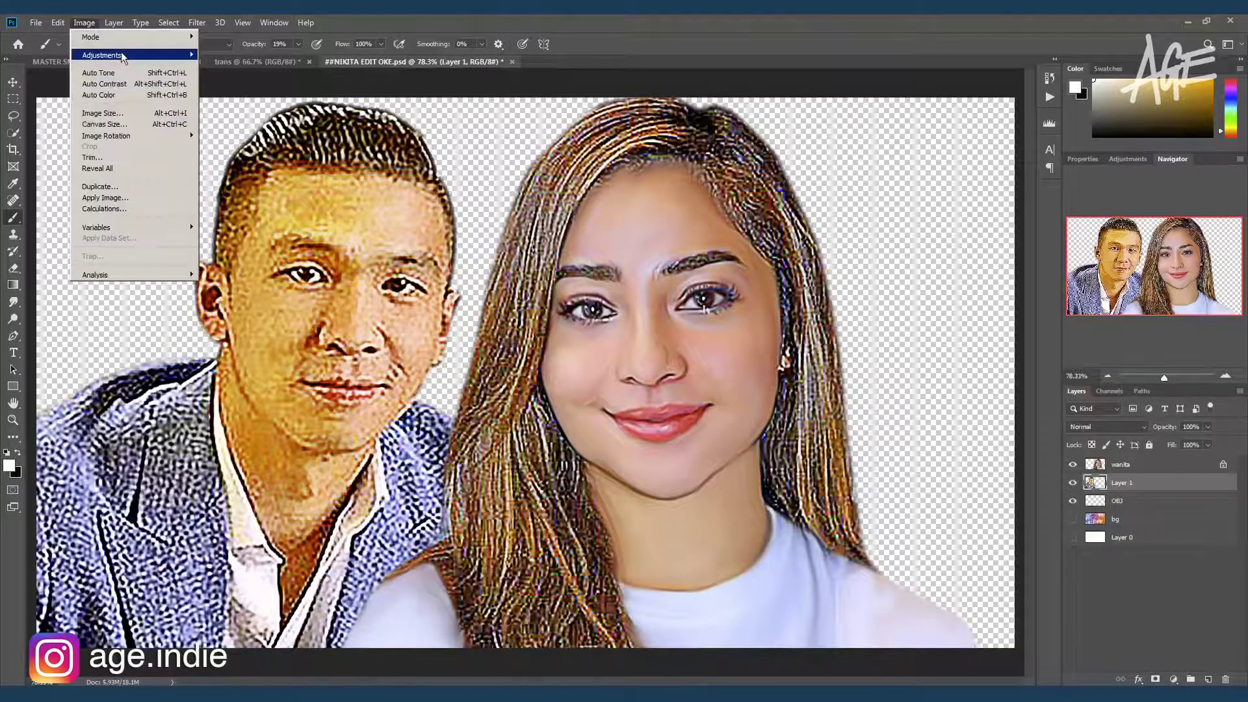
click(247, 137)
click(710, 210)
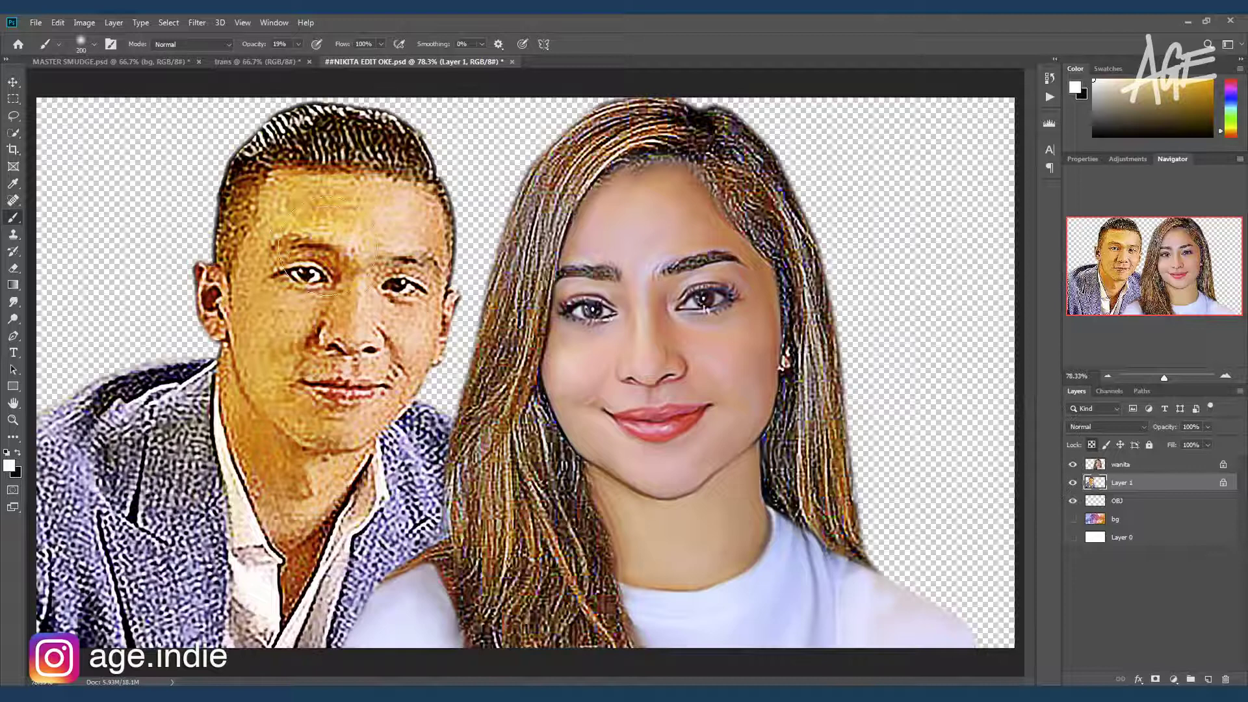
key(r)
scroll(390, 357, up, 5)
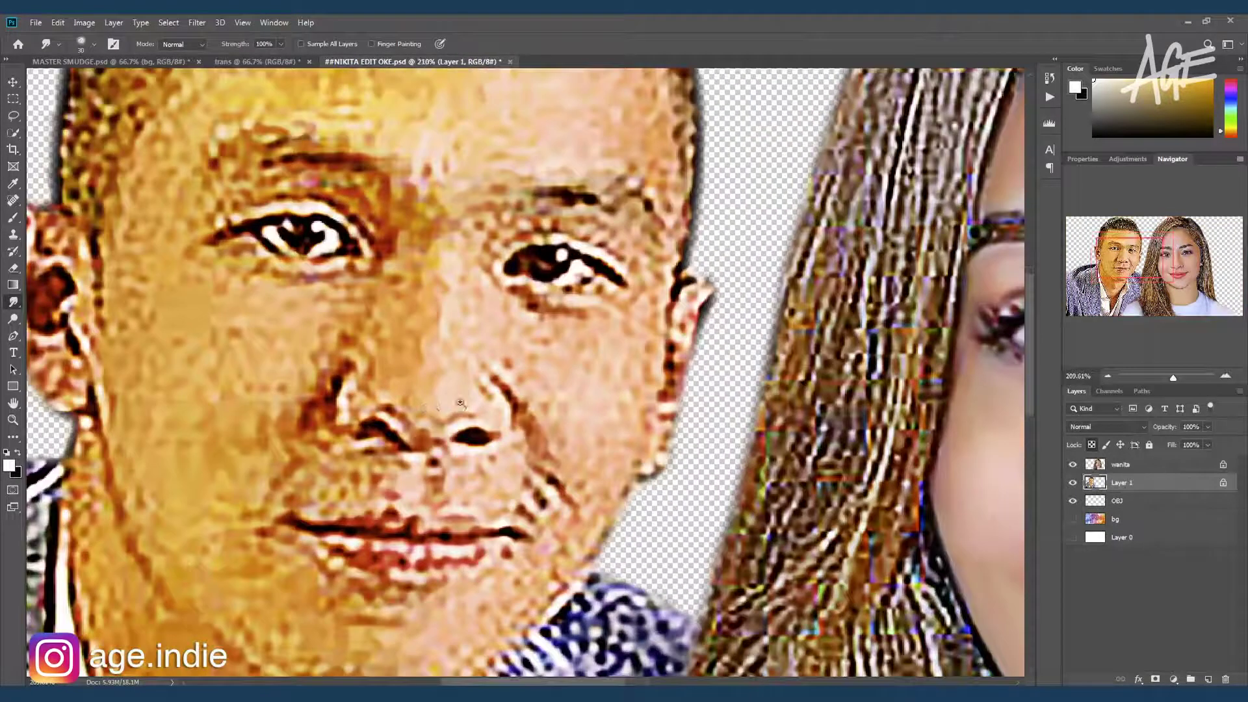
Smooth the man's skin beside the nose bridge, around the left nostril and between the eyes
key(bracketleft)
mouse_move(455, 406)
mouse_down()
mouse_move(424, 436)
mouse_move(476, 390)
mouse_move(498, 416)
mouse_move(493, 395)
mouse_move(478, 437)
mouse_move(457, 437)
mouse_move(481, 445)
mouse_up()
key(bracketleft)
mouse_move(401, 403)
mouse_down()
mouse_move(383, 416)
mouse_move(345, 409)
mouse_move(361, 394)
mouse_move(338, 409)
mouse_move(377, 403)
mouse_move(390, 416)
mouse_move(386, 376)
mouse_move(424, 357)
mouse_move(389, 353)
mouse_move(396, 396)
mouse_up()
key(bracketleft)
key(bracketright)
key(bracketright)
mouse_move(448, 351)
mouse_down()
mouse_move(422, 260)
mouse_move(453, 334)
mouse_up()
key(bracketleft)
key(bracketleft)
mouse_move(532, 366)
mouse_down()
mouse_move(409, 333)
mouse_move(403, 364)
mouse_move(357, 297)
mouse_move(369, 319)
mouse_move(345, 251)
mouse_move(425, 302)
mouse_move(390, 260)
mouse_move(429, 306)
mouse_move(407, 365)
mouse_move(388, 301)
mouse_move(490, 329)
mouse_move(468, 306)
mouse_move(448, 396)
mouse_move(496, 341)
mouse_move(518, 273)
mouse_move(451, 494)
mouse_move(497, 423)
mouse_move(467, 507)
mouse_move(503, 386)
mouse_up()
key(bracketright)
key(bracketright)
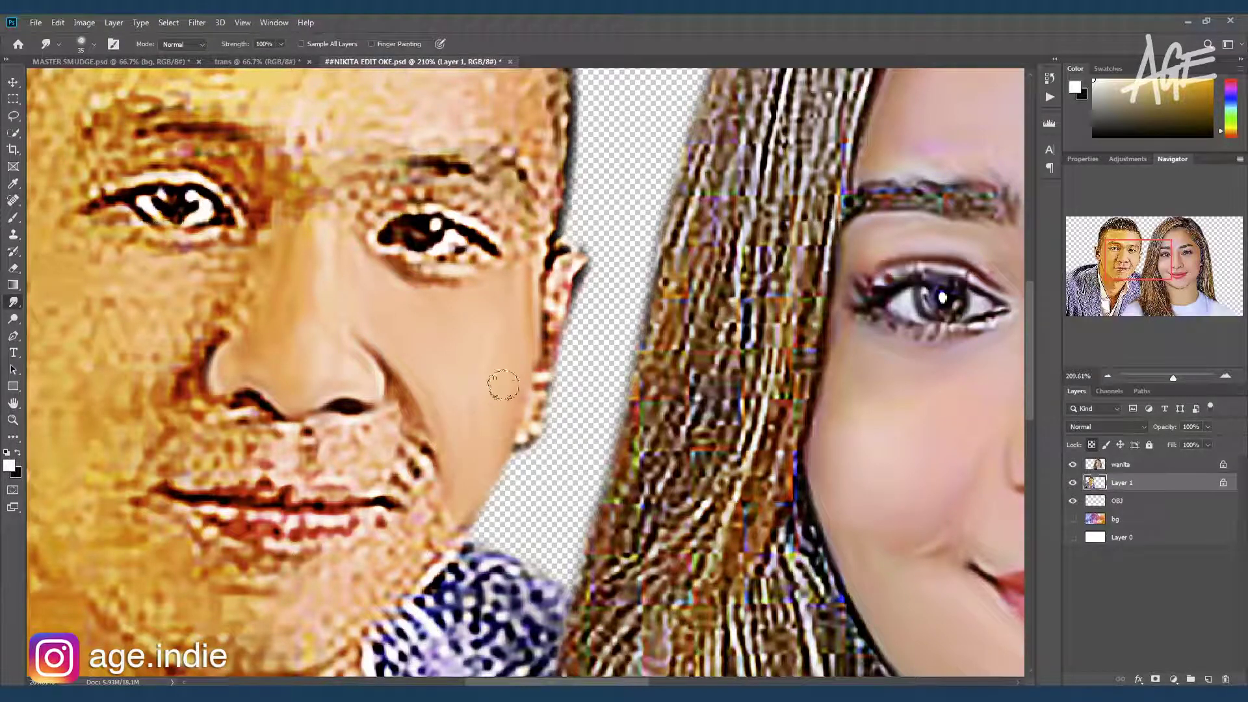
key(bracketleft)
Smooth the ear and cheek edge, the skin around the eye, its dark iris and the temple
mouse_move(524, 440)
mouse_down()
mouse_move(550, 328)
mouse_move(543, 390)
mouse_up()
mouse_move(556, 306)
mouse_down()
mouse_move(561, 273)
mouse_move(579, 263)
mouse_move(543, 289)
mouse_move(520, 279)
mouse_up()
mouse_move(361, 223)
mouse_down()
mouse_move(443, 204)
mouse_move(387, 195)
mouse_move(361, 215)
mouse_move(396, 193)
mouse_move(480, 214)
mouse_move(508, 251)
mouse_move(468, 214)
mouse_move(472, 198)
mouse_move(501, 211)
mouse_move(534, 296)
mouse_up()
mouse_move(383, 257)
mouse_down()
mouse_move(485, 278)
mouse_move(423, 279)
mouse_up()
key(bracketleft)
drag(411, 229, 446, 228)
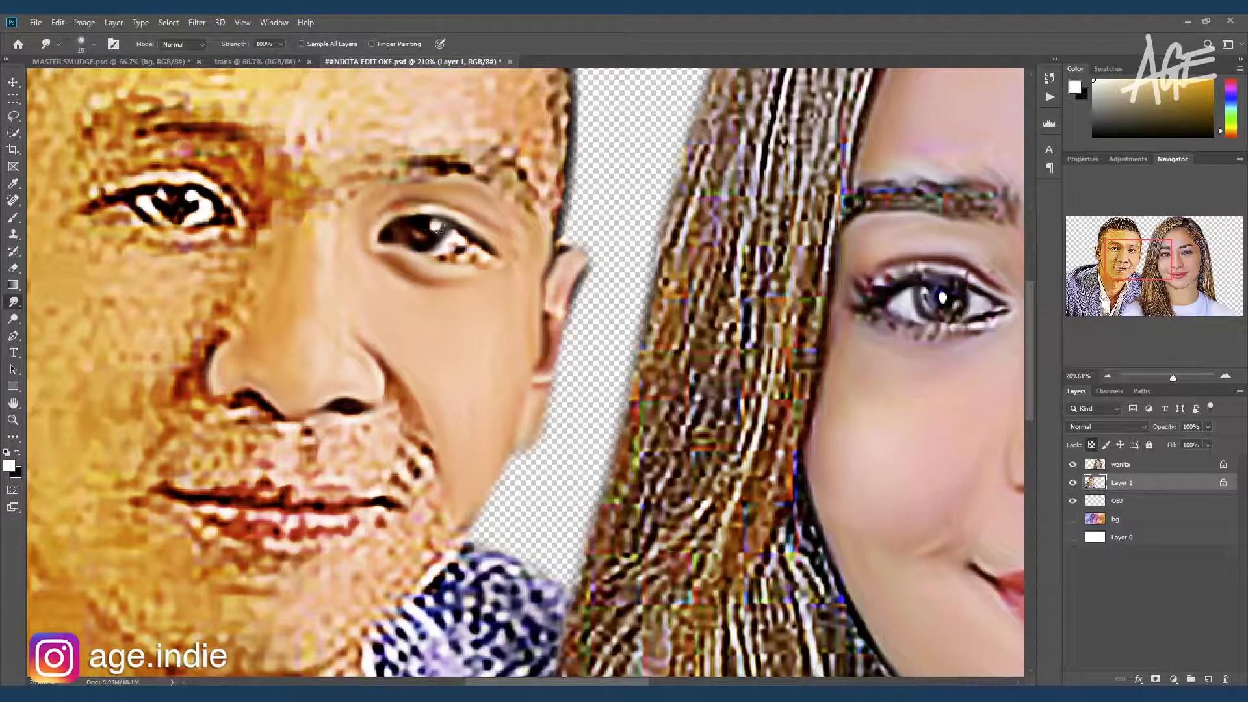
mouse_move(475, 255)
mouse_down()
mouse_move(427, 246)
mouse_move(506, 263)
mouse_up()
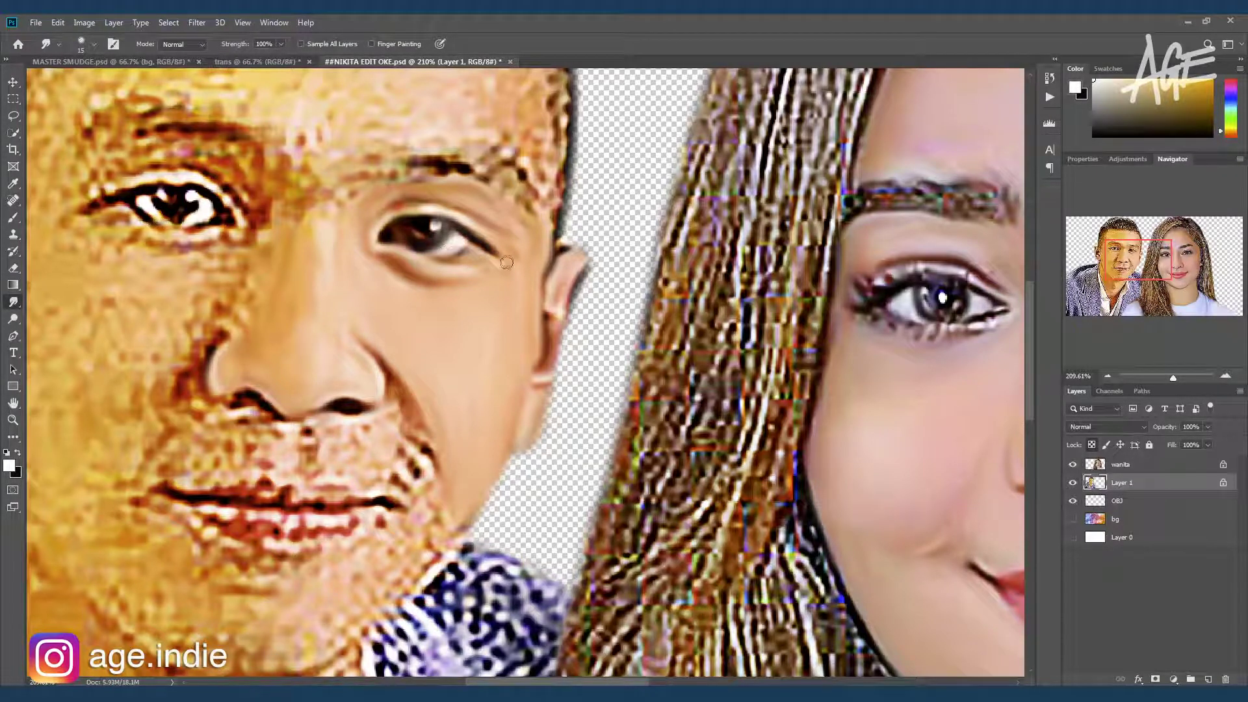
mouse_move(392, 186)
mouse_down()
mouse_move(322, 201)
mouse_move(289, 240)
mouse_move(279, 236)
mouse_move(358, 181)
mouse_move(325, 286)
mouse_up()
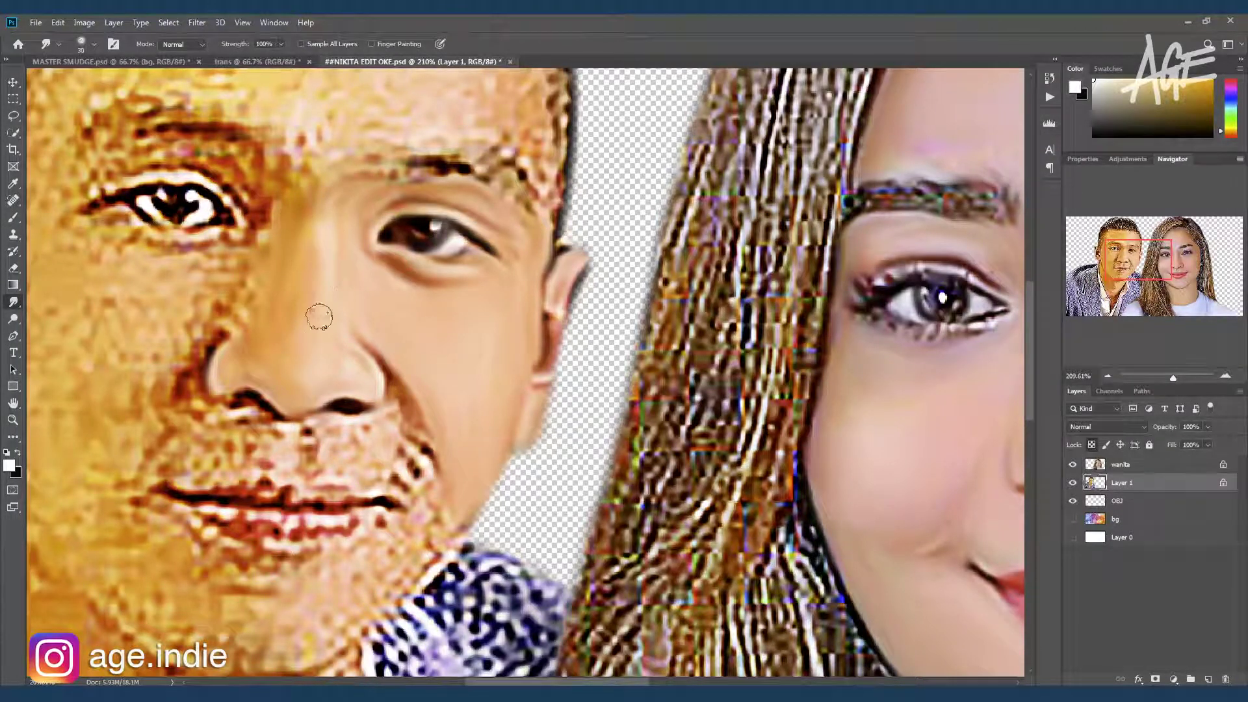
mouse_move(539, 241)
mouse_down()
mouse_move(535, 188)
mouse_move(513, 185)
mouse_move(551, 192)
mouse_up()
Re-centre on the man's face and smooth the skin beside his nose
drag(381, 455, 656, 458)
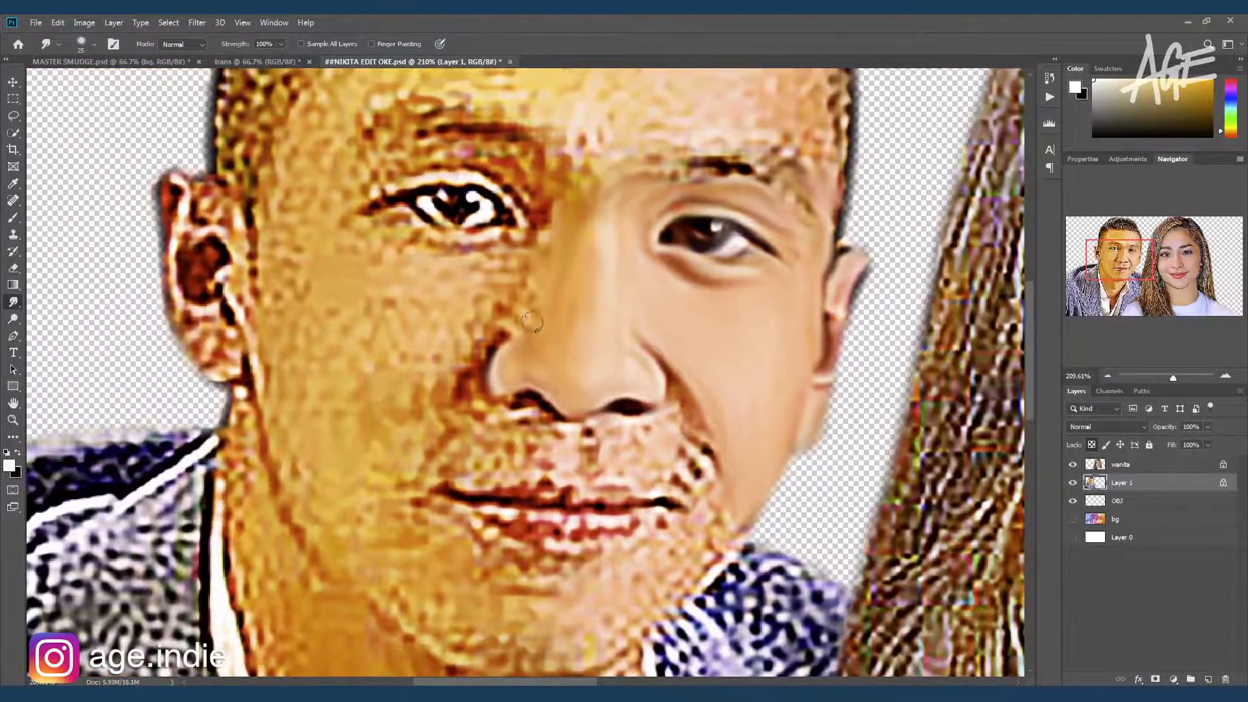
mouse_move(520, 264)
mouse_down()
mouse_move(537, 281)
mouse_move(500, 286)
mouse_move(481, 263)
mouse_move(484, 325)
mouse_move(499, 332)
mouse_move(481, 331)
mouse_move(471, 384)
mouse_move(455, 354)
mouse_move(478, 346)
mouse_move(458, 396)
mouse_move(435, 373)
mouse_move(330, 441)
mouse_move(266, 371)
mouse_move(306, 390)
mouse_move(375, 387)
mouse_move(388, 345)
mouse_move(423, 320)
mouse_move(390, 325)
mouse_move(384, 256)
mouse_move(362, 243)
mouse_move(353, 368)
mouse_move(342, 293)
mouse_move(301, 286)
mouse_move(279, 319)
mouse_move(270, 390)
mouse_move(273, 208)
mouse_up()
key(bracketright)
key(bracketright)
key(bracketright)
key(bracketleft)
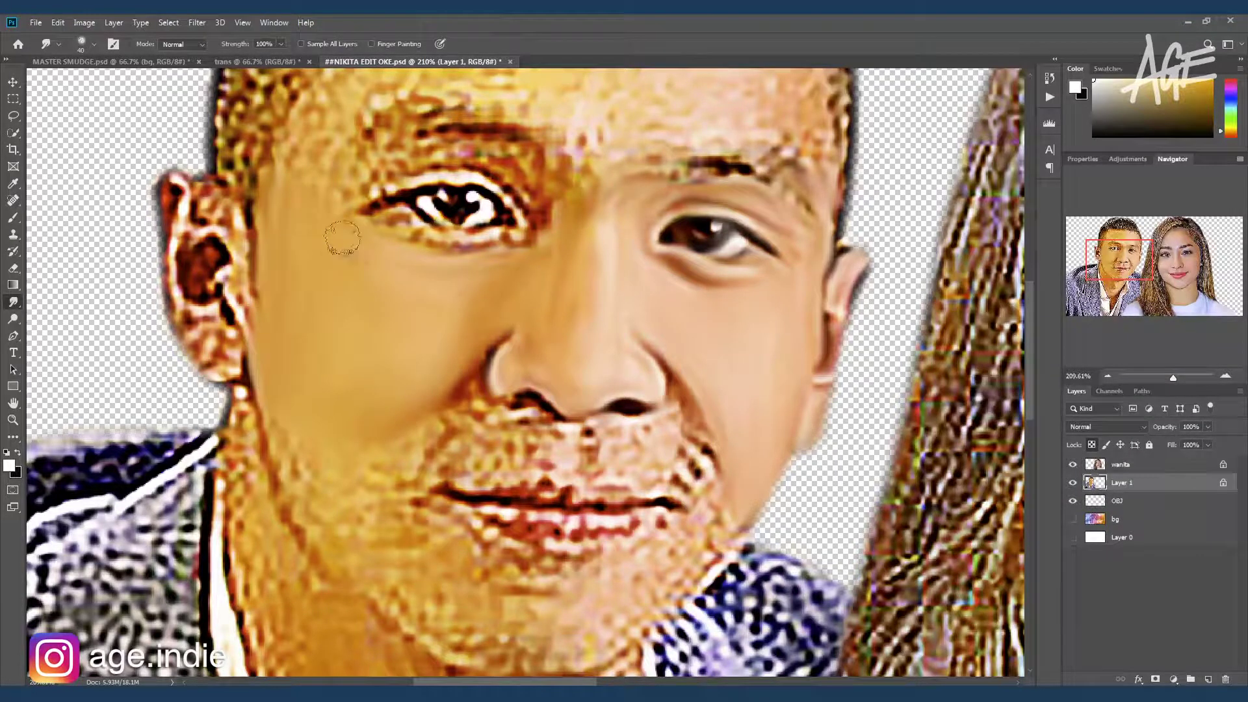
scroll(526, 370, down, 3)
drag(544, 329, 368, 325)
scroll(368, 325, up, 5)
key(bracketleft)
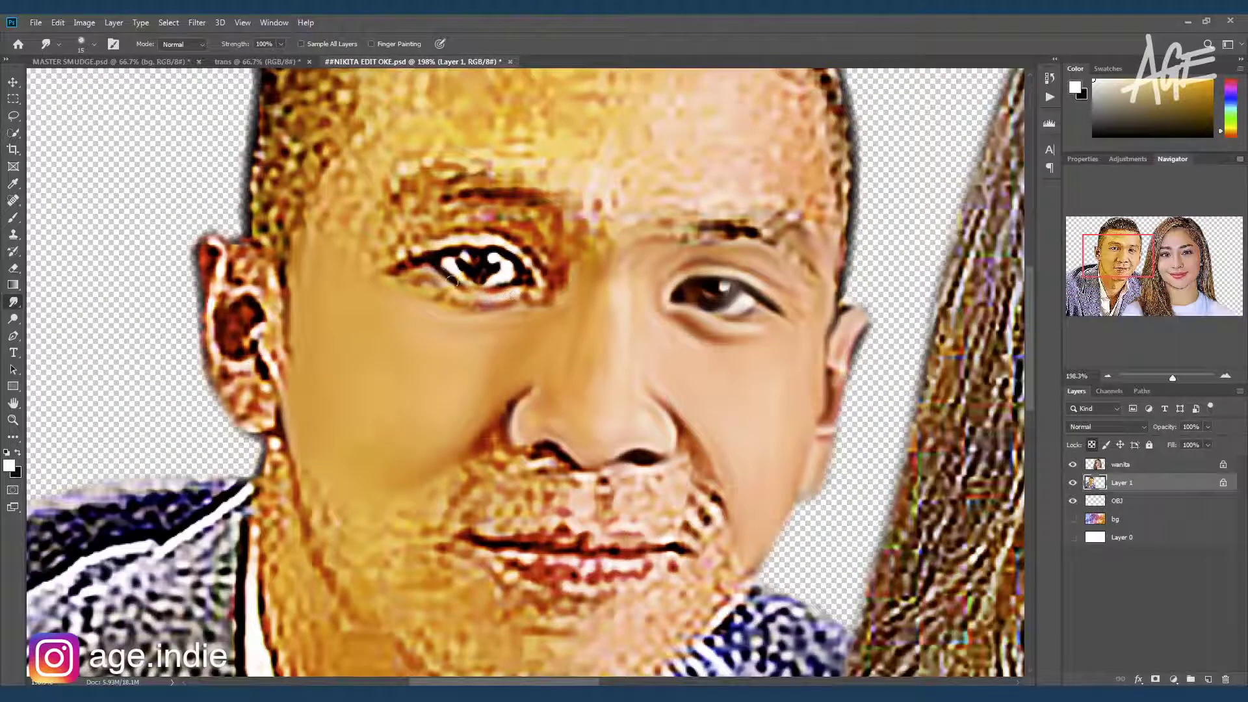
Smooth under the left eye, both eyelid lines and between the brow and eyelid
drag(491, 312, 418, 284)
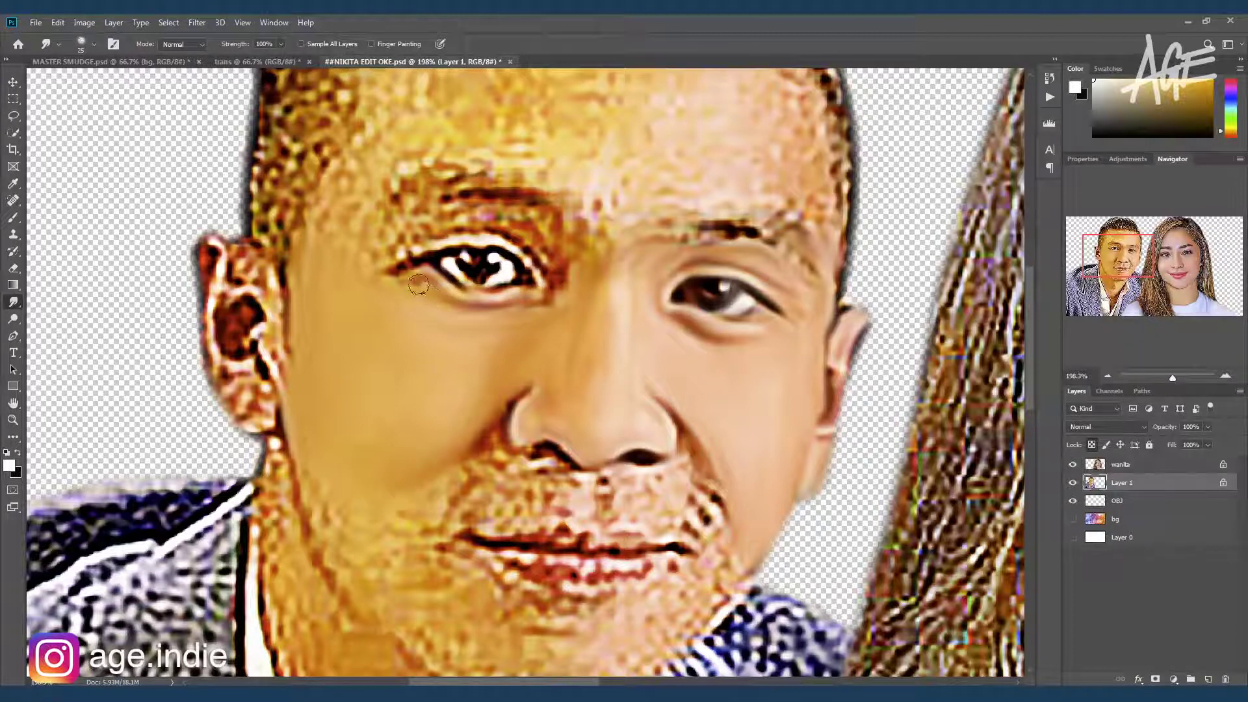
drag(522, 299, 561, 278)
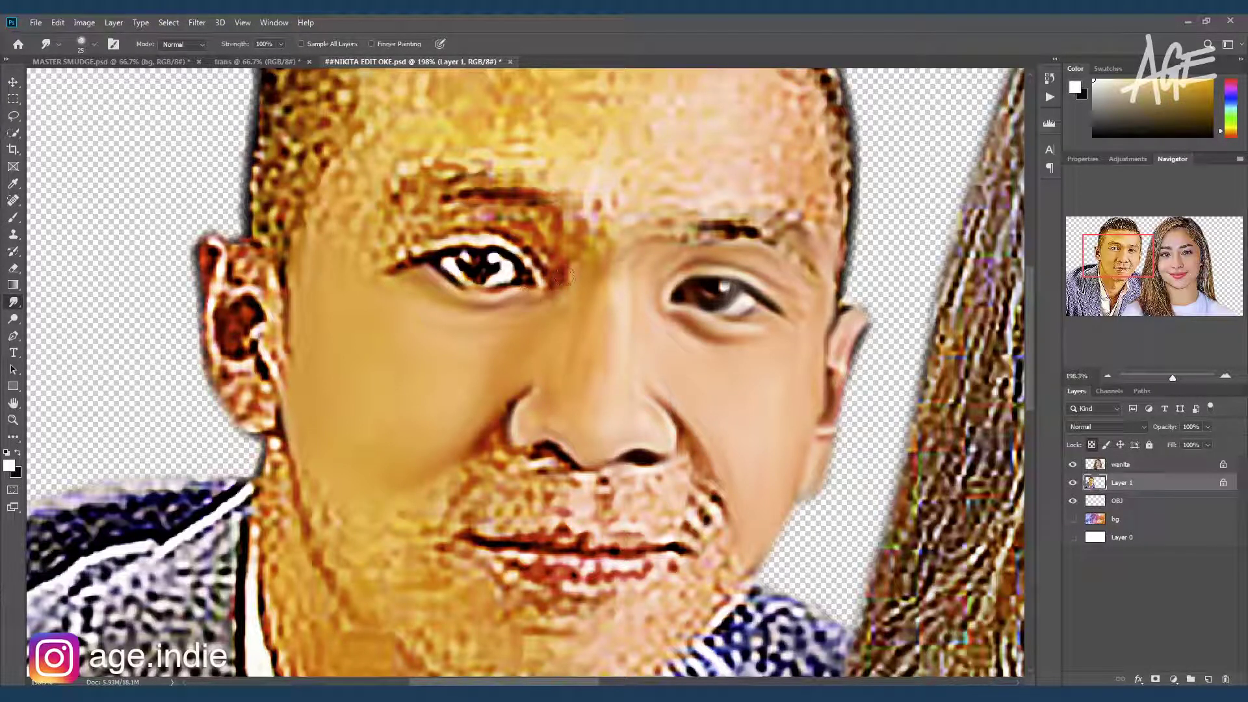
key(bracketleft)
key(bracketleft)
key(bracketleft)
drag(385, 267, 459, 256)
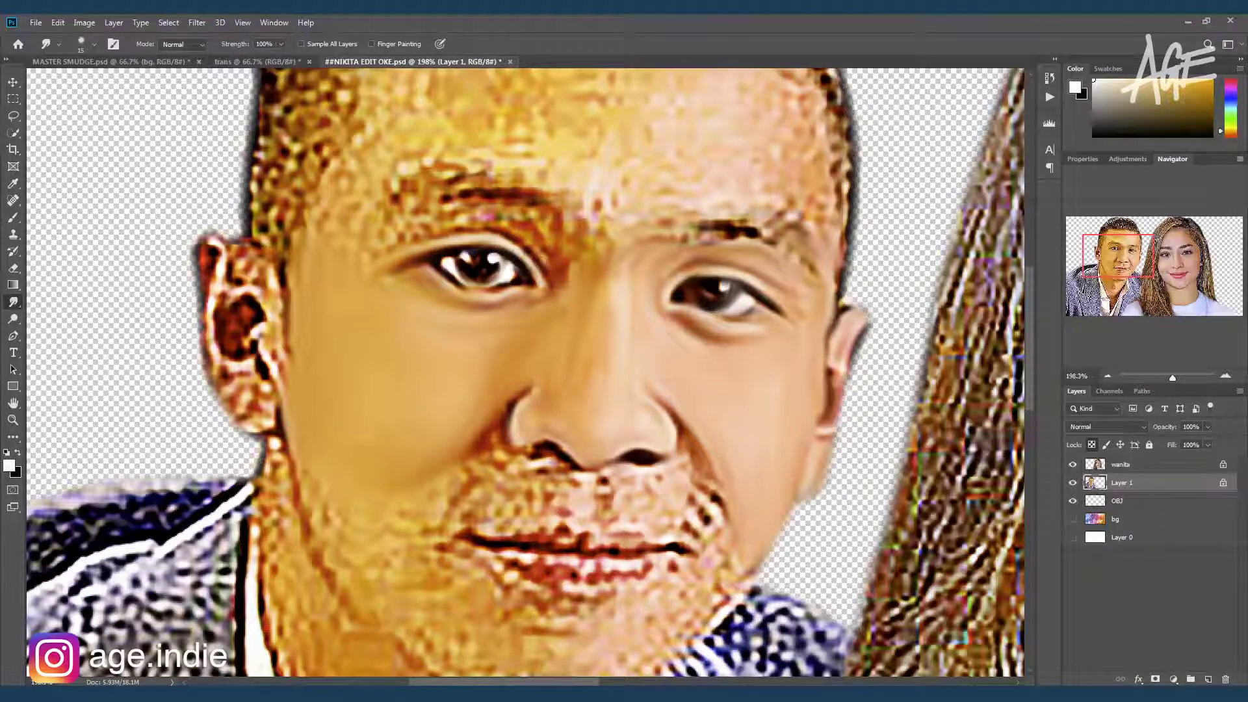
mouse_move(550, 260)
mouse_down()
mouse_move(566, 292)
mouse_move(553, 253)
mouse_move(572, 221)
mouse_move(579, 270)
mouse_up()
mouse_move(420, 223)
mouse_down()
mouse_move(528, 228)
mouse_move(377, 234)
mouse_move(455, 214)
mouse_up()
Smooth from the eyelid toward the temple, then smooth the jawline and smear its dark mark
key(bracketright)
mouse_move(548, 235)
mouse_down()
mouse_move(455, 234)
mouse_move(358, 273)
mouse_move(446, 221)
mouse_move(331, 208)
mouse_move(299, 286)
mouse_move(377, 215)
mouse_up()
key(bracketright)
key(bracketleft)
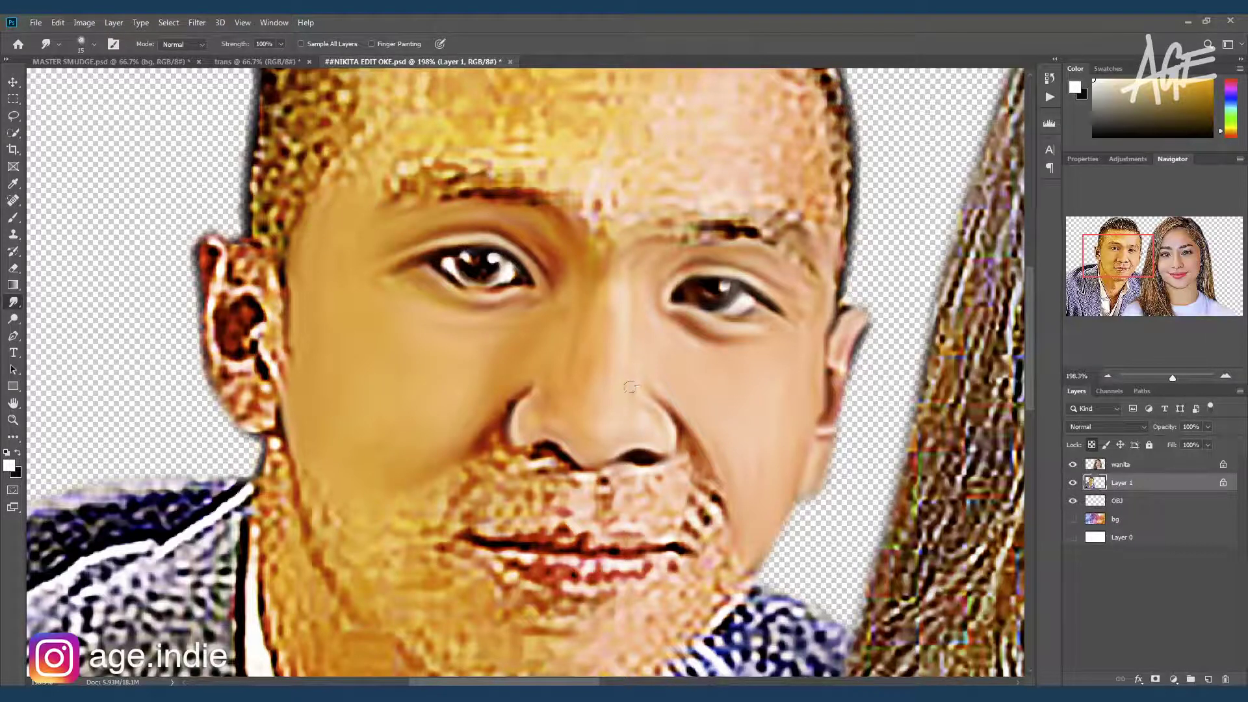
scroll(301, 411, down, 1)
drag(301, 411, 279, 387)
drag(328, 492, 311, 445)
Smooth the man's chin and jaw near the lips, the lower lip and the blotchy skin beneath it
drag(338, 492, 403, 411)
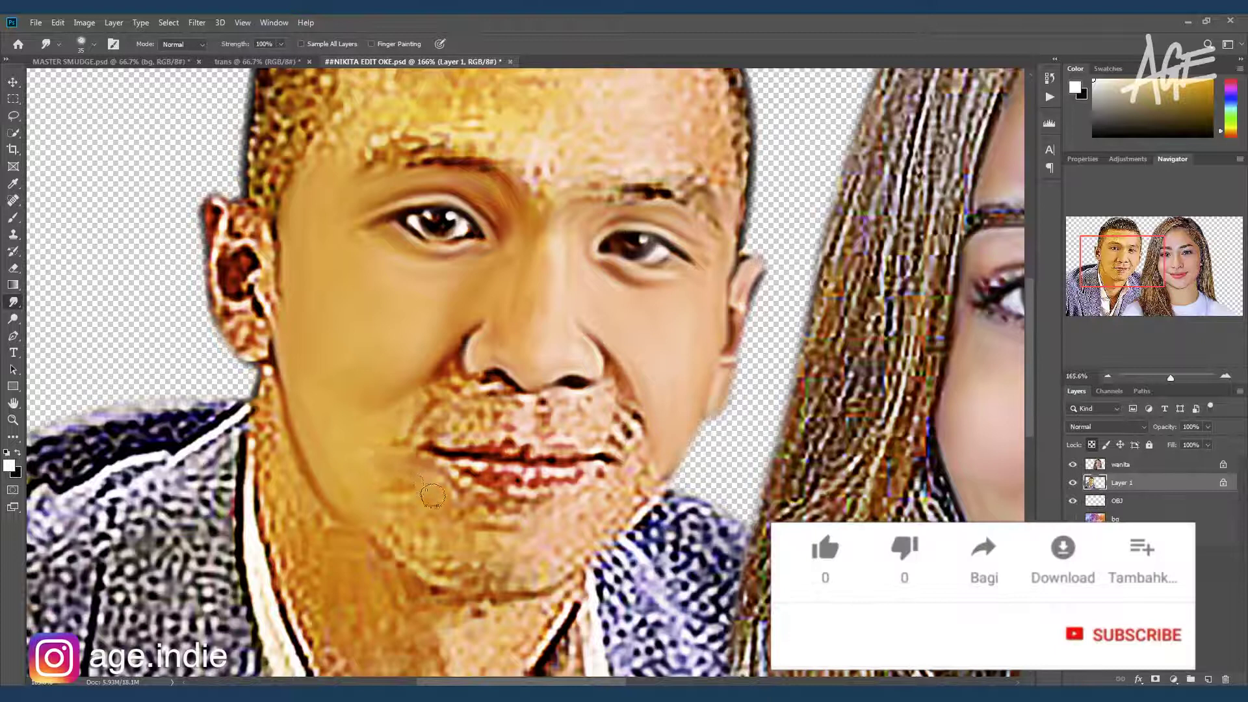
mouse_move(425, 530)
mouse_down()
mouse_move(440, 563)
mouse_move(457, 496)
mouse_move(398, 487)
mouse_up()
mouse_move(507, 534)
mouse_down()
mouse_move(507, 524)
mouse_move(472, 578)
mouse_move(533, 582)
mouse_move(562, 565)
mouse_move(647, 476)
mouse_move(607, 523)
mouse_move(528, 560)
mouse_move(518, 529)
mouse_move(468, 520)
mouse_move(565, 507)
mouse_move(550, 515)
mouse_move(607, 473)
mouse_move(585, 514)
mouse_move(628, 466)
mouse_move(644, 477)
mouse_move(630, 499)
mouse_up()
mouse_move(536, 488)
mouse_down()
mouse_move(508, 496)
mouse_move(422, 465)
mouse_up()
key(bracketright)
drag(520, 500, 539, 518)
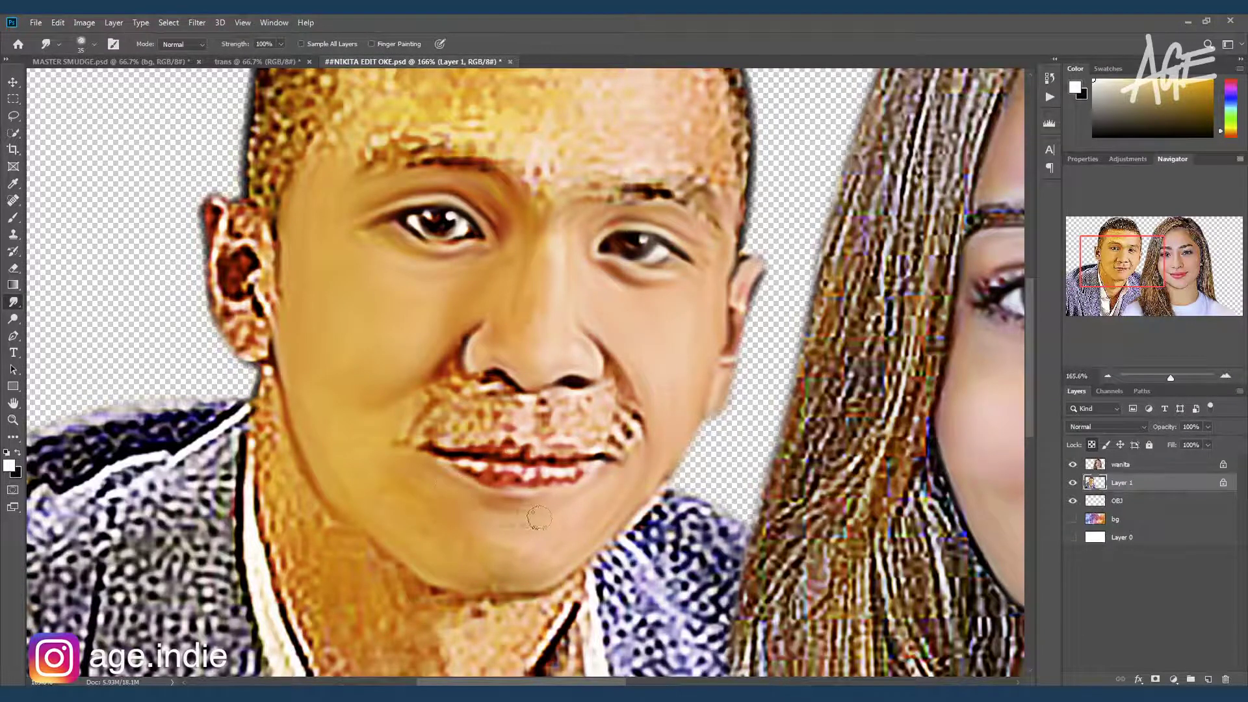
Smooth beside the left nostril, blend the lower lip with the teeth, and smooth between the brows
mouse_move(447, 373)
mouse_down()
mouse_move(459, 351)
mouse_move(405, 400)
mouse_move(490, 376)
mouse_move(520, 389)
mouse_move(514, 426)
mouse_move(403, 433)
mouse_move(510, 412)
mouse_move(492, 397)
mouse_move(406, 425)
mouse_move(557, 414)
mouse_move(545, 393)
mouse_move(572, 432)
mouse_move(595, 435)
mouse_move(605, 384)
mouse_move(624, 419)
mouse_move(600, 423)
mouse_move(614, 410)
mouse_move(630, 432)
mouse_move(647, 403)
mouse_move(620, 446)
mouse_move(644, 448)
mouse_move(604, 420)
mouse_up()
key(bracketright)
key(bracketleft)
key(bracketright)
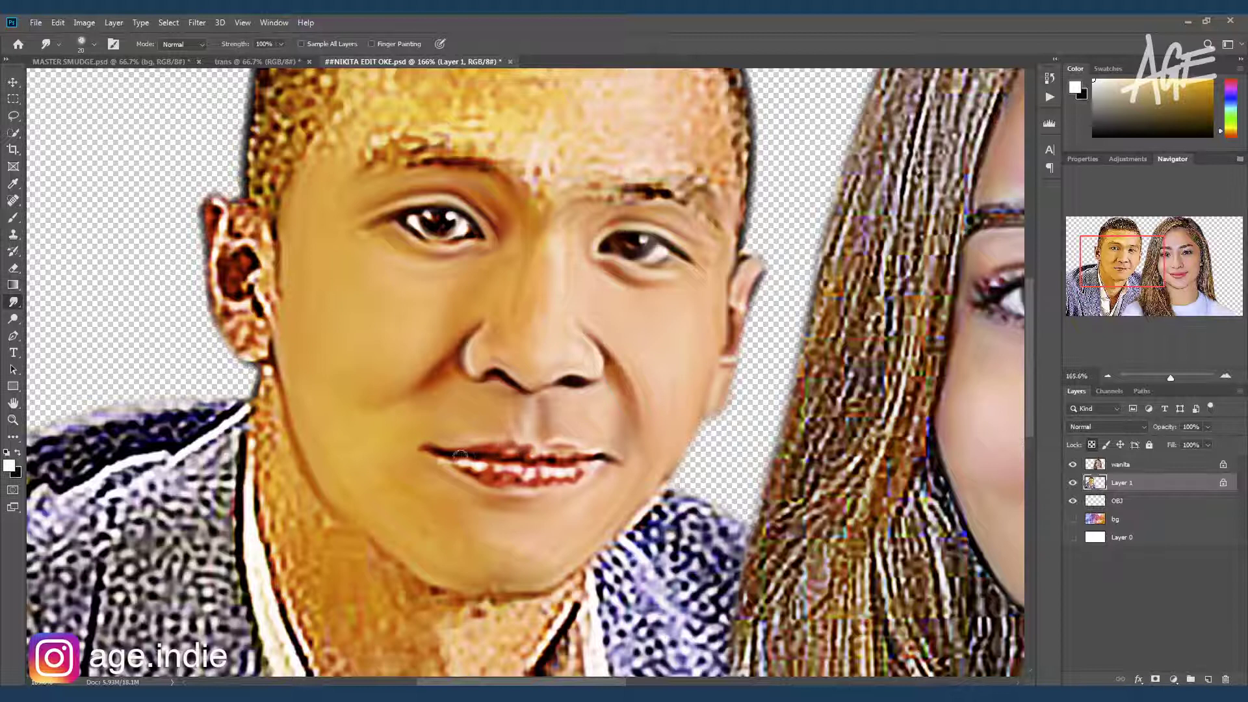
key(bracketleft)
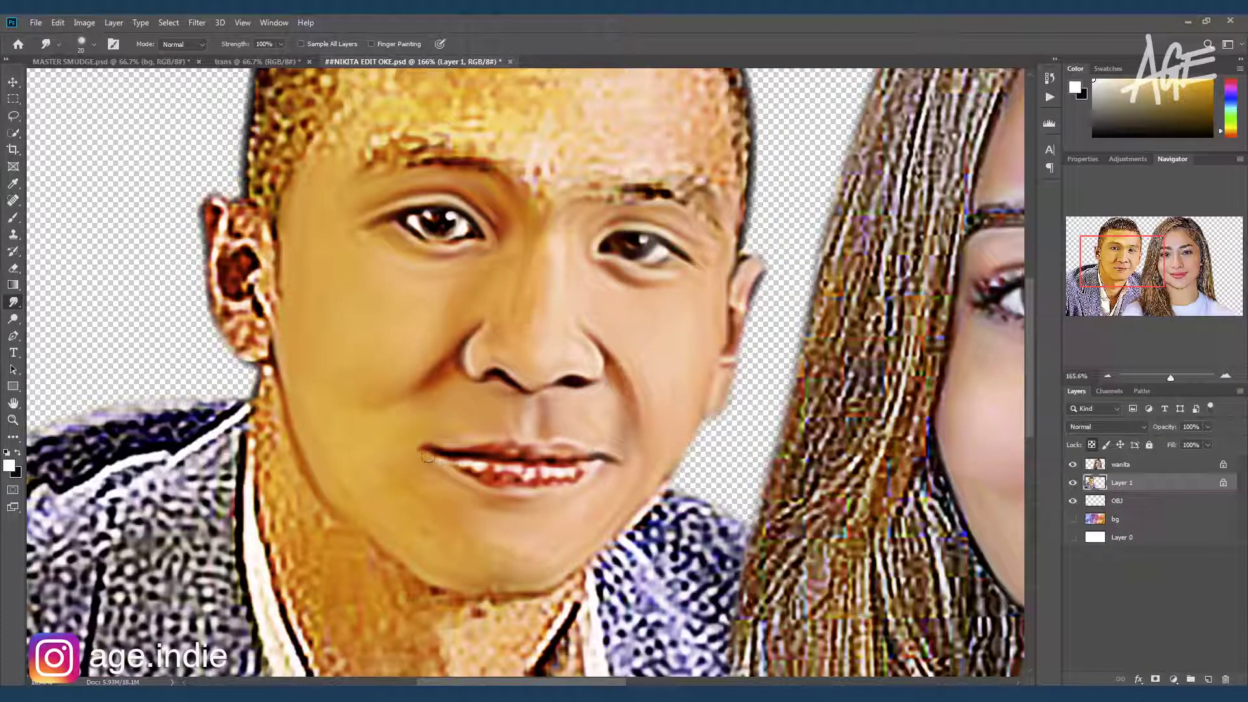
mouse_move(462, 467)
mouse_down()
mouse_move(498, 480)
mouse_move(549, 467)
mouse_up()
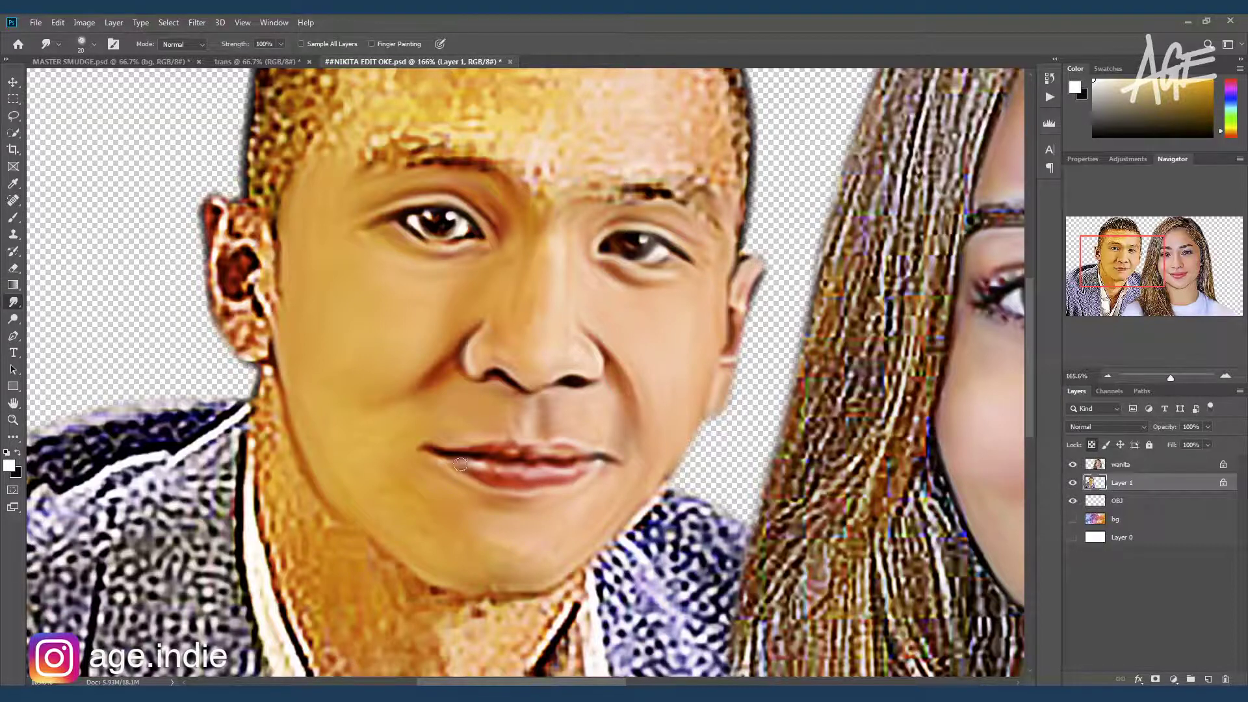
drag(571, 246, 569, 331)
mouse_move(537, 265)
mouse_down()
mouse_move(538, 276)
mouse_move(510, 244)
mouse_move(546, 286)
mouse_move(540, 267)
mouse_move(484, 234)
mouse_move(432, 223)
mouse_move(377, 244)
mouse_up()
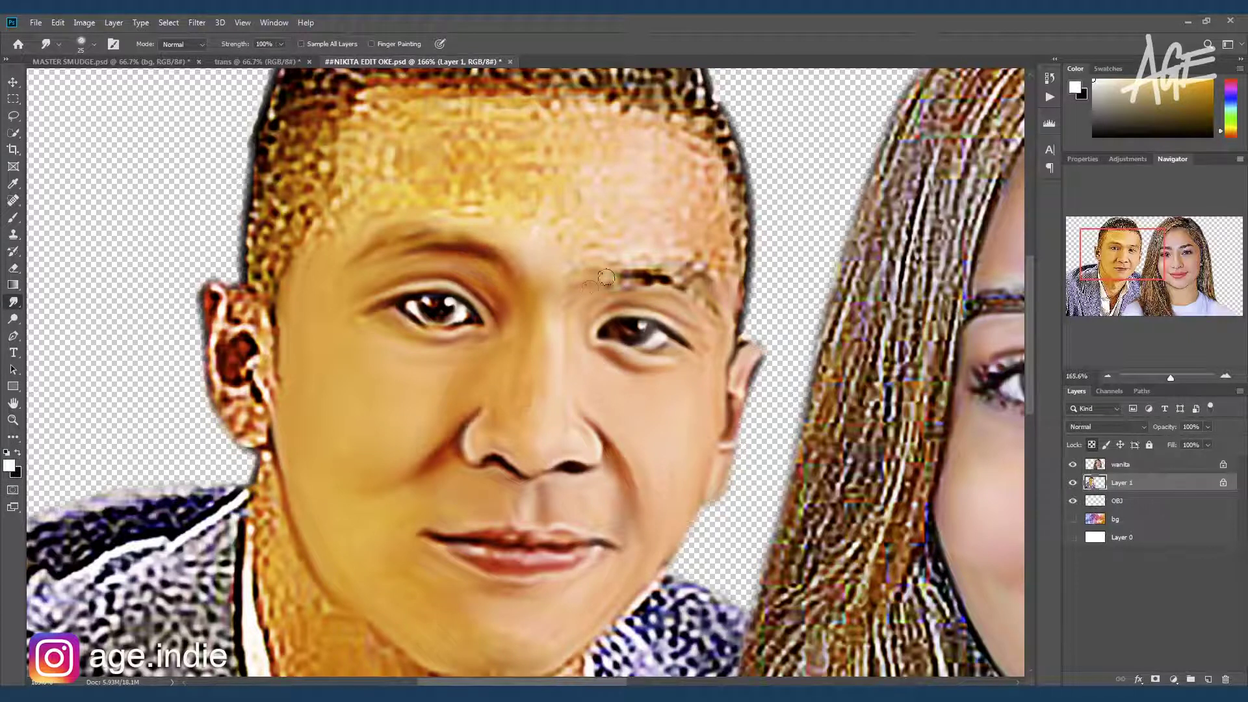
Smudge the man's right brow area and forehead up to the hairline with an enlarged brush
drag(644, 278, 679, 293)
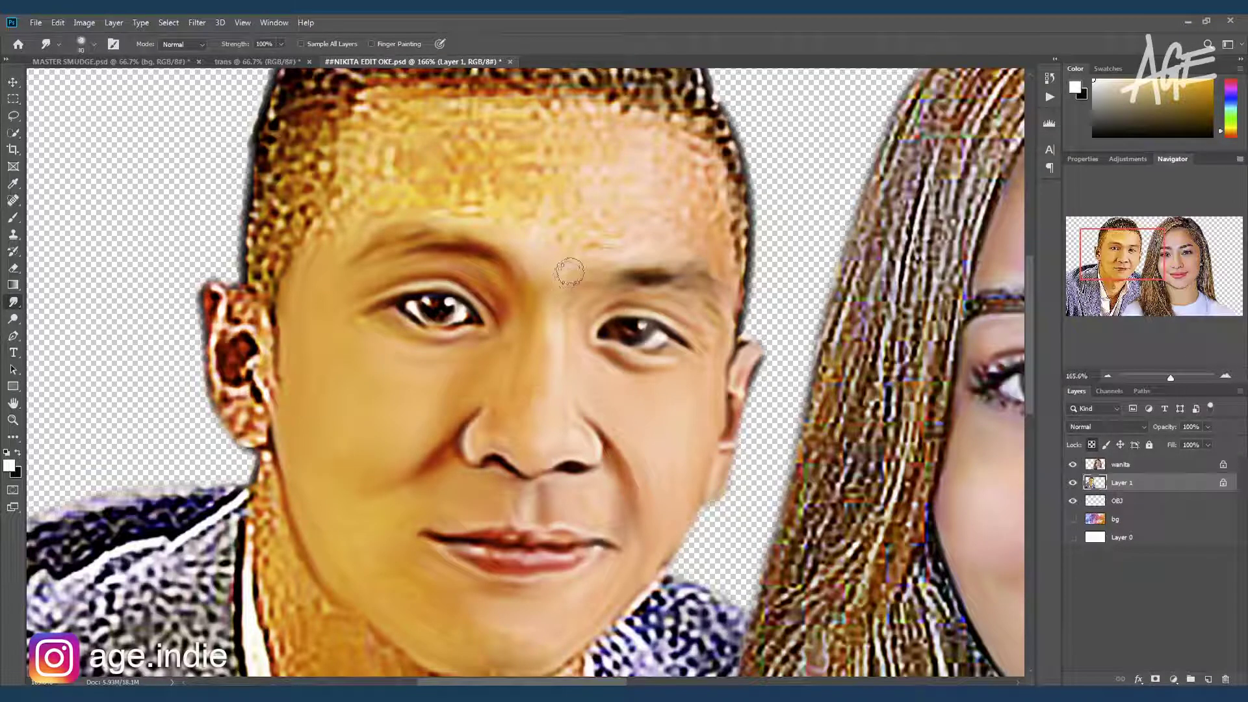
key(])
key(])
mouse_move(634, 258)
mouse_down()
mouse_move(538, 191)
mouse_move(543, 217)
mouse_move(566, 195)
mouse_move(599, 197)
mouse_move(563, 167)
mouse_move(577, 214)
mouse_move(470, 178)
mouse_move(430, 209)
mouse_move(325, 238)
mouse_move(374, 186)
mouse_move(371, 221)
mouse_move(390, 126)
mouse_move(437, 145)
mouse_move(361, 215)
mouse_move(491, 143)
mouse_move(351, 190)
mouse_up()
mouse_move(351, 190)
mouse_down()
mouse_move(452, 113)
mouse_move(364, 114)
mouse_up()
drag(365, 114, 354, 134)
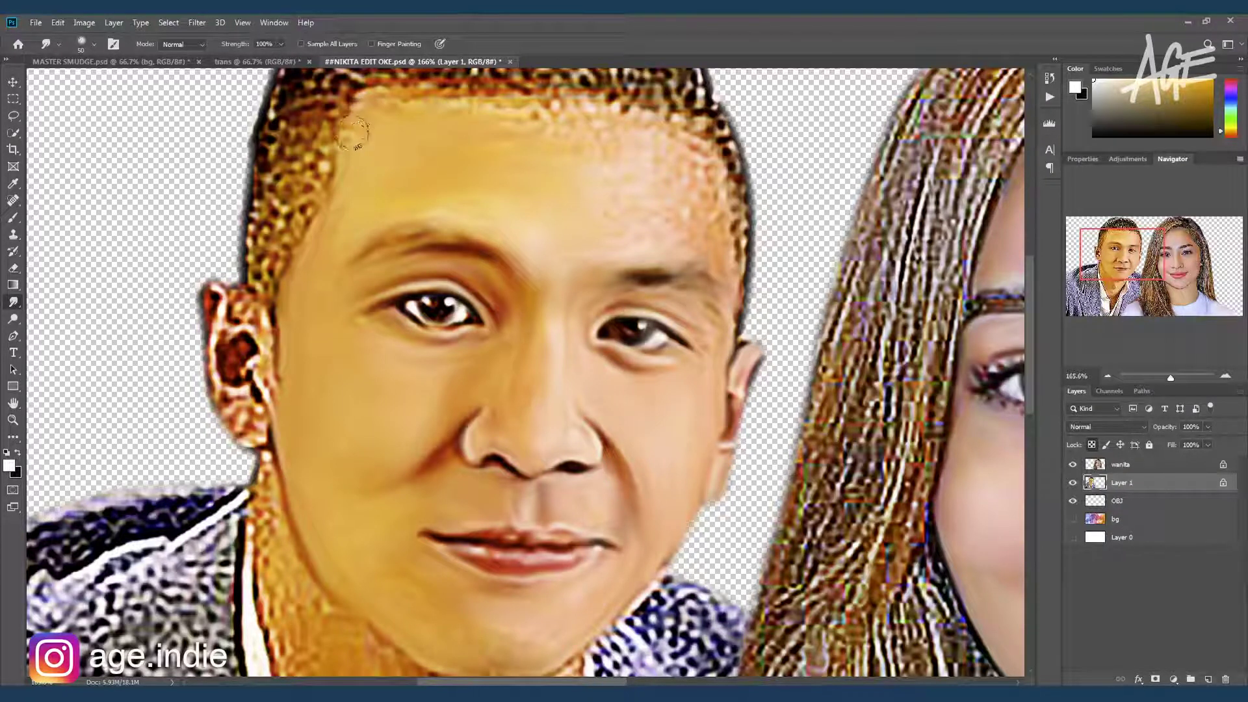
drag(348, 187, 368, 171)
mouse_move(574, 129)
mouse_down()
mouse_move(423, 112)
mouse_move(532, 119)
mouse_move(534, 149)
mouse_move(599, 240)
mouse_move(691, 200)
mouse_move(729, 268)
mouse_move(698, 162)
mouse_move(617, 111)
mouse_move(572, 149)
mouse_move(655, 148)
mouse_up()
mouse_move(658, 192)
mouse_down()
mouse_move(635, 131)
mouse_move(603, 121)
mouse_up()
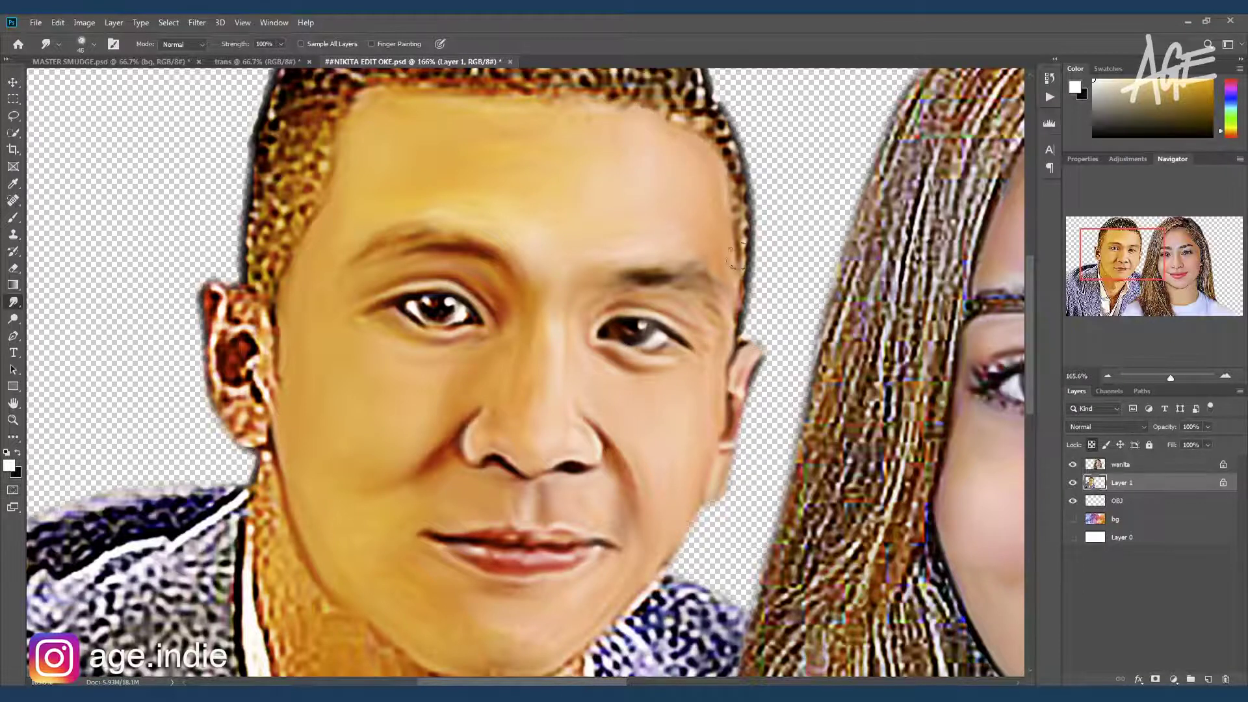
Blend the man's ear edge, dark inner cavity and highlights into soft skin
drag(586, 372, 681, 333)
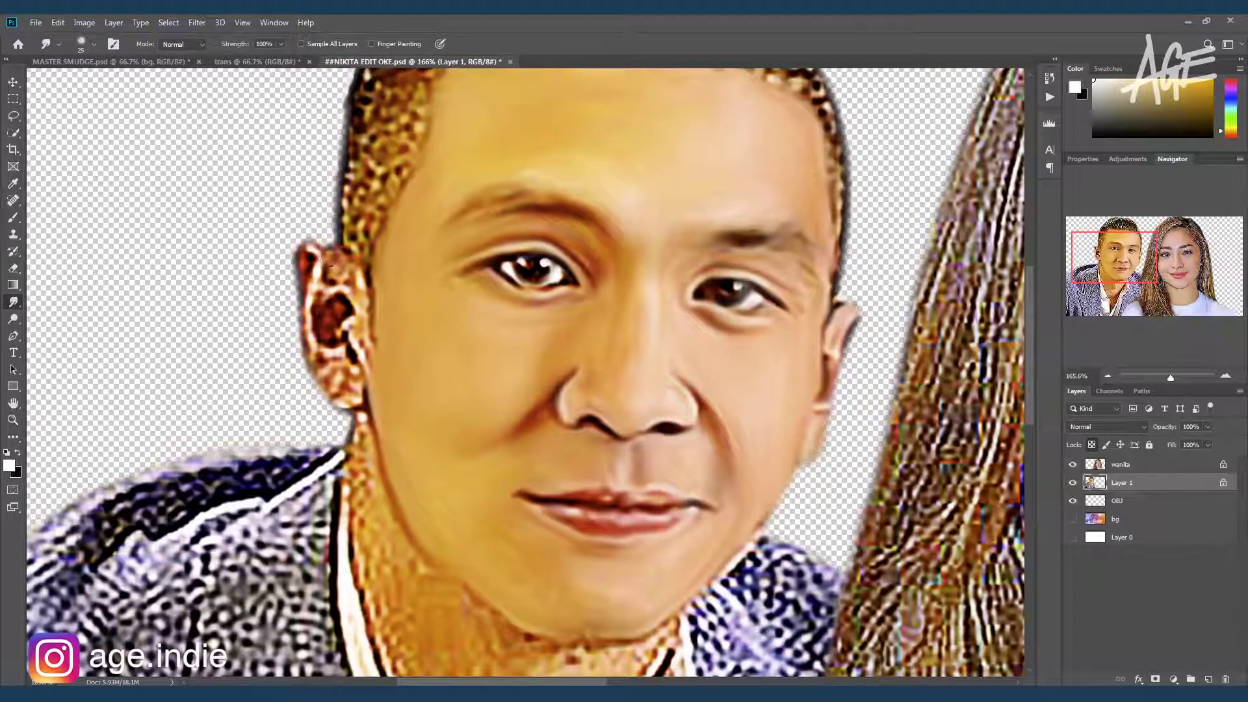
drag(301, 298, 328, 392)
drag(356, 337, 354, 360)
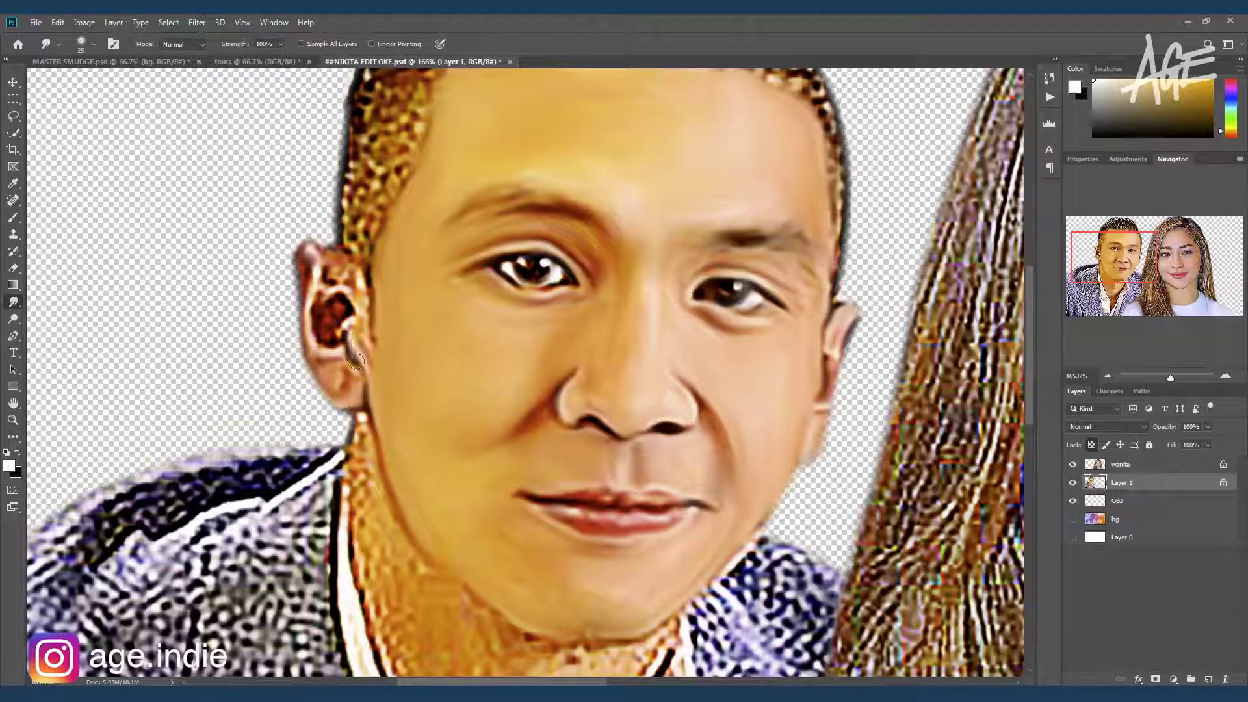
mouse_move(322, 322)
mouse_down()
mouse_move(348, 286)
mouse_move(364, 364)
mouse_up()
drag(364, 286, 328, 273)
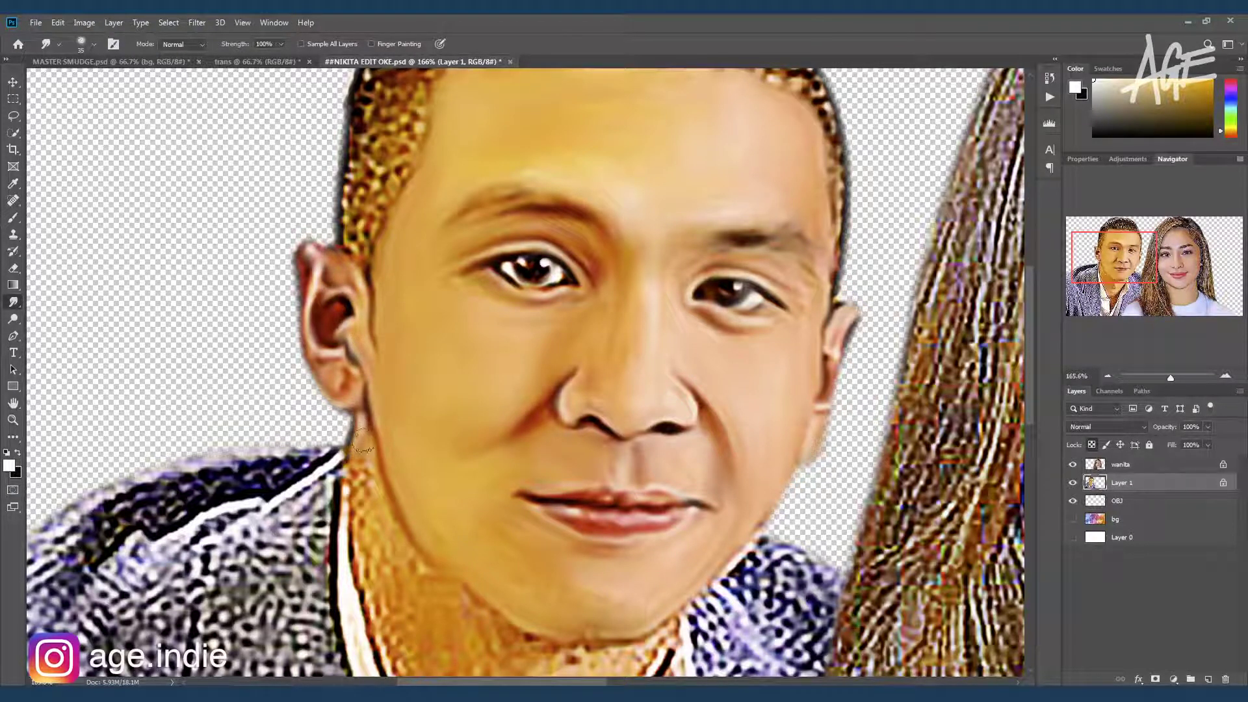
Smudge the speckled texture on the man's neck from jaw to collar and under the chin
scroll(362, 442, down, 2)
scroll(467, 343, down, 3)
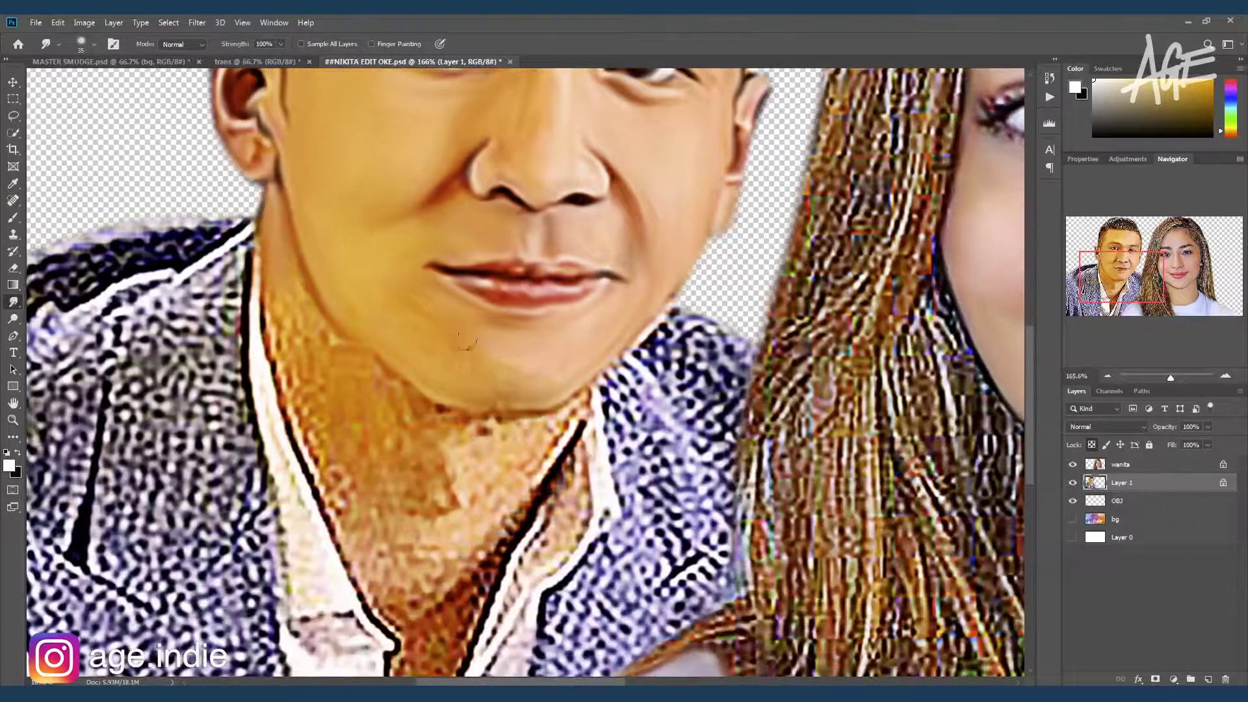
mouse_move(291, 350)
mouse_down()
mouse_move(276, 335)
mouse_move(322, 471)
mouse_up()
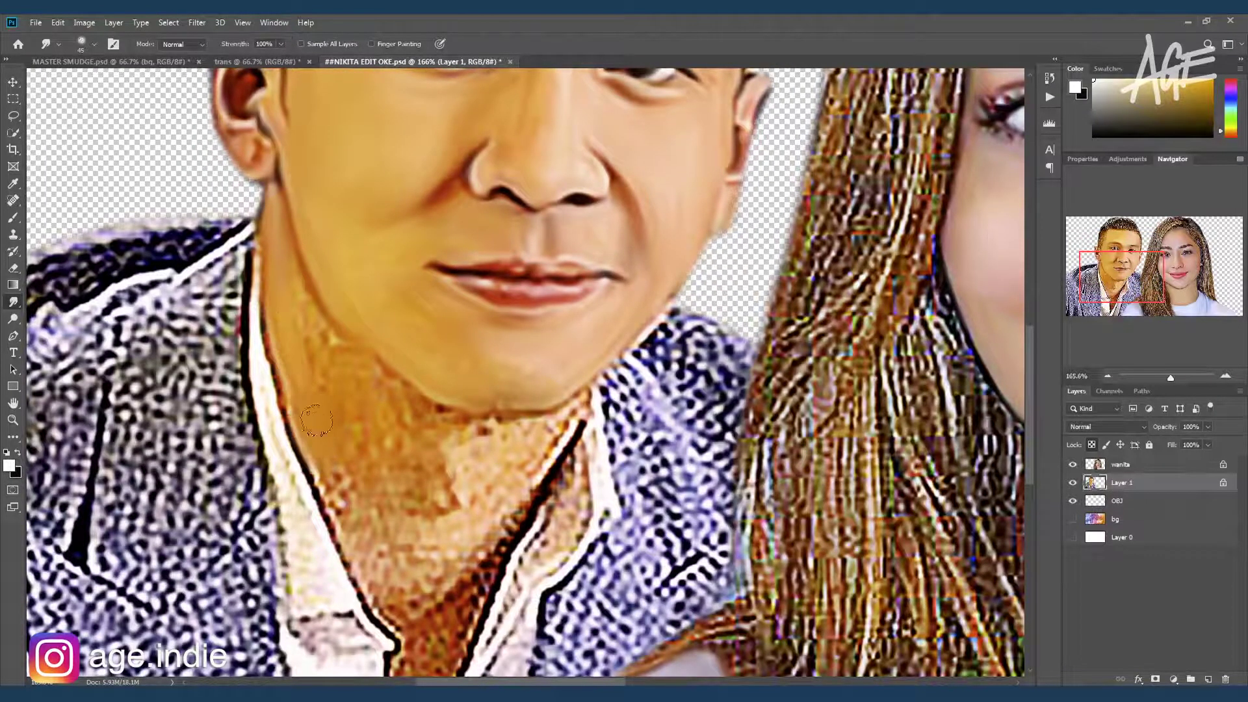
drag(299, 426, 345, 513)
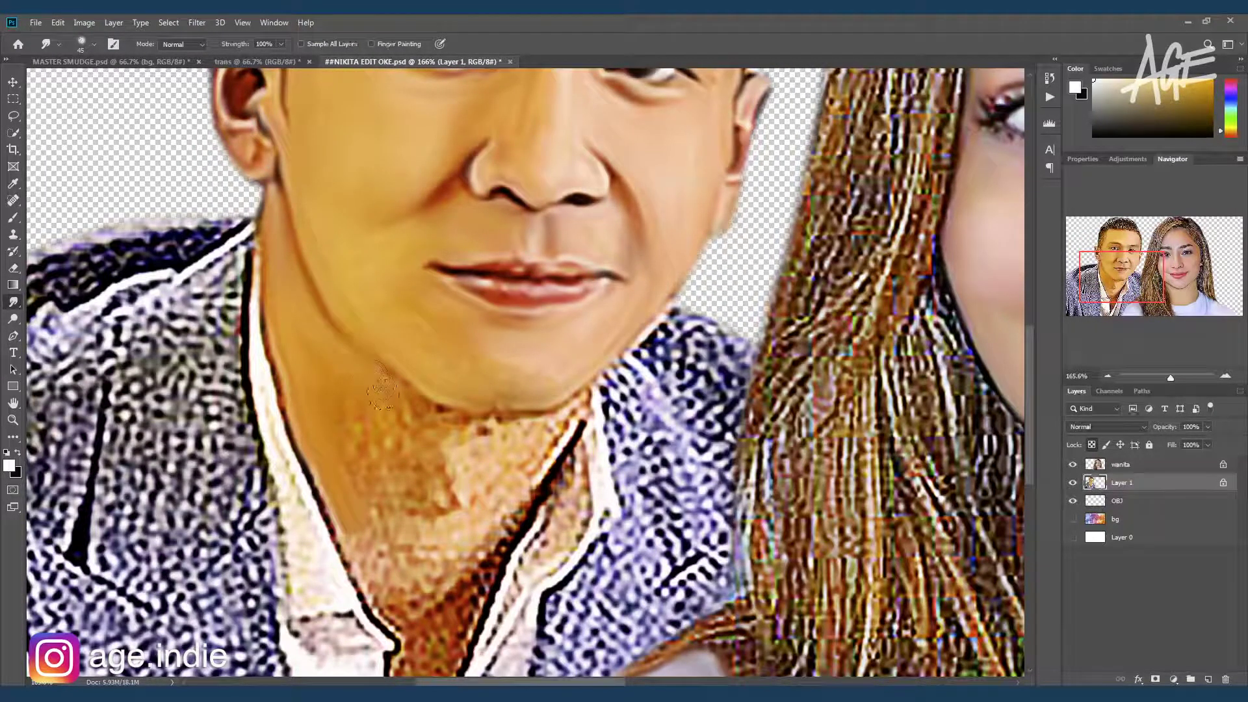
drag(292, 383, 338, 533)
drag(286, 416, 396, 449)
drag(436, 494, 397, 514)
key(bracketleft)
key(bracketleft)
mouse_move(322, 393)
mouse_down()
mouse_move(377, 553)
mouse_move(364, 575)
mouse_move(403, 604)
mouse_move(471, 481)
mouse_move(485, 426)
mouse_move(453, 420)
mouse_up()
mouse_move(549, 428)
mouse_down()
mouse_move(565, 459)
mouse_move(510, 485)
mouse_move(529, 448)
mouse_move(473, 537)
mouse_up()
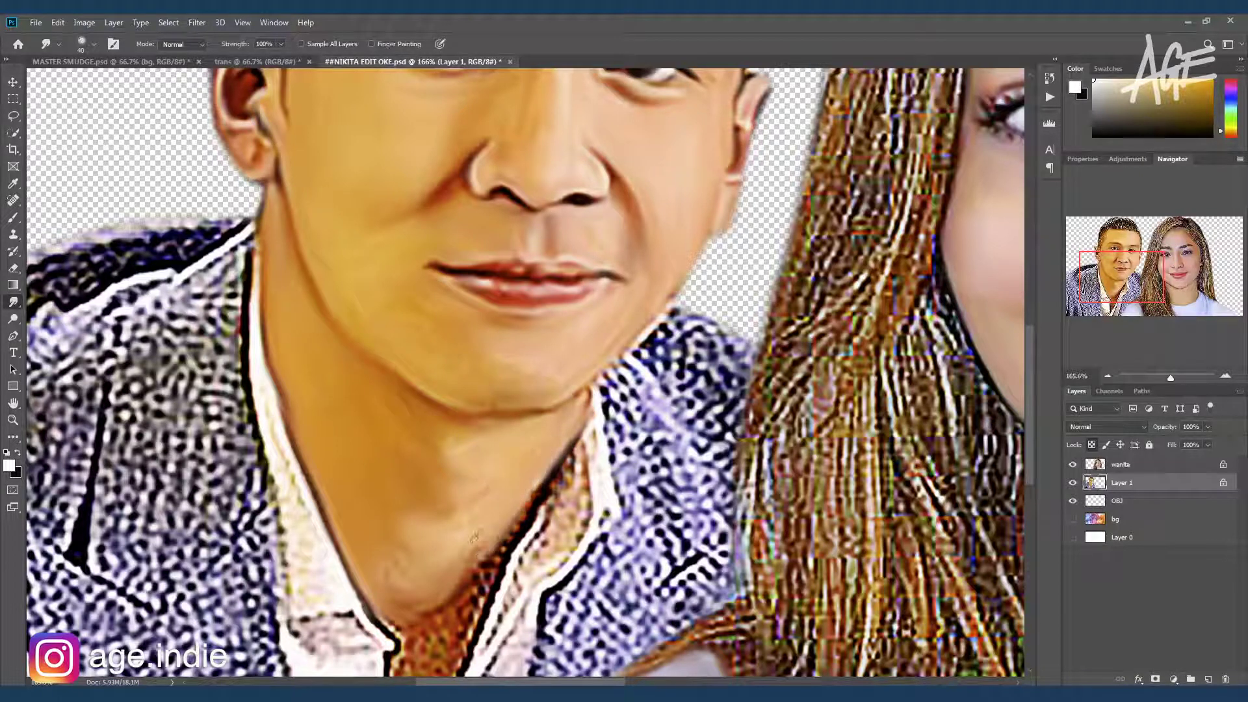
Blend the dark collar line and collar edge into the neck
scroll(555, 475, down, 3)
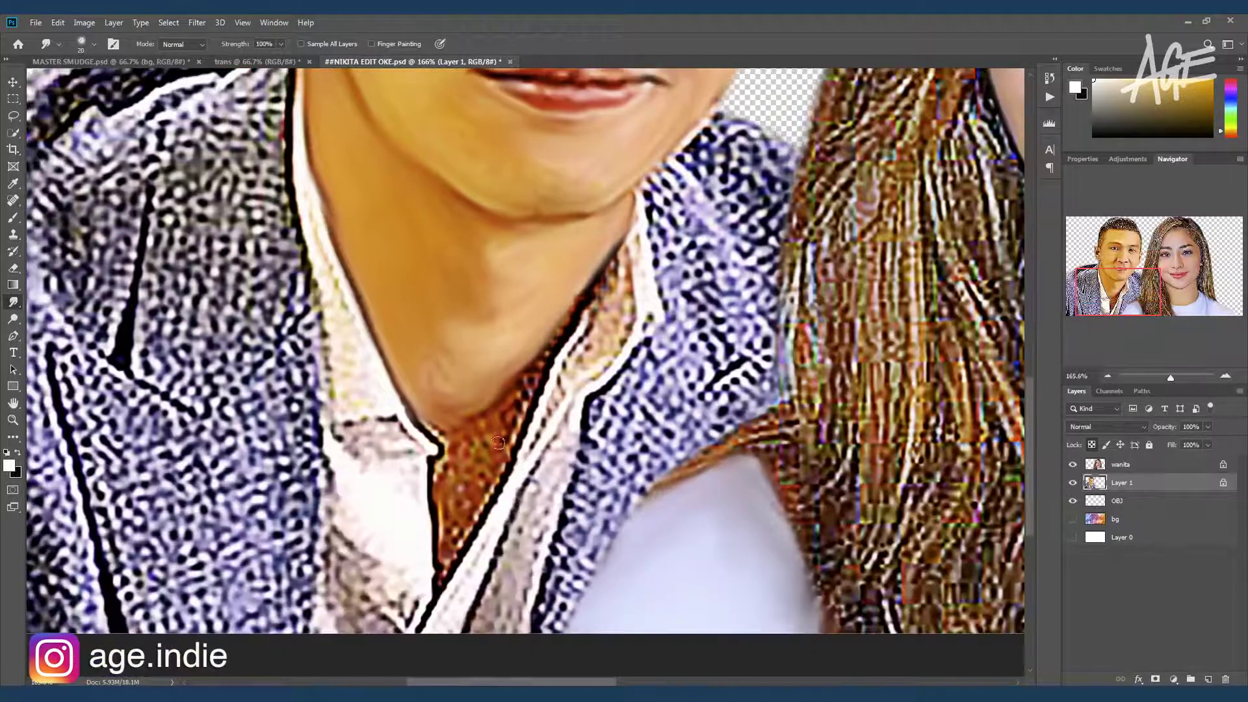
mouse_move(448, 429)
mouse_down()
mouse_move(435, 451)
mouse_move(448, 552)
mouse_move(491, 457)
mouse_move(464, 455)
mouse_move(520, 403)
mouse_move(611, 247)
mouse_move(487, 458)
mouse_move(452, 572)
mouse_up()
mouse_move(626, 261)
mouse_down()
mouse_move(637, 227)
mouse_move(468, 617)
mouse_up()
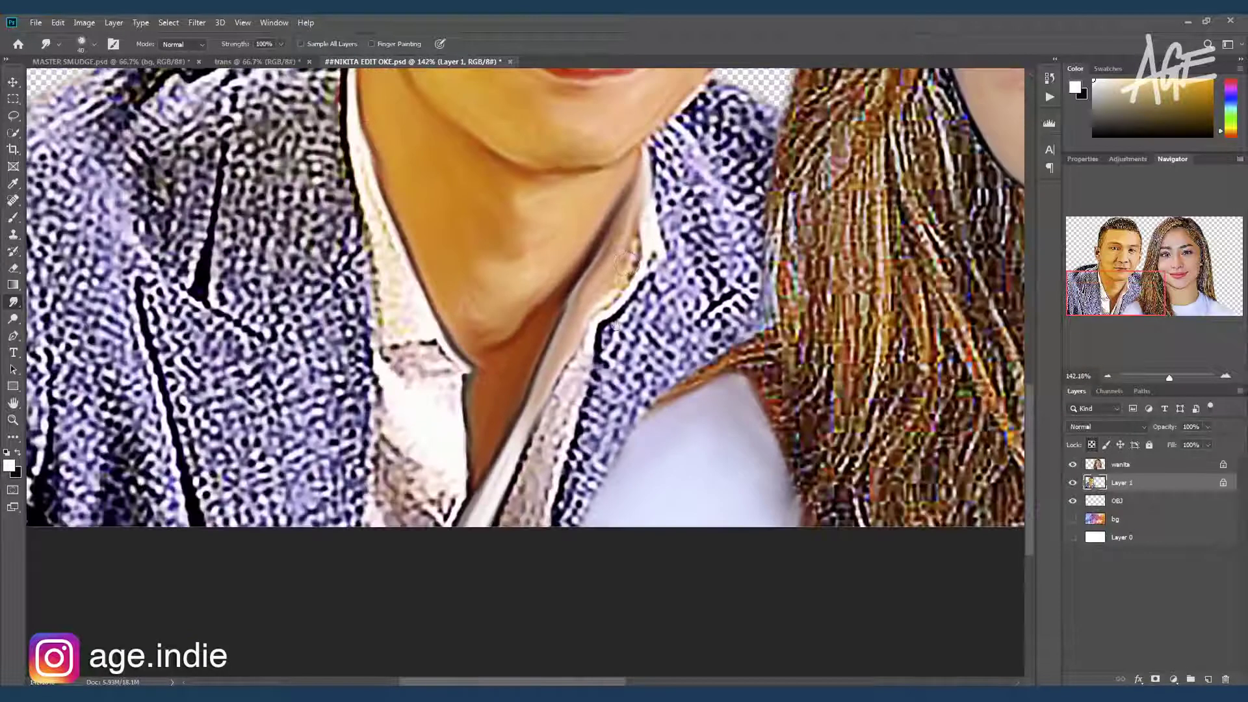
mouse_move(647, 218)
mouse_down()
mouse_move(614, 302)
mouse_move(585, 335)
mouse_up()
drag(663, 192, 517, 525)
Smooth the speckled white shirt collar strip beside and below the neck, including the pinkish patch
drag(578, 384, 527, 516)
drag(572, 361, 540, 528)
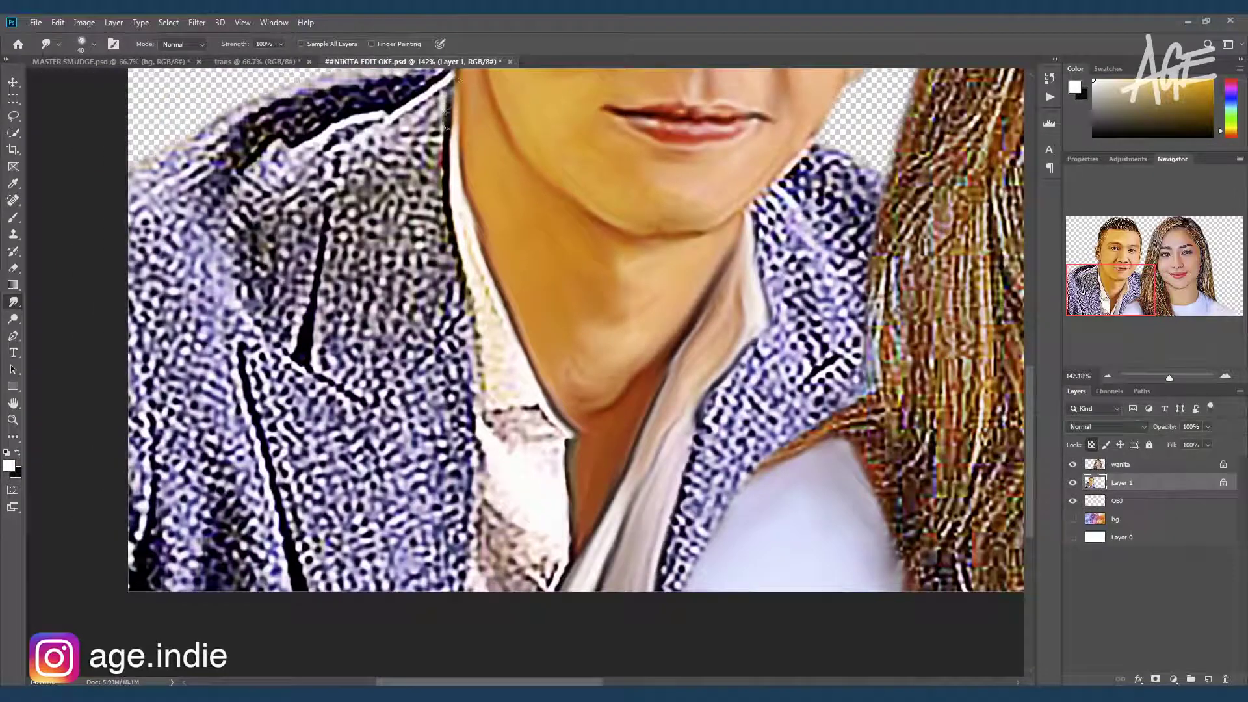
drag(475, 263, 498, 371)
drag(471, 299, 501, 422)
mouse_move(500, 351)
mouse_down()
mouse_move(547, 424)
mouse_move(494, 455)
mouse_move(520, 507)
mouse_up()
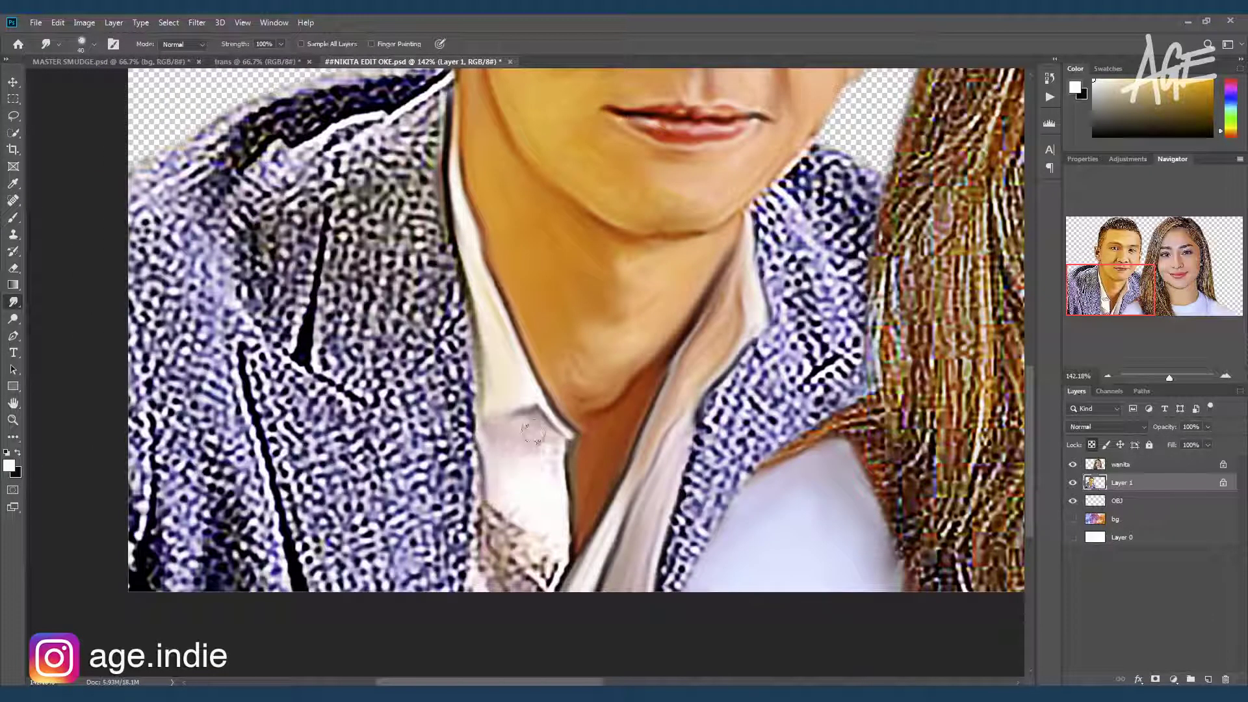
drag(520, 426, 559, 507)
mouse_move(553, 455)
mouse_down()
mouse_move(547, 602)
mouse_move(513, 514)
mouse_up()
mouse_move(504, 504)
mouse_down()
mouse_move(494, 588)
mouse_move(538, 557)
mouse_move(542, 589)
mouse_up()
Smudge the blue jacket collar beside the neck, down the lapel and at the shoulder
scroll(787, 361, down, 3)
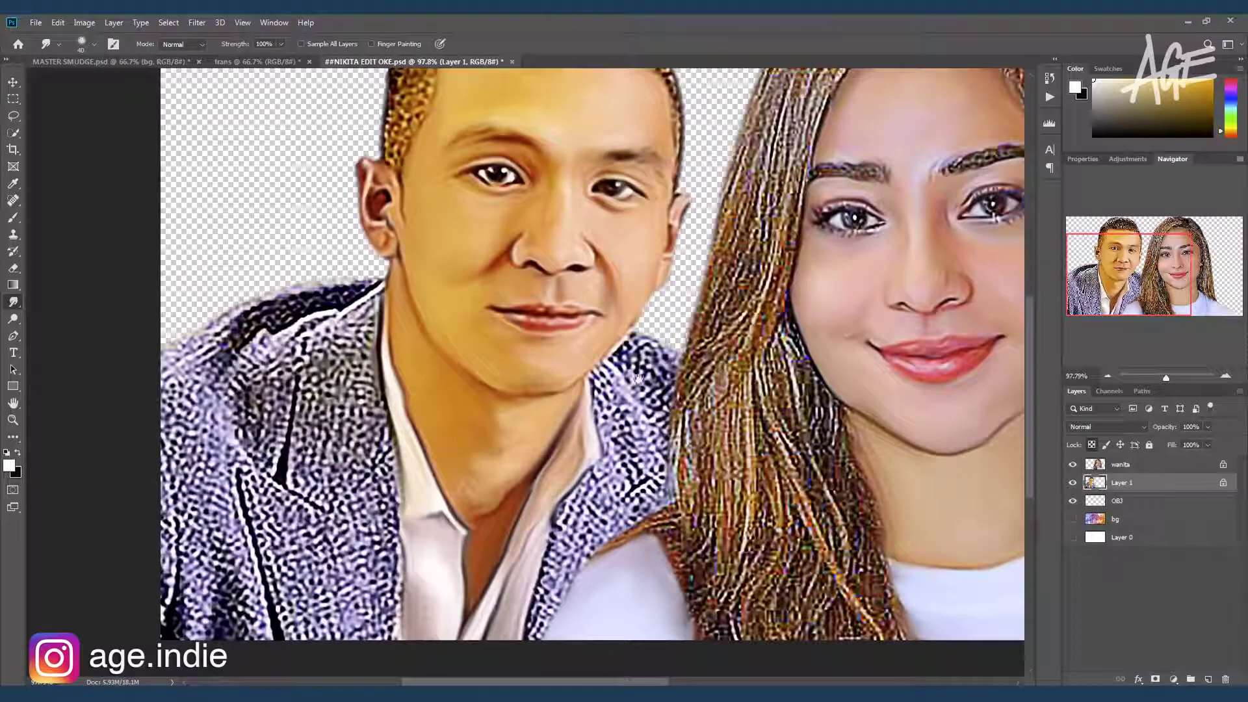
key(bracketright)
key(bracketright)
mouse_move(604, 390)
mouse_down()
mouse_move(611, 455)
mouse_move(627, 436)
mouse_up()
mouse_move(621, 367)
mouse_down()
mouse_move(624, 475)
mouse_move(566, 520)
mouse_up()
key(bracketleft)
drag(618, 487, 572, 533)
drag(650, 461, 592, 517)
mouse_move(634, 481)
mouse_down()
mouse_move(559, 546)
mouse_move(546, 578)
mouse_up()
mouse_move(546, 631)
mouse_down()
mouse_move(604, 513)
mouse_move(585, 558)
mouse_up()
mouse_move(663, 481)
mouse_down()
mouse_move(621, 523)
mouse_move(631, 511)
mouse_up()
Smooth the speckled jacket collar edges next to the hair and beside the shirt
drag(626, 351, 632, 387)
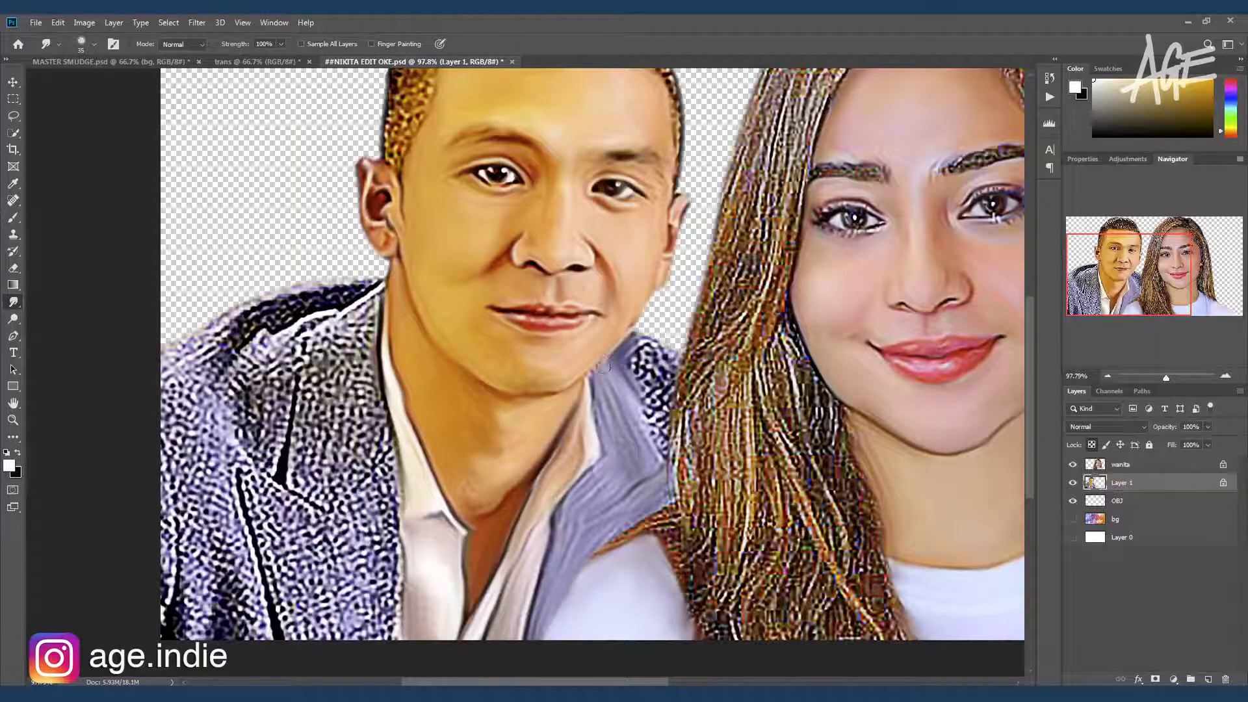
mouse_move(631, 357)
mouse_down()
mouse_move(650, 355)
mouse_move(658, 429)
mouse_up()
key(bracketright)
drag(660, 371, 657, 416)
drag(657, 348, 666, 420)
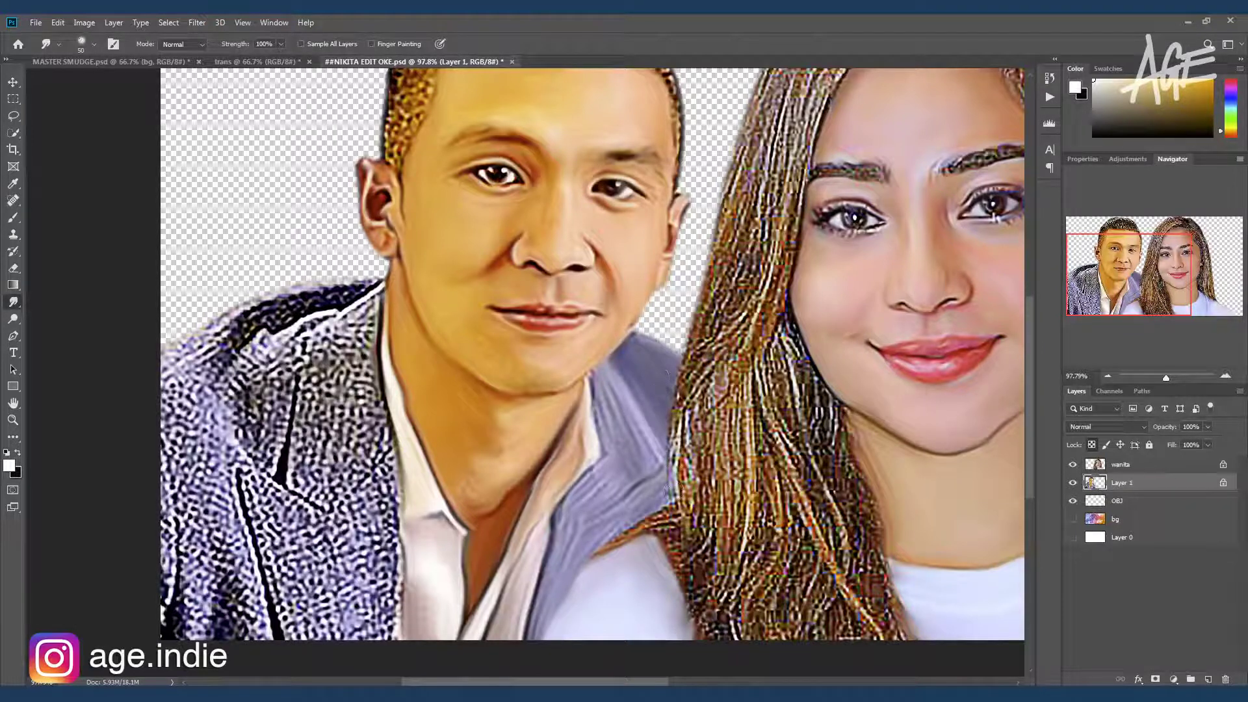
mouse_move(366, 340)
mouse_down()
mouse_move(325, 346)
mouse_move(351, 481)
mouse_move(351, 650)
mouse_up()
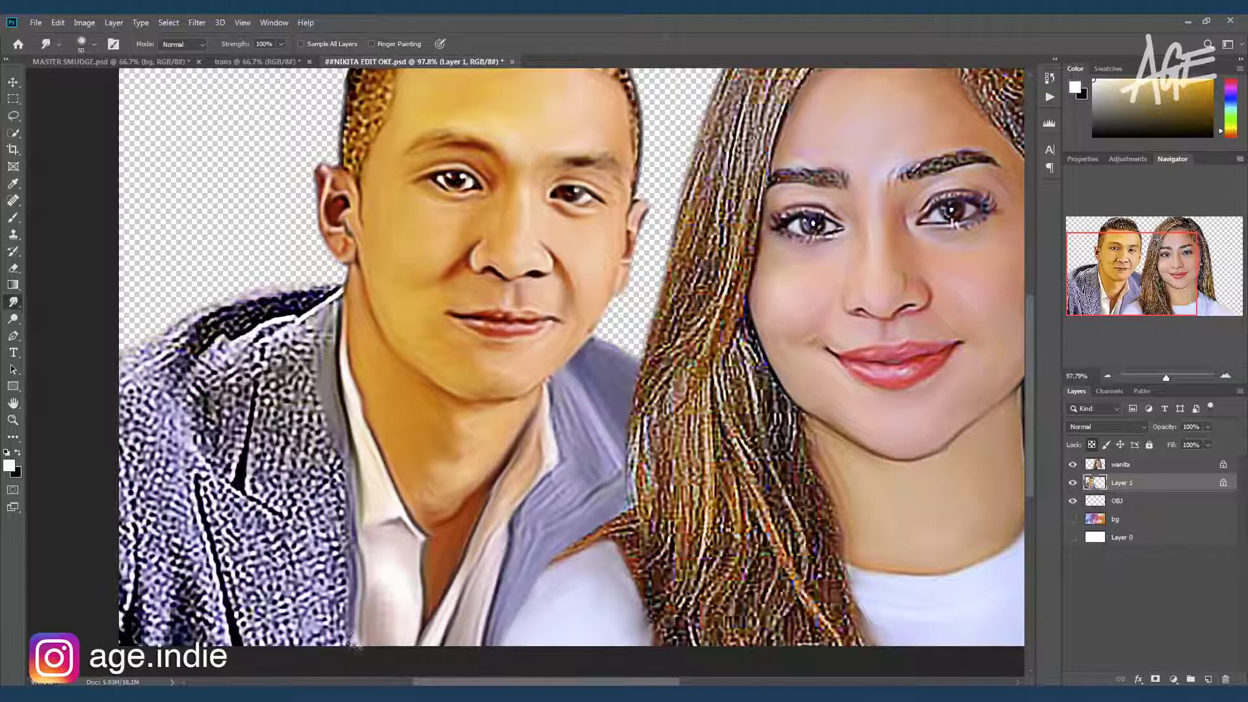
drag(338, 556, 325, 650)
drag(322, 595, 335, 647)
drag(337, 505, 336, 457)
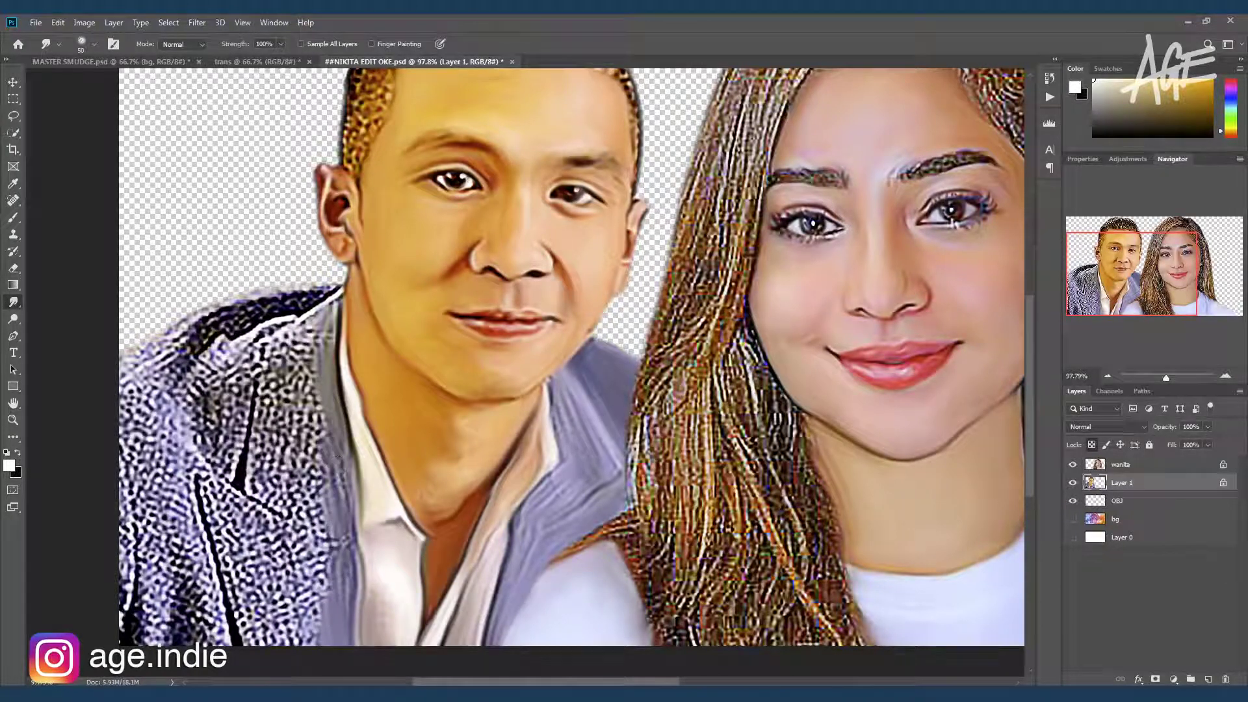
Smudge the jacket collar and lapel into smooth grey streaks, reshaping the lapel edge
mouse_move(314, 344)
mouse_down()
mouse_move(266, 347)
mouse_move(266, 442)
mouse_move(299, 357)
mouse_move(313, 352)
mouse_move(306, 455)
mouse_up()
key(])
drag(318, 396, 273, 475)
drag(266, 364, 247, 481)
mouse_move(286, 416)
mouse_down()
mouse_move(260, 483)
mouse_move(299, 423)
mouse_move(306, 526)
mouse_up()
key(bracketleft)
key(bracketleft)
mouse_move(201, 474)
mouse_down()
mouse_move(227, 533)
mouse_move(259, 511)
mouse_move(214, 500)
mouse_move(221, 572)
mouse_up()
key(bracketright)
key(bracketright)
key(bracketright)
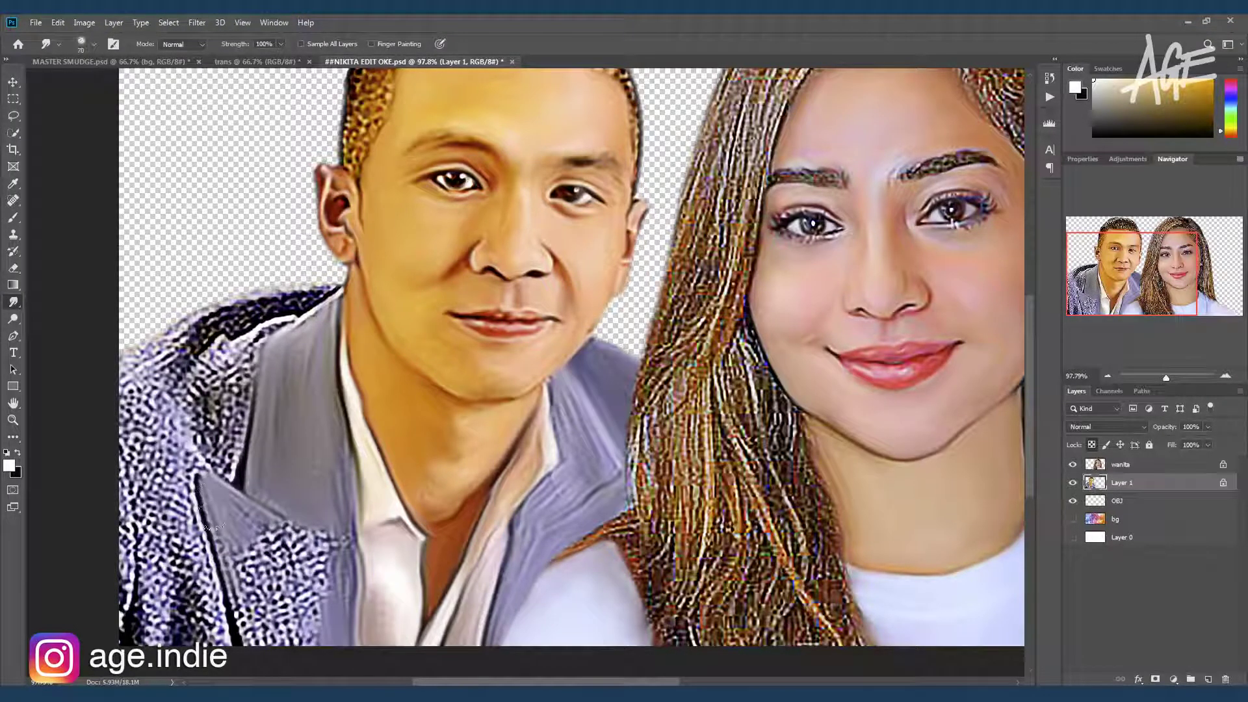
drag(221, 520, 254, 637)
mouse_move(273, 559)
mouse_down()
mouse_move(232, 507)
mouse_move(344, 559)
mouse_move(312, 618)
mouse_move(306, 559)
mouse_move(298, 633)
mouse_up()
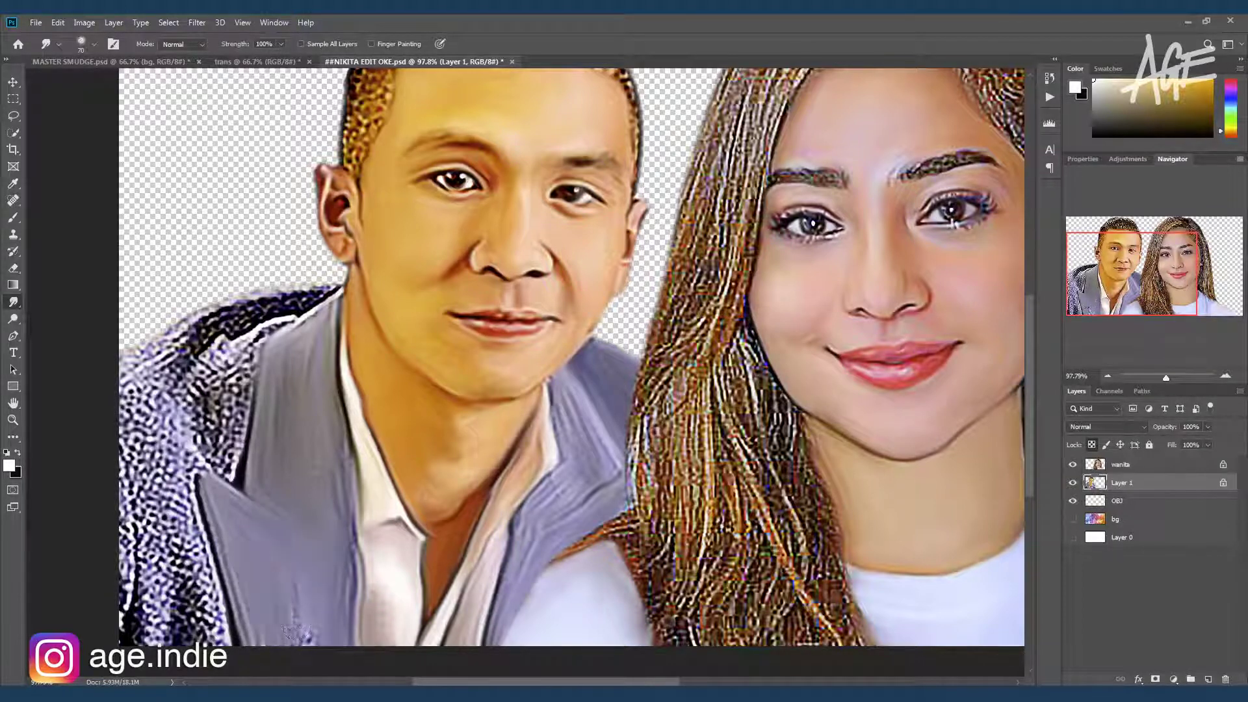
mouse_move(235, 472)
mouse_down()
mouse_move(231, 429)
mouse_move(208, 461)
mouse_move(225, 383)
mouse_move(210, 369)
mouse_move(280, 322)
mouse_move(221, 358)
mouse_move(189, 409)
mouse_up()
Smooth the jacket shoulder, left edge, chest and the jacket-shirt edge line
mouse_move(318, 299)
mouse_down()
mouse_move(195, 338)
mouse_move(195, 364)
mouse_move(260, 312)
mouse_move(163, 390)
mouse_up()
drag(272, 406, 398, 364)
drag(299, 306, 254, 416)
drag(244, 538, 236, 419)
mouse_move(283, 605)
mouse_down()
mouse_move(266, 351)
mouse_move(338, 312)
mouse_move(306, 425)
mouse_move(348, 618)
mouse_move(293, 460)
mouse_move(325, 605)
mouse_move(259, 357)
mouse_up()
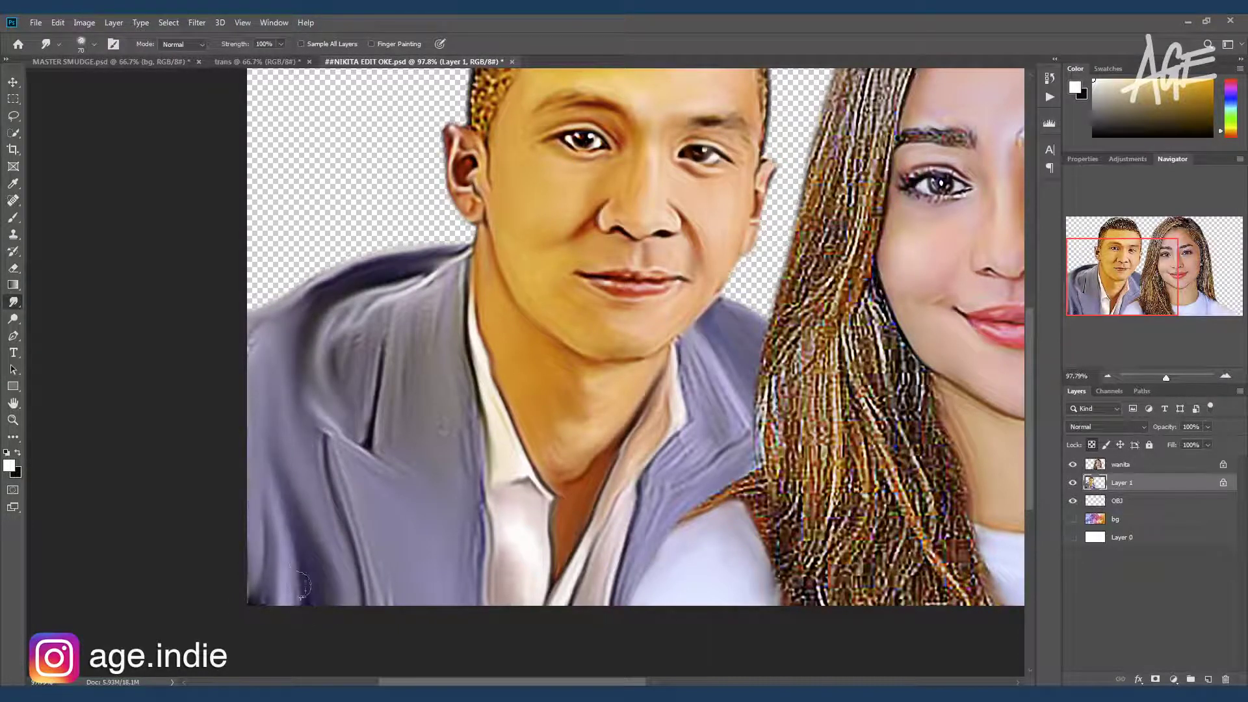
drag(302, 585, 282, 513)
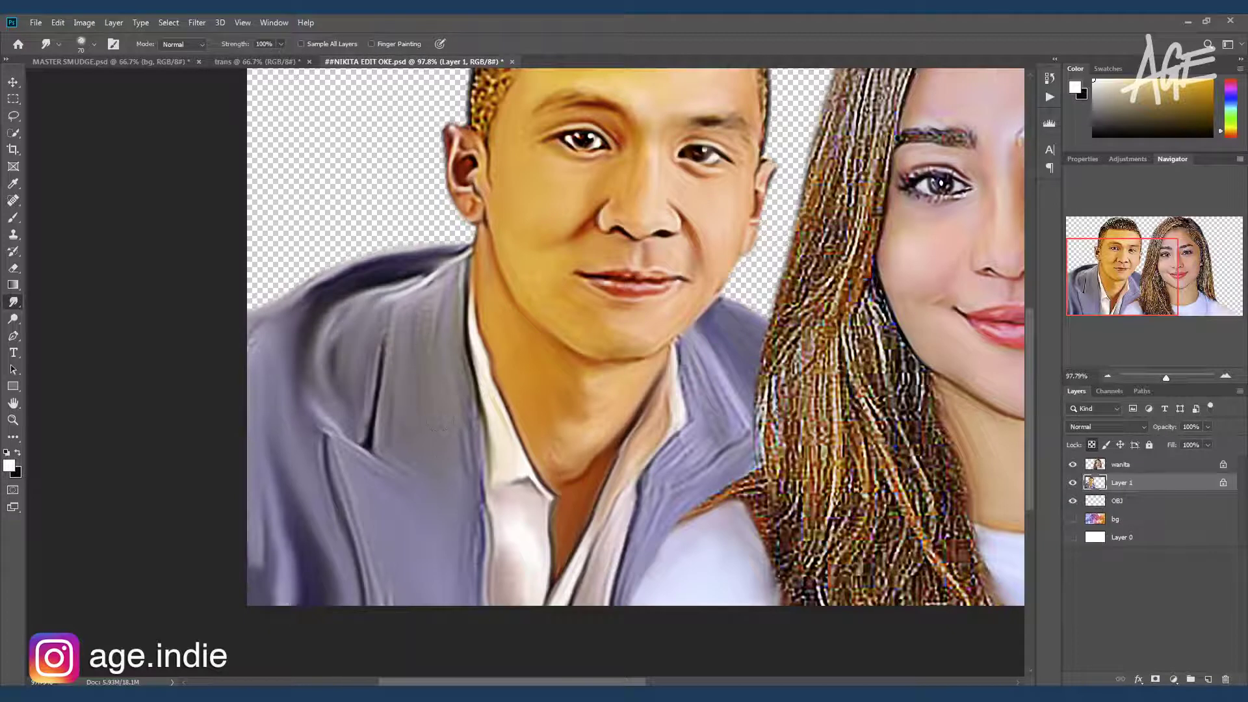
mouse_move(436, 427)
mouse_down()
mouse_move(432, 286)
mouse_move(435, 409)
mouse_up()
drag(475, 461, 481, 585)
Apply Hue/Saturation to Layer 1 with hue -7 and saturation -29, discarding Color Balance
key(ctrl+0)
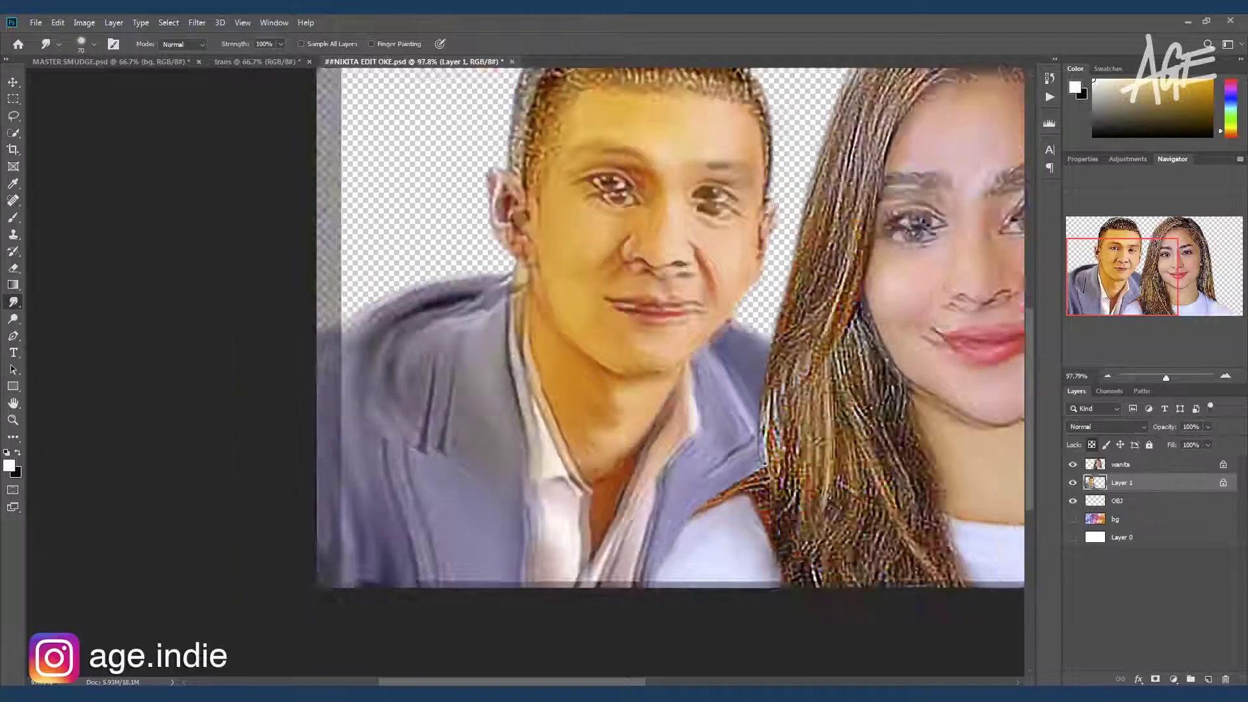
key(i)
key(ctrl+b)
click(720, 203)
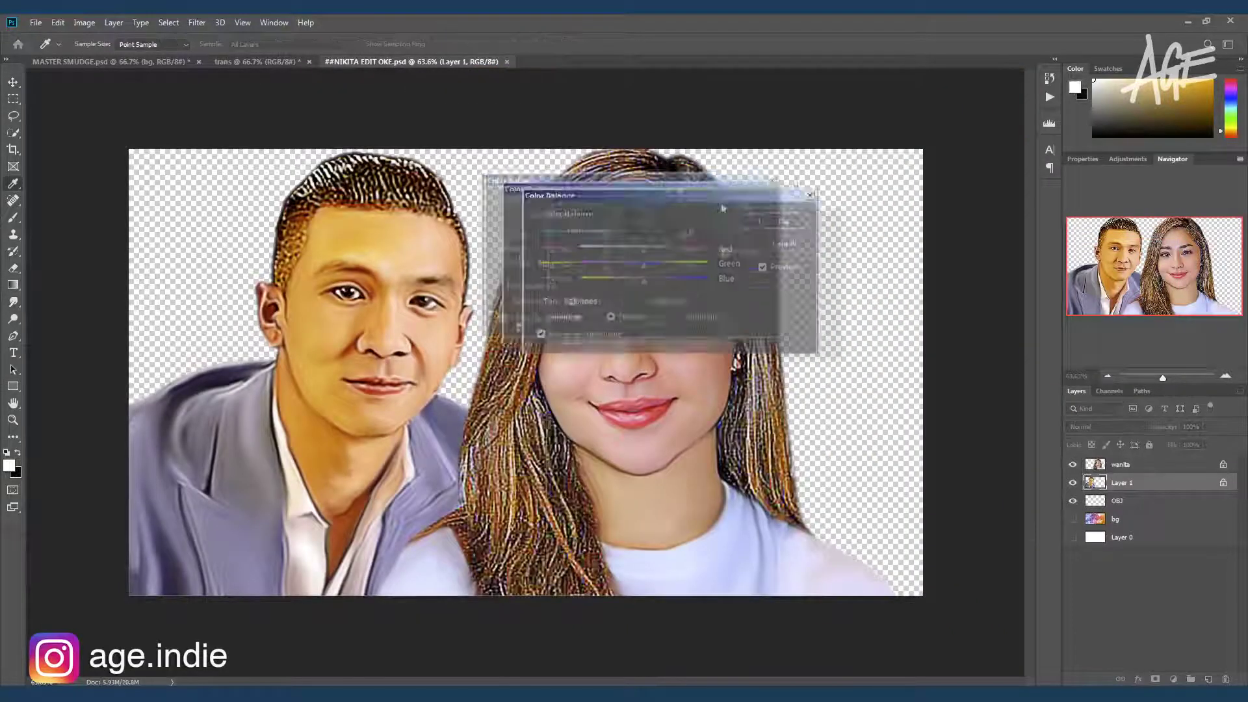
key(ctrl+u)
mouse_move(946, 315)
mouse_down()
mouse_move(926, 317)
mouse_move(941, 282)
mouse_up()
drag(946, 348, 946, 353)
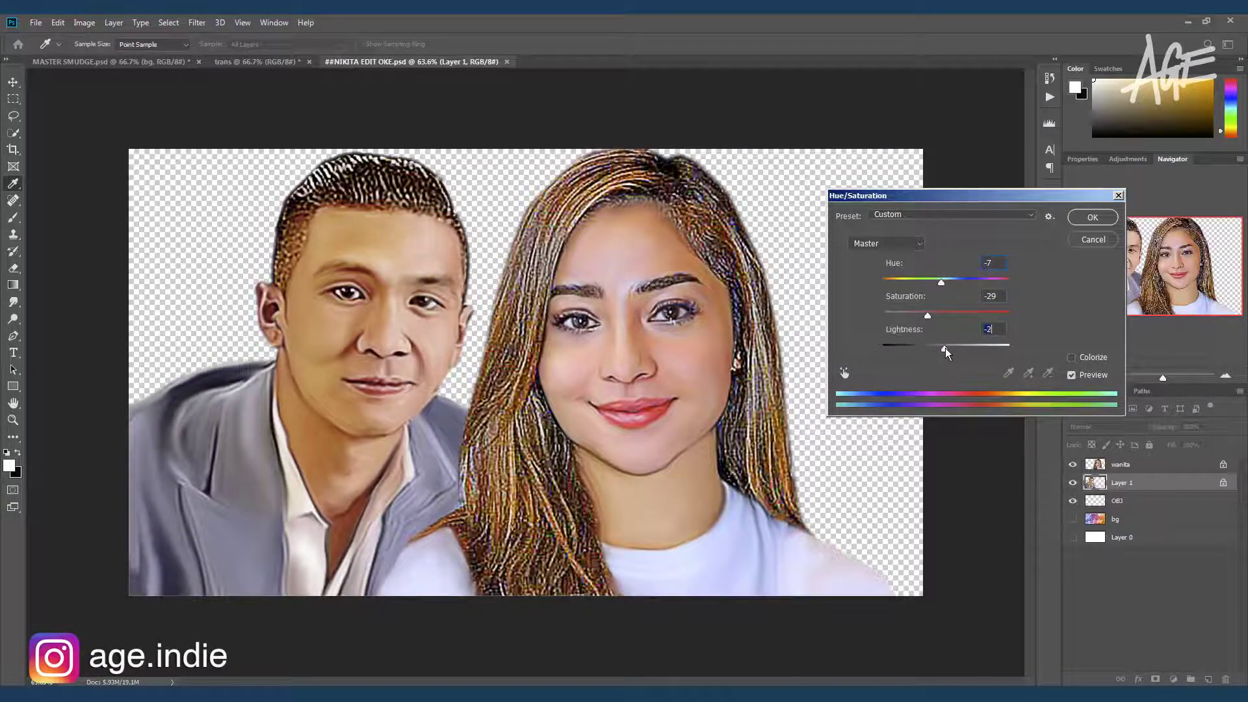
key(Return)
Add points to the Curves RGB curve and lift it to brighten the image
key(ctrl+m)
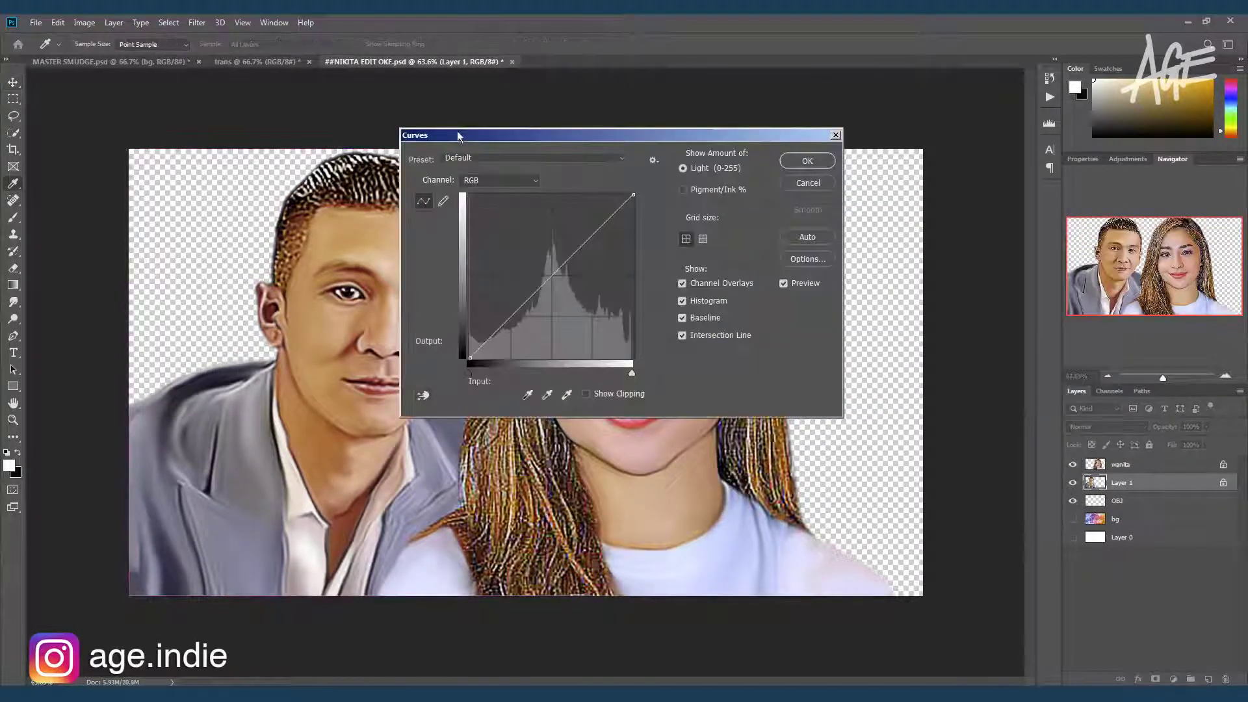
drag(457, 136, 817, 144)
click(962, 234)
click(856, 343)
drag(907, 290, 902, 301)
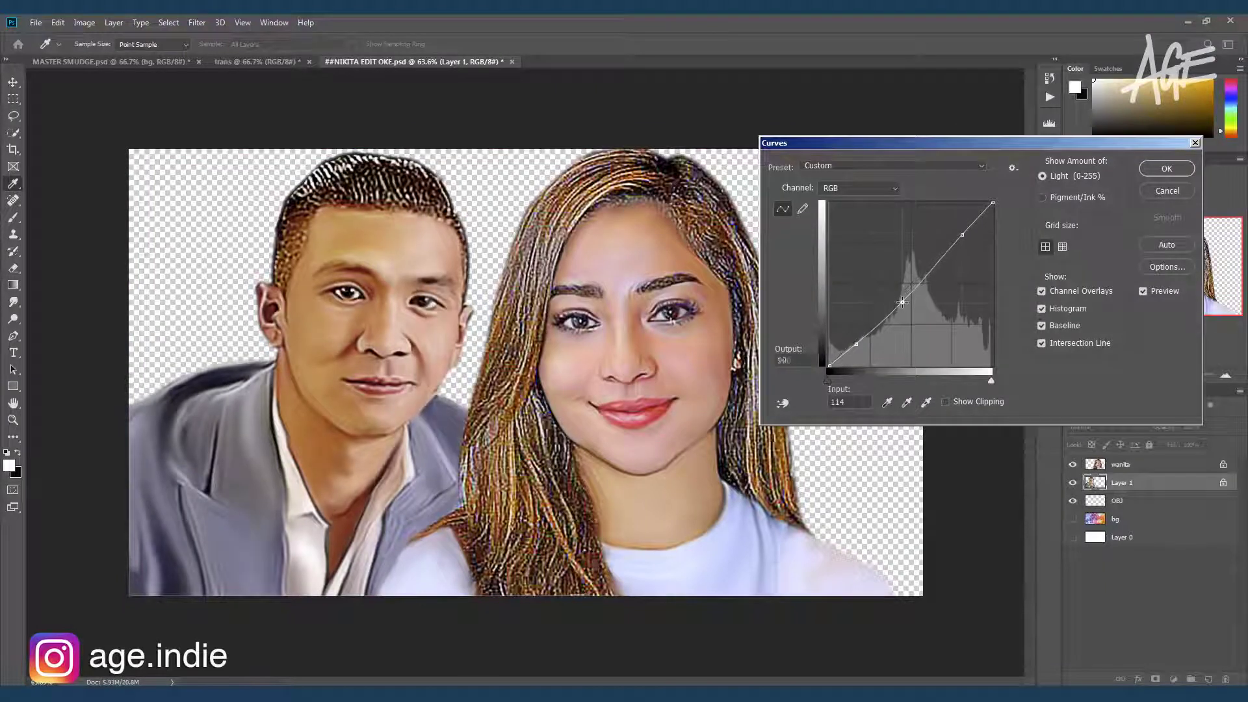
Apply the Curves adjustment, then select the wanita layer with the Dodge tool ready
click(1166, 169)
key(v)
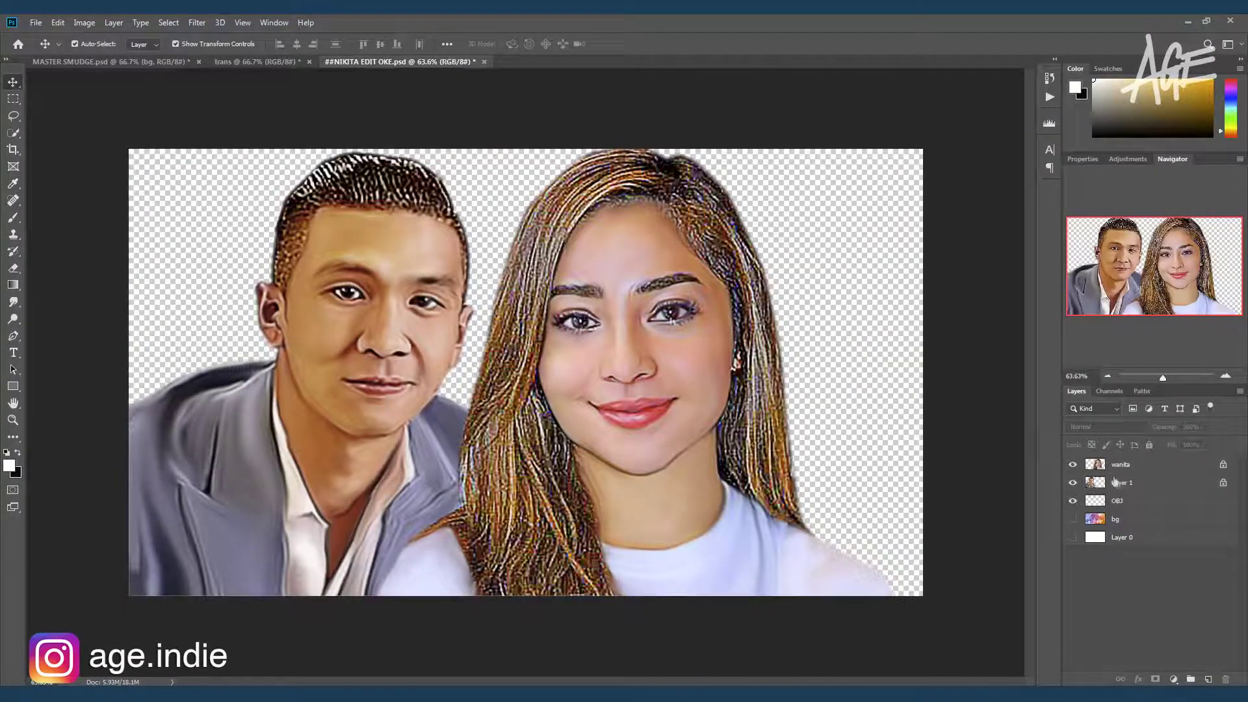
click(1118, 464)
key(o)
scroll(621, 377, up, 3)
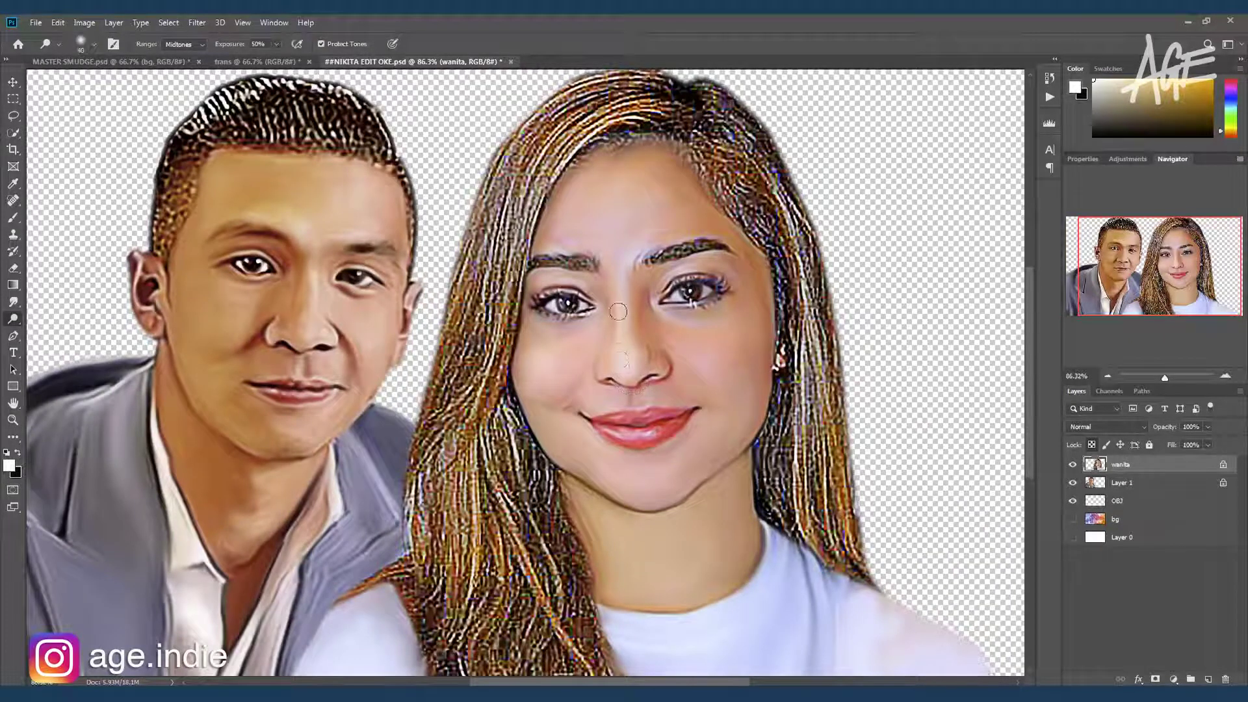
key(bracketleft)
key(bracketleft)
key(bracketleft)
key(bracketright)
Dodge the woman's skin beside the nostril, under-eye, cheek, forehead and neck
drag(663, 360, 663, 369)
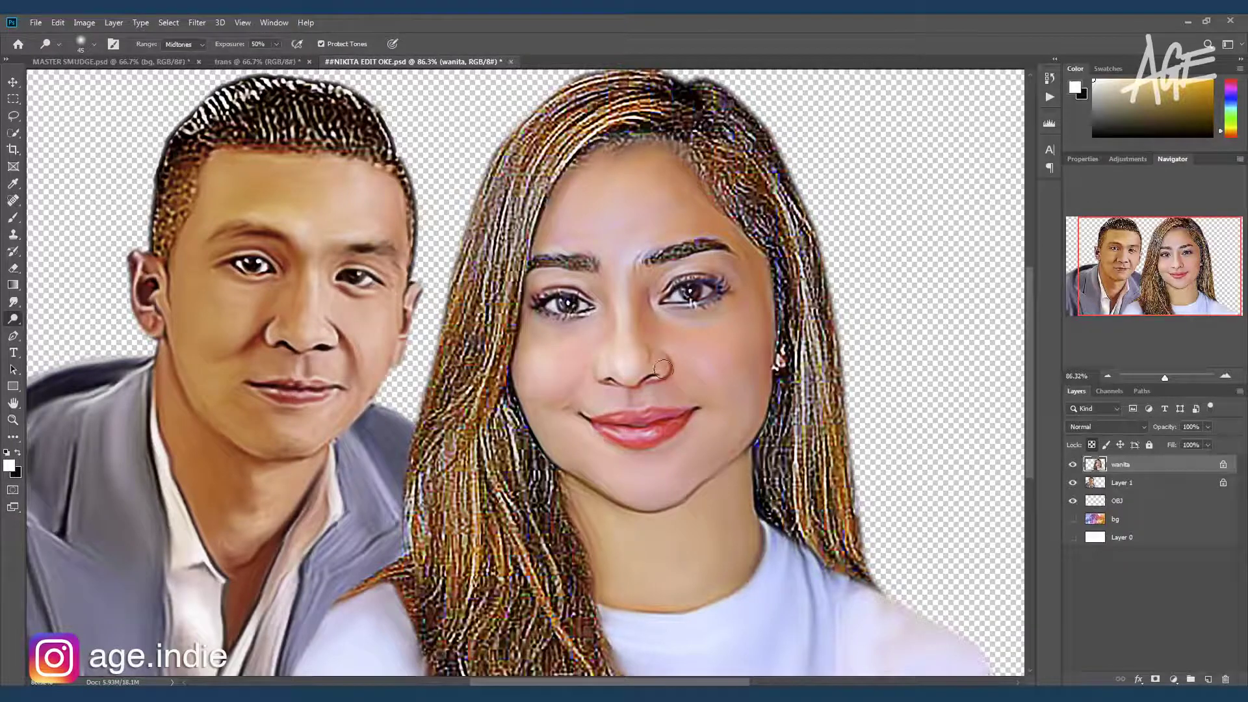
key(bracketright)
key(bracketright)
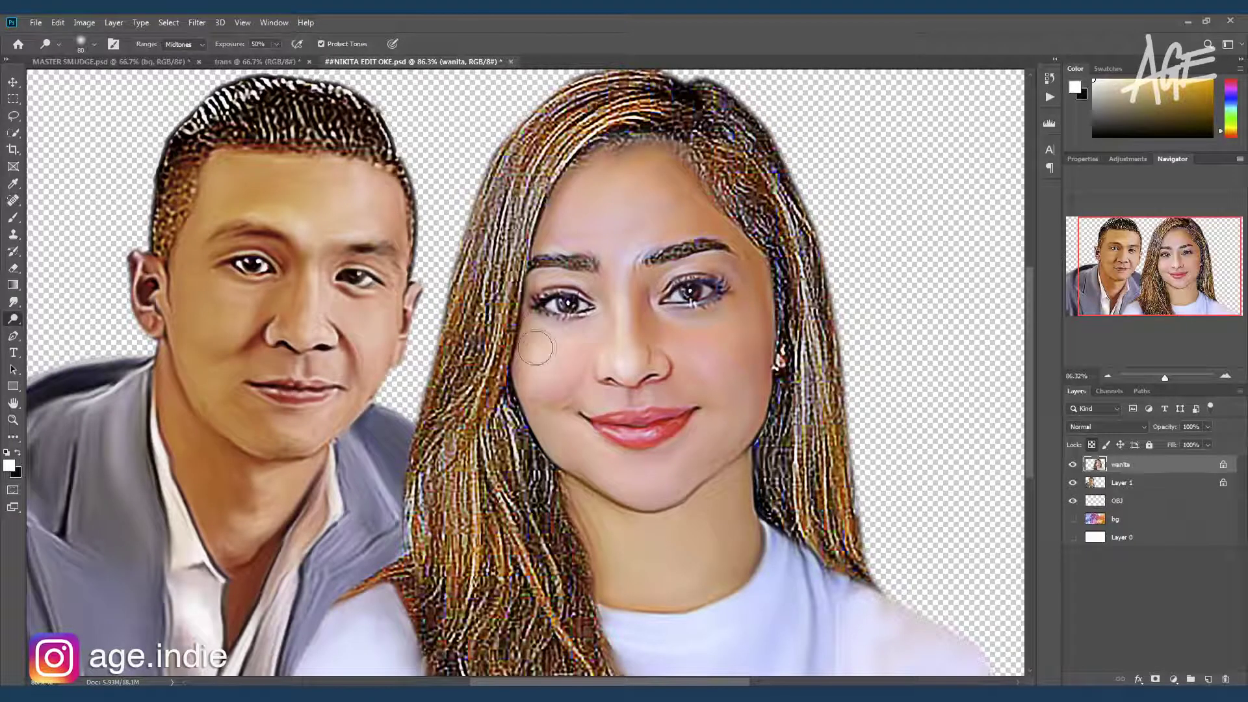
drag(691, 343, 631, 195)
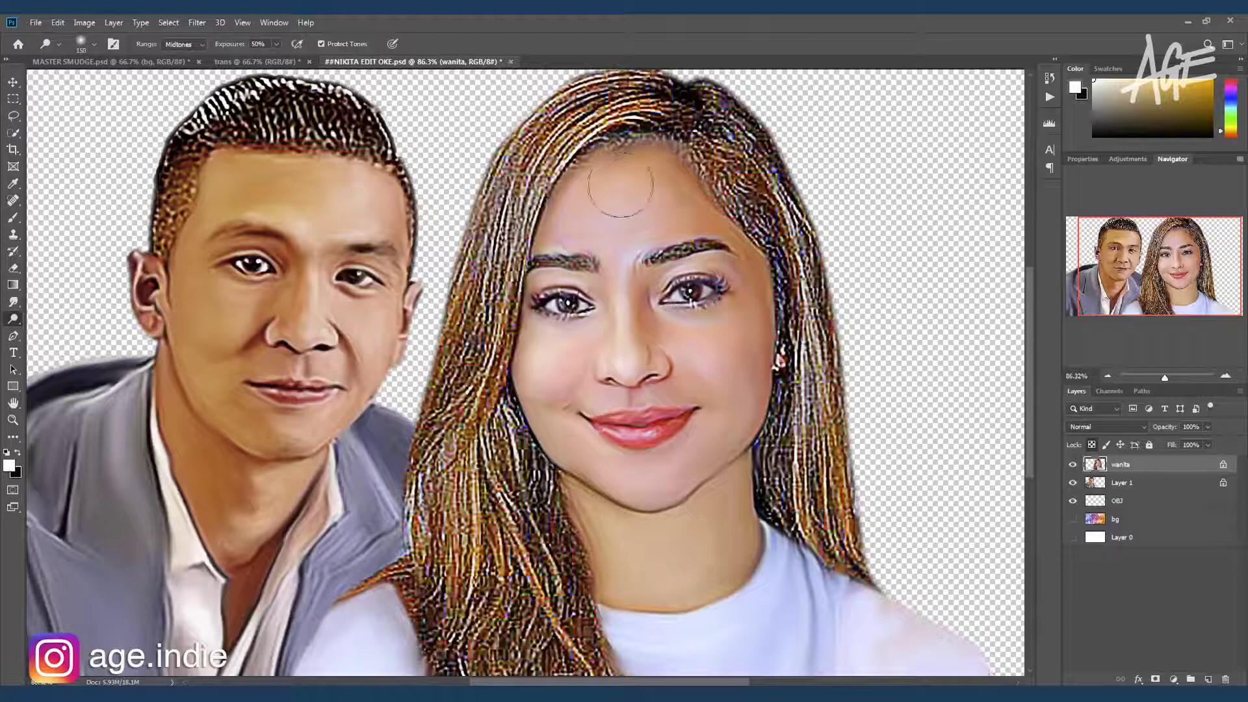
key(bracketright)
key(bracketright)
key(bracketright)
key(bracketleft)
key(bracketleft)
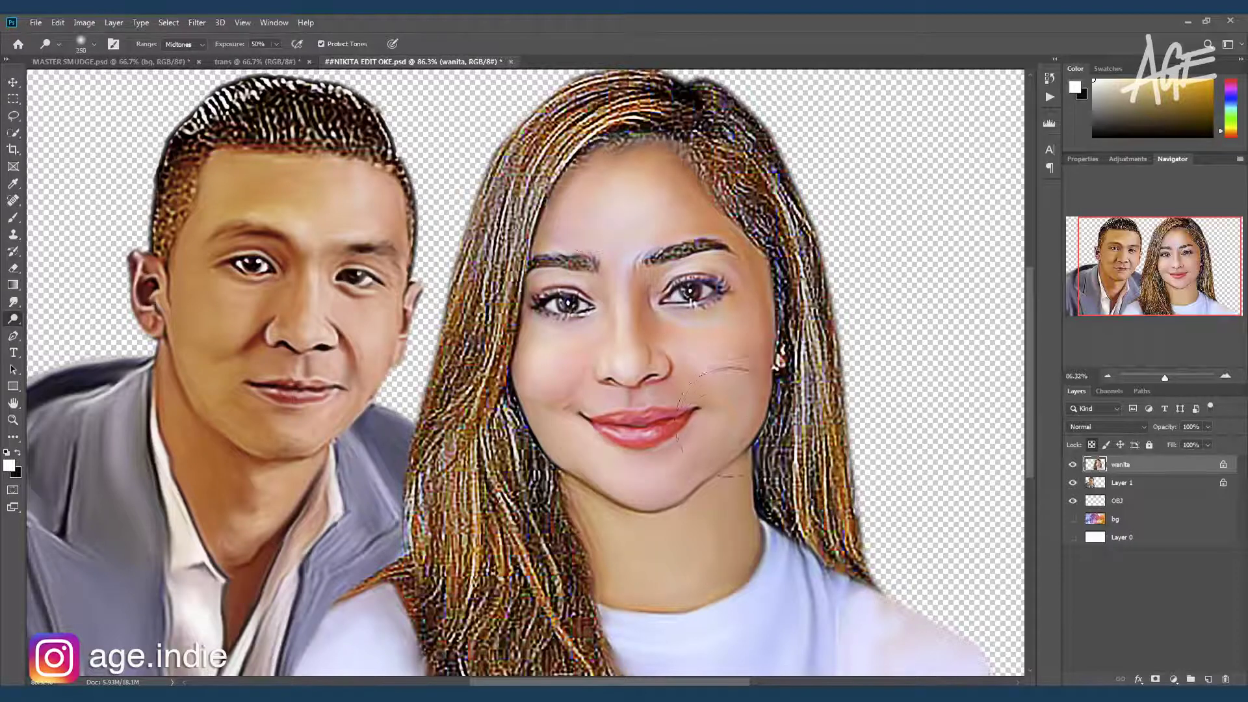
drag(697, 520, 612, 516)
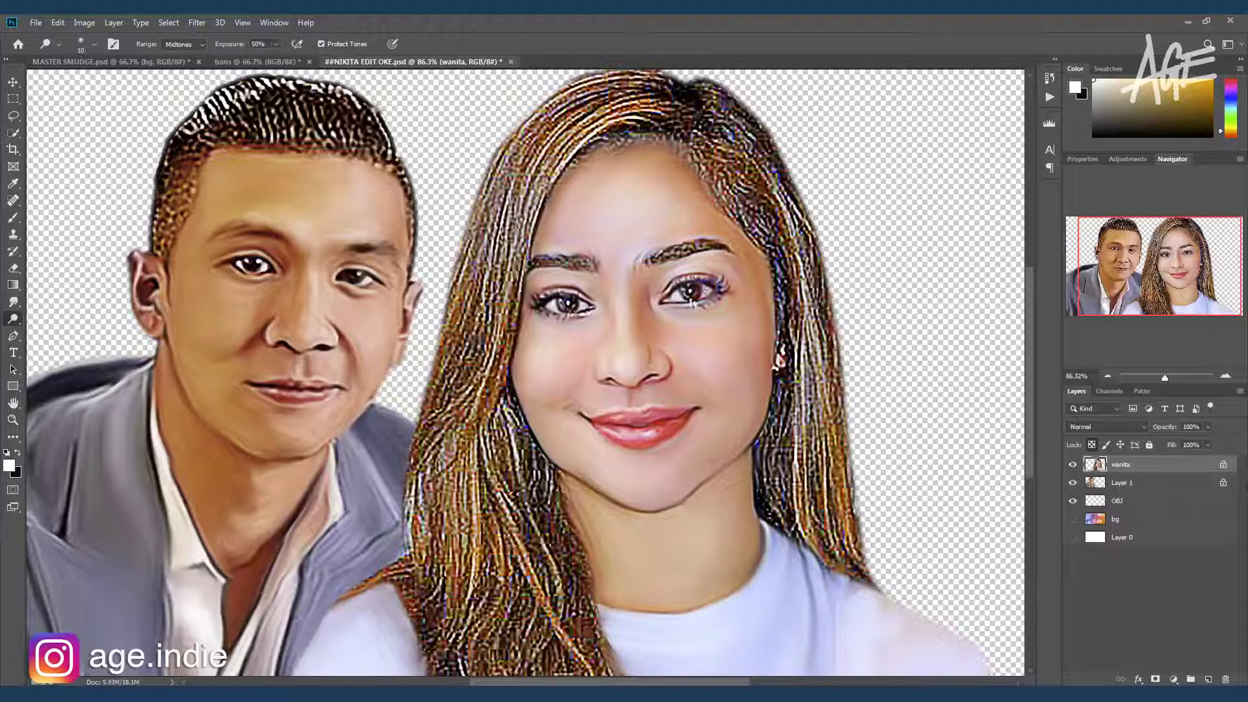
Burn the woman's hair at the upper right and along the right side of her face
key(shift+o)
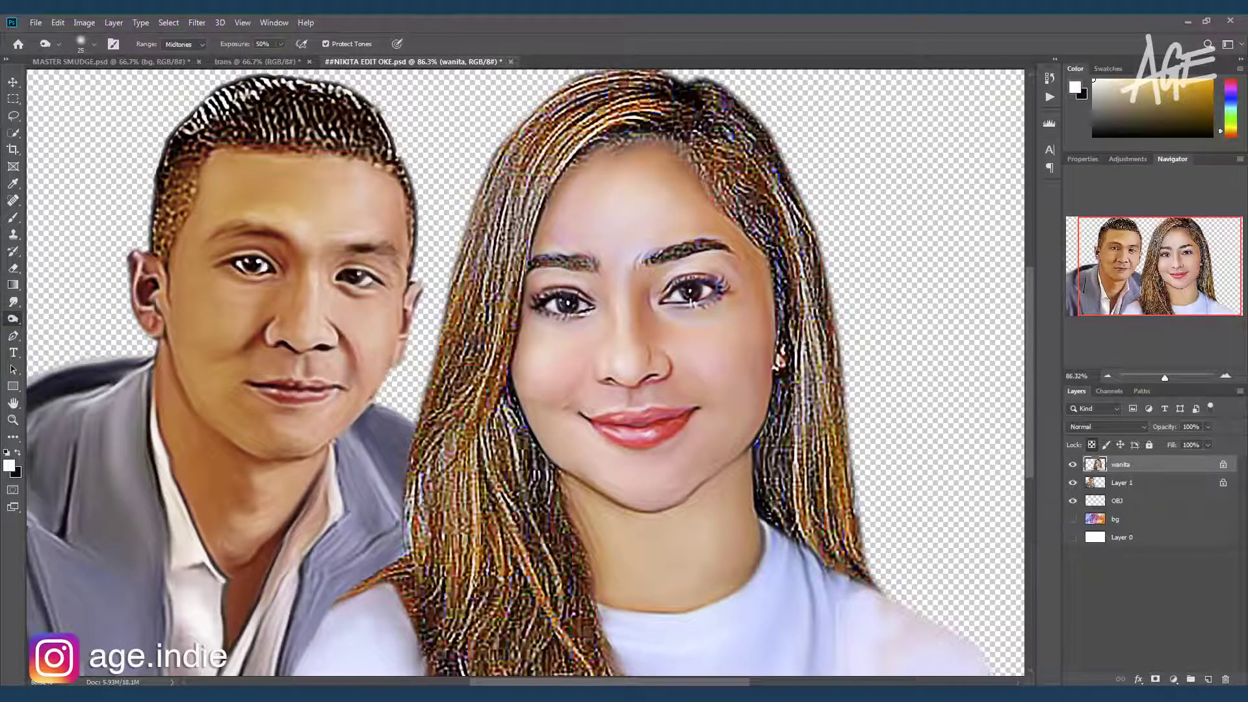
key(bracketright)
mouse_move(721, 158)
mouse_down()
mouse_move(705, 146)
mouse_move(728, 195)
mouse_move(717, 163)
mouse_up()
mouse_move(780, 306)
mouse_down()
mouse_move(783, 468)
mouse_move(812, 384)
mouse_move(812, 514)
mouse_up()
drag(793, 260, 819, 468)
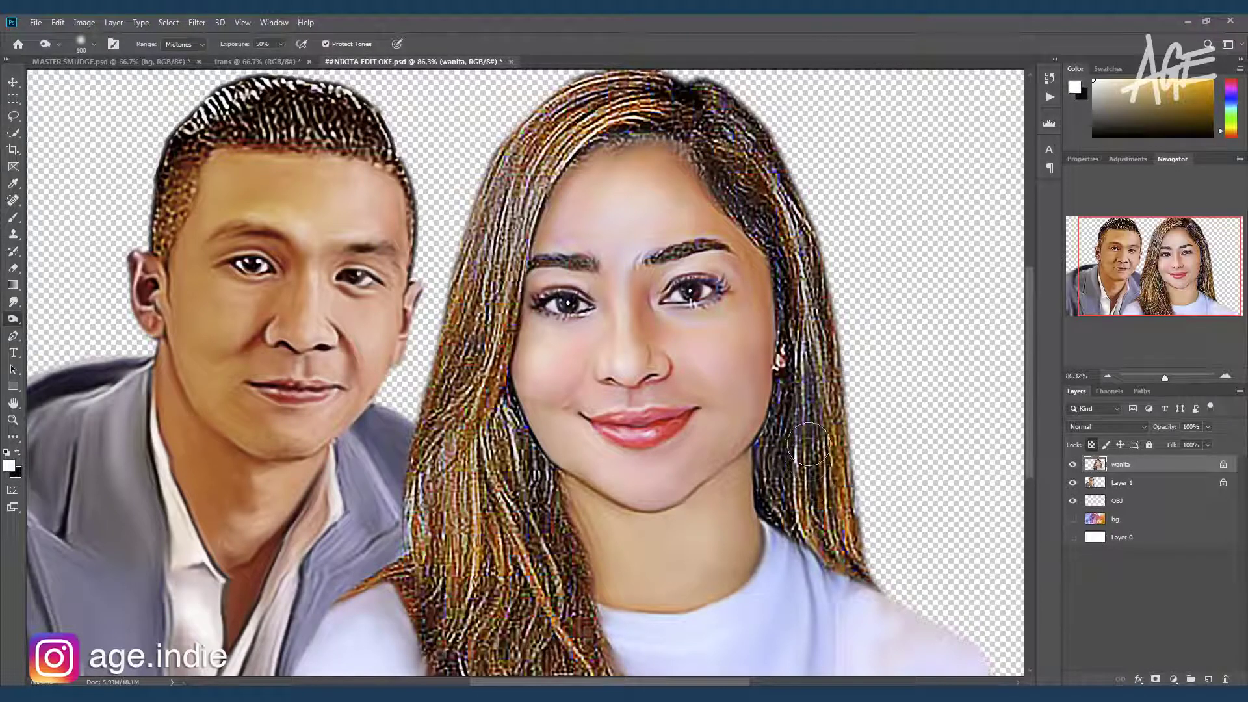
drag(825, 559, 767, 143)
Burn her hair across the top, left side and lower-left strands, then select Layer 1
drag(650, 104, 559, 124)
drag(624, 78, 510, 176)
drag(598, 111, 520, 251)
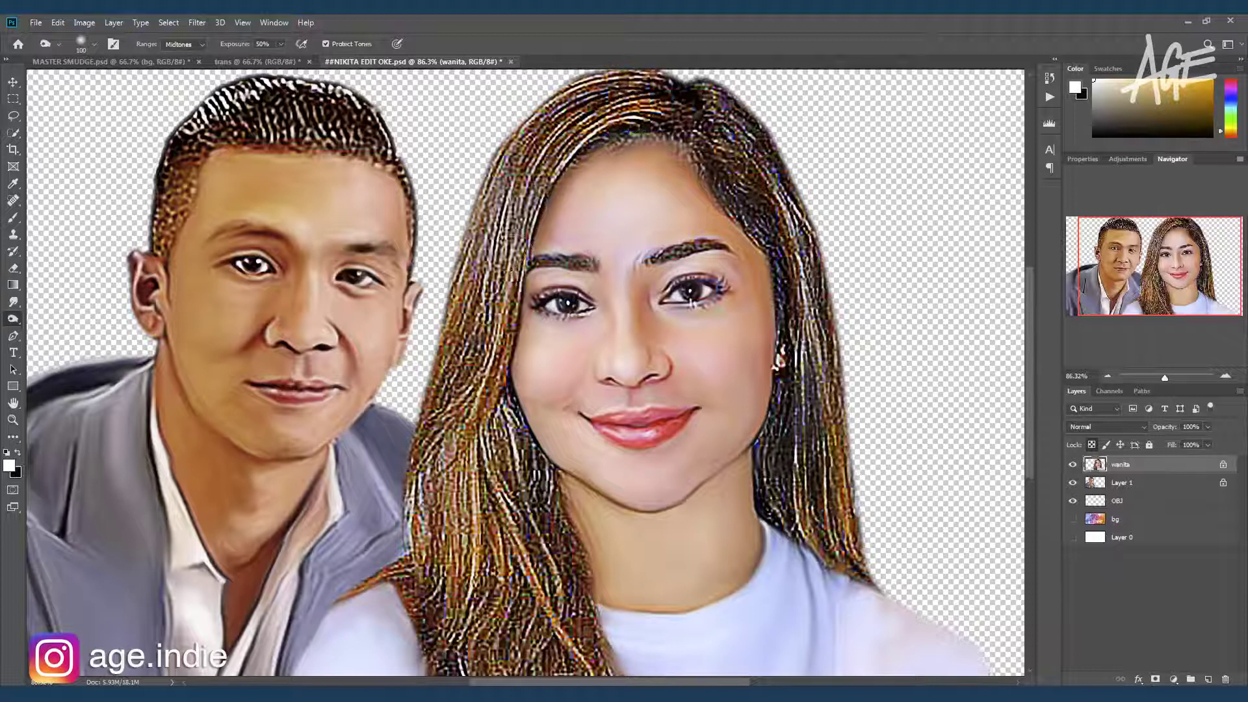
drag(484, 344, 520, 146)
mouse_move(520, 189)
mouse_down()
mouse_move(591, 84)
mouse_move(559, 143)
mouse_up()
mouse_move(526, 224)
mouse_down()
mouse_move(436, 449)
mouse_move(471, 484)
mouse_move(383, 605)
mouse_up()
mouse_move(481, 422)
mouse_down()
mouse_move(455, 650)
mouse_move(540, 572)
mouse_up()
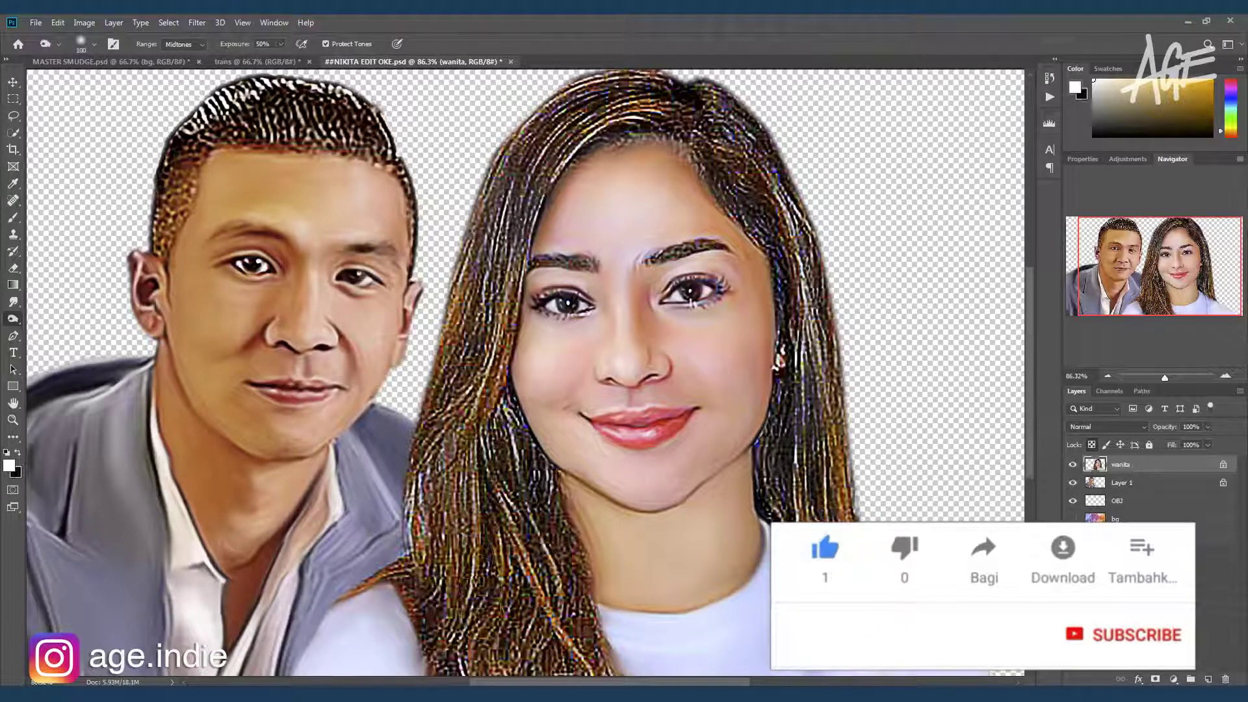
click(1119, 482)
key(shift+o)
Dodge the man's nose, cheek and mouth corner with a 60 px brush
key(bracketright)
key(bracketright)
key(bracketright)
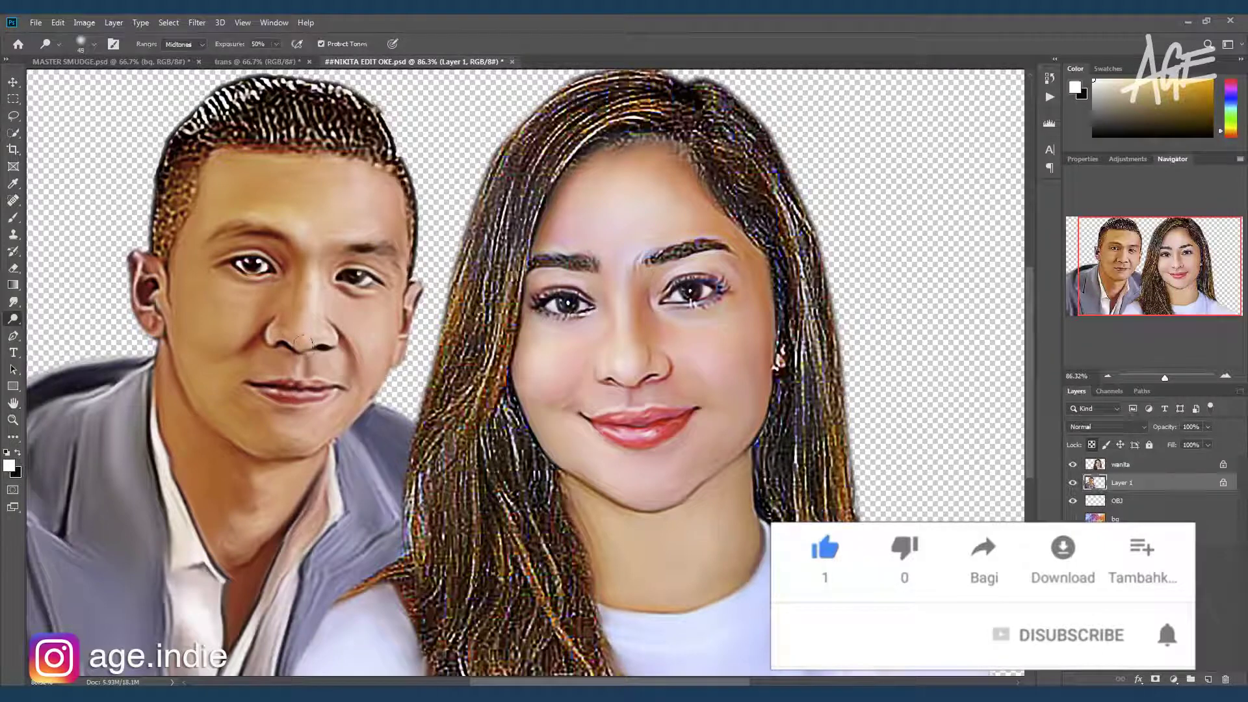
key(bracketright)
key(bracketright)
key(bracketright)
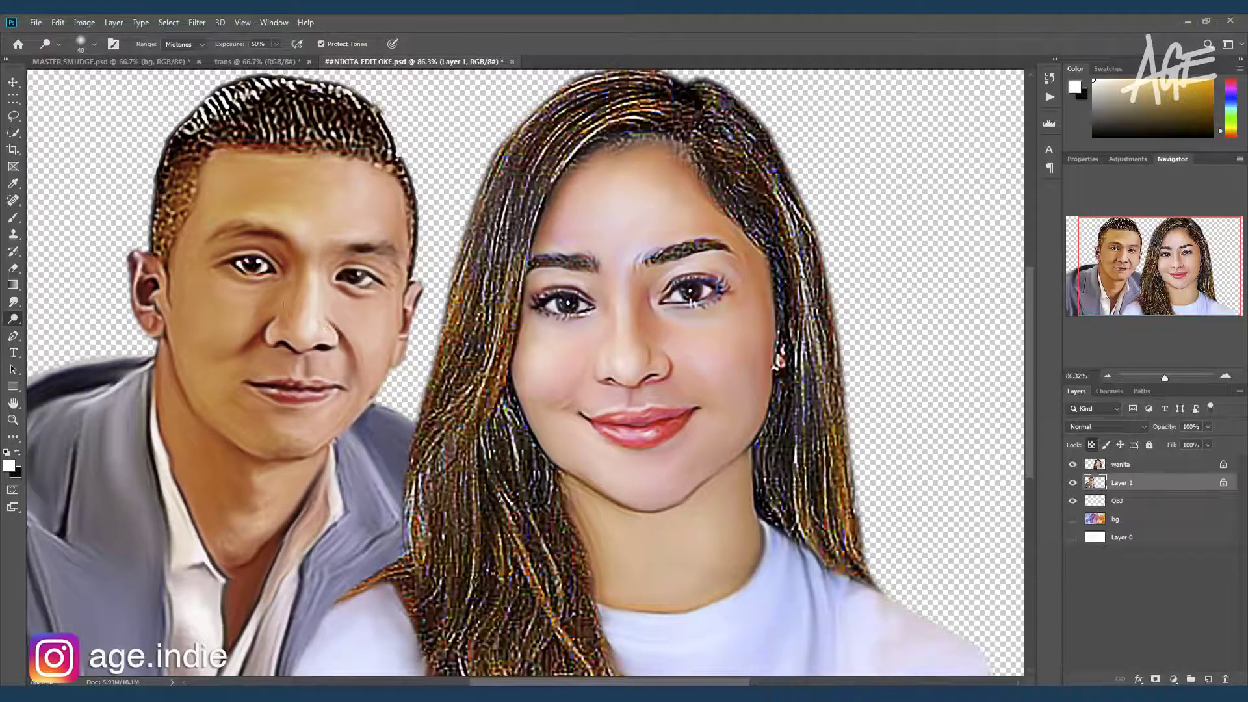
drag(339, 358, 289, 330)
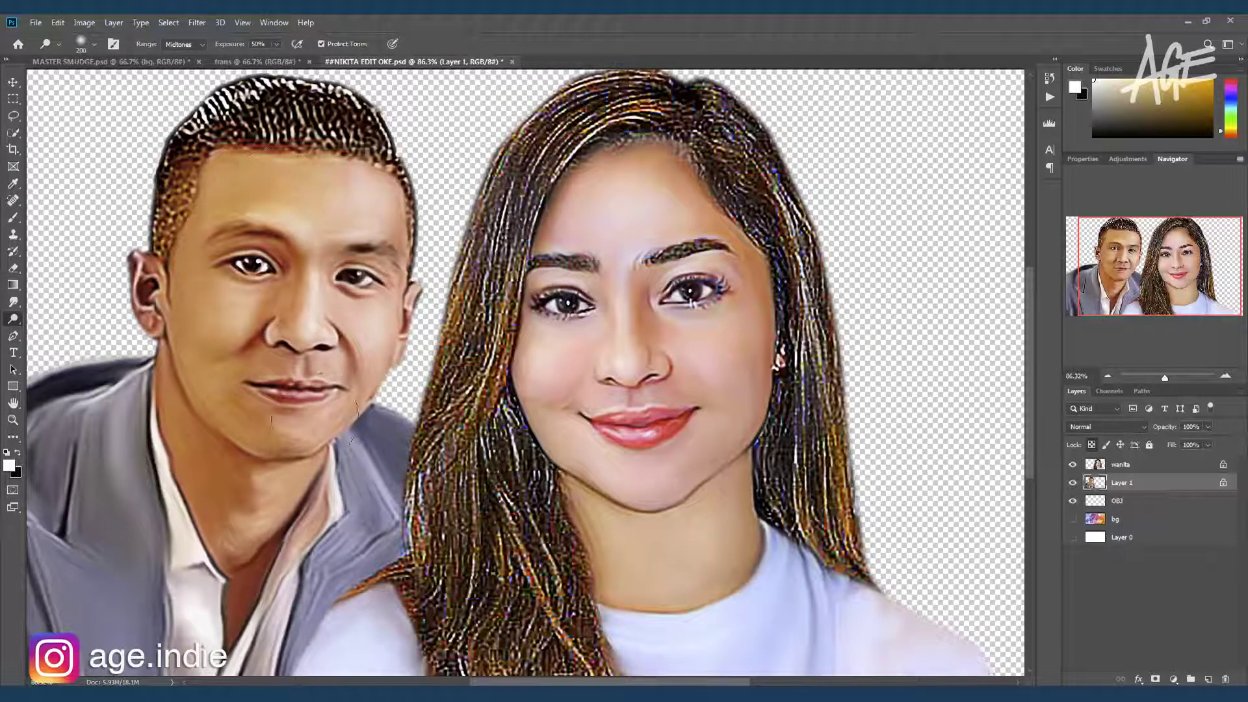
drag(314, 420, 263, 383)
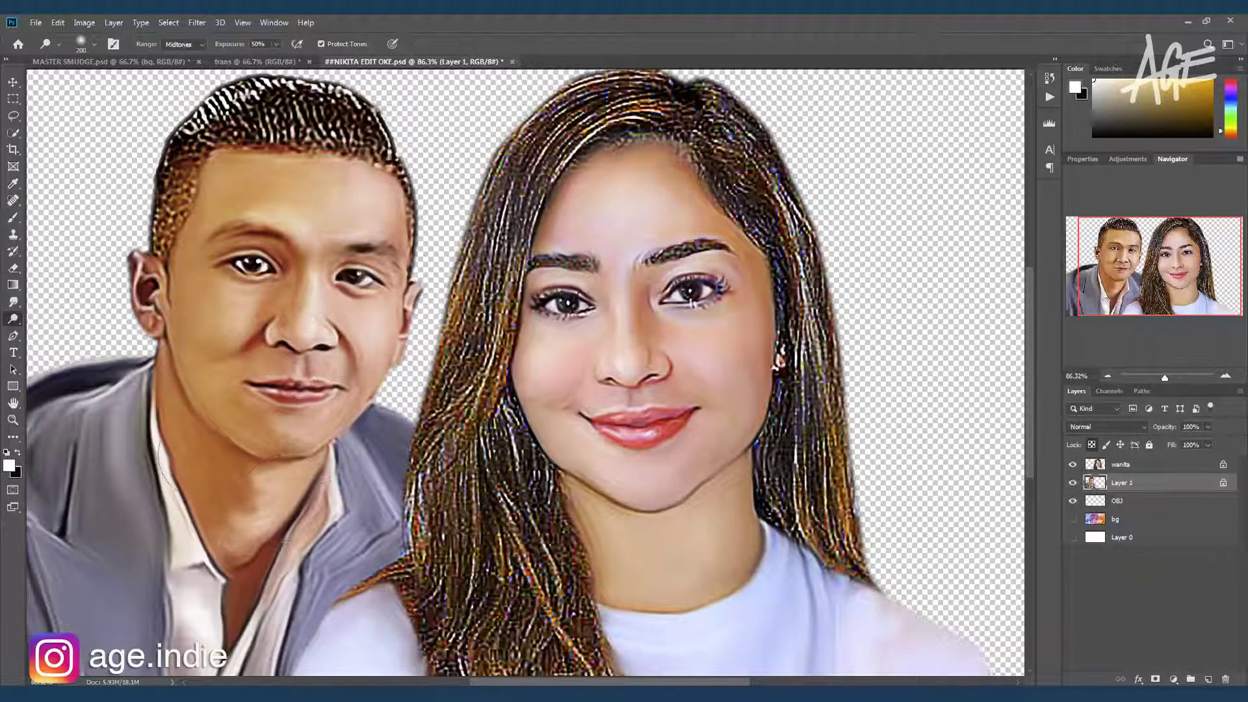
alt+scroll(511, 299, down, 2)
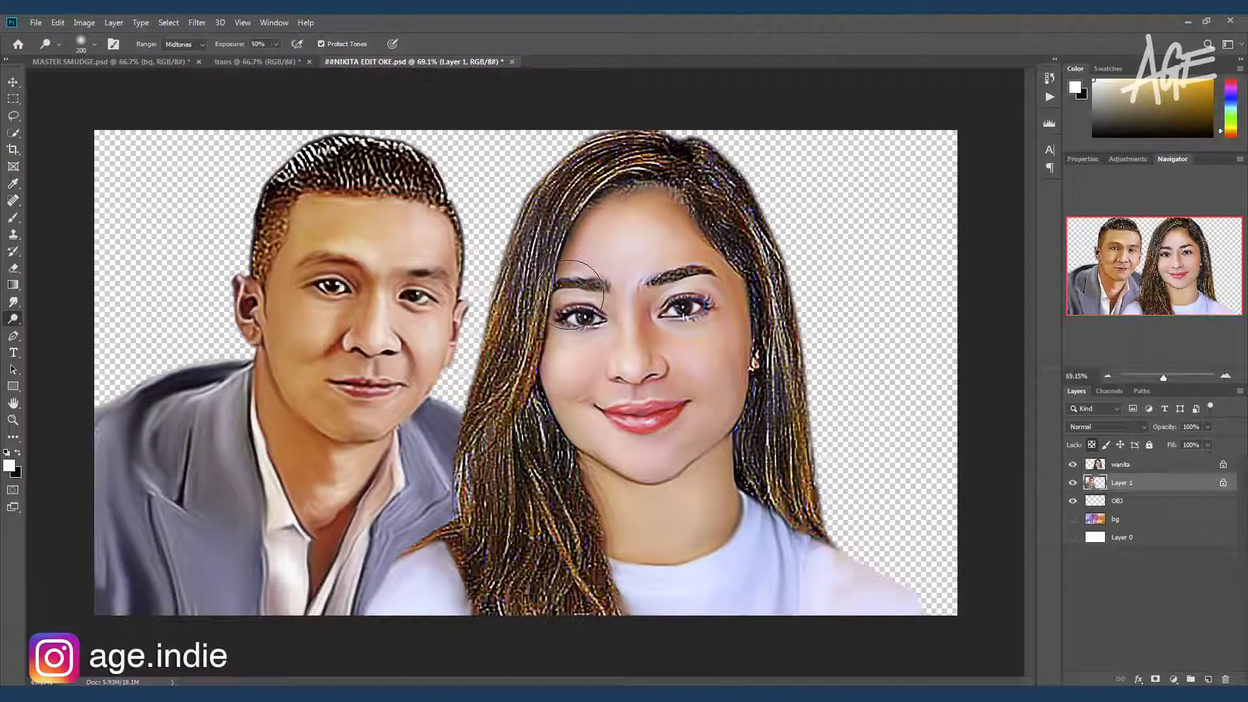
Apply a small Hue/Saturation tweak to Layer 1
key(ctrl+u)
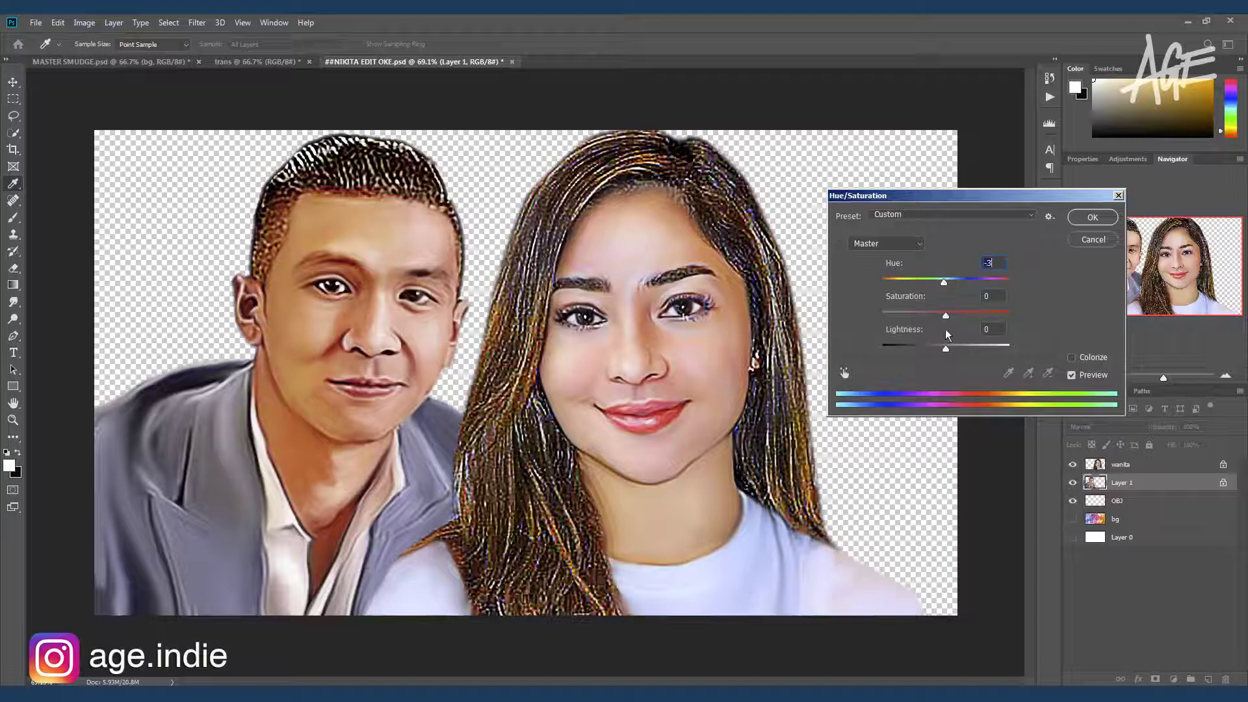
drag(994, 195, 932, 368)
drag(882, 453, 882, 453)
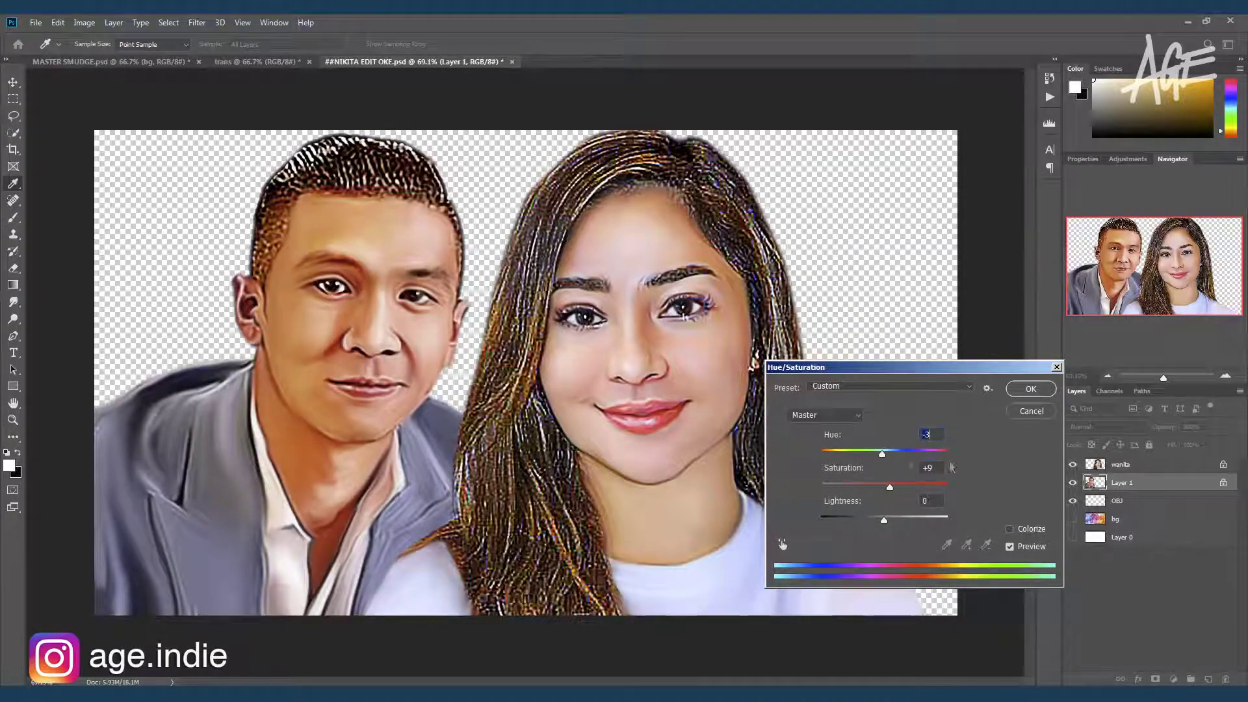
click(1031, 388)
Apply Levels to Layer 1: lower the white input, raise black, midtone 1.06
key(ctrl+l)
drag(1030, 450, 1018, 451)
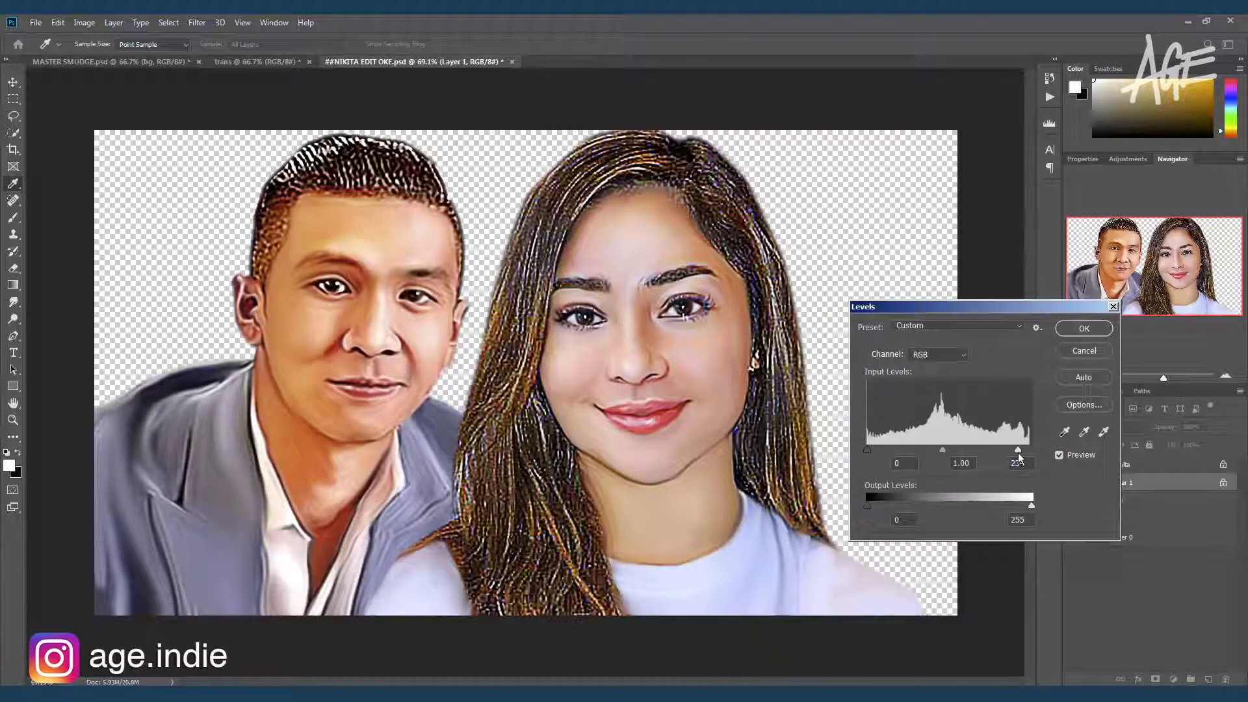
drag(943, 449, 945, 450)
drag(867, 450, 876, 452)
click(1105, 354)
Apply Levels to the wanita layer with the black input set to 14
click(1101, 463)
key(ctrl+l)
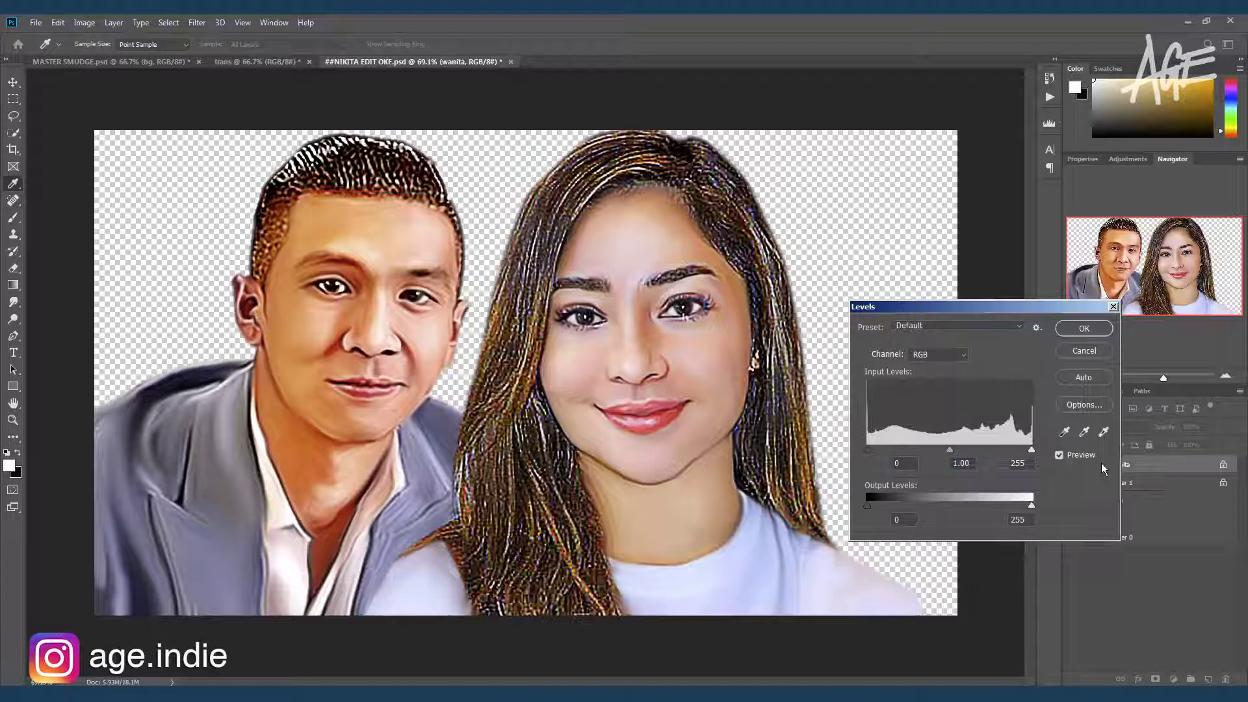
drag(867, 450, 876, 451)
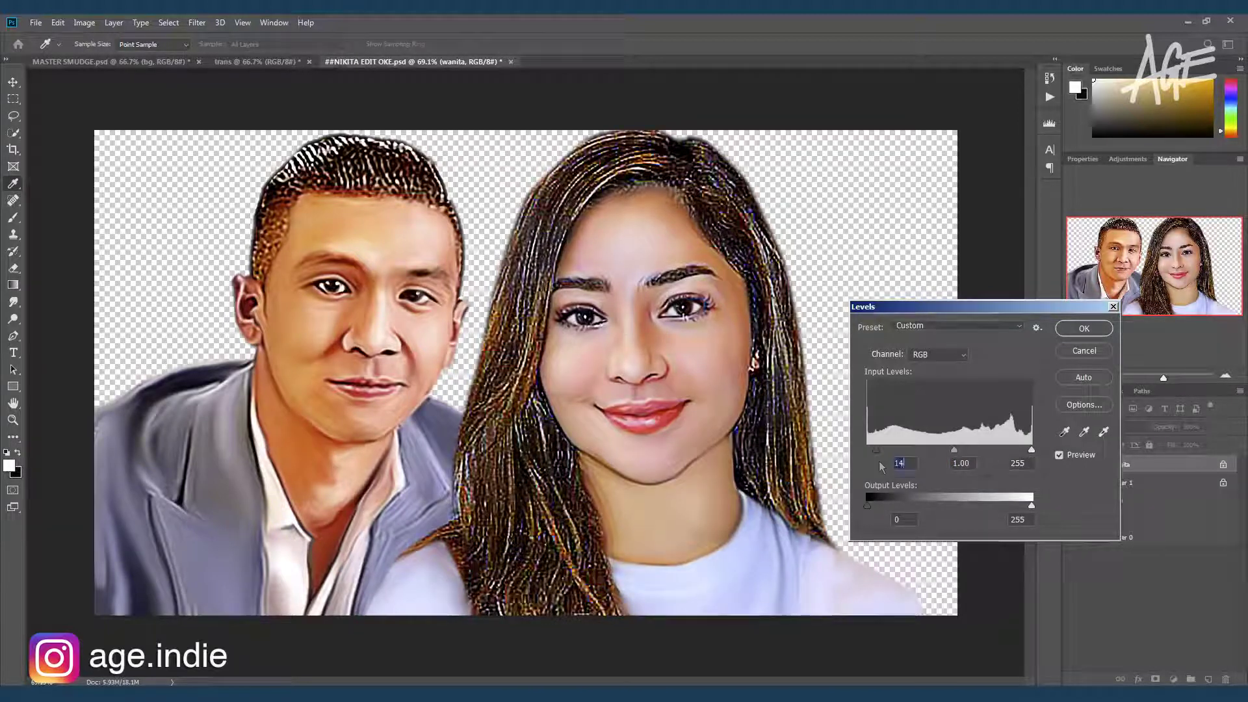
key(Return)
key(o)
key(b)
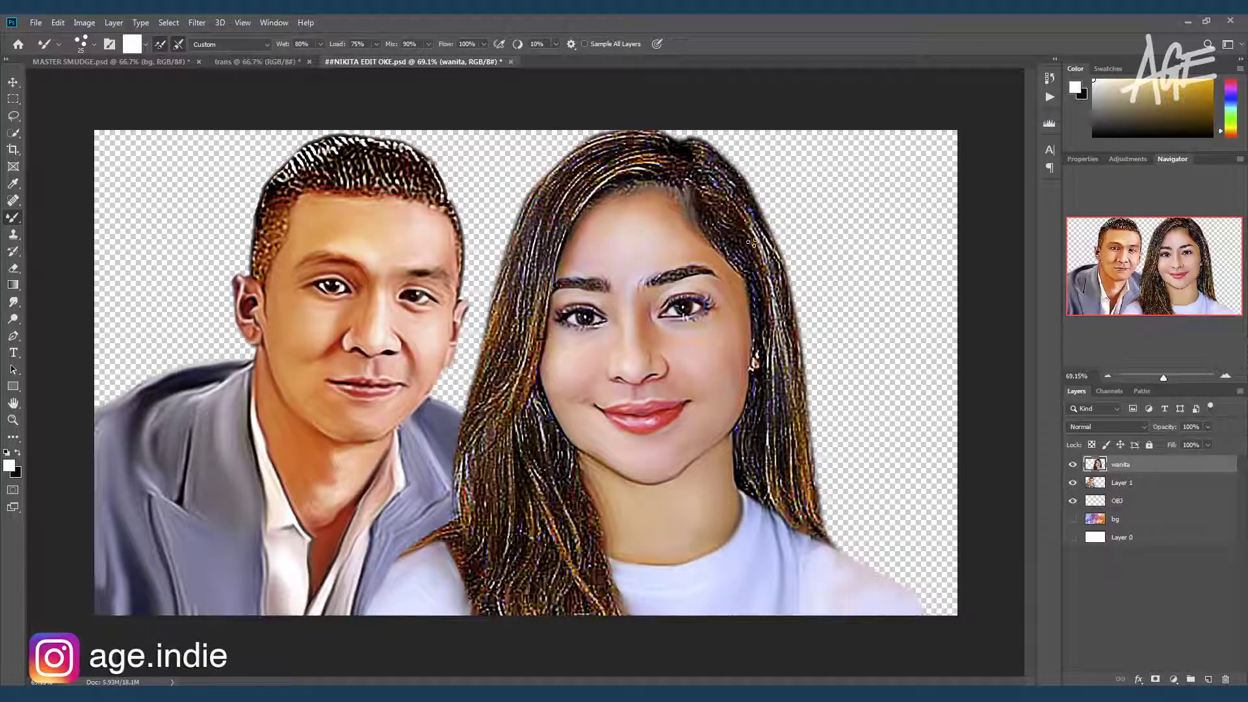
Smooth the hair edge along her forehead and enlarge the Mixer Brush to 25
scroll(715, 219, up, 3)
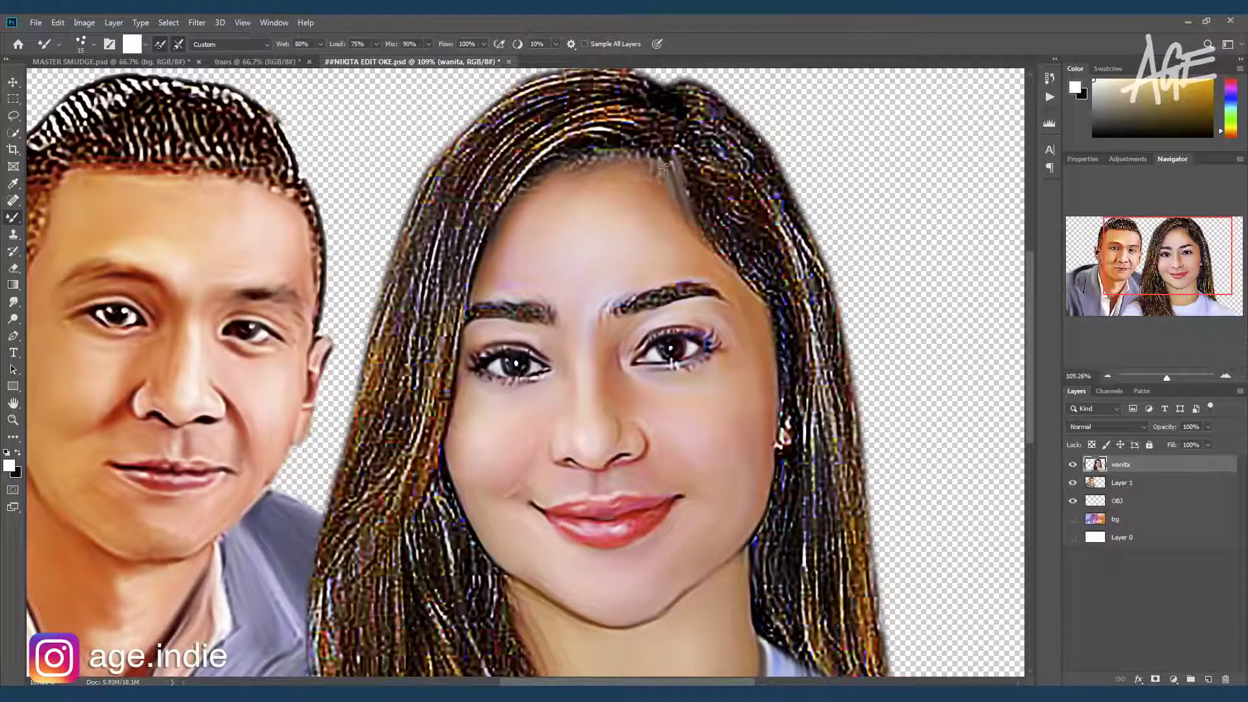
drag(704, 191, 753, 285)
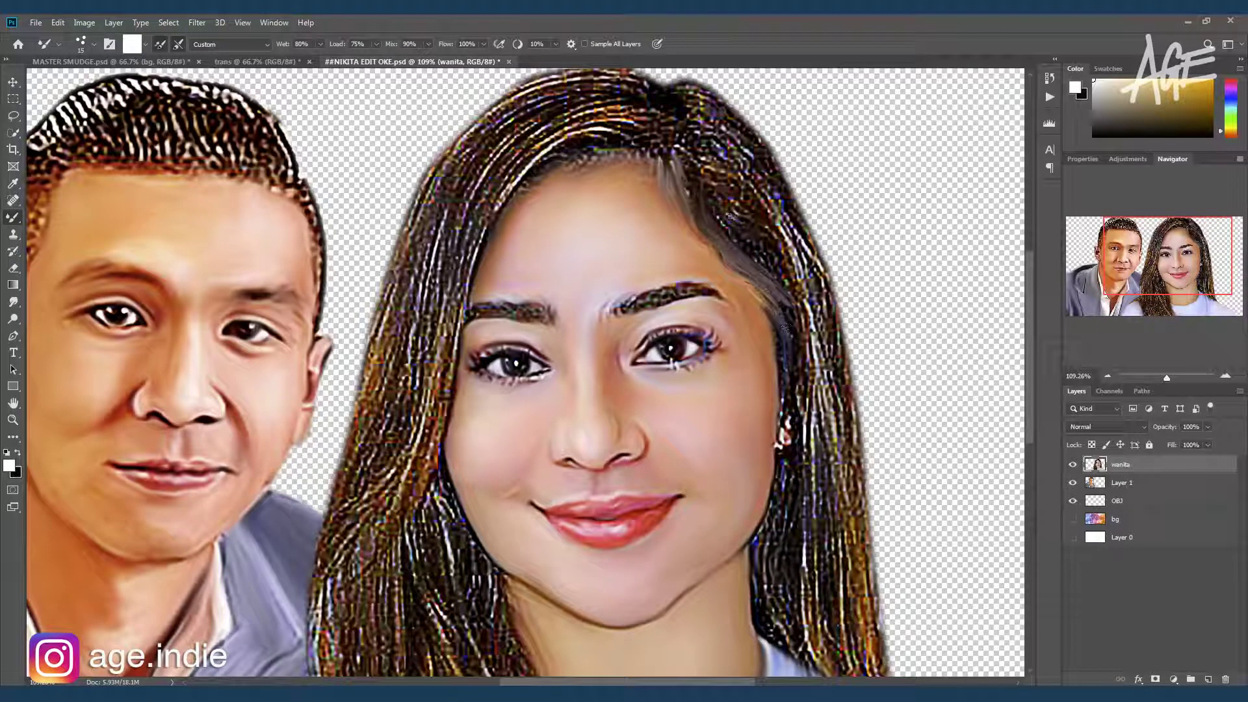
mouse_move(730, 217)
mouse_down()
mouse_move(672, 156)
mouse_move(773, 290)
mouse_move(792, 431)
mouse_up()
key(bracketright)
key(bracketleft)
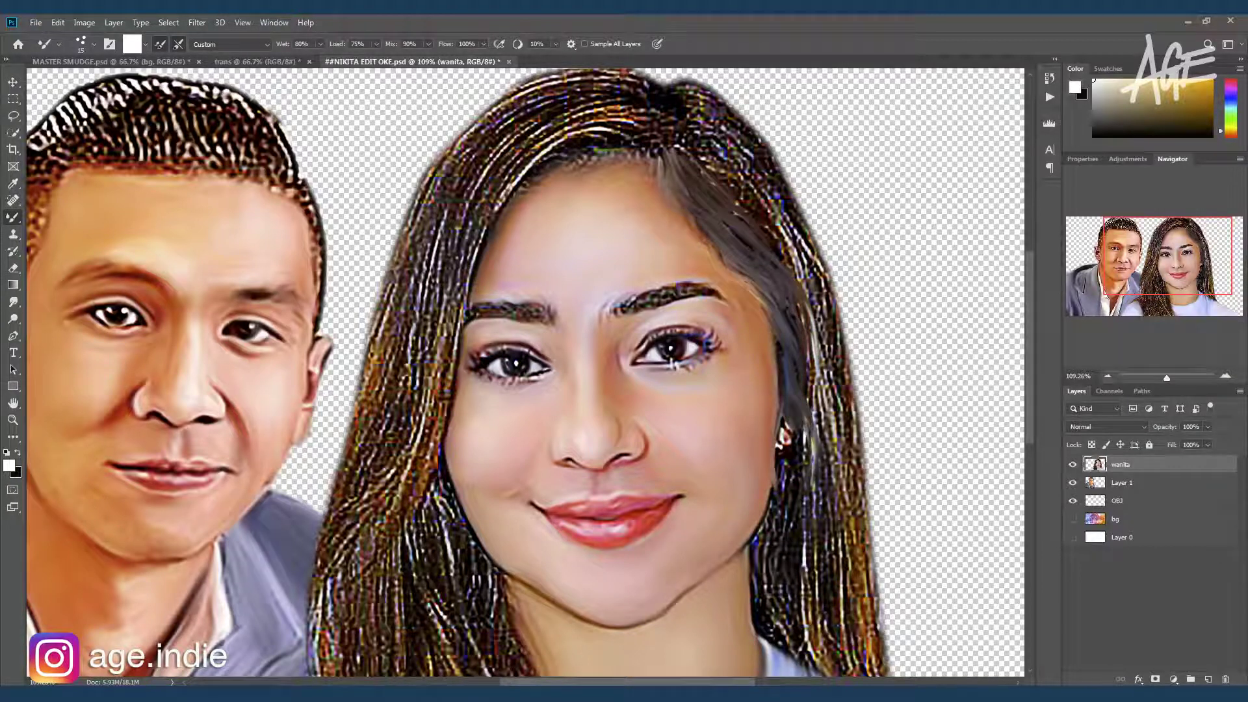
key(bracketright)
Smooth and darken the right-hand hair from the crown down toward the ear
mouse_move(676, 130)
mouse_down()
mouse_move(747, 175)
mouse_move(793, 254)
mouse_up()
mouse_move(735, 221)
mouse_down()
mouse_move(676, 117)
mouse_move(780, 273)
mouse_move(806, 390)
mouse_up()
mouse_move(689, 108)
mouse_down()
mouse_move(747, 156)
mouse_move(704, 104)
mouse_move(790, 195)
mouse_move(838, 292)
mouse_up()
drag(793, 224, 857, 342)
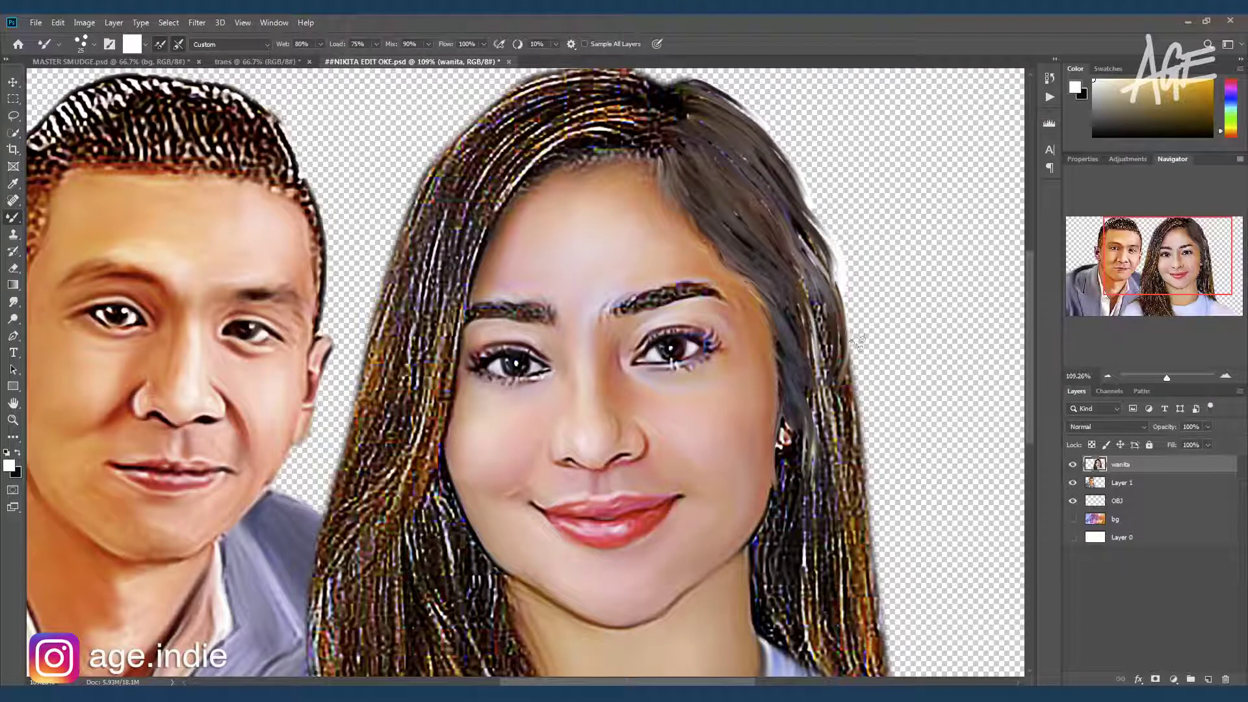
mouse_move(839, 292)
mouse_down()
mouse_move(696, 110)
mouse_move(760, 133)
mouse_move(813, 260)
mouse_up()
drag(663, 140, 776, 244)
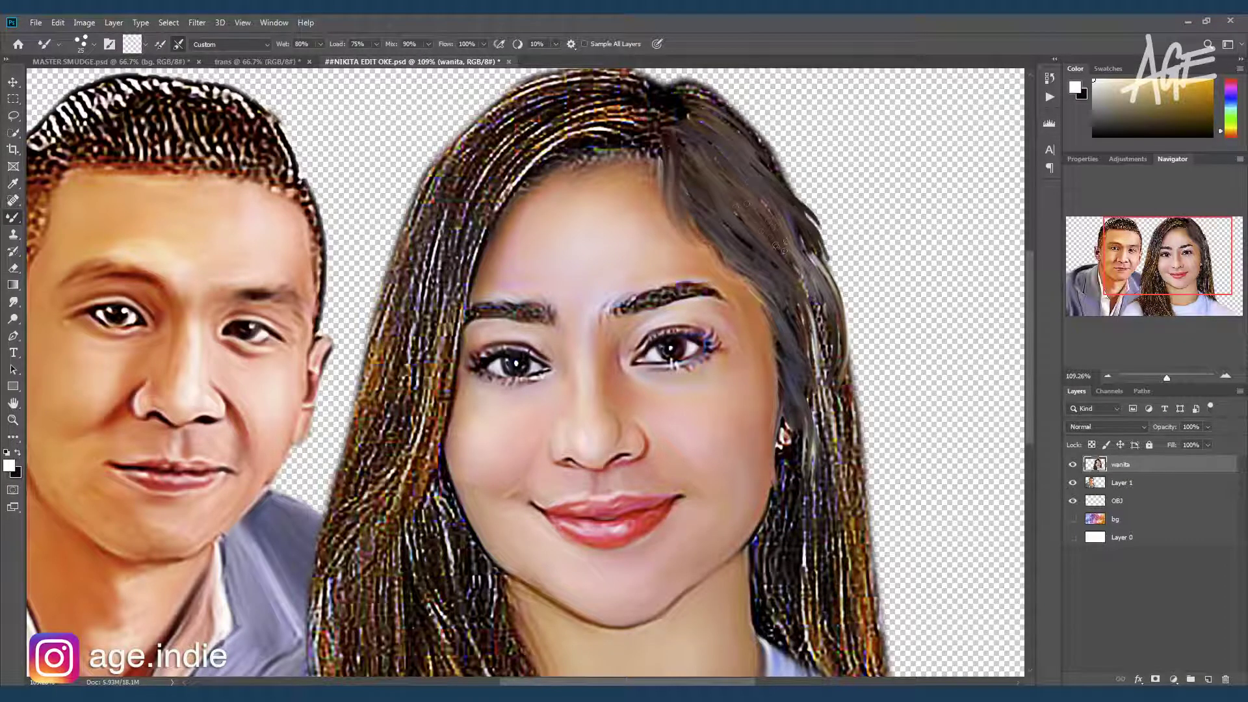
drag(712, 114, 783, 171)
mouse_move(676, 88)
mouse_down()
mouse_move(760, 133)
mouse_move(799, 195)
mouse_up()
mouse_move(774, 150)
mouse_down()
mouse_move(820, 237)
mouse_move(822, 351)
mouse_up()
Blend the right-hand strands from the temple past the ear down to the shoulder
drag(811, 257, 839, 442)
drag(840, 356, 832, 409)
drag(796, 302, 851, 435)
drag(845, 338, 865, 462)
mouse_move(819, 386)
mouse_down()
mouse_move(852, 444)
mouse_move(805, 438)
mouse_up()
drag(807, 392, 845, 458)
drag(796, 332, 875, 536)
drag(803, 442, 871, 579)
drag(845, 494, 887, 617)
Turn the golden streaks below her ear into smooth, darker hair strands
scroll(861, 570, down, 3)
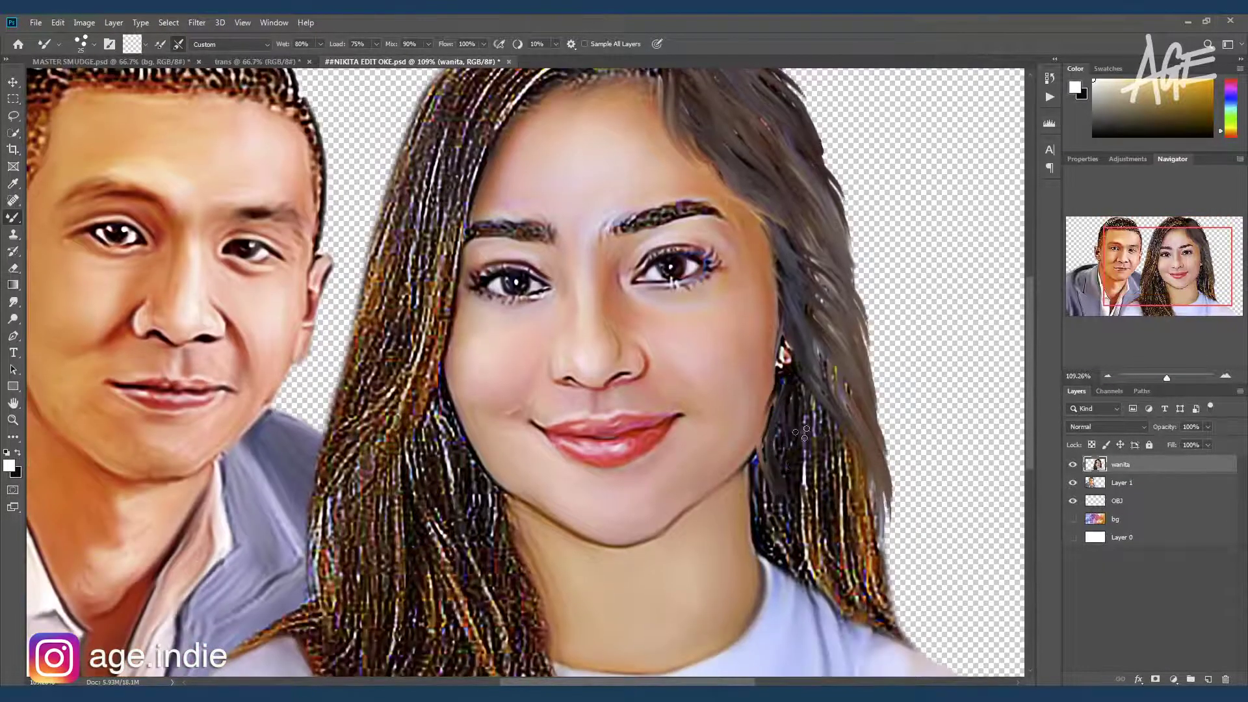
mouse_move(763, 473)
mouse_down()
mouse_move(825, 624)
mouse_move(845, 578)
mouse_move(854, 670)
mouse_up()
drag(822, 549, 832, 448)
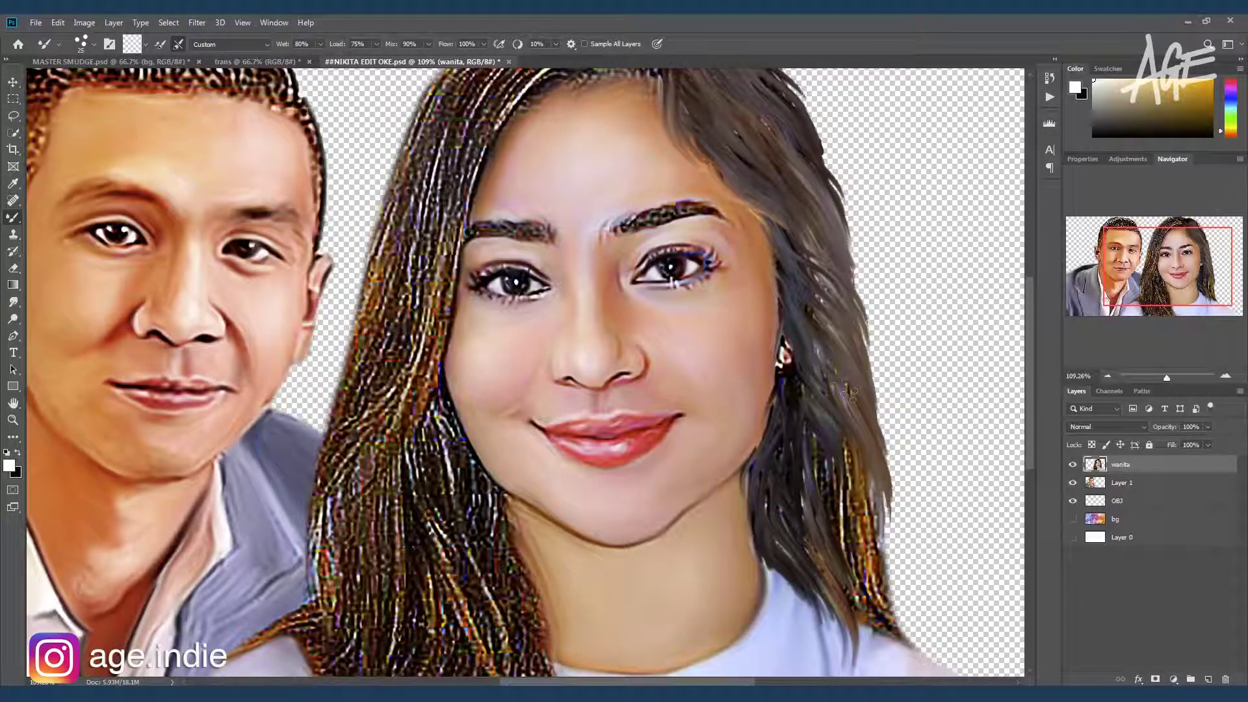
drag(817, 280, 845, 399)
drag(838, 338, 871, 566)
drag(832, 449, 897, 630)
drag(826, 487, 878, 617)
drag(813, 546, 871, 663)
mouse_move(780, 533)
mouse_down()
mouse_move(806, 611)
mouse_move(793, 611)
mouse_up()
drag(843, 529, 812, 475)
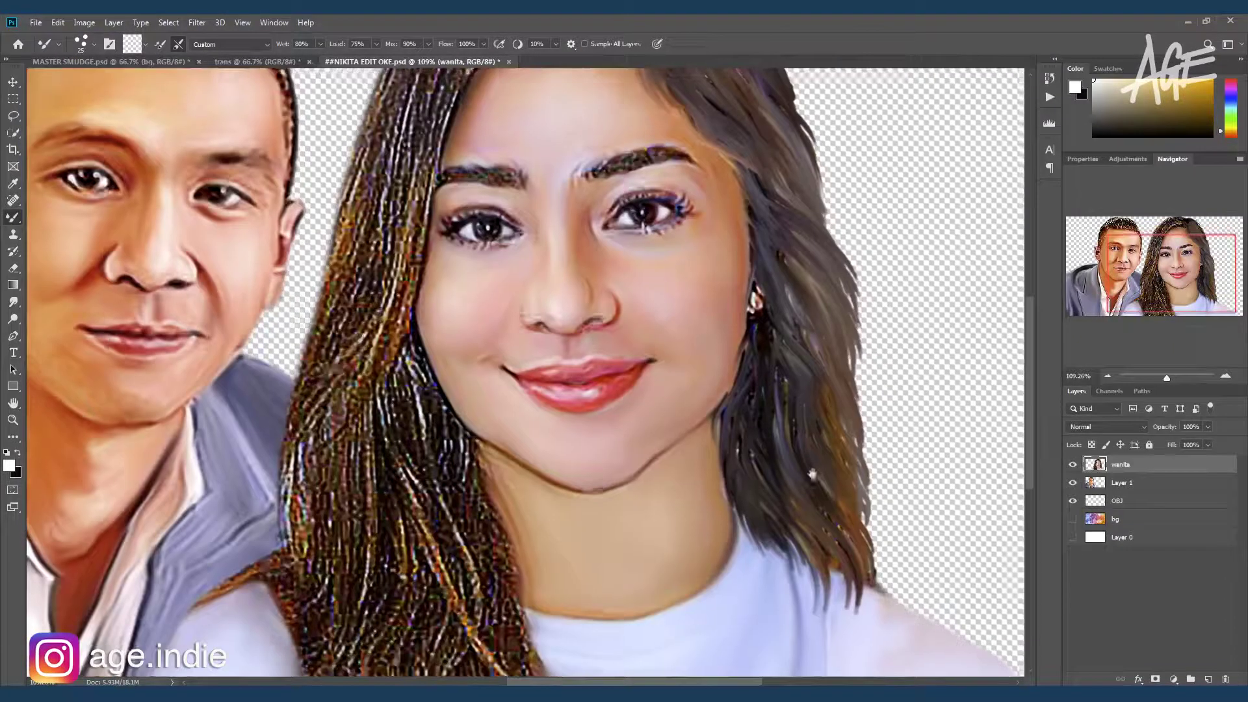
scroll(727, 275, down, 2)
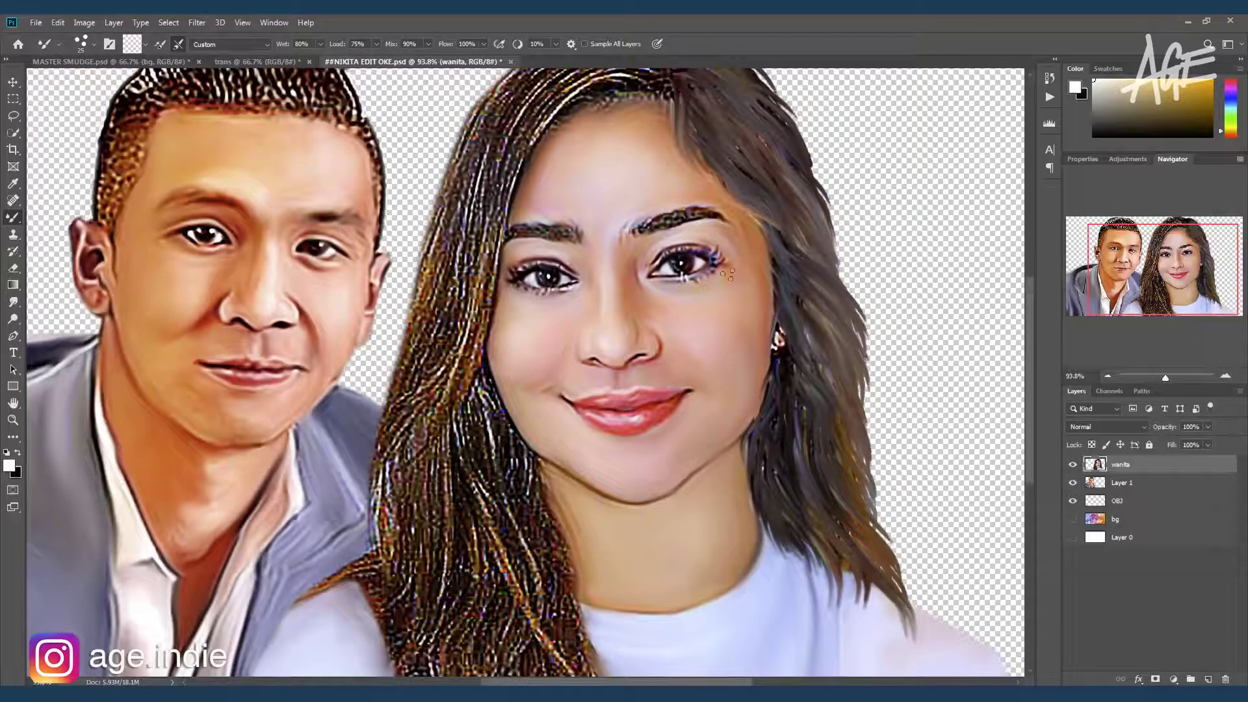
Smooth the streaky hair on top of her head, along the hairline and on the left
drag(727, 274, 855, 420)
mouse_move(780, 194)
mouse_down()
mouse_move(683, 218)
mouse_move(807, 228)
mouse_move(777, 214)
mouse_up()
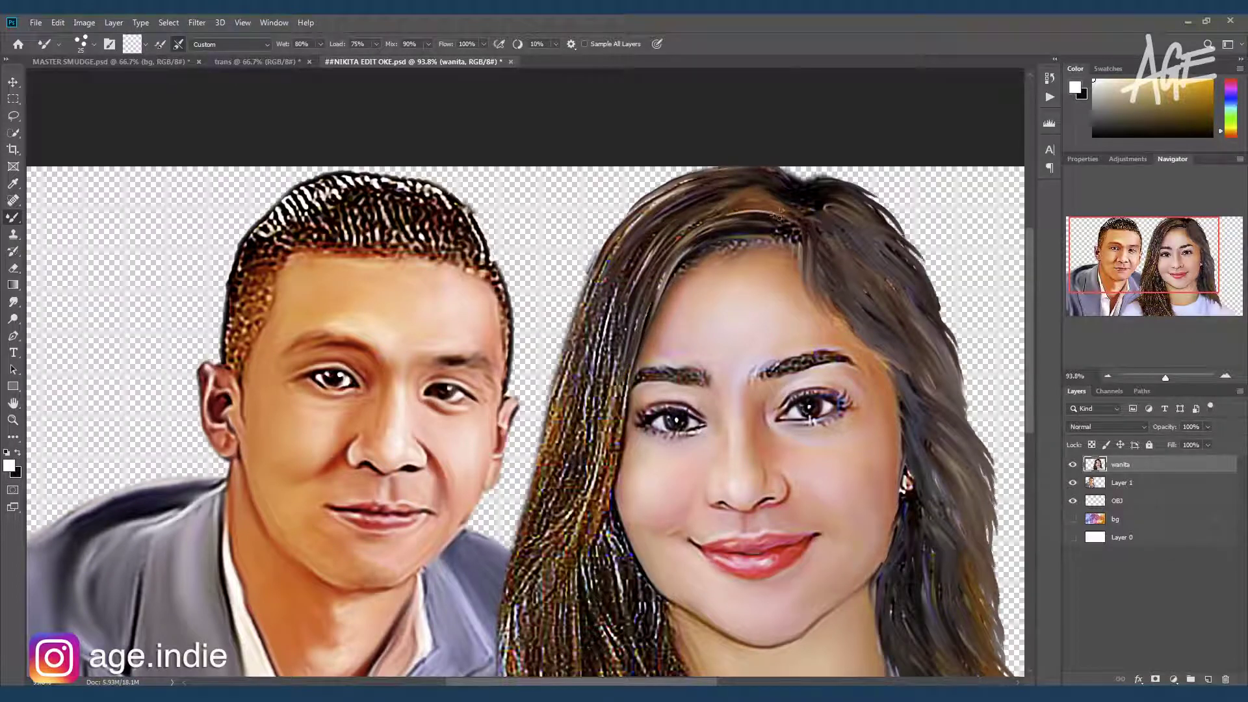
mouse_move(721, 263)
mouse_down()
mouse_move(638, 262)
mouse_move(567, 406)
mouse_move(595, 408)
mouse_move(650, 260)
mouse_up()
mouse_move(543, 470)
mouse_down()
mouse_move(569, 360)
mouse_move(556, 548)
mouse_up()
mouse_move(577, 404)
mouse_down()
mouse_move(600, 382)
mouse_move(552, 585)
mouse_up()
drag(624, 364, 540, 514)
drag(591, 426, 520, 554)
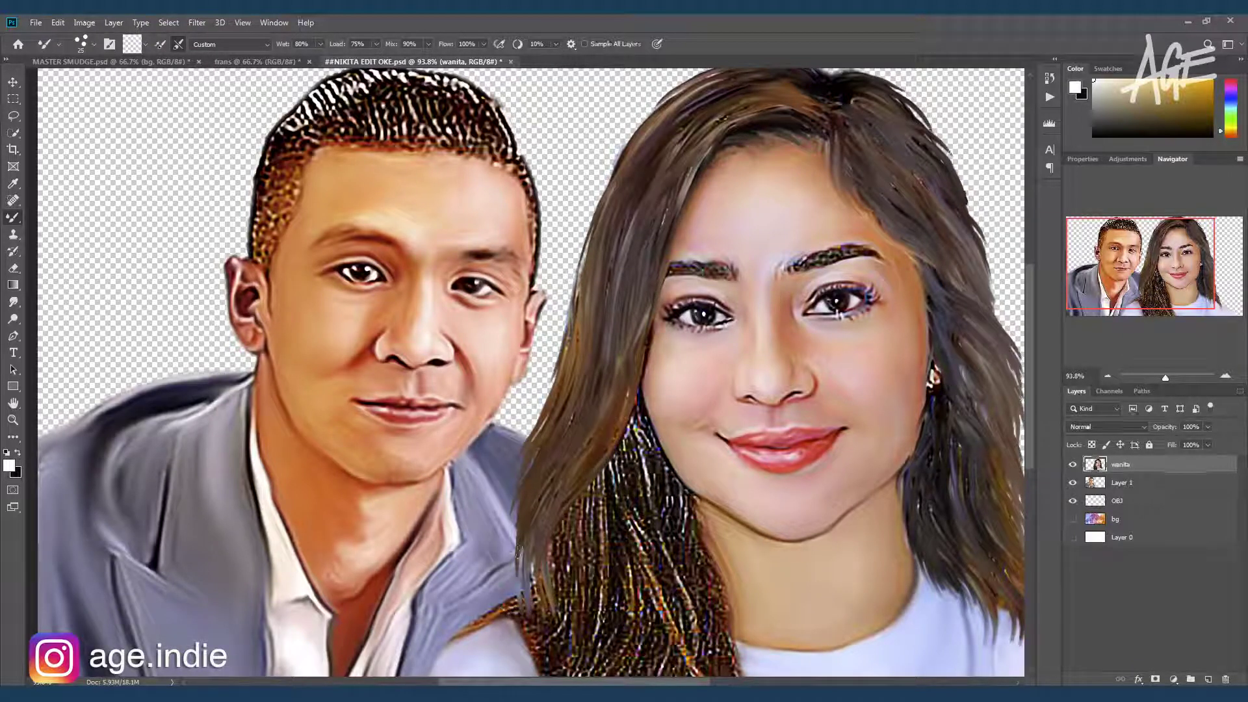
Lengthen the strands below her left cheek, pulling them down and outward
drag(505, 602, 455, 653)
drag(559, 585, 517, 559)
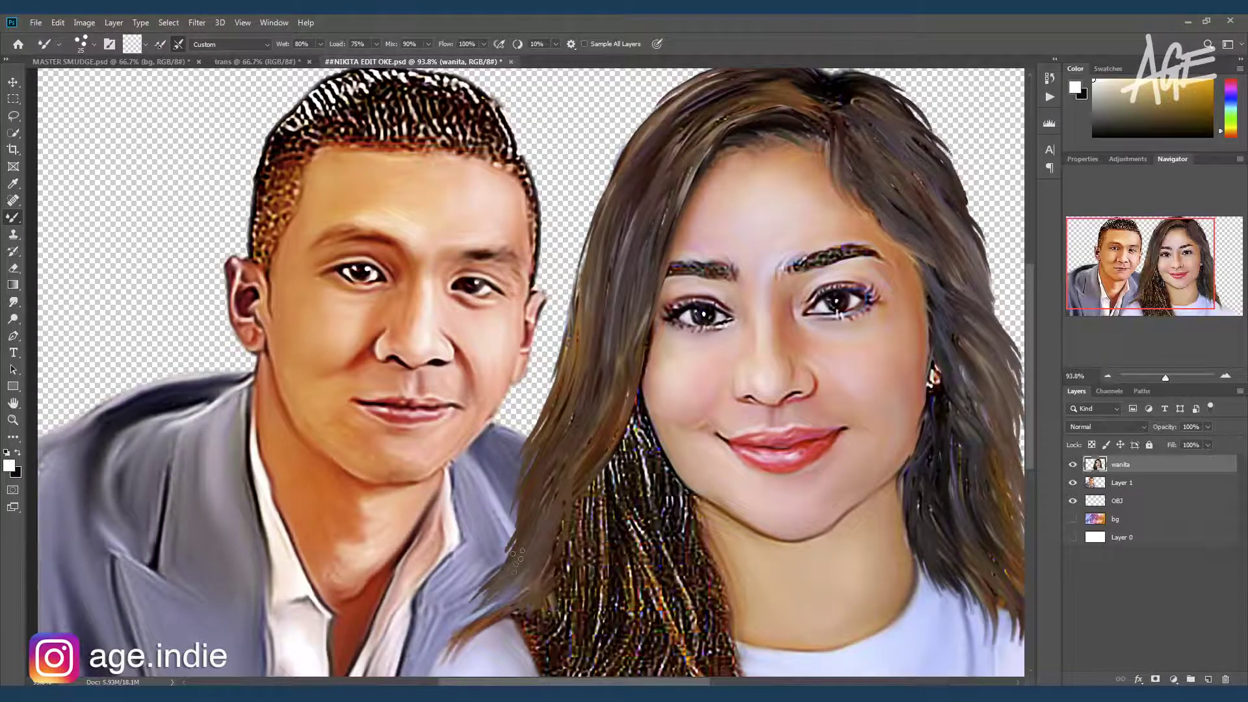
mouse_move(639, 430)
mouse_down()
mouse_move(629, 333)
mouse_move(715, 494)
mouse_up()
drag(640, 396, 734, 503)
mouse_move(618, 335)
mouse_down()
mouse_move(712, 500)
mouse_move(559, 513)
mouse_up()
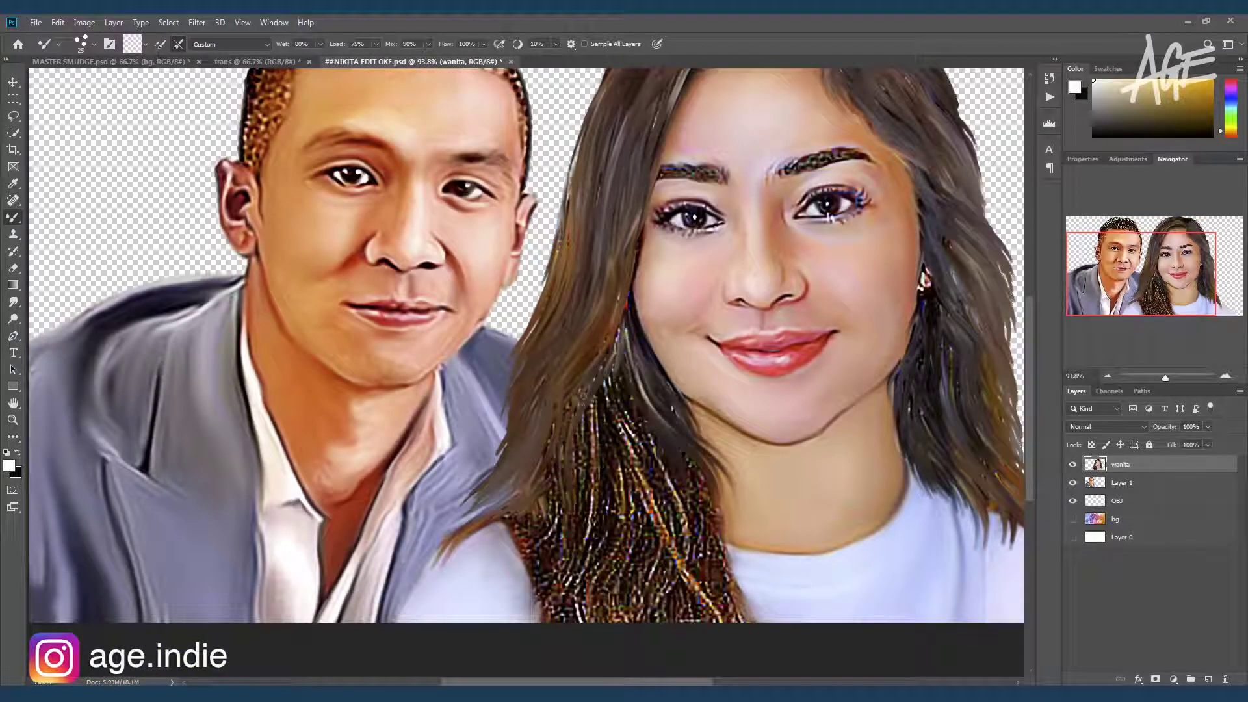
drag(552, 465, 455, 566)
drag(533, 494, 497, 621)
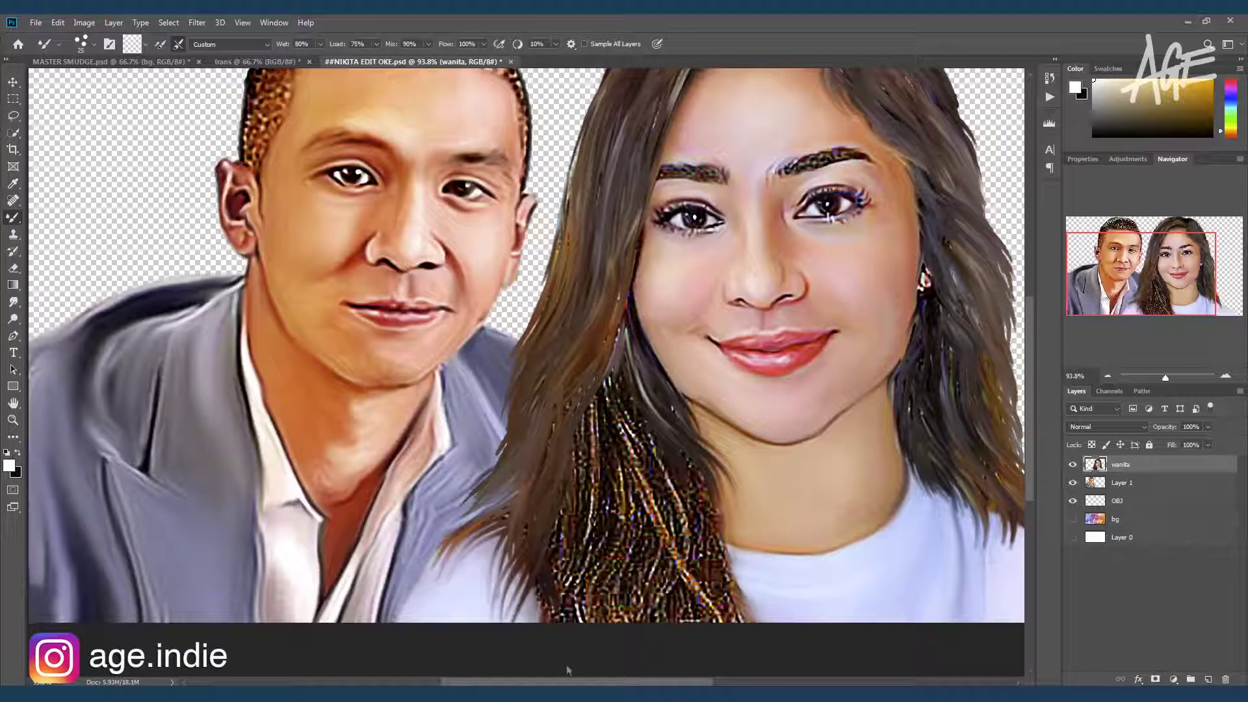
Smooth the lower-left hair into longer painterly strokes
drag(595, 397, 581, 510)
drag(601, 429, 559, 591)
drag(578, 494, 556, 595)
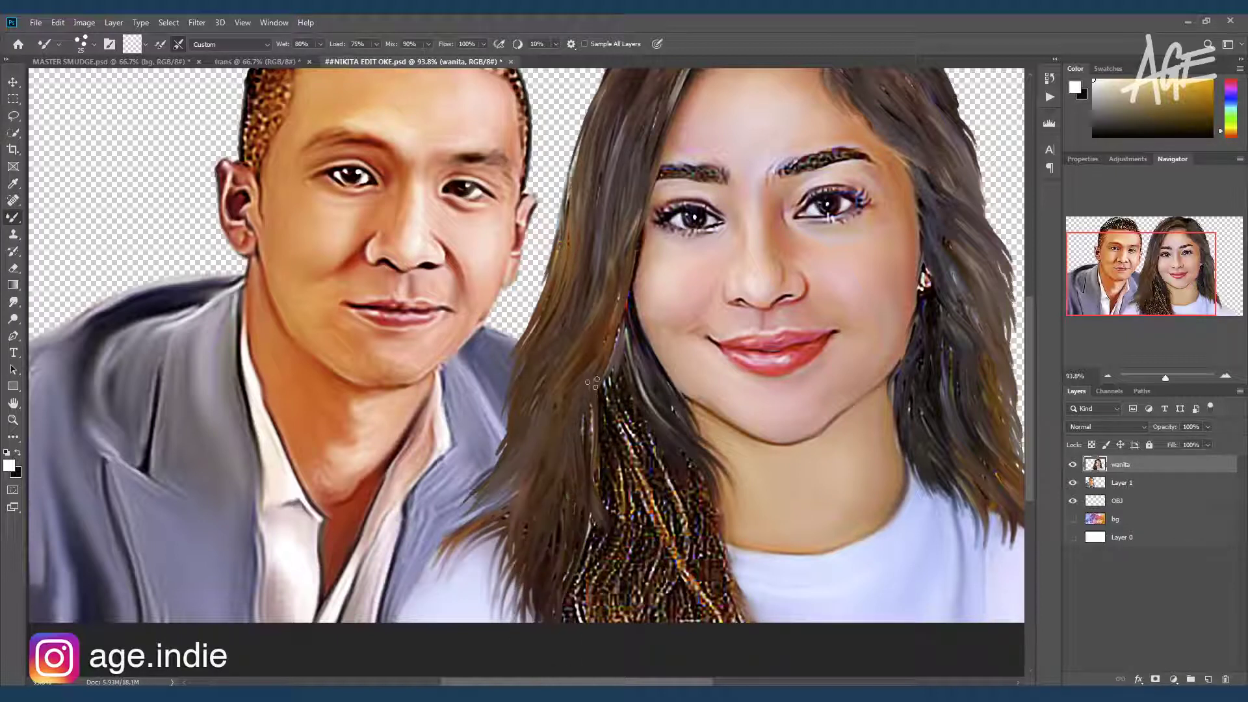
drag(604, 458, 644, 585)
drag(593, 484, 575, 611)
drag(621, 338, 656, 514)
mouse_move(611, 383)
mouse_down()
mouse_move(689, 559)
mouse_move(676, 585)
mouse_up()
mouse_move(650, 468)
mouse_down()
mouse_move(741, 579)
mouse_move(734, 598)
mouse_up()
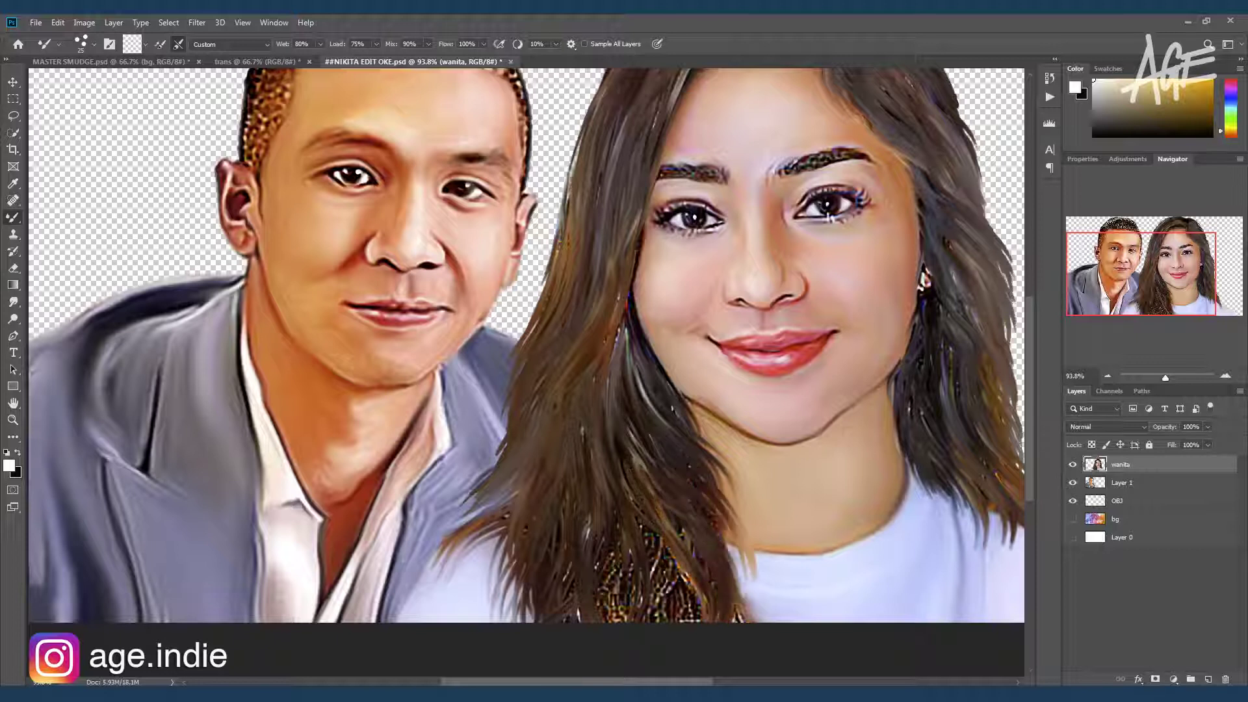
drag(650, 501, 702, 558)
drag(643, 423, 719, 608)
Remove the glittery patches from the lower-left hair with light final smears
drag(611, 323, 676, 605)
drag(624, 448, 689, 617)
mouse_move(598, 500)
mouse_down()
mouse_move(624, 604)
mouse_move(532, 554)
mouse_move(510, 617)
mouse_up()
mouse_move(555, 536)
mouse_down()
mouse_move(575, 618)
mouse_move(606, 584)
mouse_up()
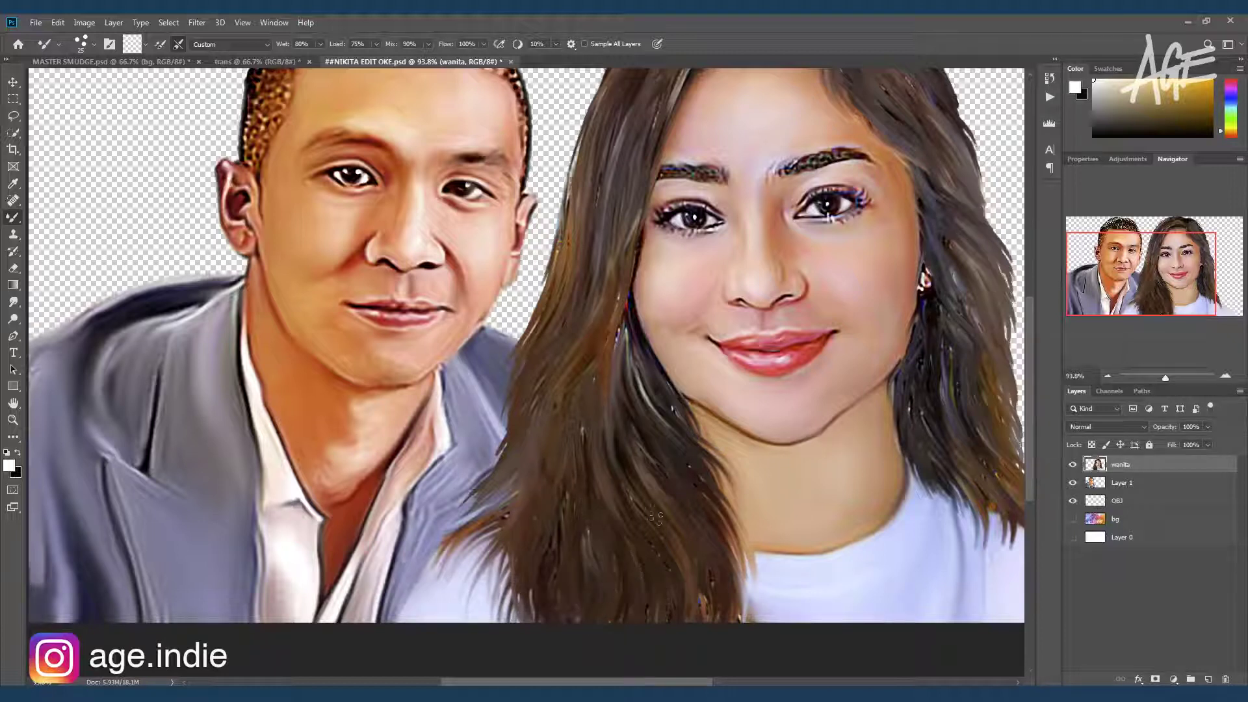
drag(614, 339, 619, 419)
drag(748, 489, 711, 551)
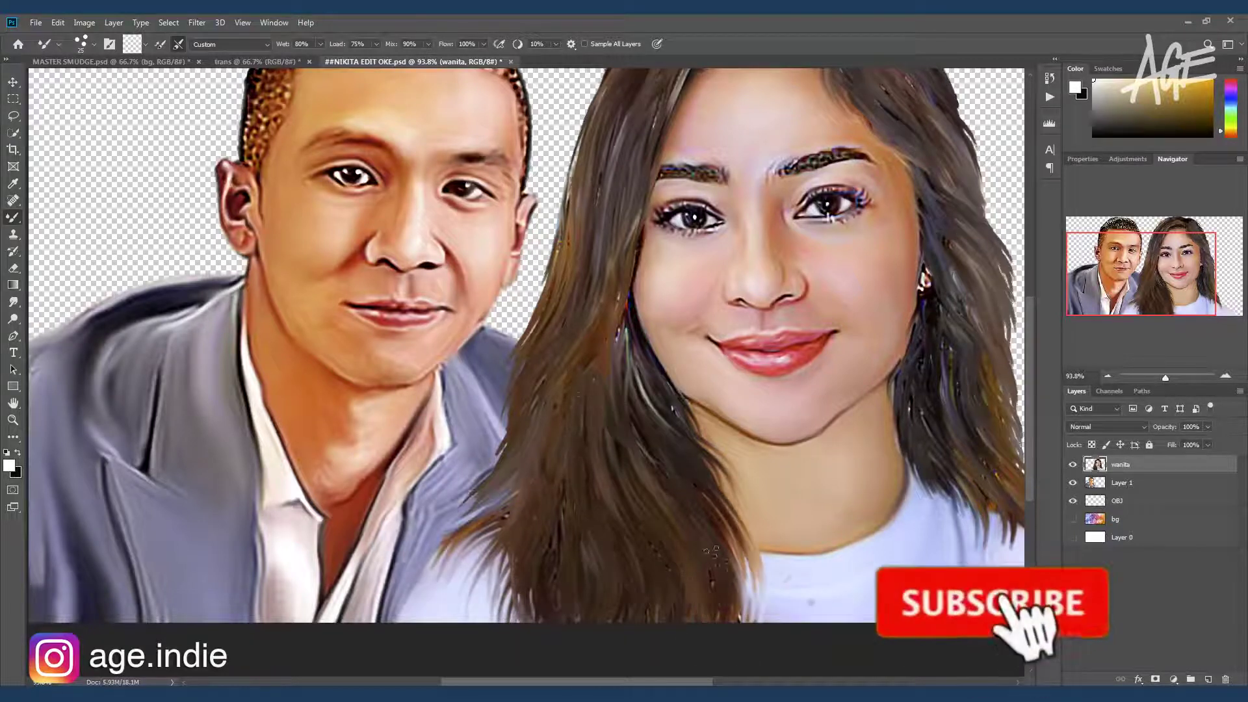
scroll(713, 551, down, 2)
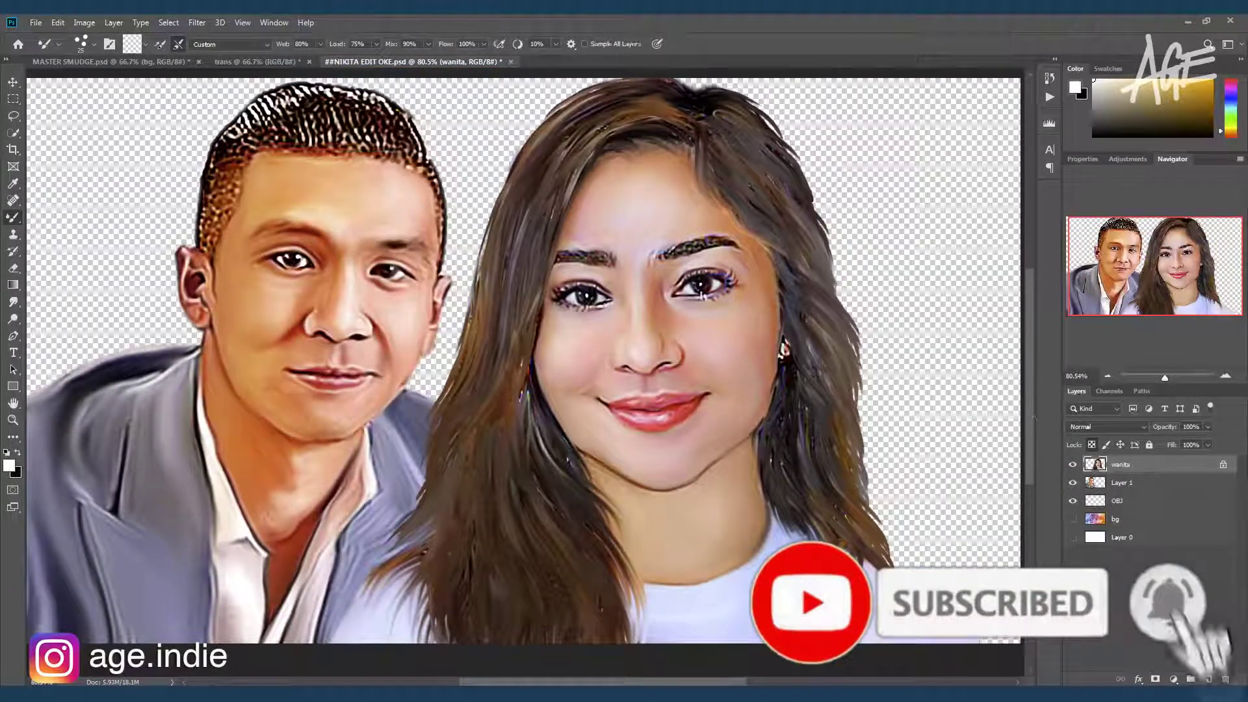
Burn the midtones of her upper and right-hand hair strands at 50% exposure
key(o)
drag(748, 146, 757, 237)
drag(757, 113, 747, 201)
drag(709, 101, 786, 173)
mouse_move(786, 188)
mouse_down()
mouse_move(819, 247)
mouse_move(790, 364)
mouse_up()
drag(819, 325, 845, 422)
drag(799, 377, 804, 468)
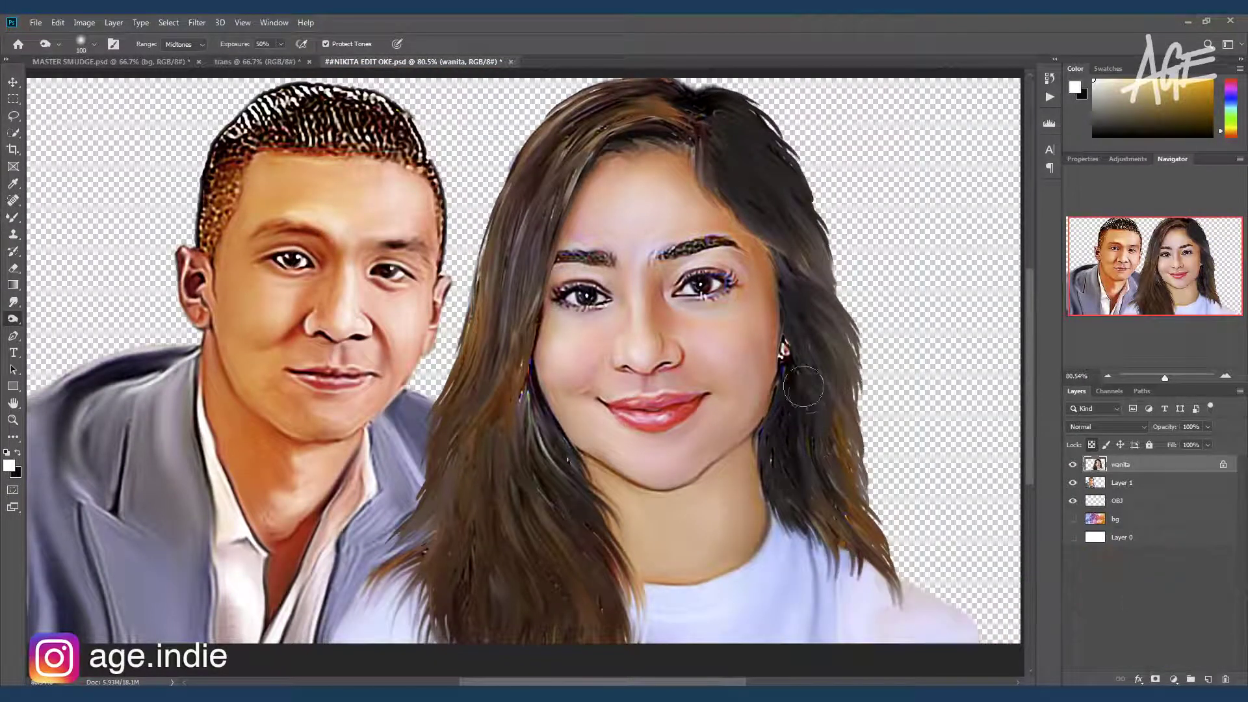
drag(803, 387, 845, 520)
Darken the hair at her crown and down the left side to the shoulder
drag(611, 98, 682, 140)
mouse_move(572, 140)
mouse_down()
mouse_move(513, 273)
mouse_move(520, 299)
mouse_up()
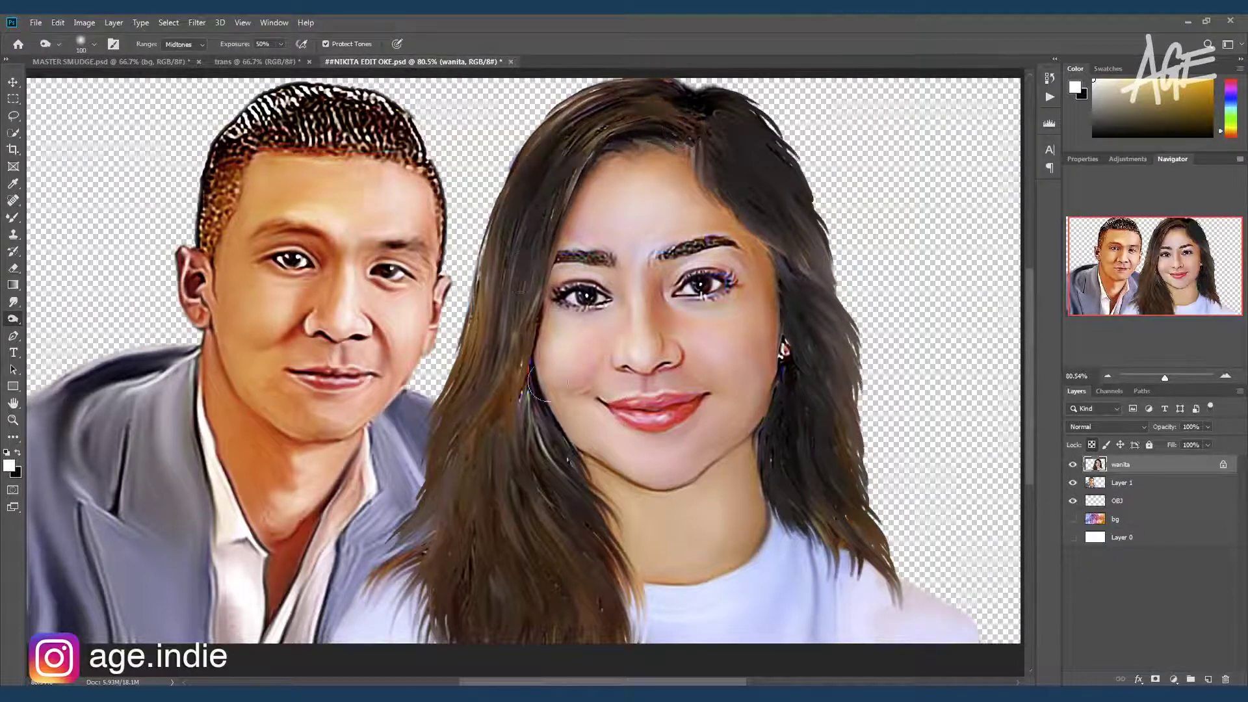
drag(546, 383, 498, 455)
drag(520, 407, 542, 559)
drag(488, 461, 550, 554)
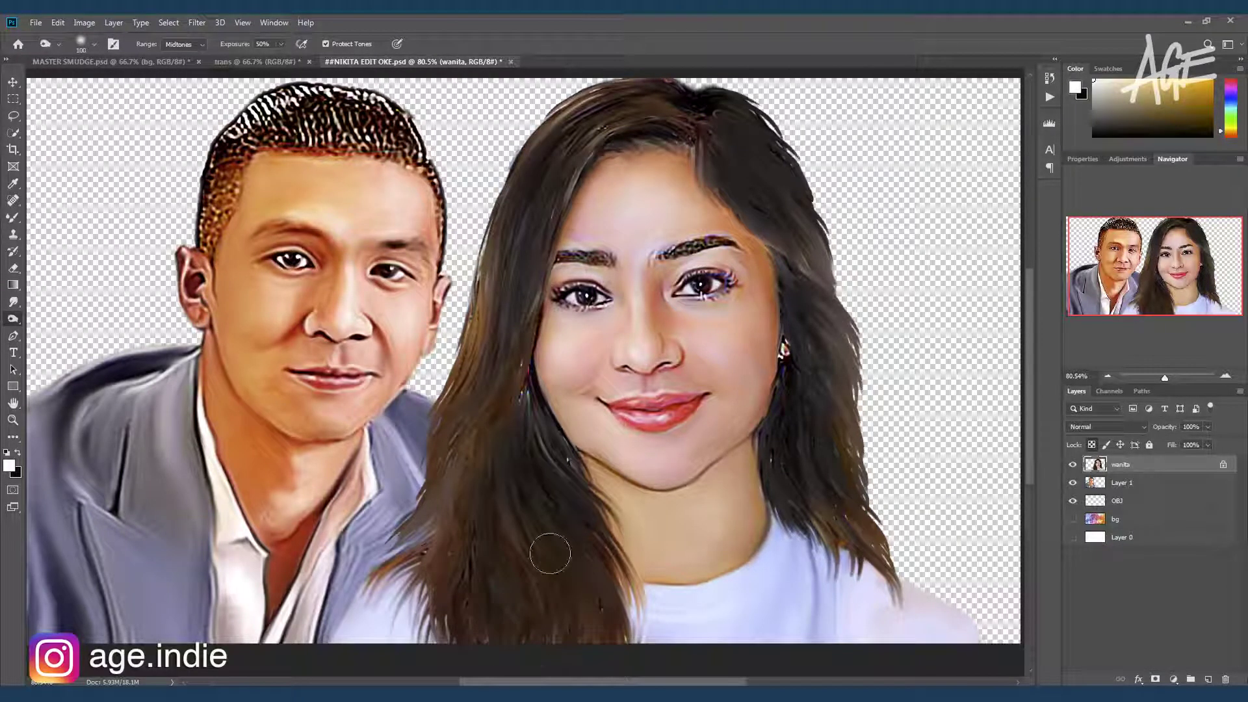
mouse_move(520, 383)
mouse_down()
mouse_move(510, 546)
mouse_move(624, 559)
mouse_up()
drag(539, 449, 507, 572)
mouse_move(542, 306)
mouse_down()
mouse_move(557, 466)
mouse_move(609, 505)
mouse_up()
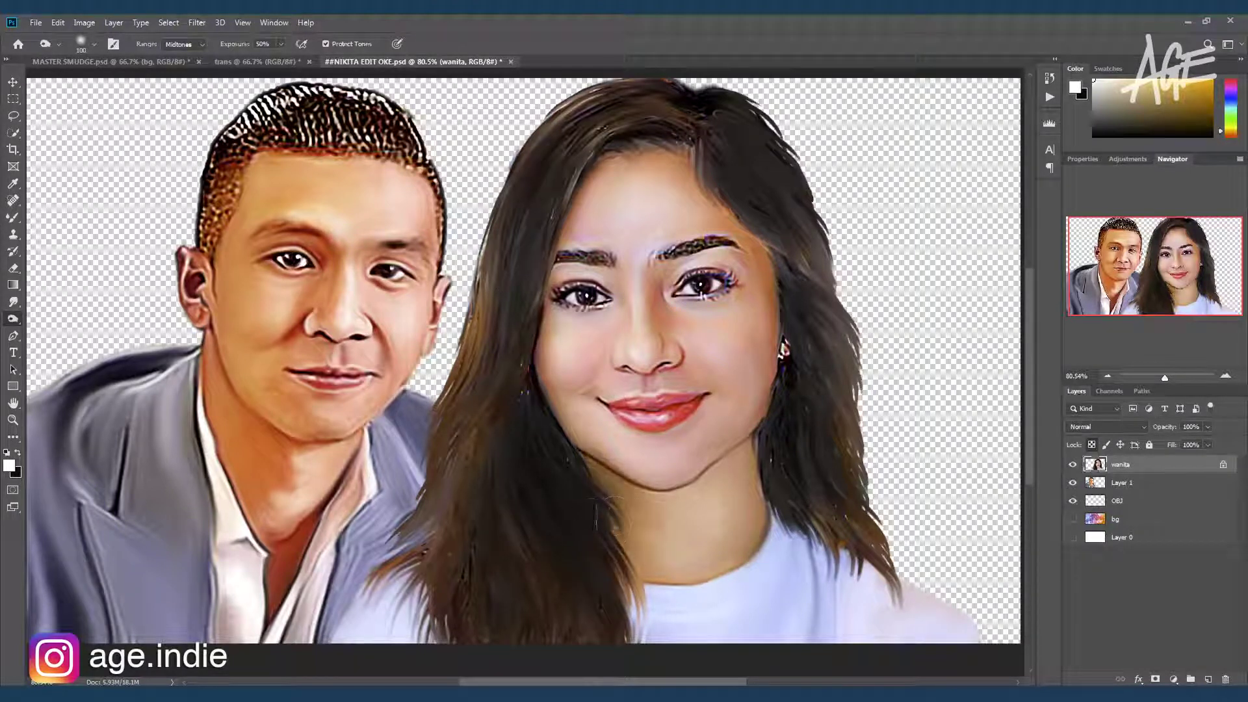
Return to the Mixer Brush on the man's Layer 1, zoomed to about 204% on his face
scroll(325, 292, up, 3)
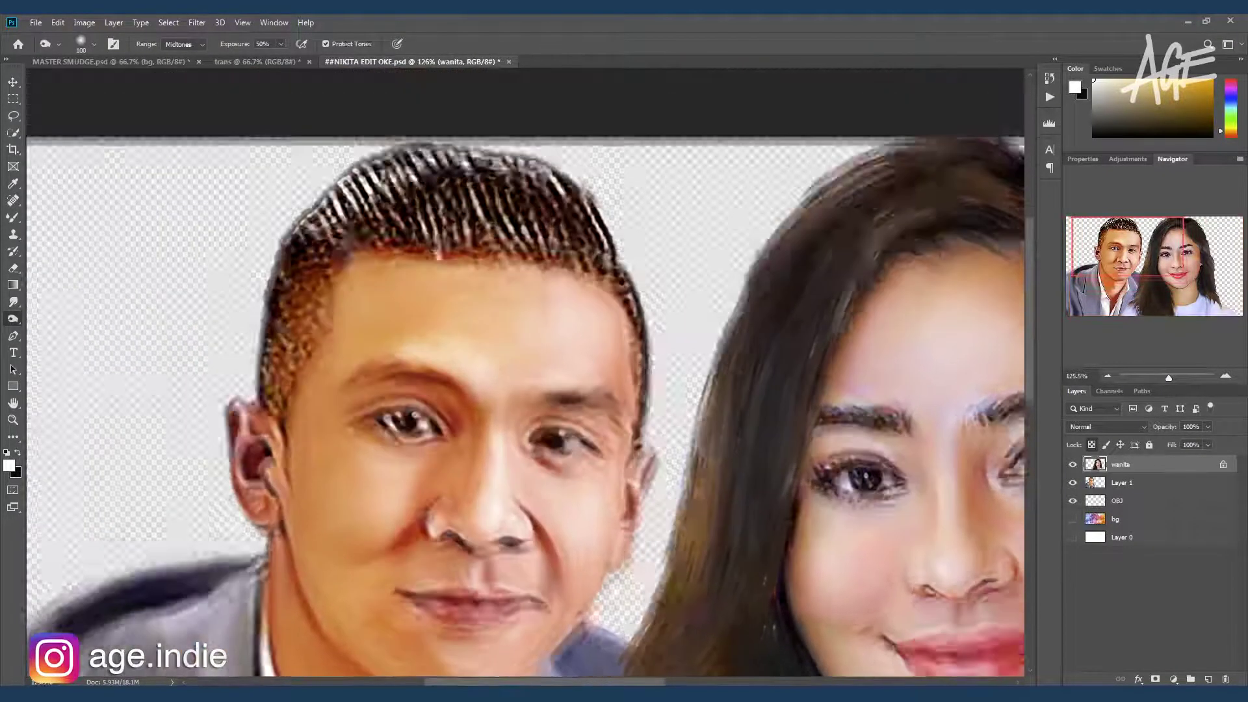
key(b)
click(1099, 484)
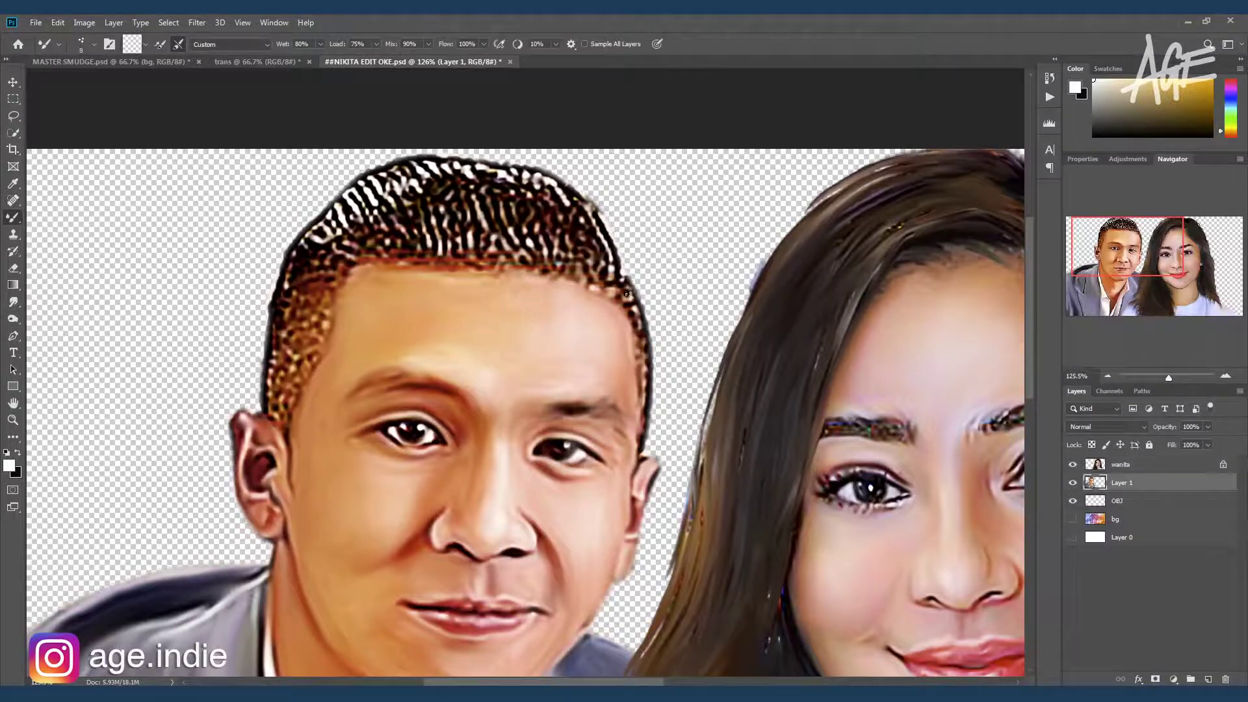
scroll(626, 294, up, 5)
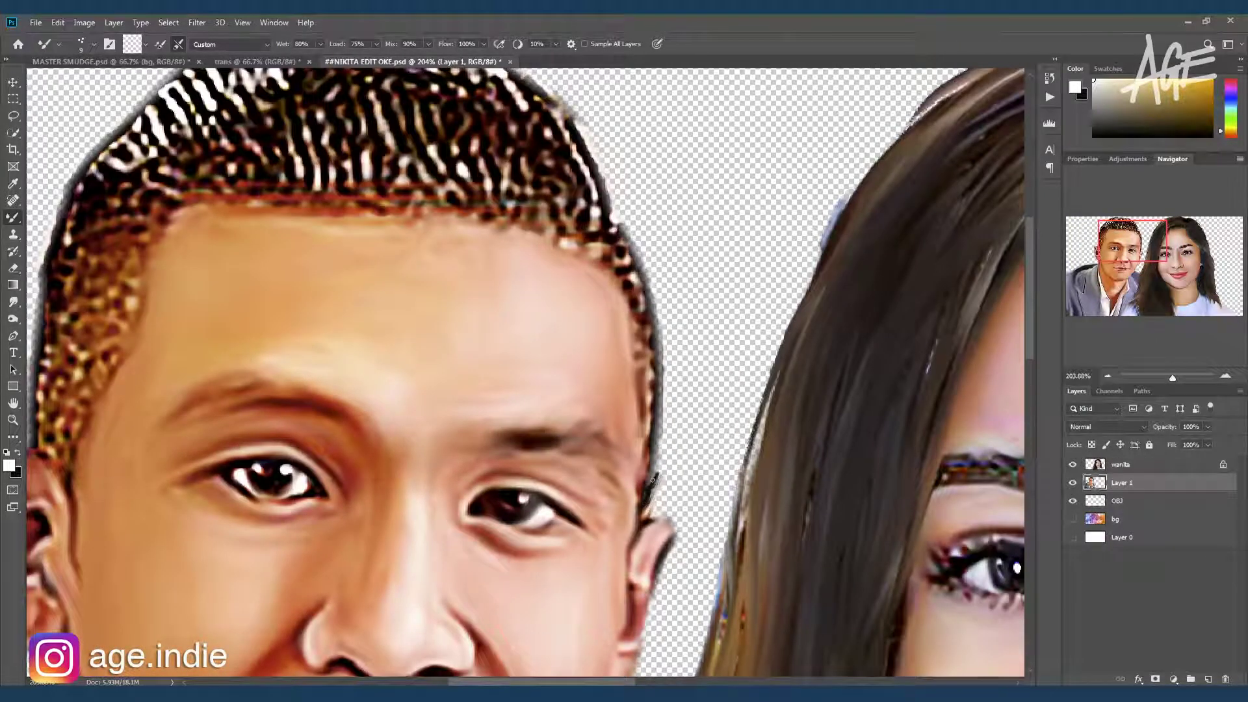
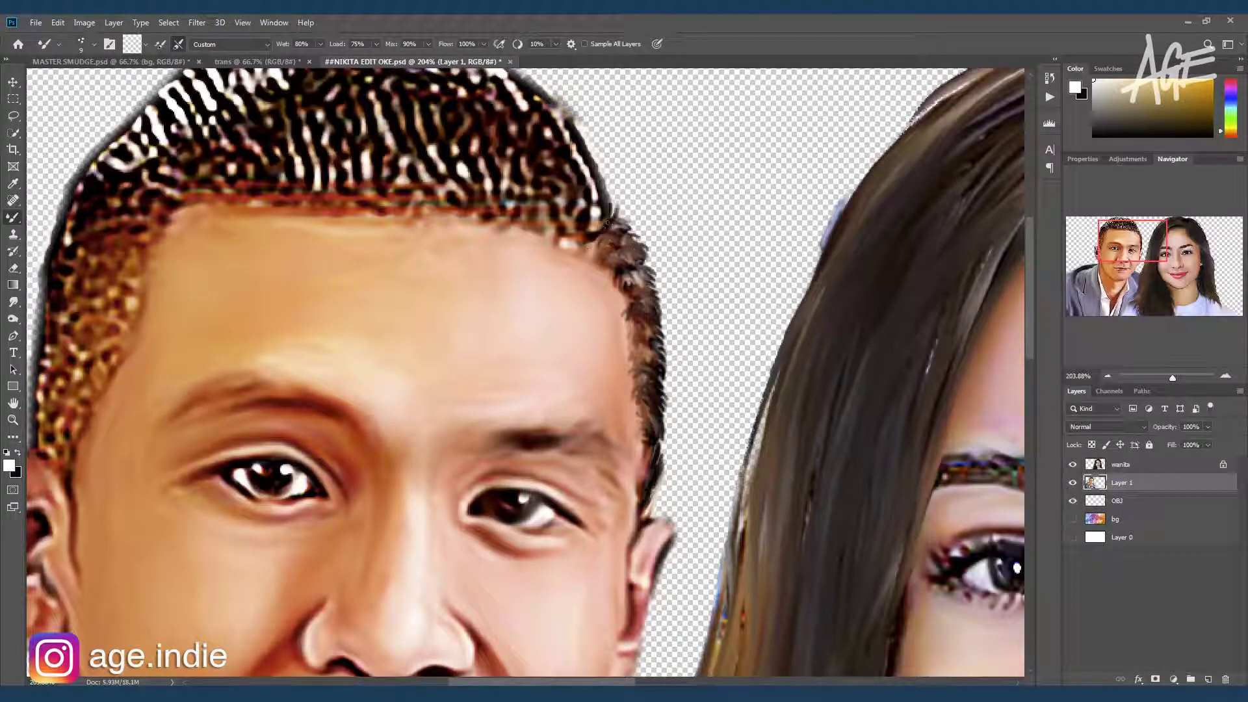
Smudge the right hair edge into dark strands extending past the outer edge
drag(577, 209, 629, 271)
mouse_move(629, 201)
mouse_down()
mouse_move(653, 286)
mouse_move(603, 285)
mouse_up()
mouse_move(611, 231)
mouse_down()
mouse_move(595, 295)
mouse_move(566, 283)
mouse_up()
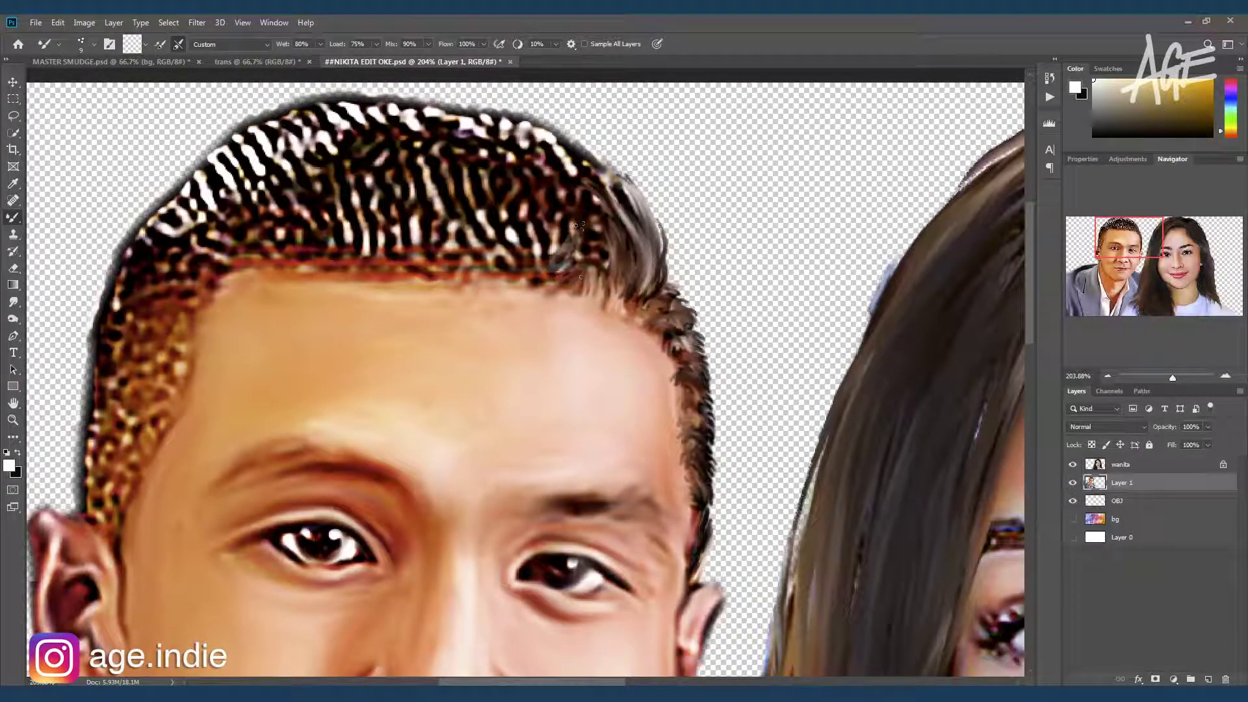
drag(585, 162, 553, 263)
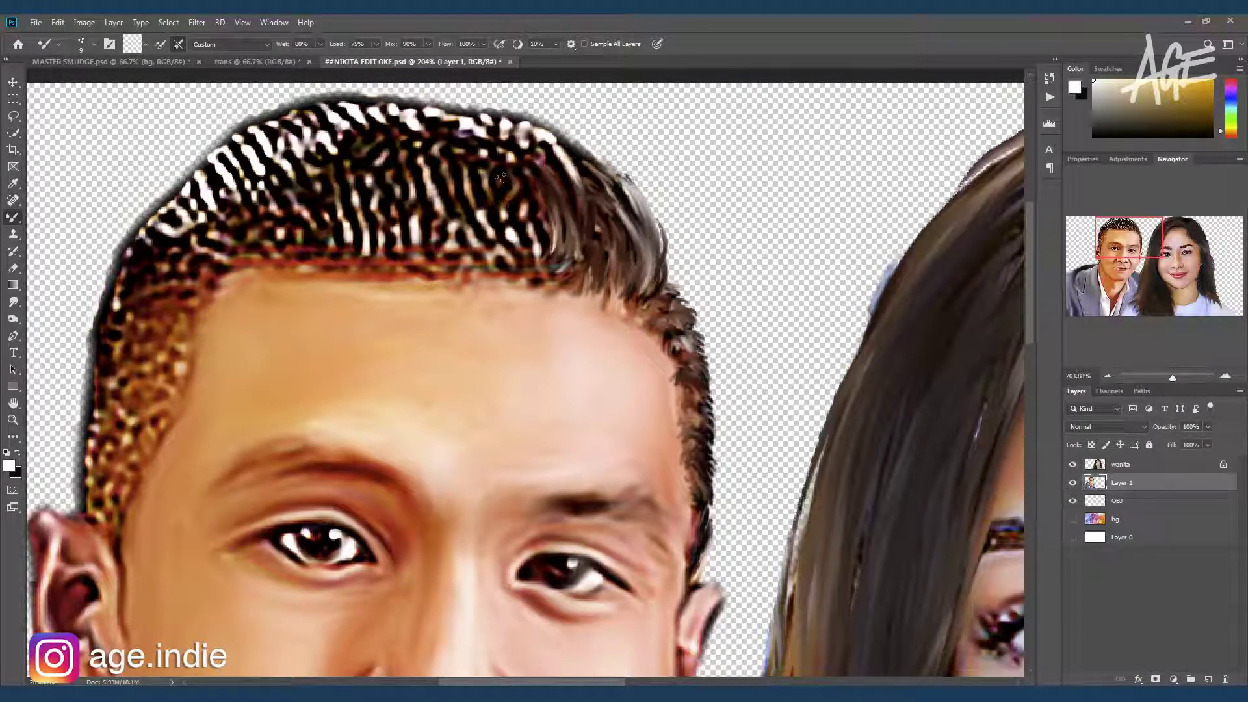
drag(536, 160, 523, 273)
drag(504, 117, 484, 260)
drag(442, 117, 465, 260)
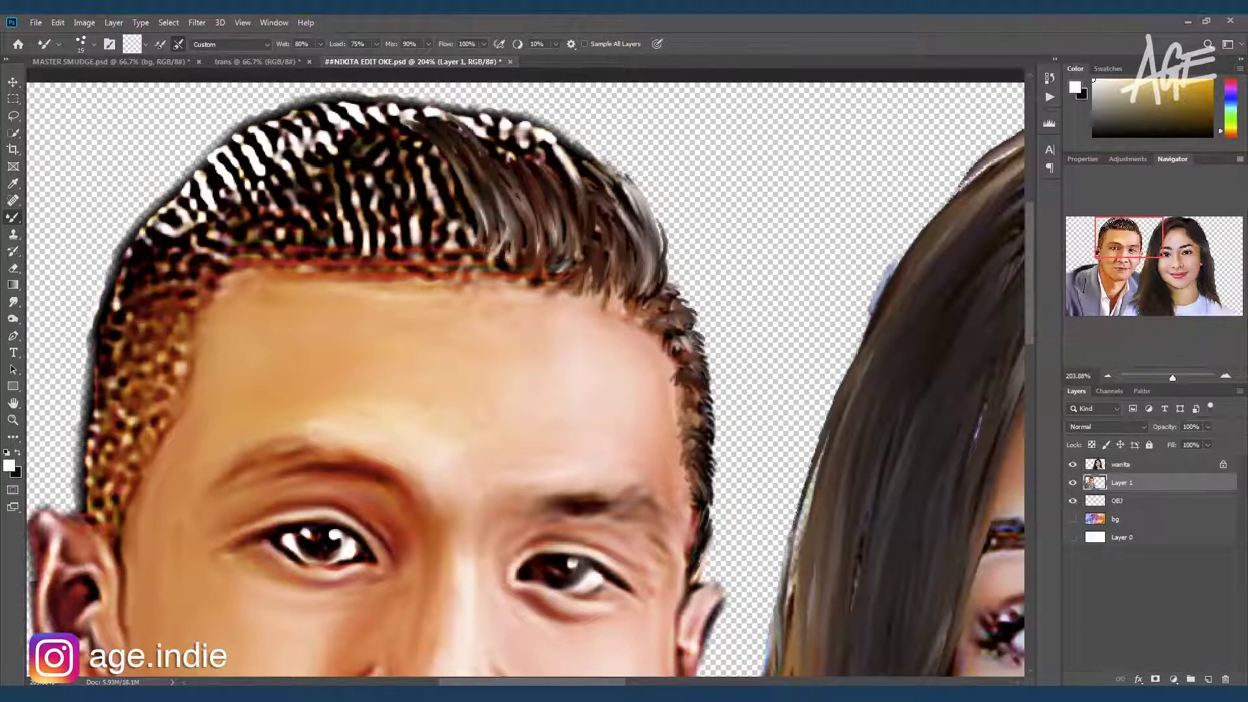
drag(478, 133, 525, 273)
drag(513, 105, 572, 224)
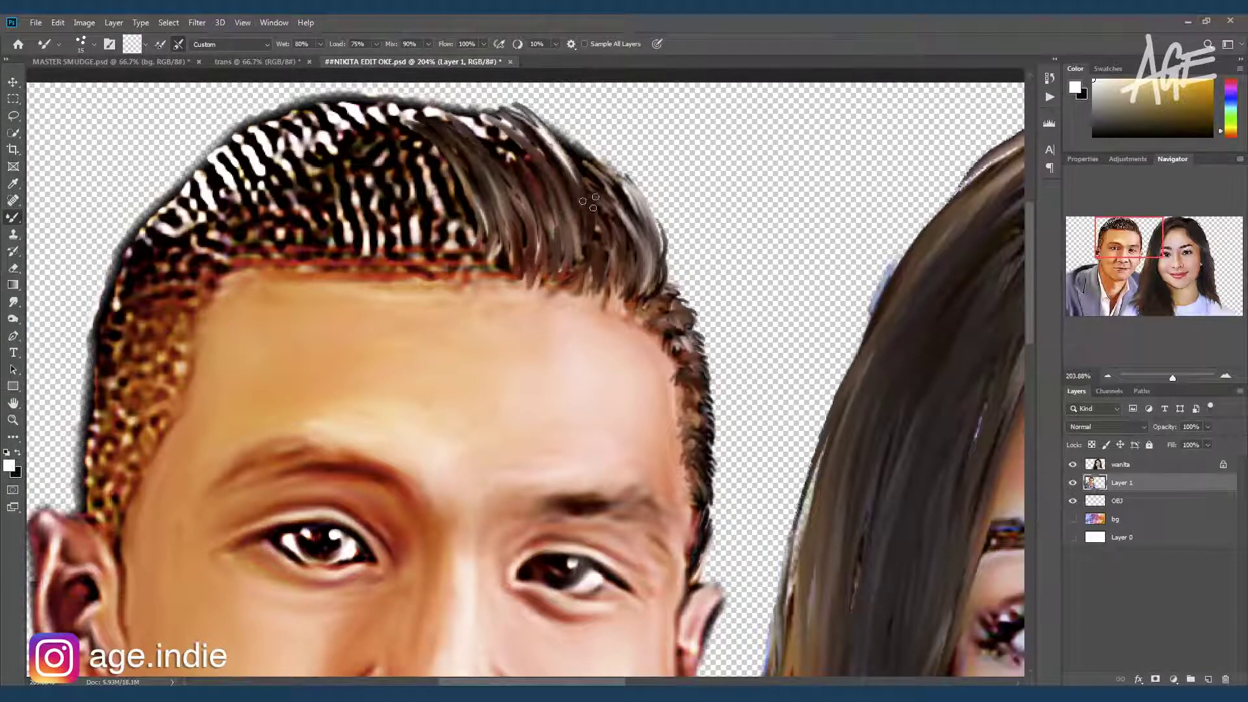
drag(549, 117, 618, 214)
drag(588, 143, 652, 244)
Pull smooth dark strands down over the patterned hair across the top-left of the head
drag(468, 108, 520, 247)
mouse_move(416, 97)
mouse_down()
mouse_move(455, 137)
mouse_move(482, 253)
mouse_up()
drag(458, 182, 494, 269)
drag(351, 88, 429, 195)
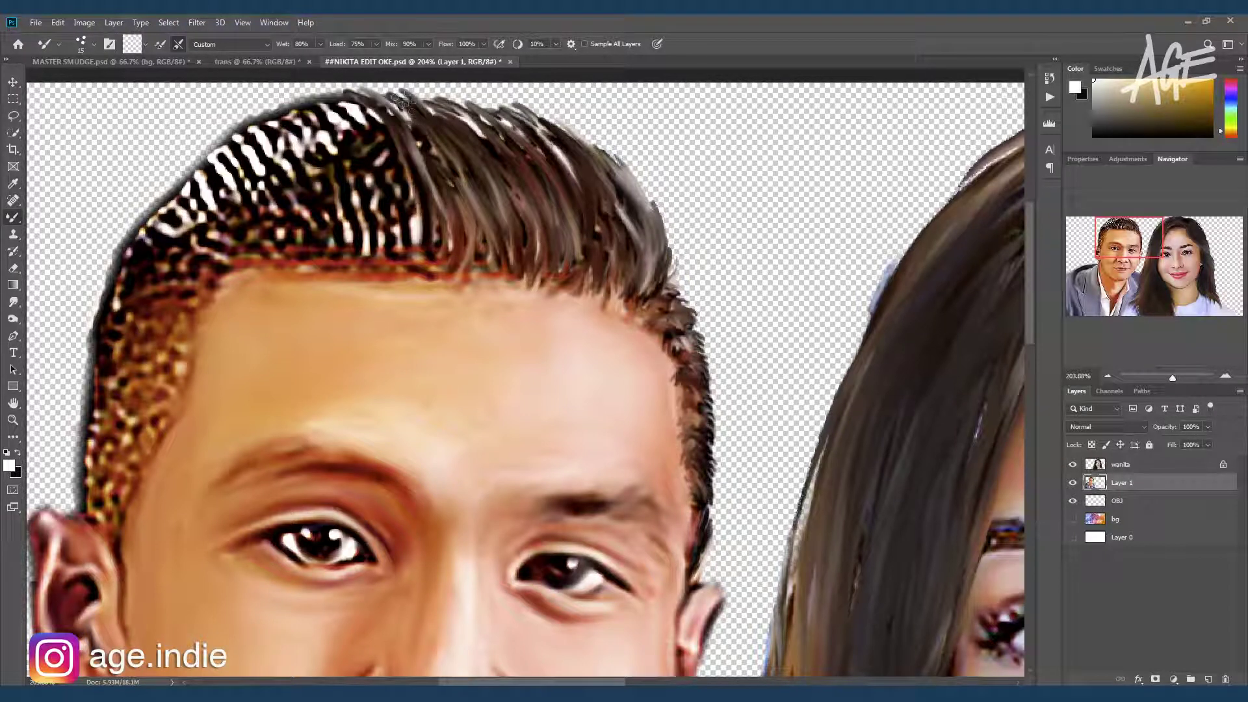
drag(390, 91, 423, 250)
drag(449, 192, 416, 270)
drag(390, 140, 410, 237)
drag(325, 91, 399, 224)
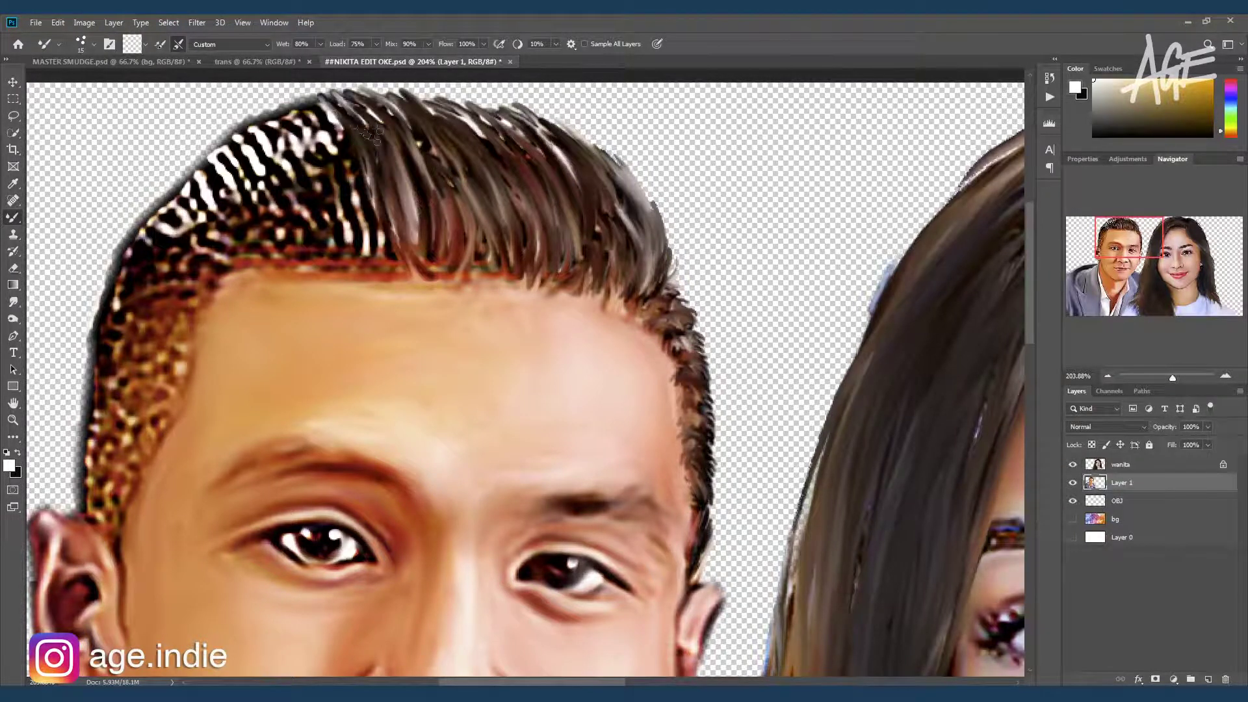
drag(354, 114, 384, 146)
mouse_move(299, 125)
mouse_down()
mouse_move(390, 184)
mouse_move(433, 231)
mouse_up()
drag(354, 163, 432, 237)
mouse_move(322, 188)
mouse_down()
mouse_move(416, 244)
mouse_move(455, 319)
mouse_up()
drag(399, 185, 468, 309)
drag(345, 188, 455, 280)
mouse_move(468, 172)
mouse_down()
mouse_move(513, 270)
mouse_move(536, 270)
mouse_up()
drag(549, 223, 588, 273)
drag(318, 185, 396, 263)
drag(345, 221, 416, 305)
drag(283, 204, 390, 296)
Sweep strands leftward along the left hairline and over the dotted hair above the ear
drag(307, 229, 266, 244)
drag(371, 251, 300, 219)
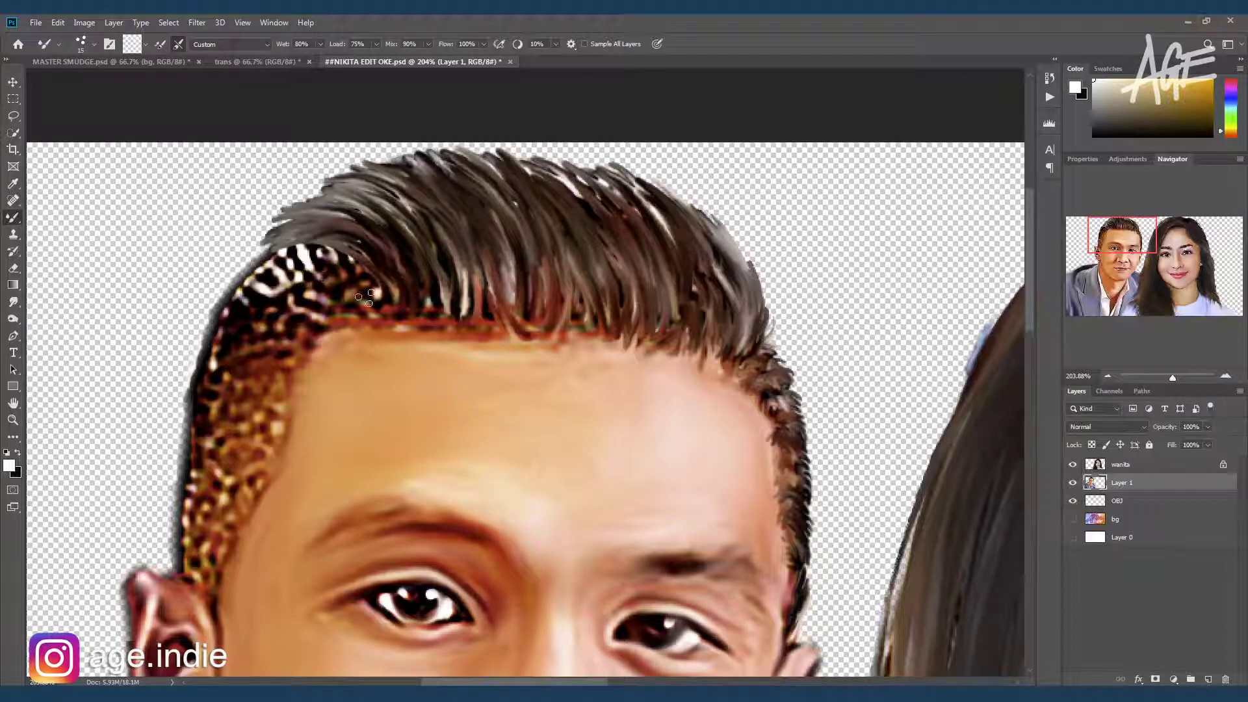
drag(367, 297, 296, 246)
drag(354, 273, 250, 260)
mouse_move(332, 302)
mouse_down()
mouse_move(234, 276)
mouse_move(211, 289)
mouse_move(231, 260)
mouse_move(205, 286)
mouse_up()
drag(299, 338, 201, 296)
drag(279, 367, 189, 328)
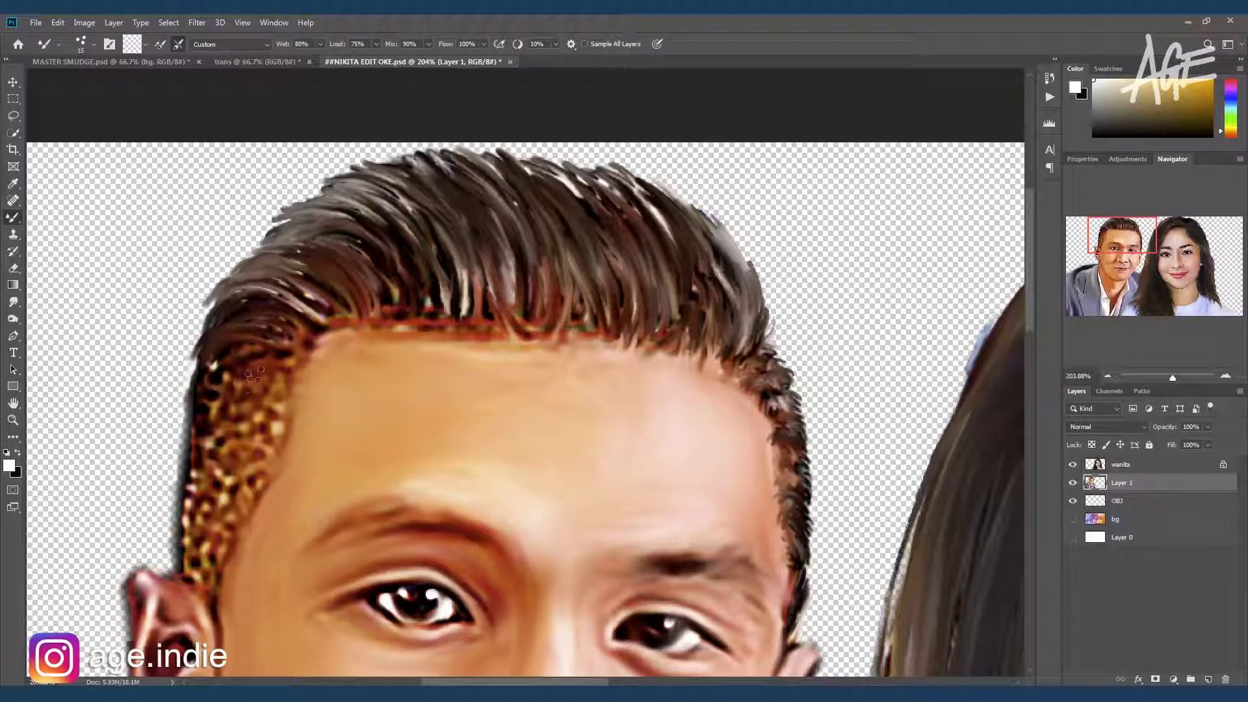
drag(286, 351, 201, 376)
mouse_move(241, 393)
mouse_down()
mouse_move(189, 463)
mouse_move(188, 534)
mouse_move(255, 483)
mouse_up()
Smudge the last dotted hair above the ear with a size-15 Mixer Brush, then zoom out
drag(312, 311, 257, 306)
key(e)
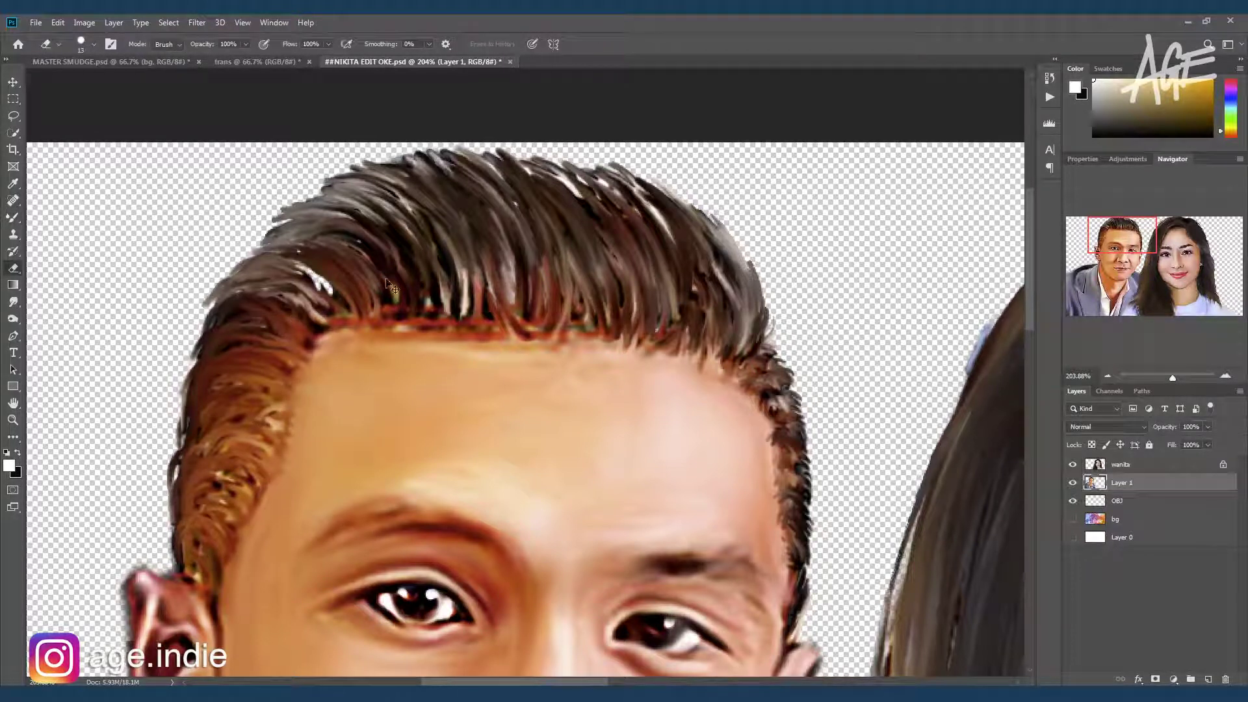
key(b)
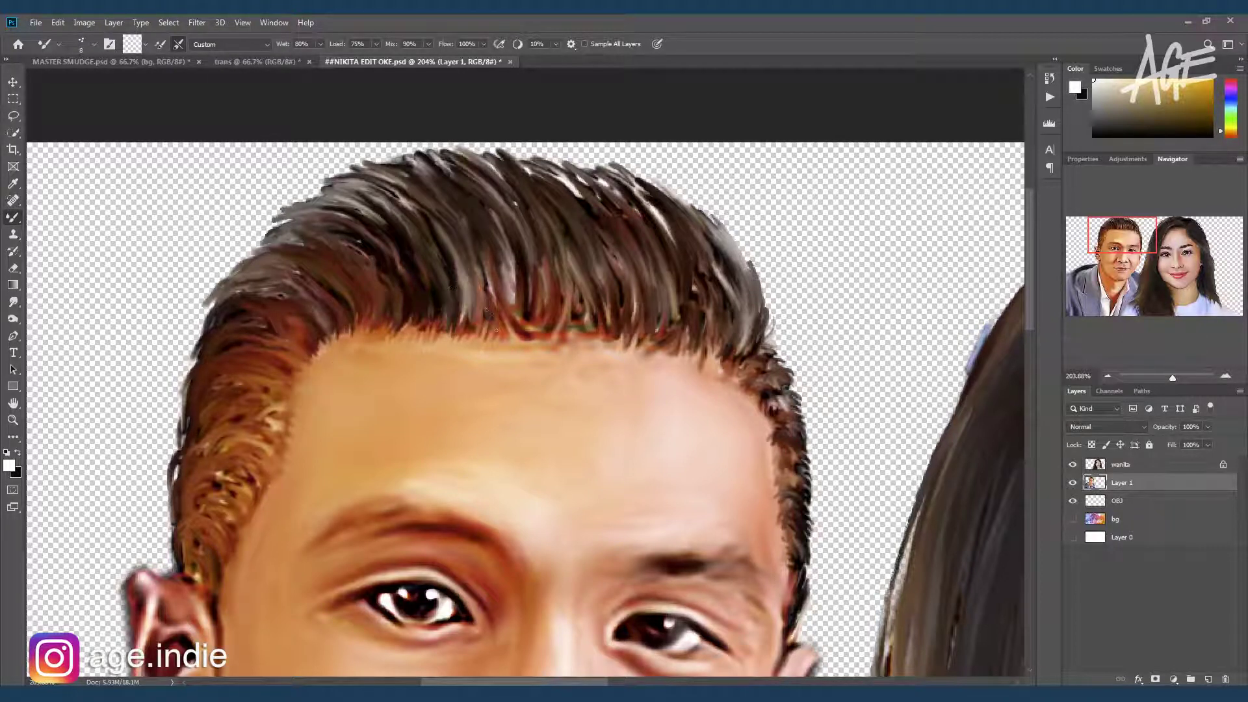
key(bracketright)
drag(558, 316, 515, 238)
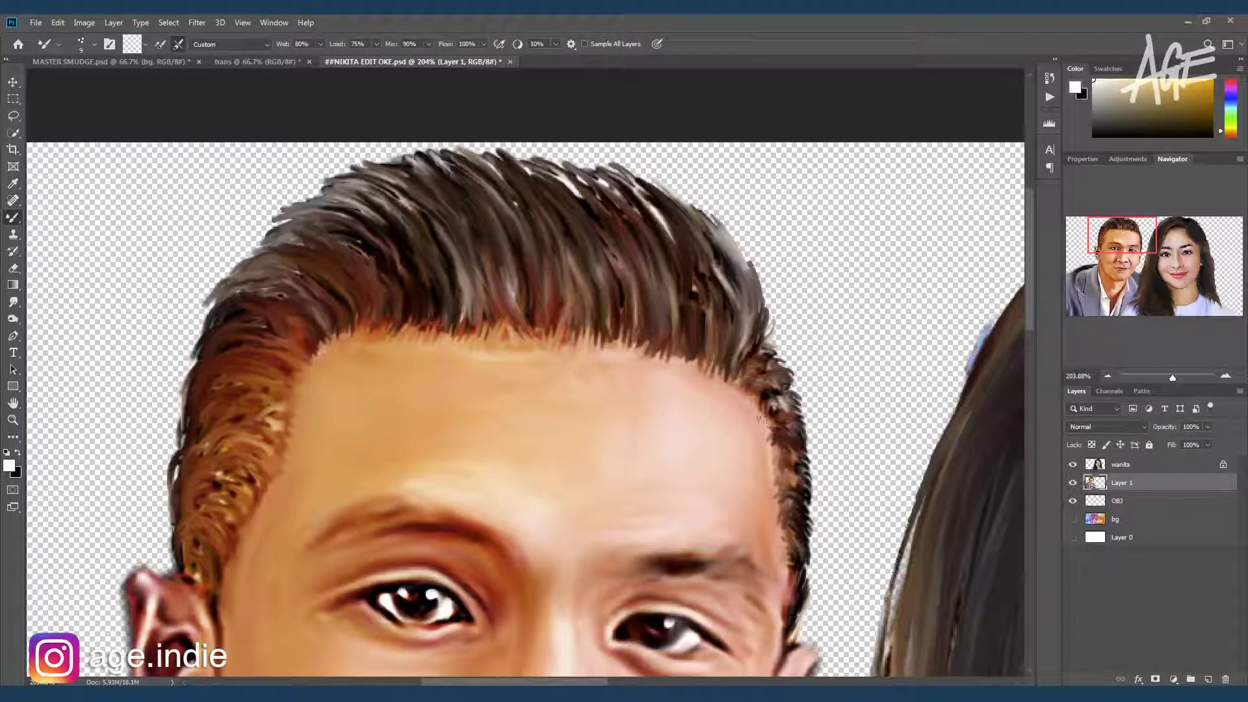
scroll(760, 419, down, 3)
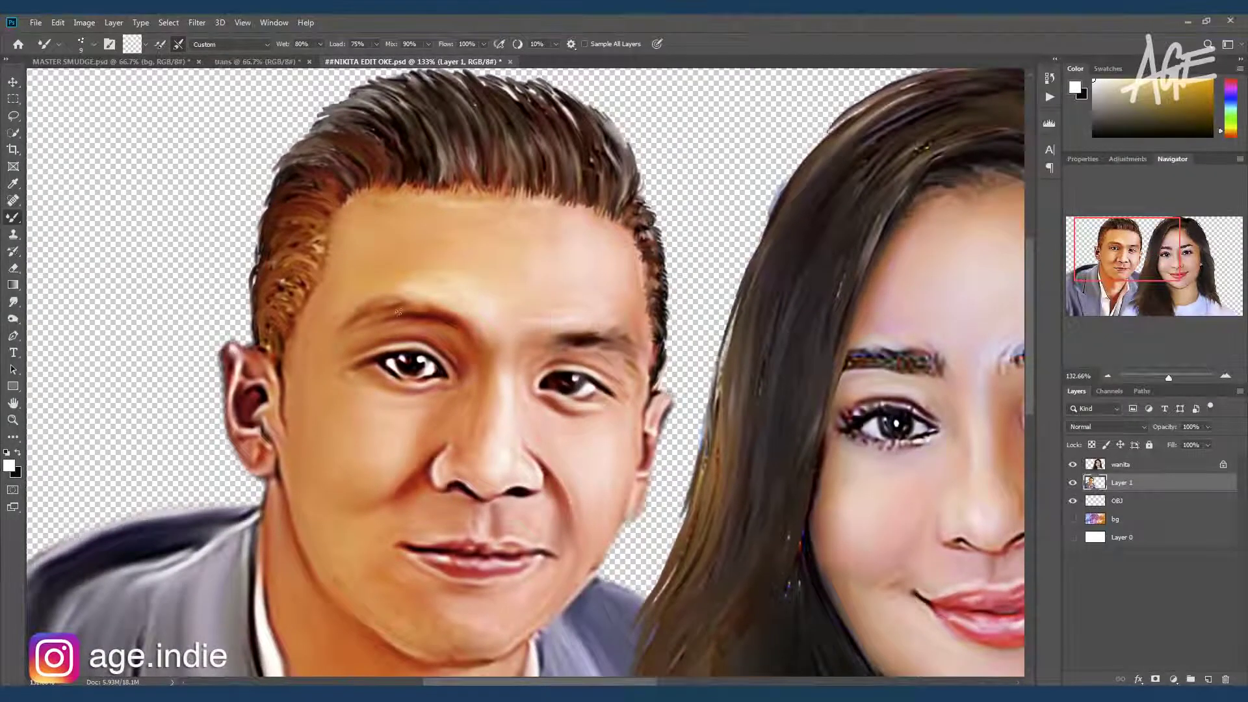
scroll(398, 312, down, 3)
Burn the hair edge, jaw shadow and stray strands (Midtones, 50%), then show the bg layer
key(o)
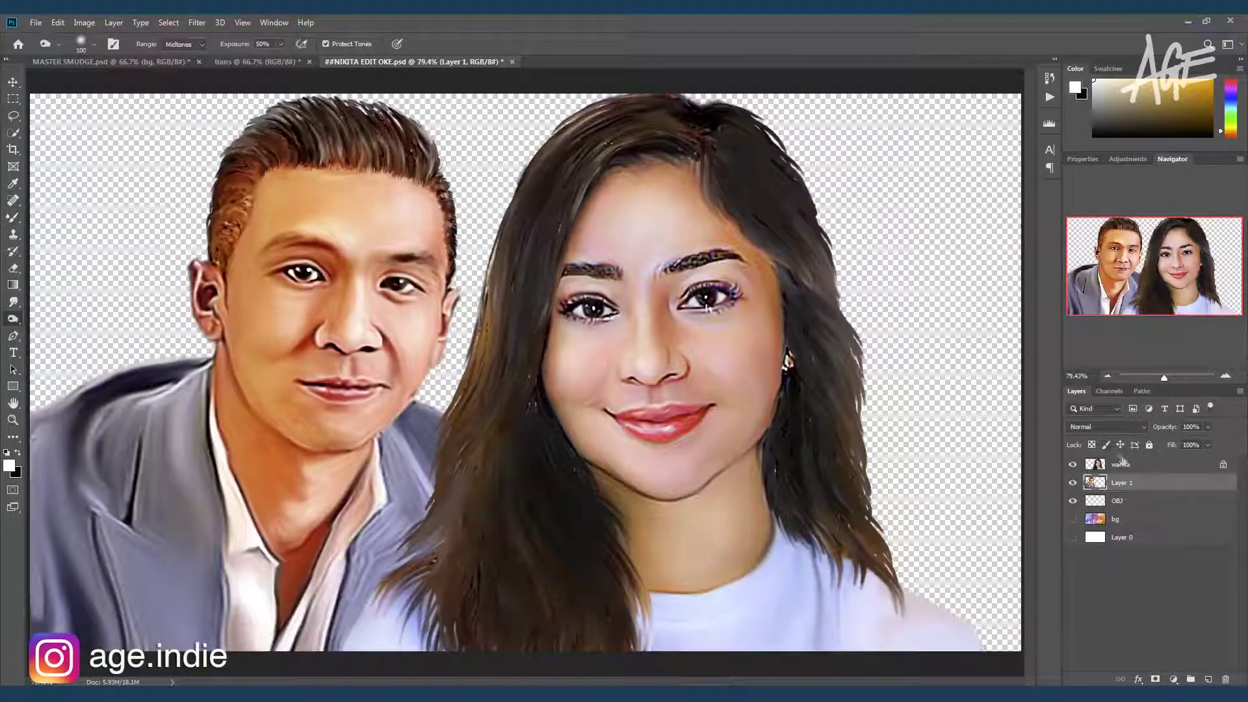
drag(255, 152, 221, 228)
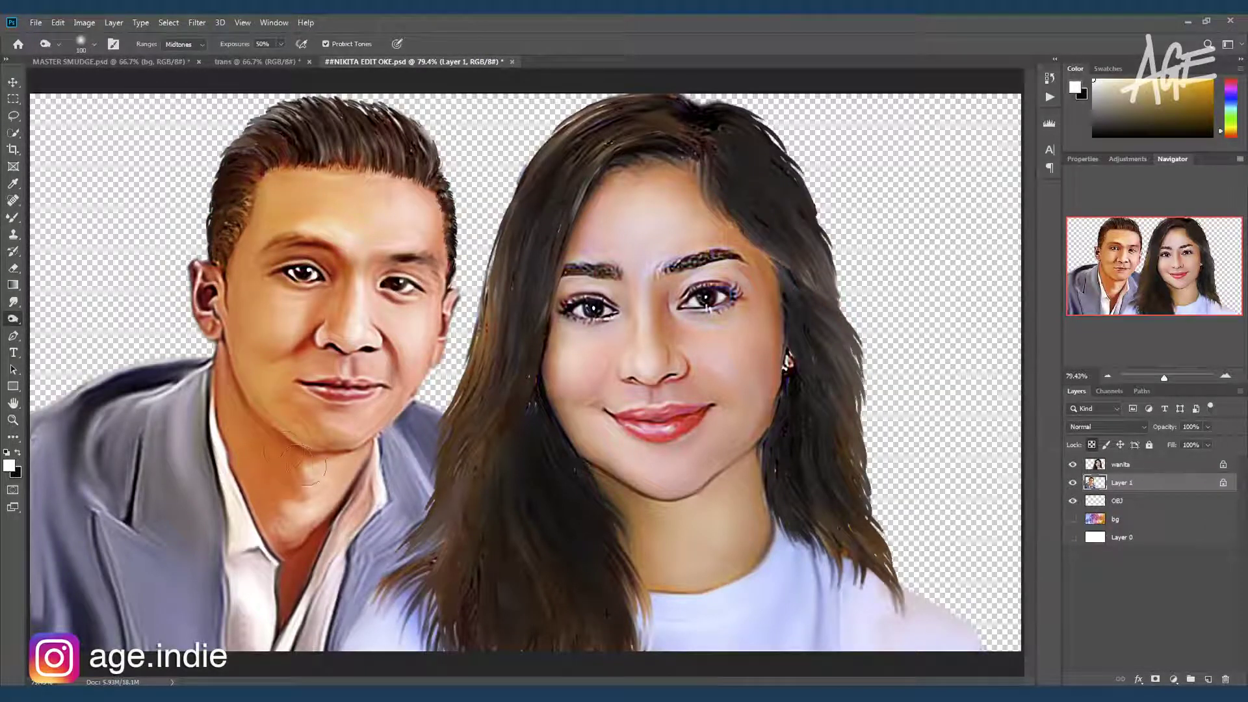
drag(296, 463, 260, 429)
drag(449, 432, 390, 572)
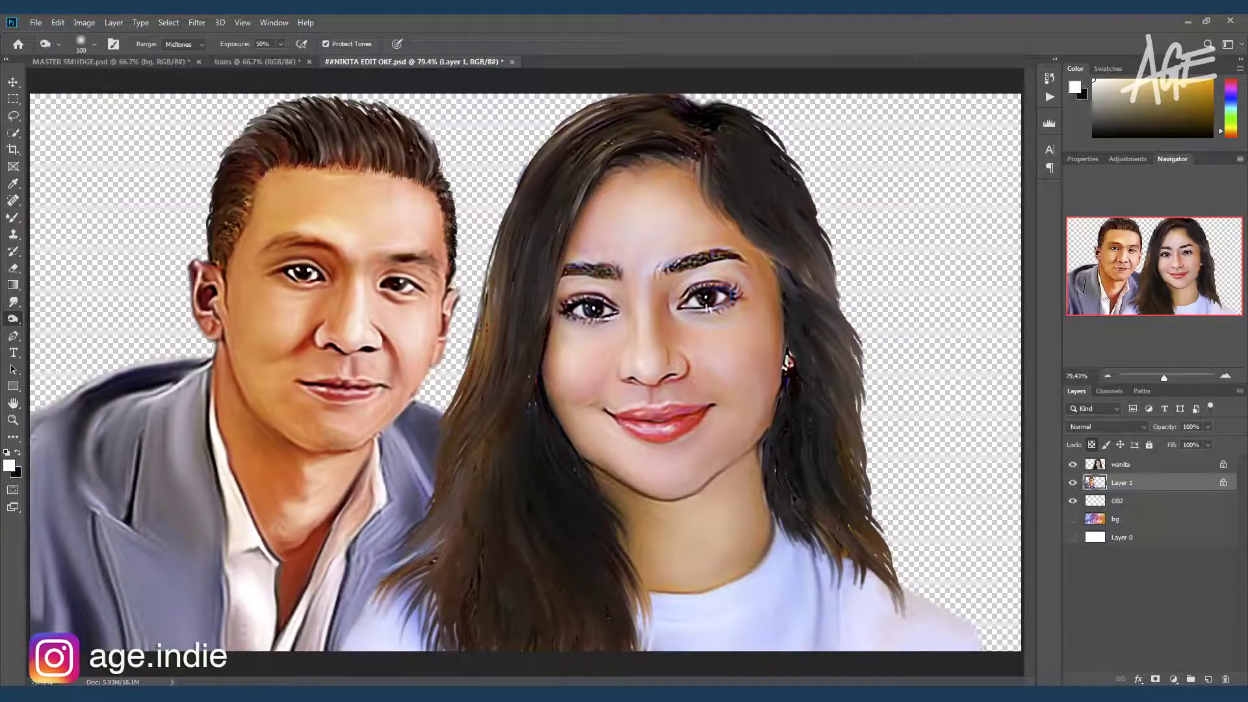
scroll(592, 410, down, 3)
click(1073, 519)
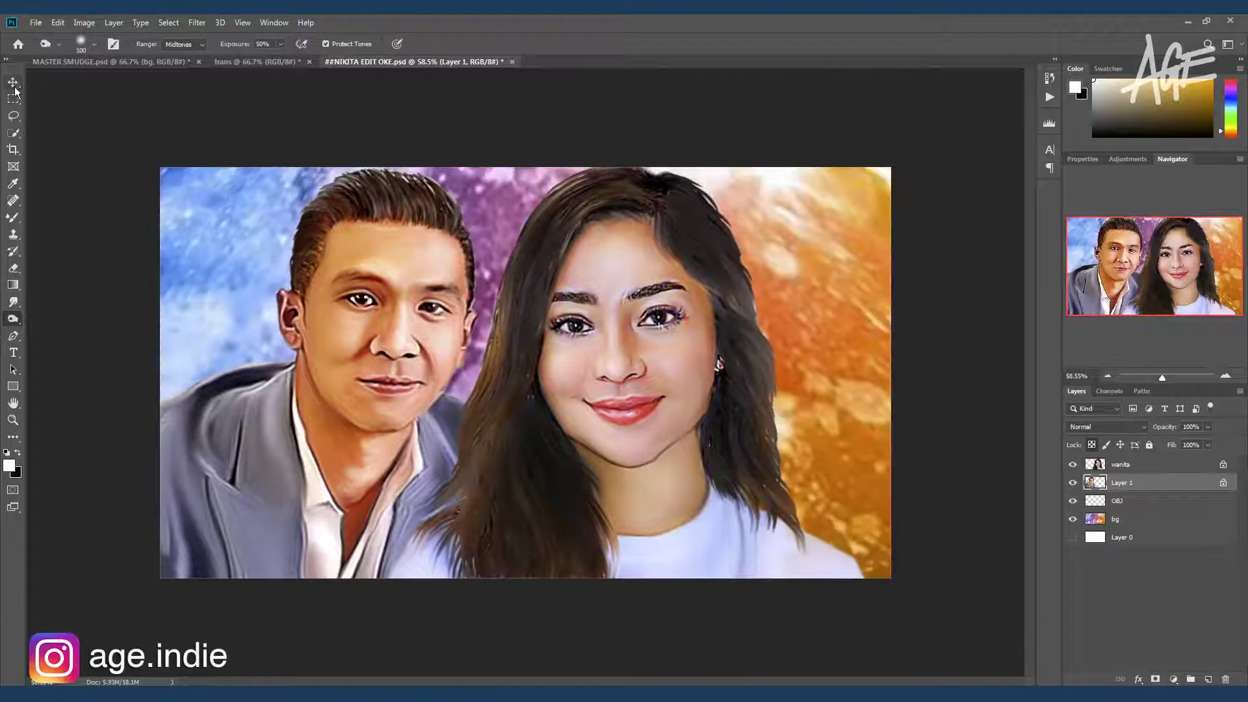
Duplicate bg to the top of the stack and mask it using the Green channel selection
click(13, 83)
click(1118, 519)
key(Return)
drag(1118, 519, 1113, 461)
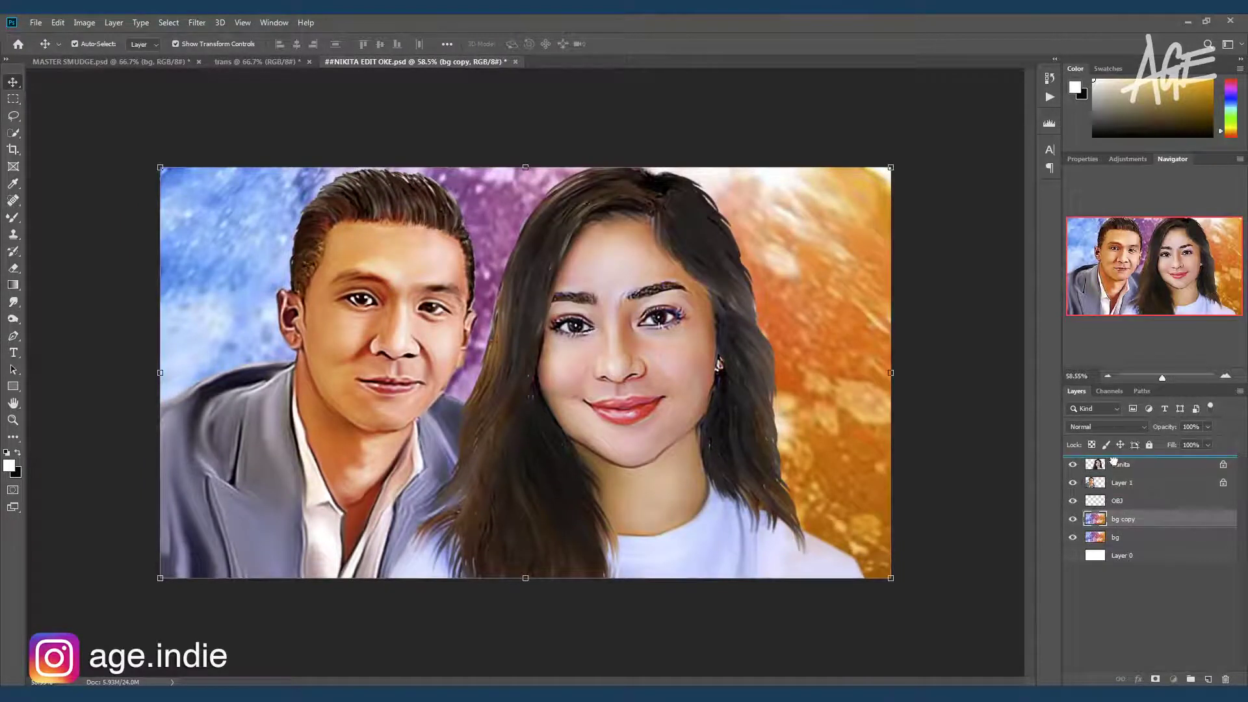
click(1110, 391)
click(1112, 438)
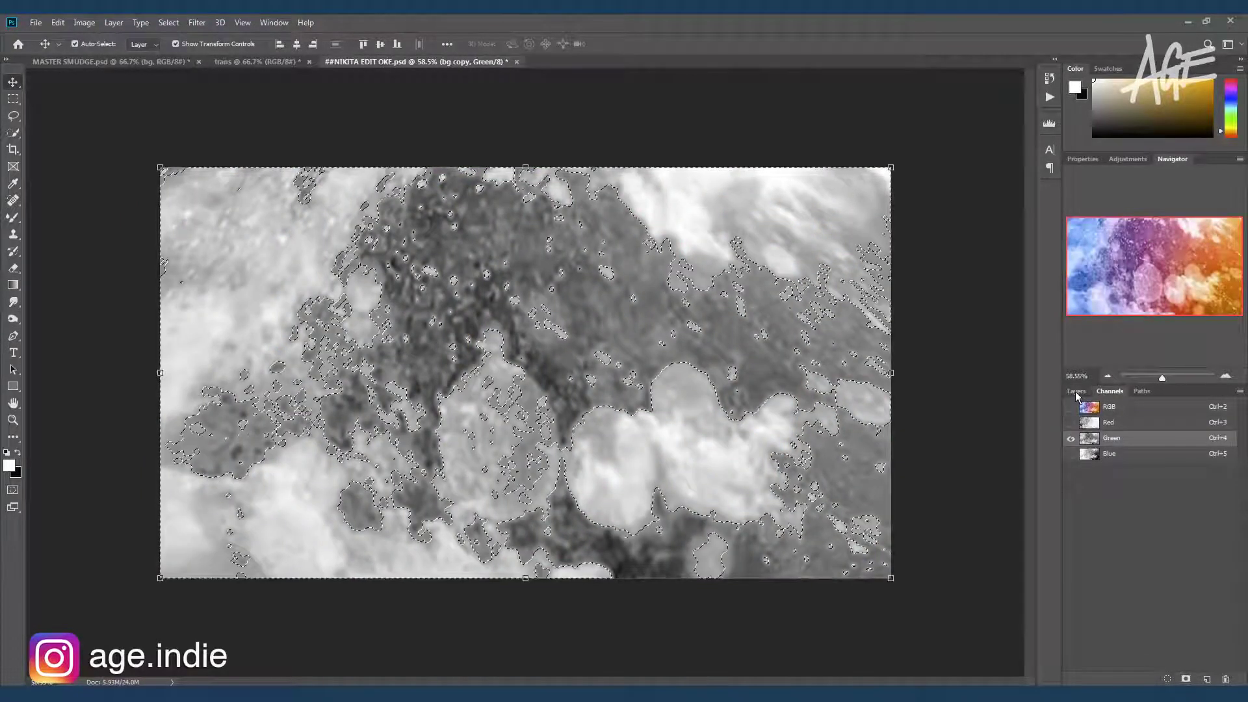
click(1076, 390)
click(1155, 679)
Paint black on the bg copy mask to clear the haze from both faces
key(b)
key(x)
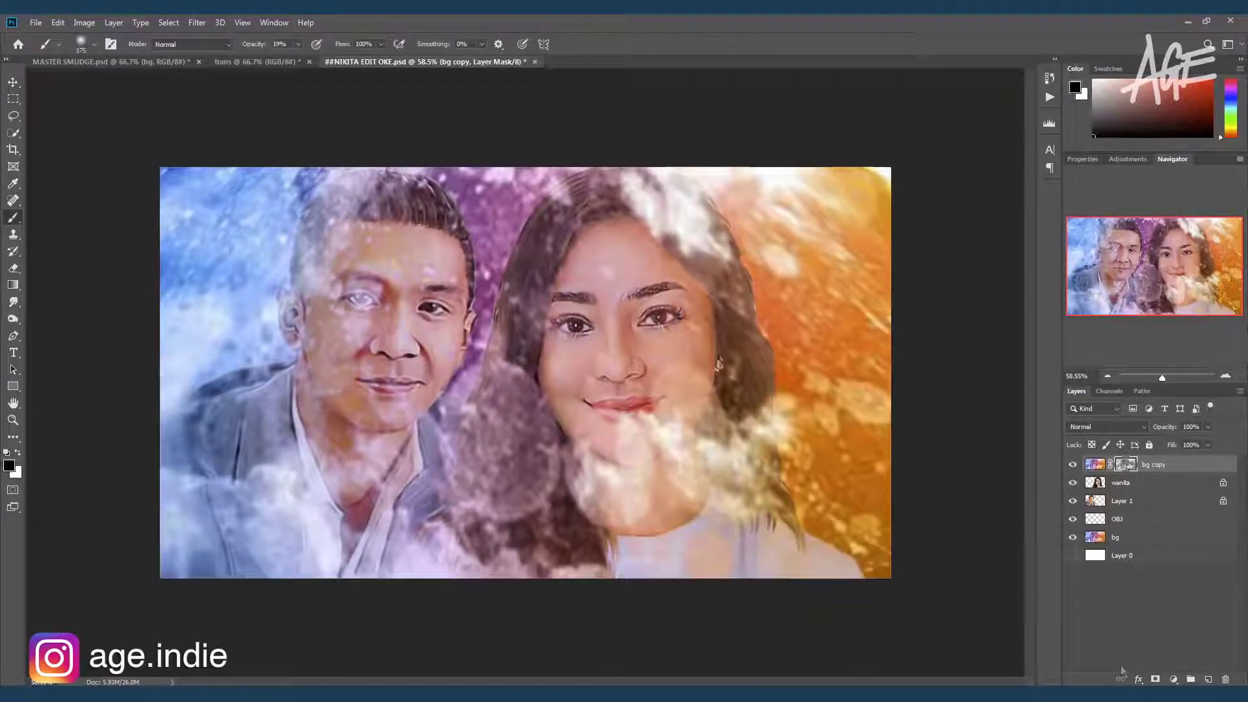
drag(377, 247, 422, 299)
drag(299, 48, 335, 58)
drag(338, 215, 455, 403)
drag(390, 455, 617, 228)
drag(585, 273, 683, 455)
mouse_move(650, 286)
mouse_down()
mouse_move(669, 488)
mouse_move(487, 403)
mouse_move(398, 320)
mouse_move(286, 390)
mouse_move(295, 481)
mouse_move(510, 345)
mouse_up()
mouse_move(655, 546)
mouse_down()
mouse_move(767, 546)
mouse_move(553, 565)
mouse_move(583, 526)
mouse_up()
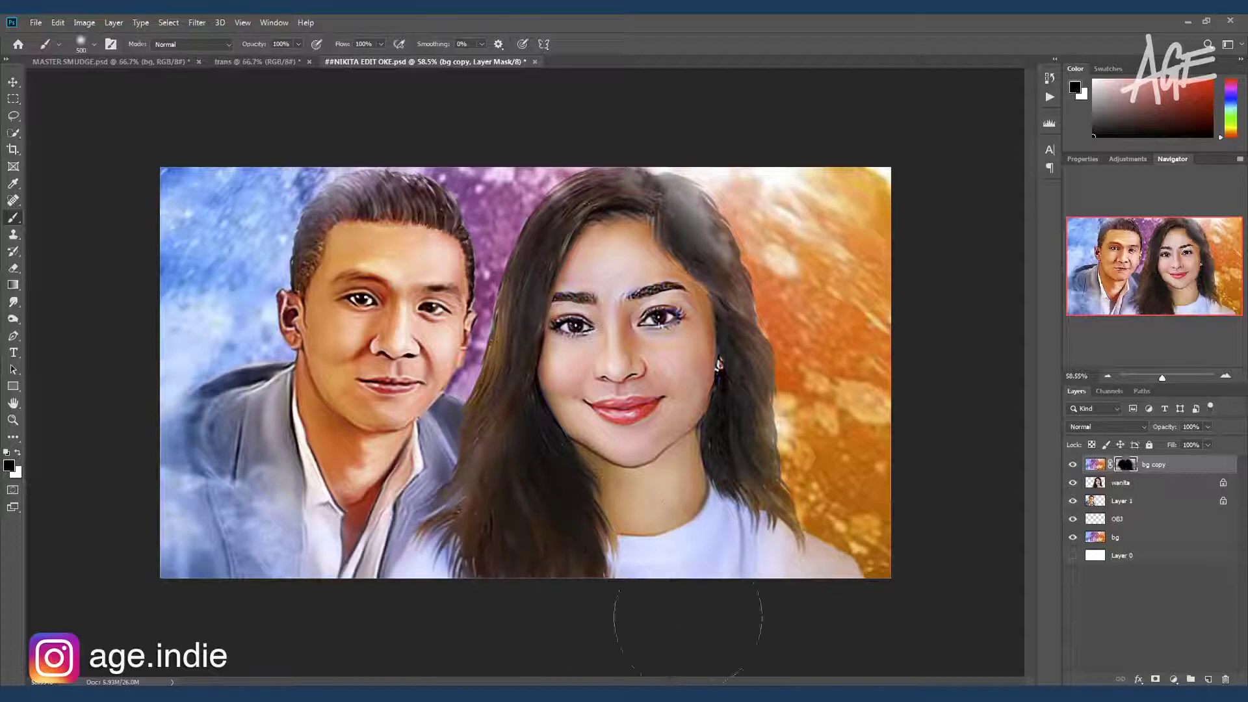
Refine the mask with black and white over the woman's shirt, face and the man's hair
key(ctrl+z)
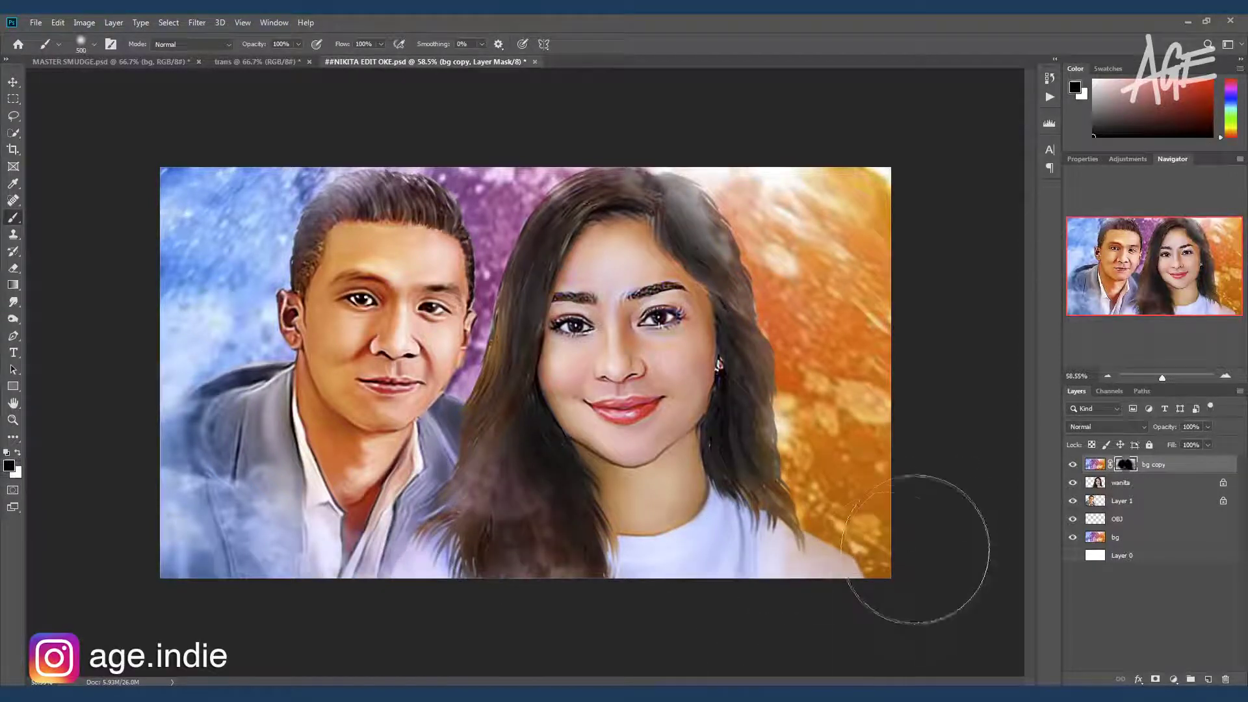
key(x)
key(x)
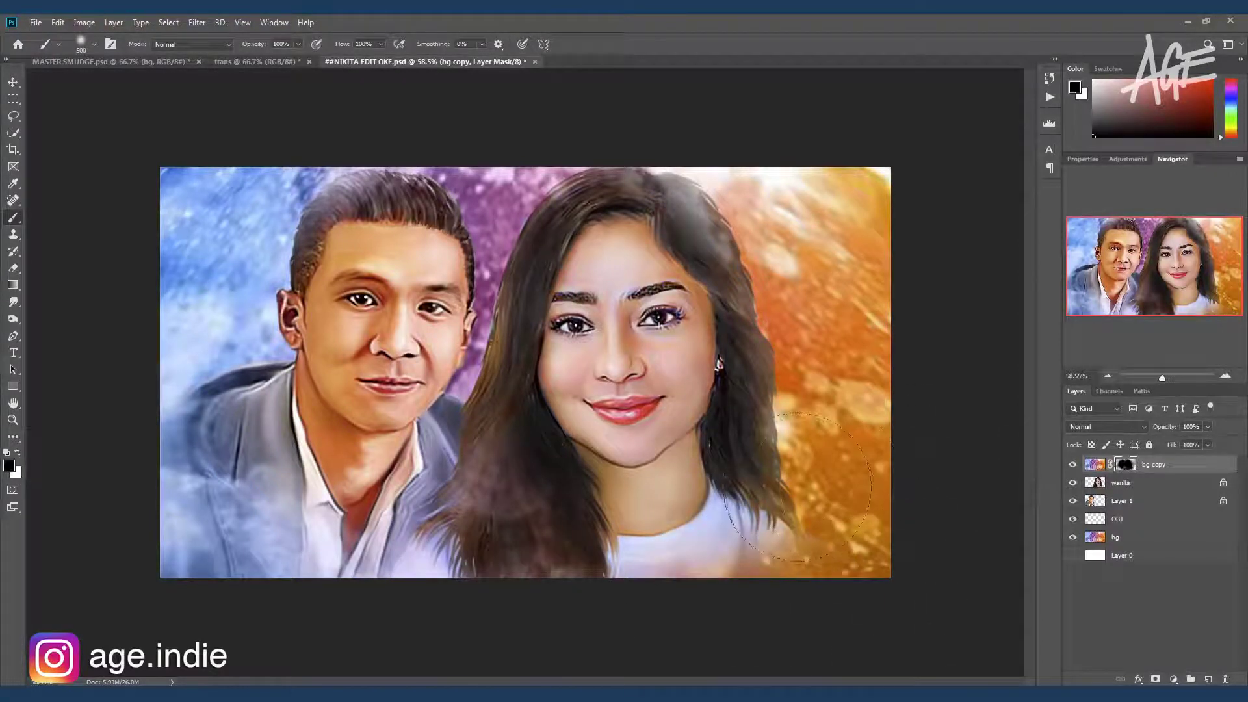
drag(845, 507, 780, 520)
key(x)
drag(897, 286, 650, 315)
key(x)
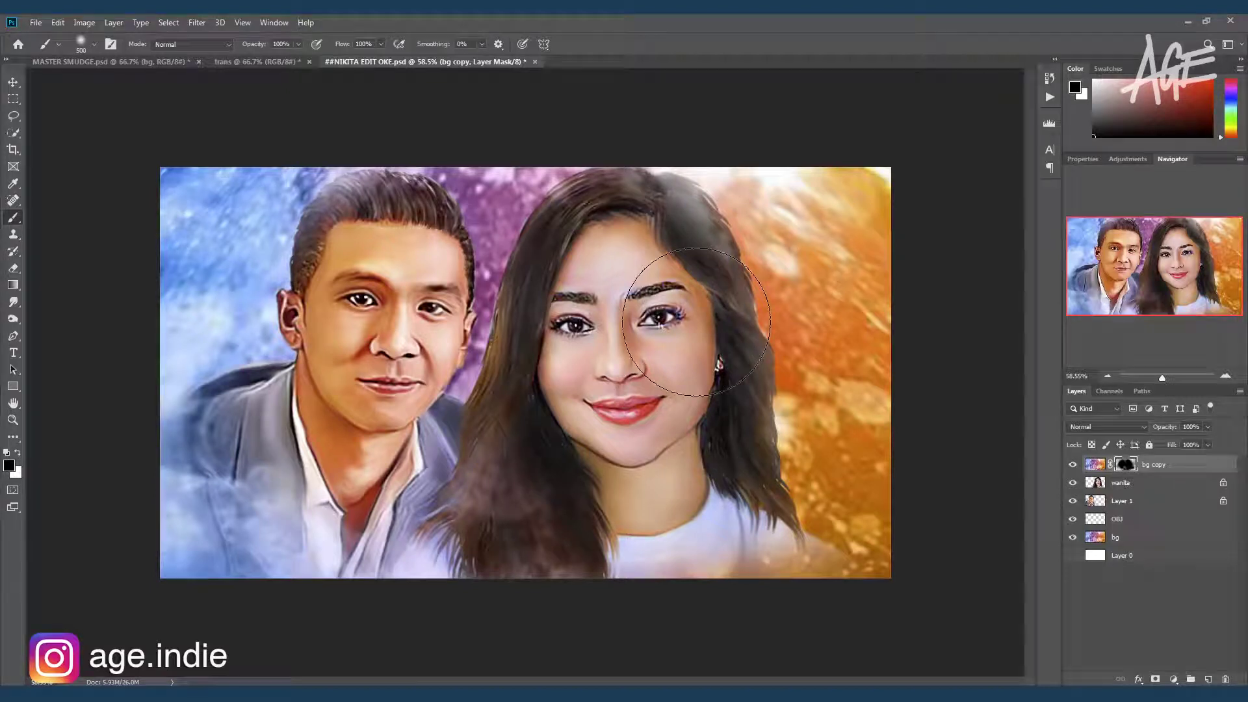
drag(403, 221, 364, 195)
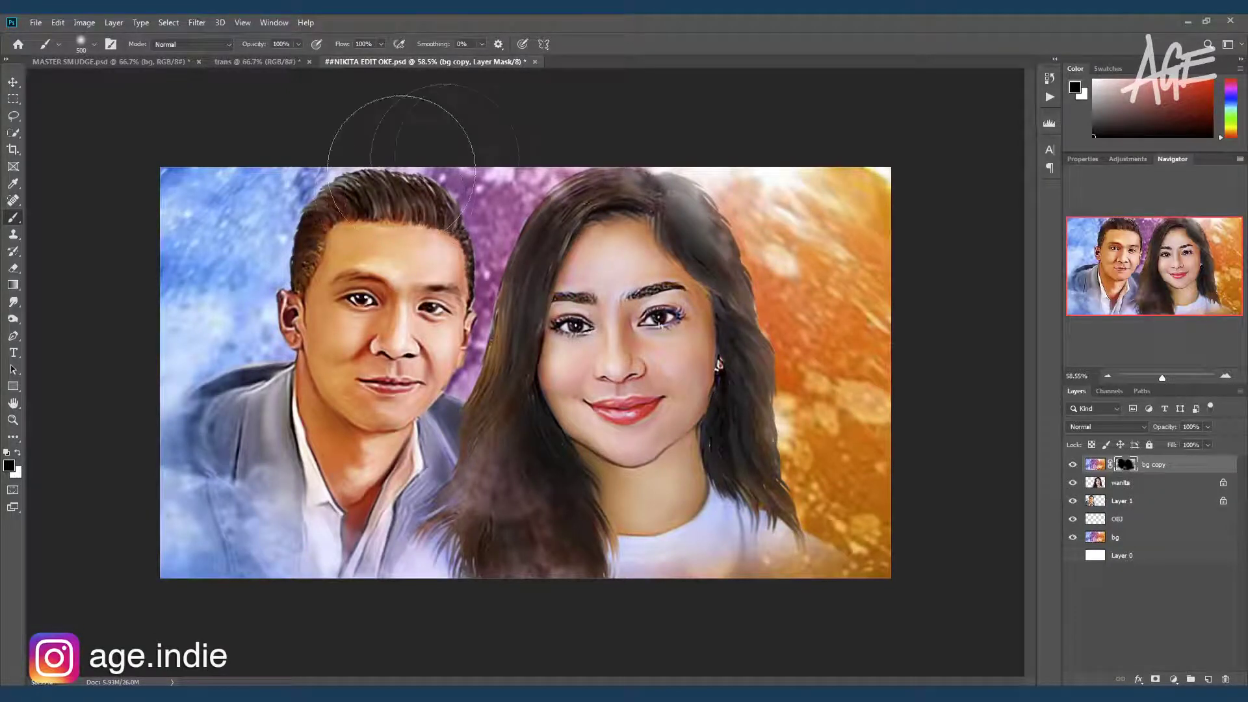
key(x)
click(1098, 518)
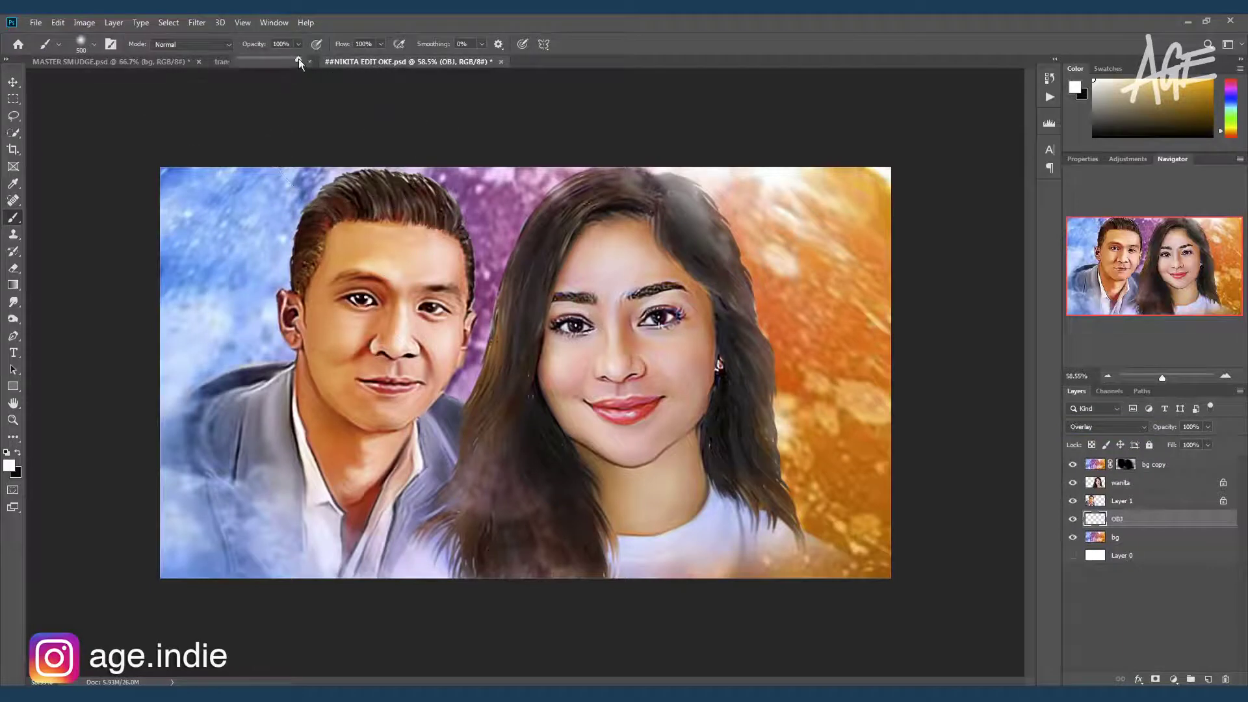
Lightly paint highlights on the man's face and the orange background at 30% opacity
key(3)
drag(260, 292, 435, 334)
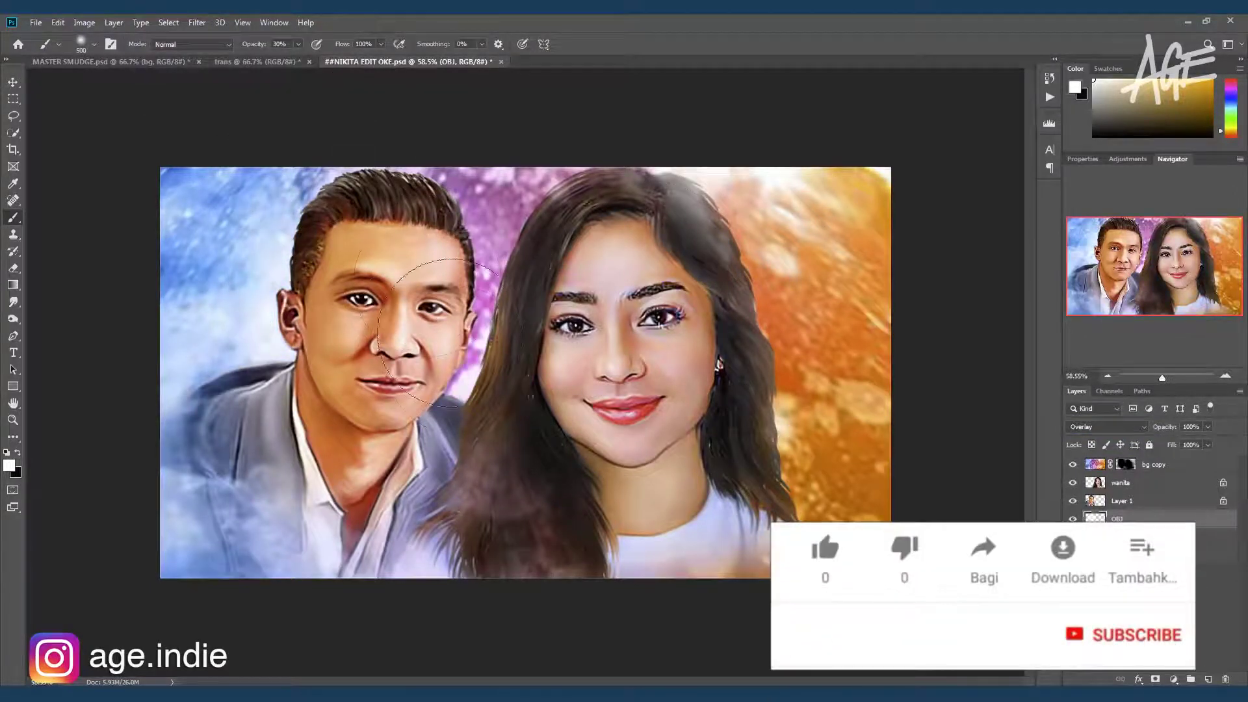
drag(813, 292, 759, 400)
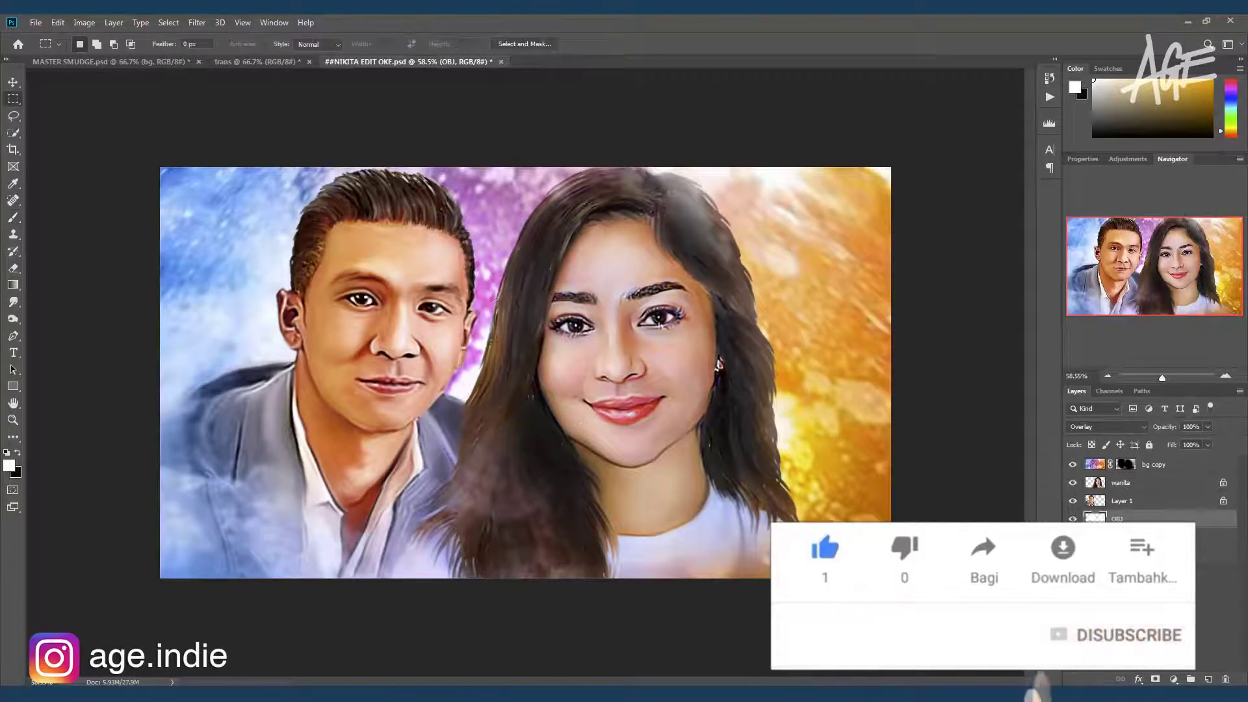
Desaturate the bg layer with Hue/Saturation, then scale up the Screen-mode light flare
key(alt+bracketleft)
key(ctrl+u)
drag(845, 367, 946, 444)
mouse_move(985, 563)
mouse_down()
mouse_move(956, 563)
mouse_move(1001, 562)
mouse_up()
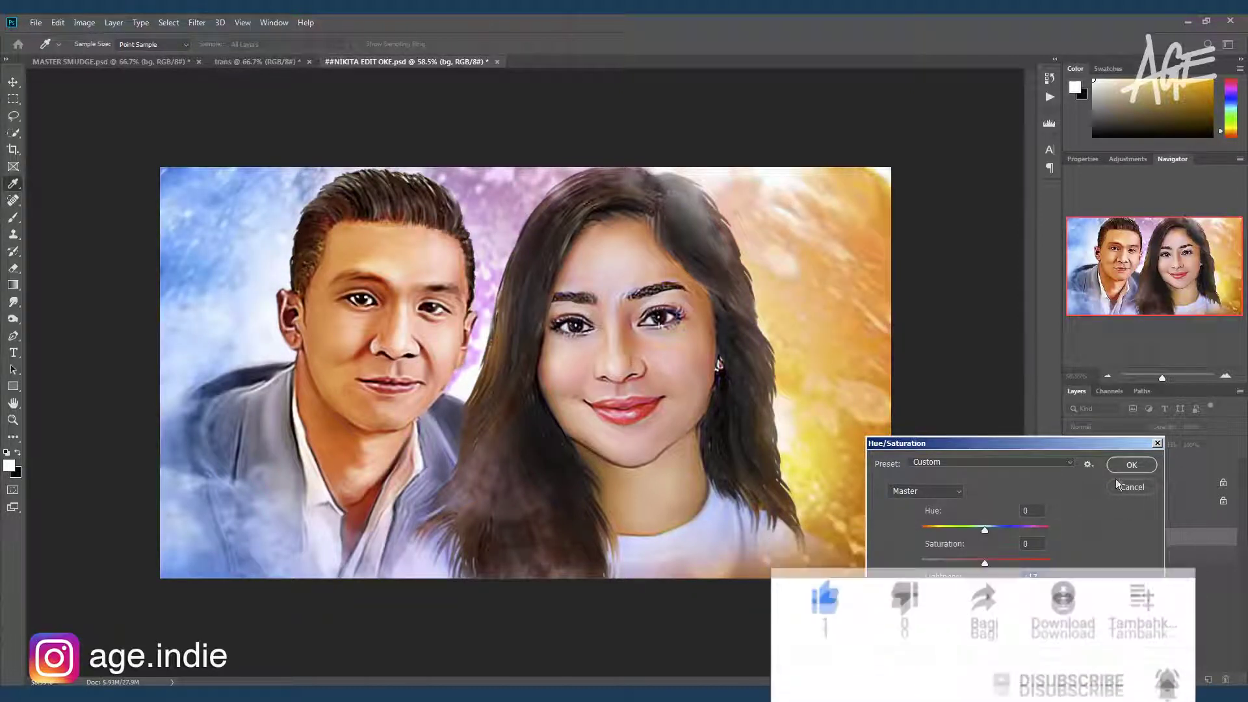
key(Return)
key(ctrl+t)
mouse_move(599, 432)
mouse_down()
mouse_move(729, 534)
mouse_move(852, 506)
mouse_up()
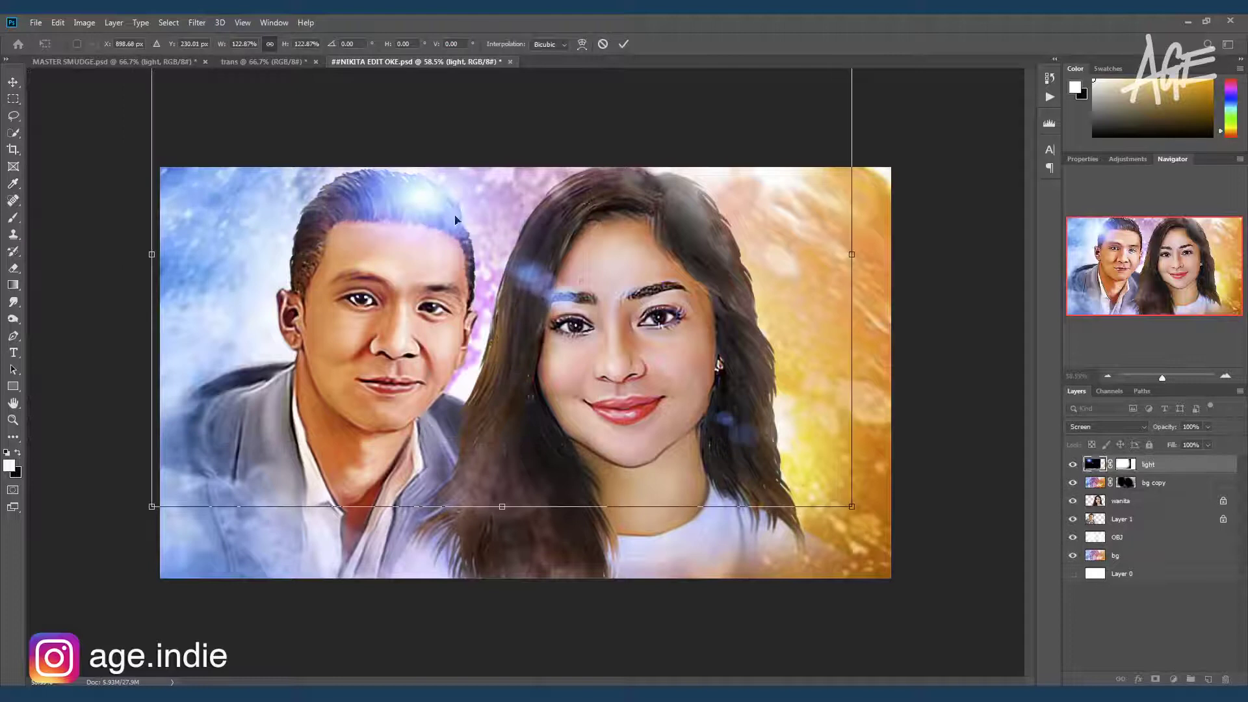
Flip the light flare horizontally, rotate it about 11° and enlarge it to about 150%
click(58, 22)
mouse_move(138, 296)
click(233, 424)
drag(600, 210, 624, 162)
drag(156, 136, 908, 645)
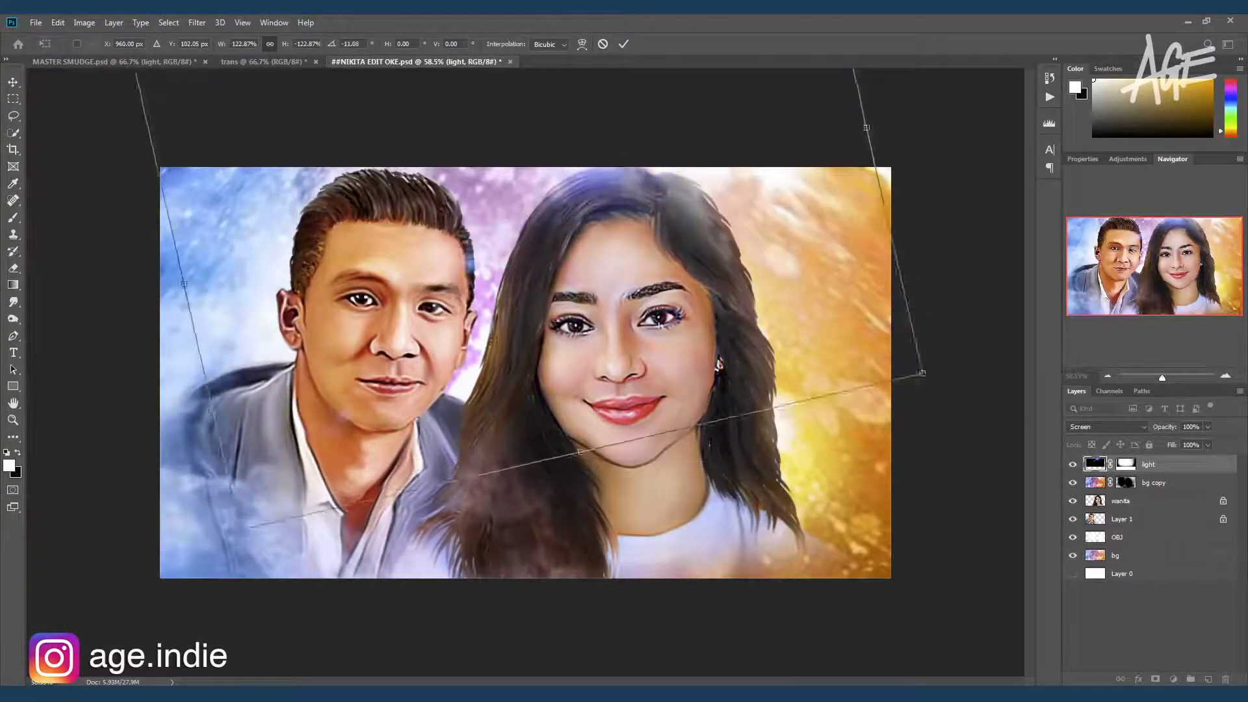
mouse_move(627, 187)
mouse_down()
mouse_move(556, 176)
mouse_move(647, 526)
mouse_move(514, 258)
mouse_up()
drag(754, 625, 510, 175)
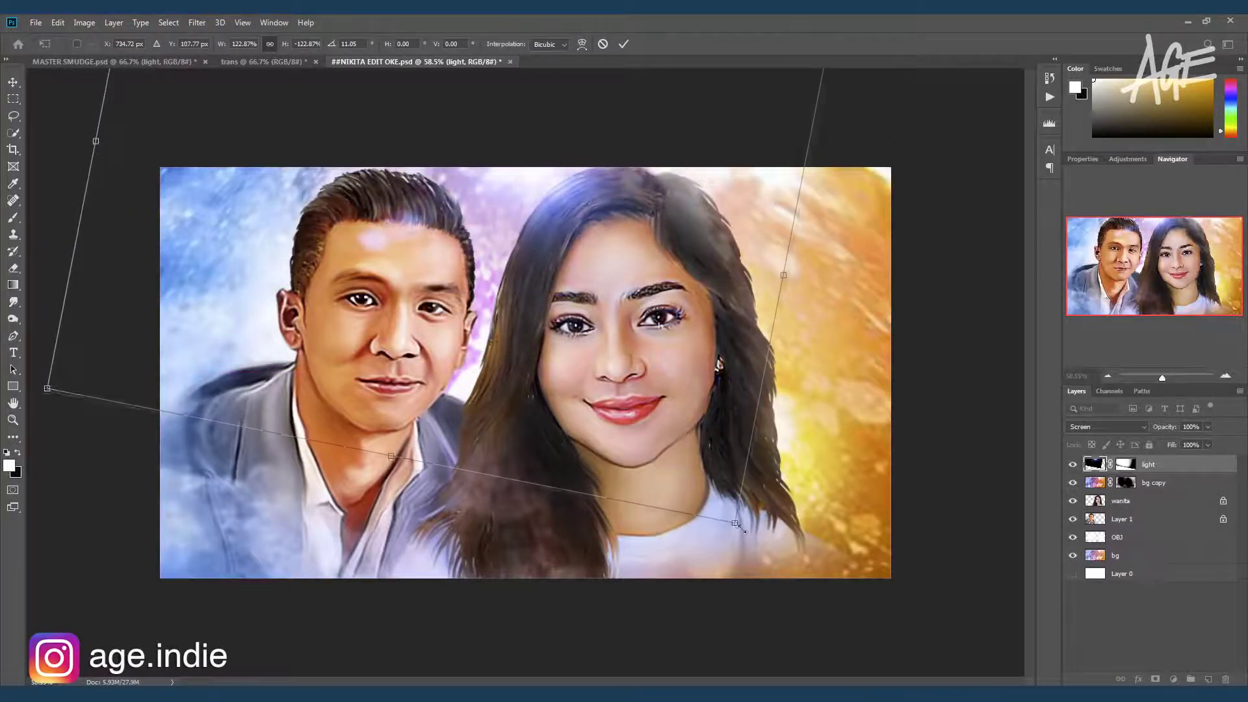
key(Return)
Duplicate the light flare layer and shift the copy up and left
key(ctrl+j)
key(ctrl+t)
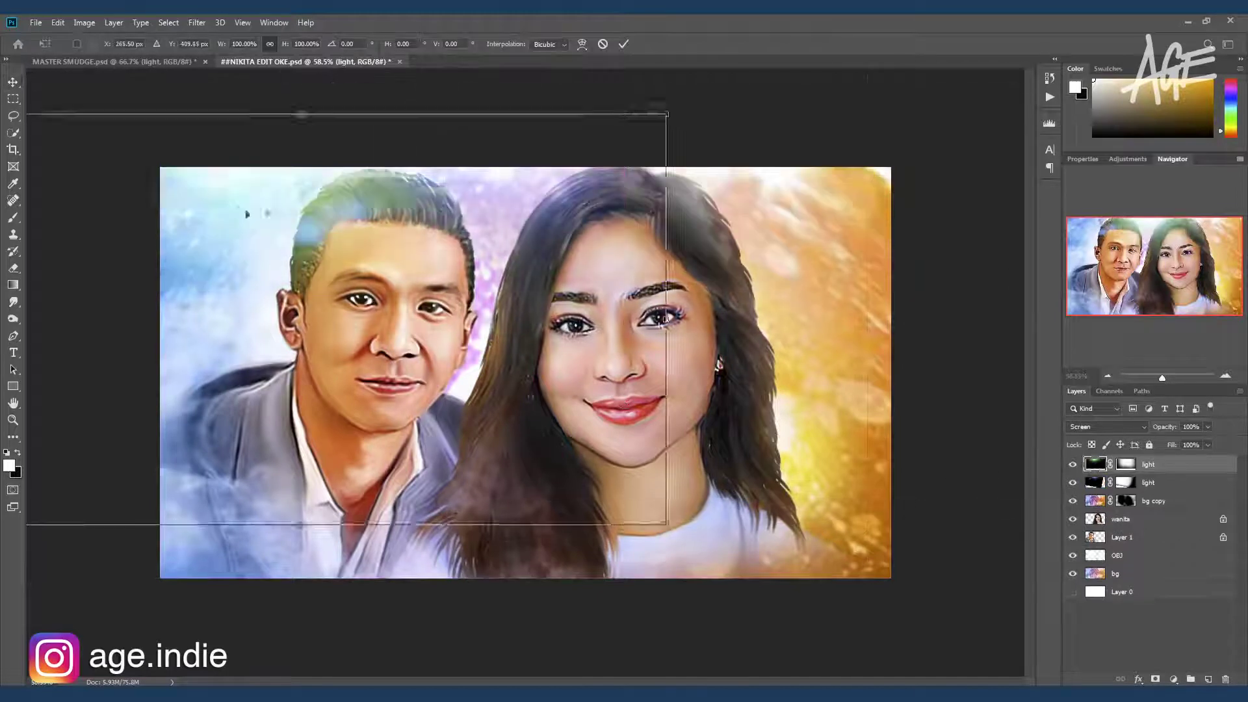
drag(246, 214, 207, 186)
Create a 'light copy' flare, rotate it across the man's face and warp its shape
key(Return)
key(ctrl+alt+j)
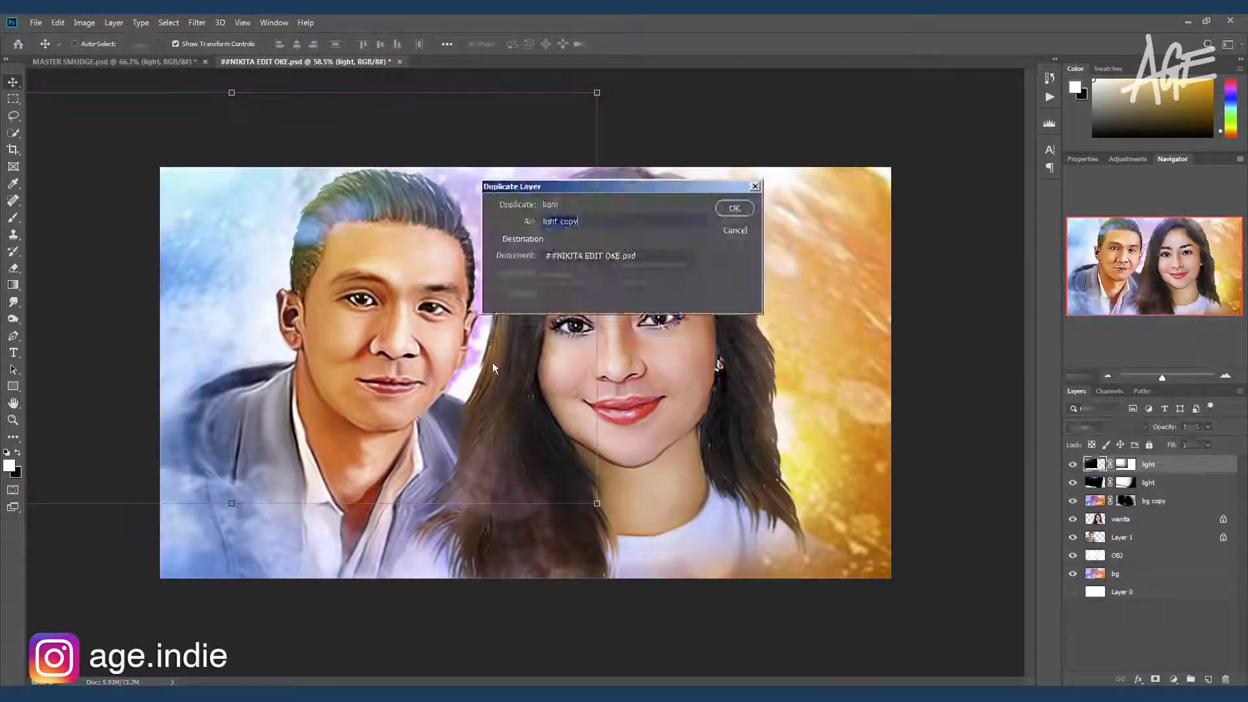
key(Return)
key(ctrl+t)
mouse_move(434, 221)
mouse_down()
mouse_move(507, 357)
mouse_move(455, 279)
mouse_up()
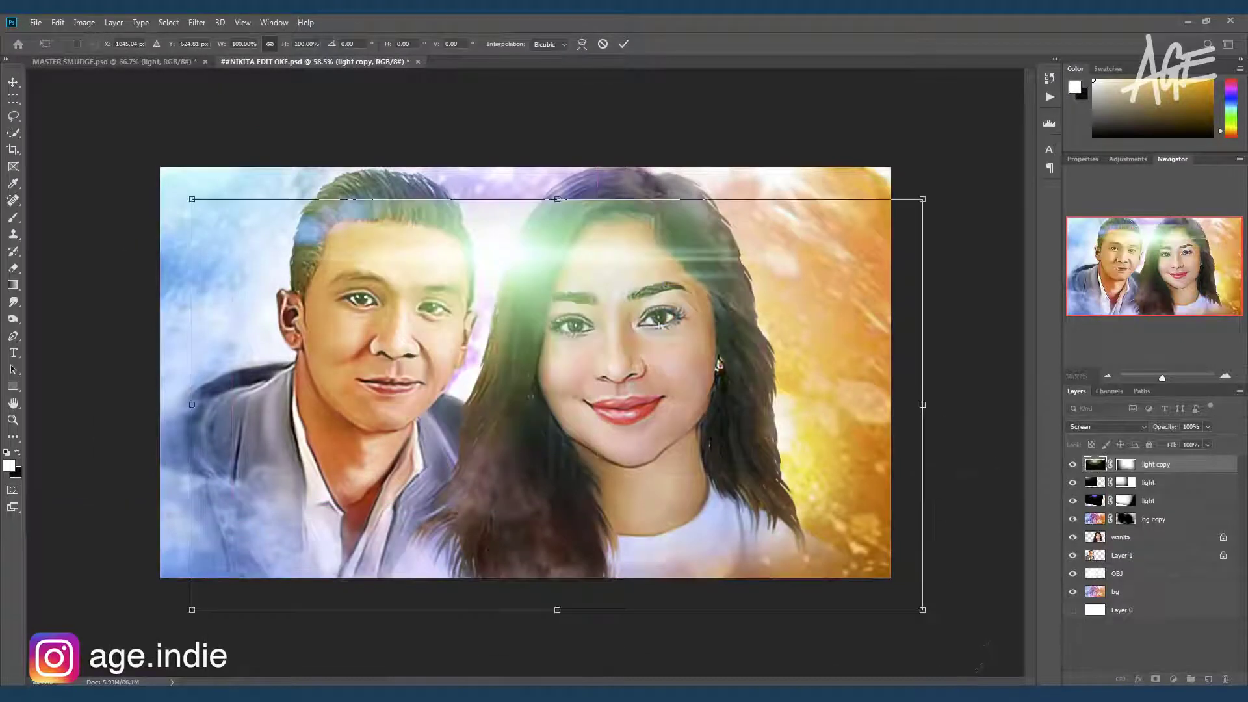
mouse_move(680, 478)
mouse_down()
mouse_move(645, 233)
mouse_move(456, 338)
mouse_up()
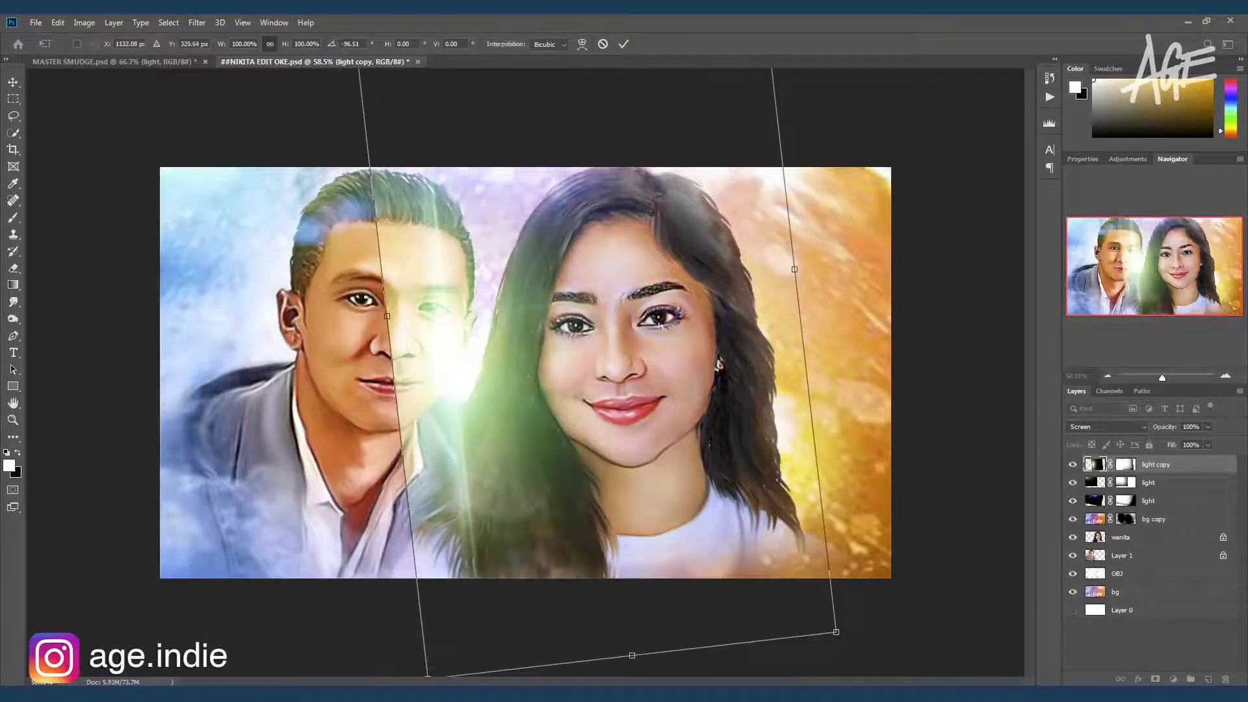
click(581, 43)
mouse_move(393, 239)
mouse_down()
mouse_move(486, 357)
mouse_move(506, 472)
mouse_move(505, 393)
mouse_move(496, 407)
mouse_up()
key(Return)
Move the light copy layer below Layer 1 and shrink it to about 65%
drag(1097, 465, 1099, 564)
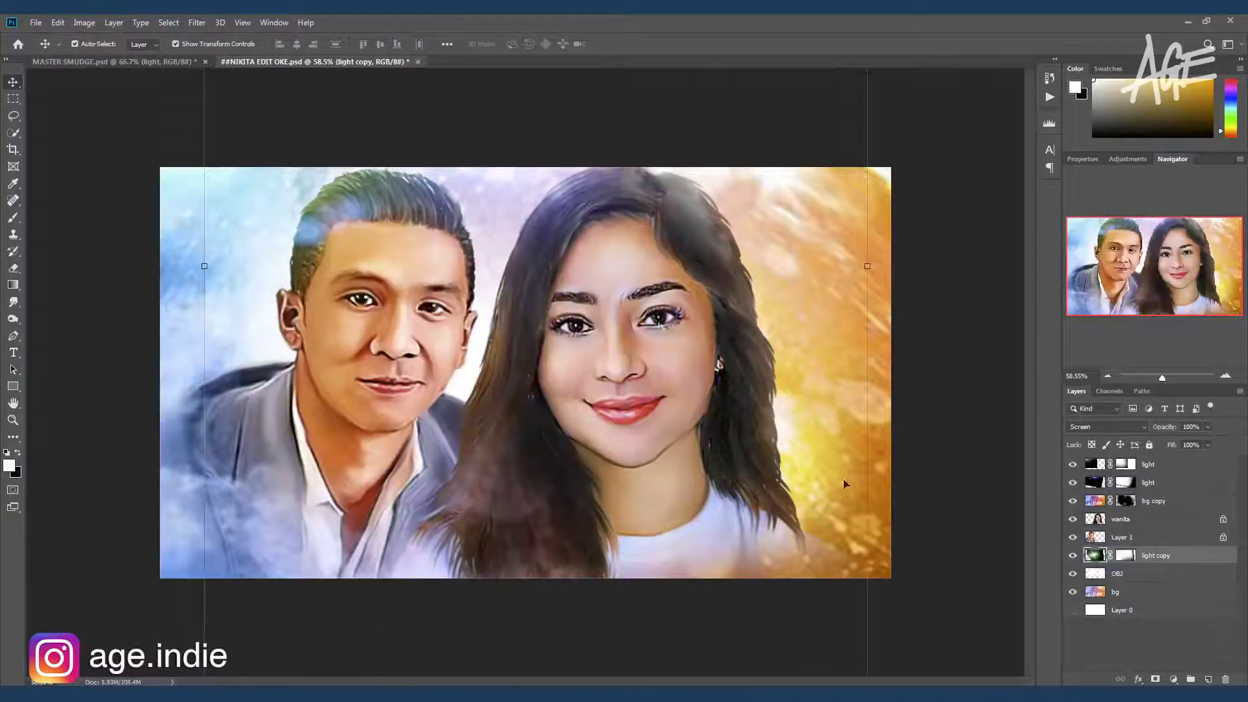
scroll(527, 373, down, 4)
drag(730, 557, 593, 386)
drag(463, 306, 509, 377)
scroll(508, 377, up, 2)
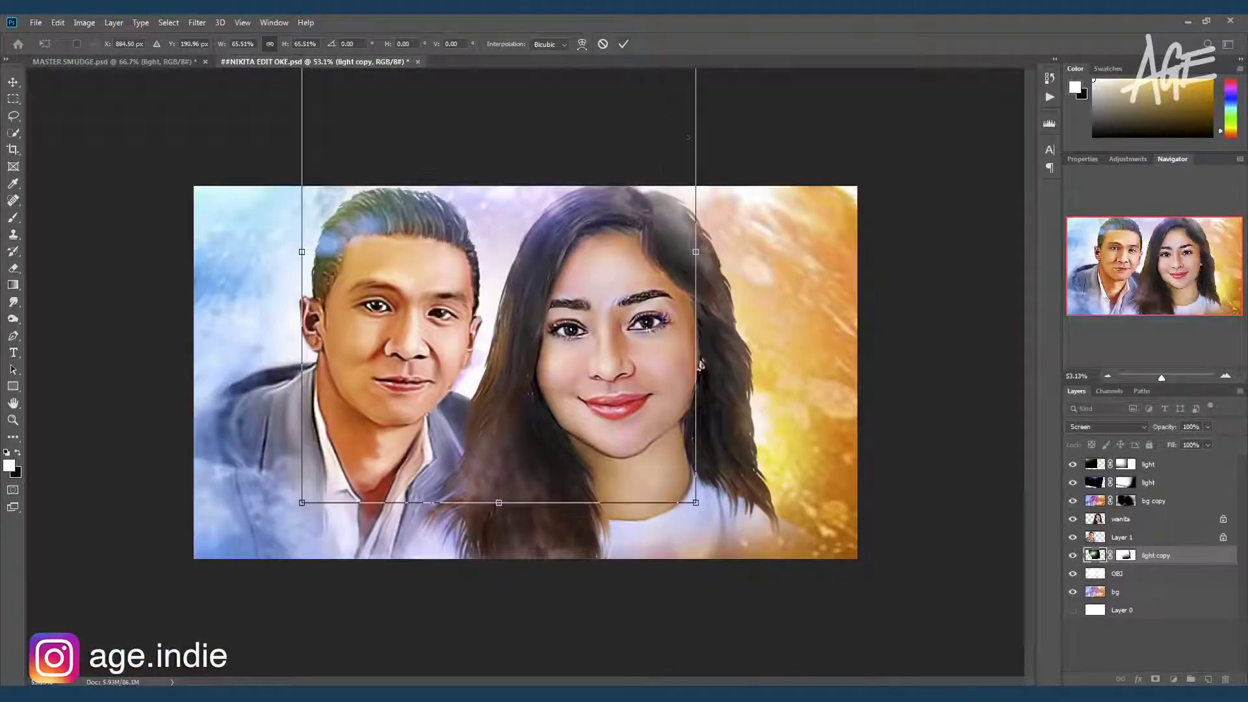
click(626, 45)
Add another light flare copy above Layer 1, rotated 95°
key(ctrl+v)
key(ctrl+t)
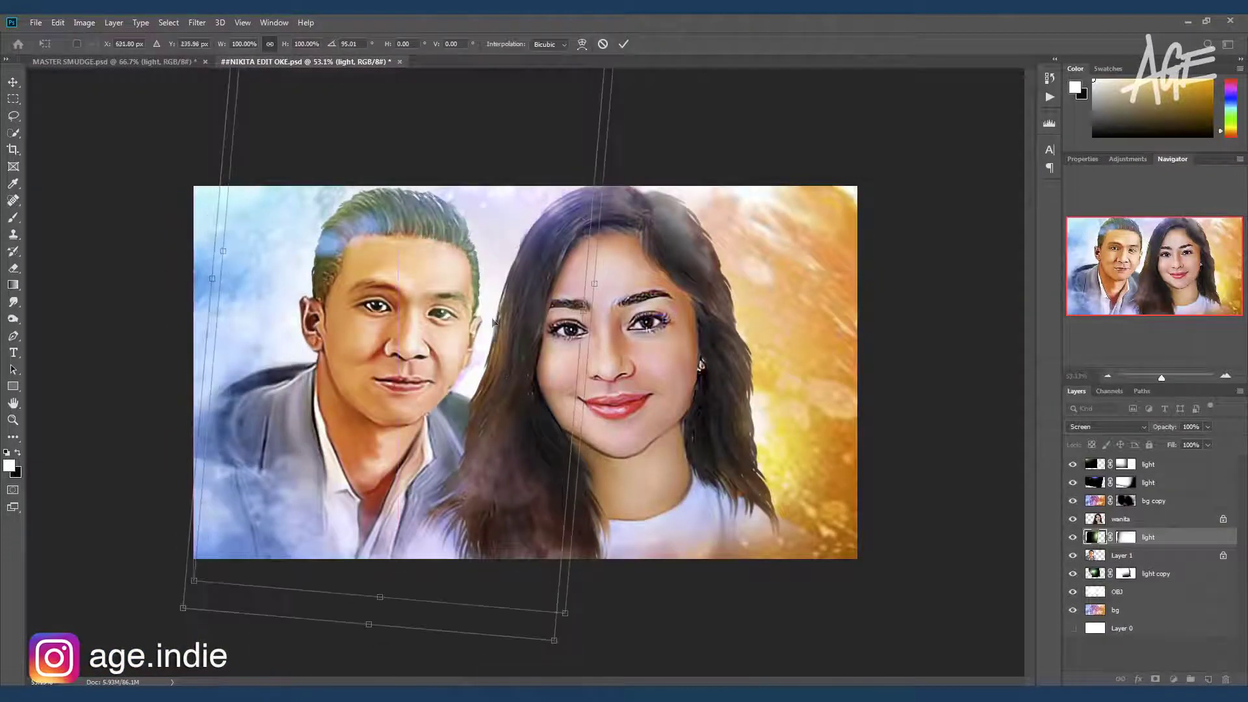
key(Return)
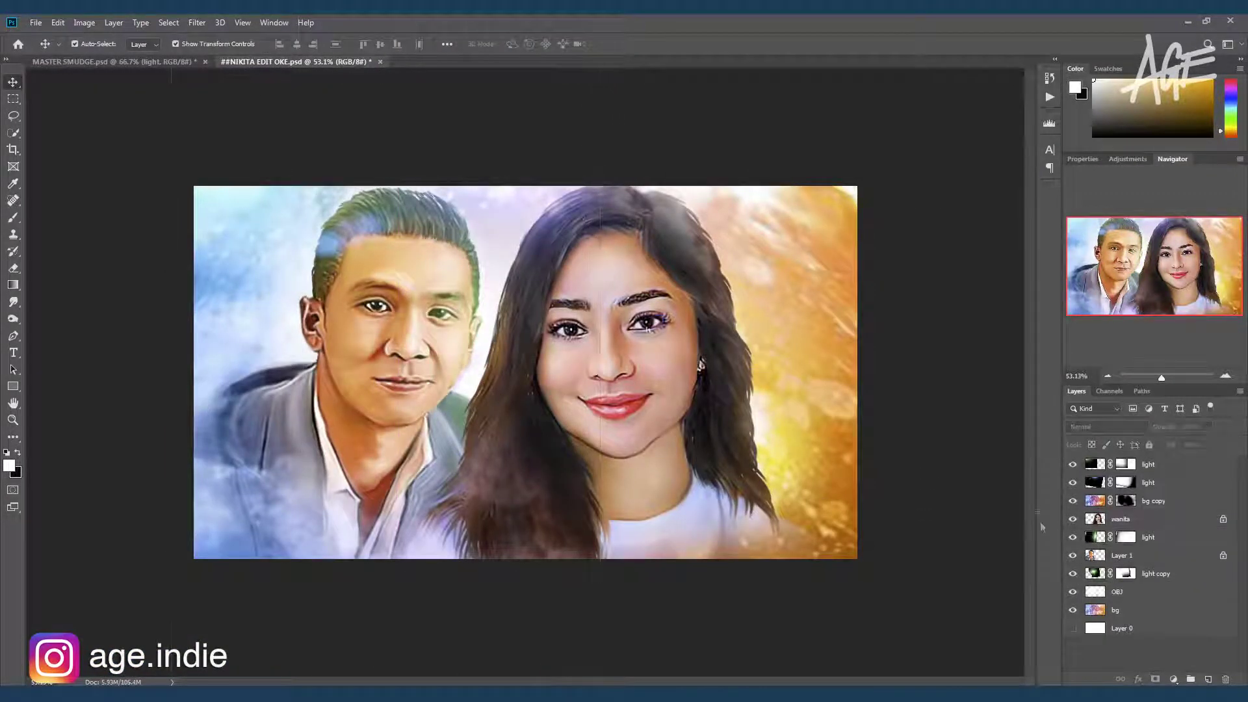
Darken Layer 1 with a lowered Curves and add contrast with Levels
click(1097, 557)
key(ctrl+m)
drag(945, 137, 975, 342)
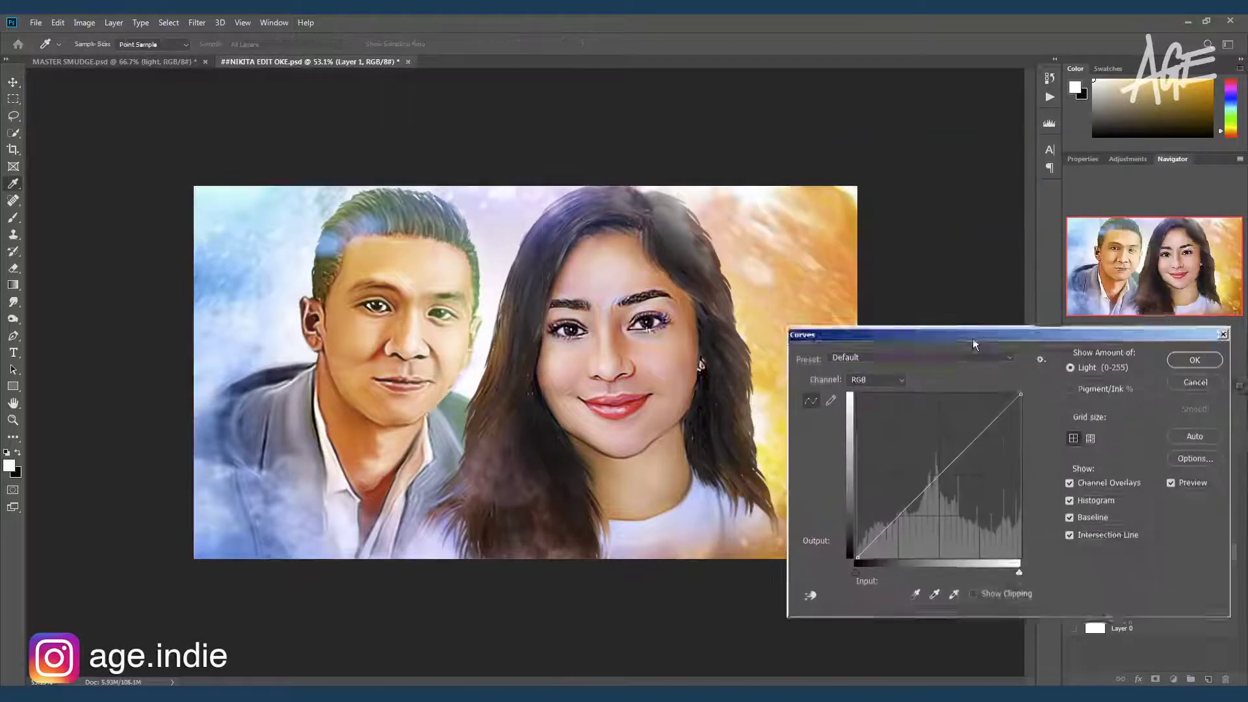
drag(984, 440, 983, 447)
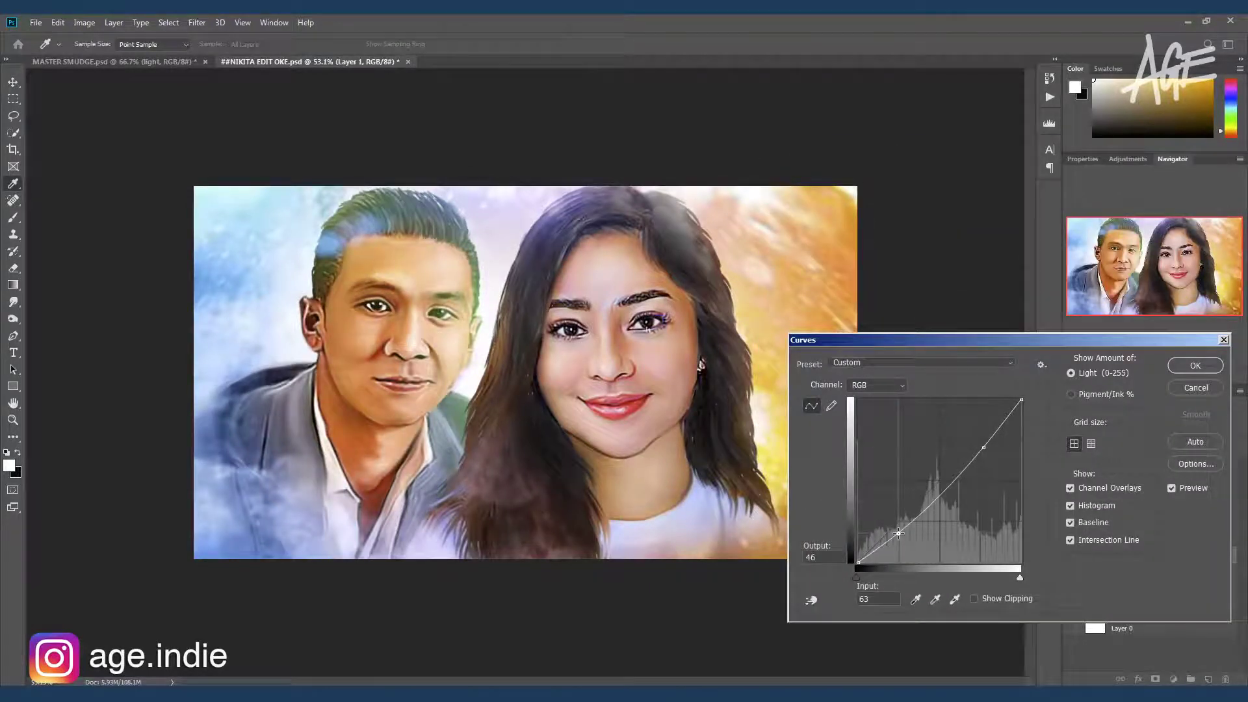
drag(943, 488, 943, 490)
click(1195, 366)
key(ctrl+l)
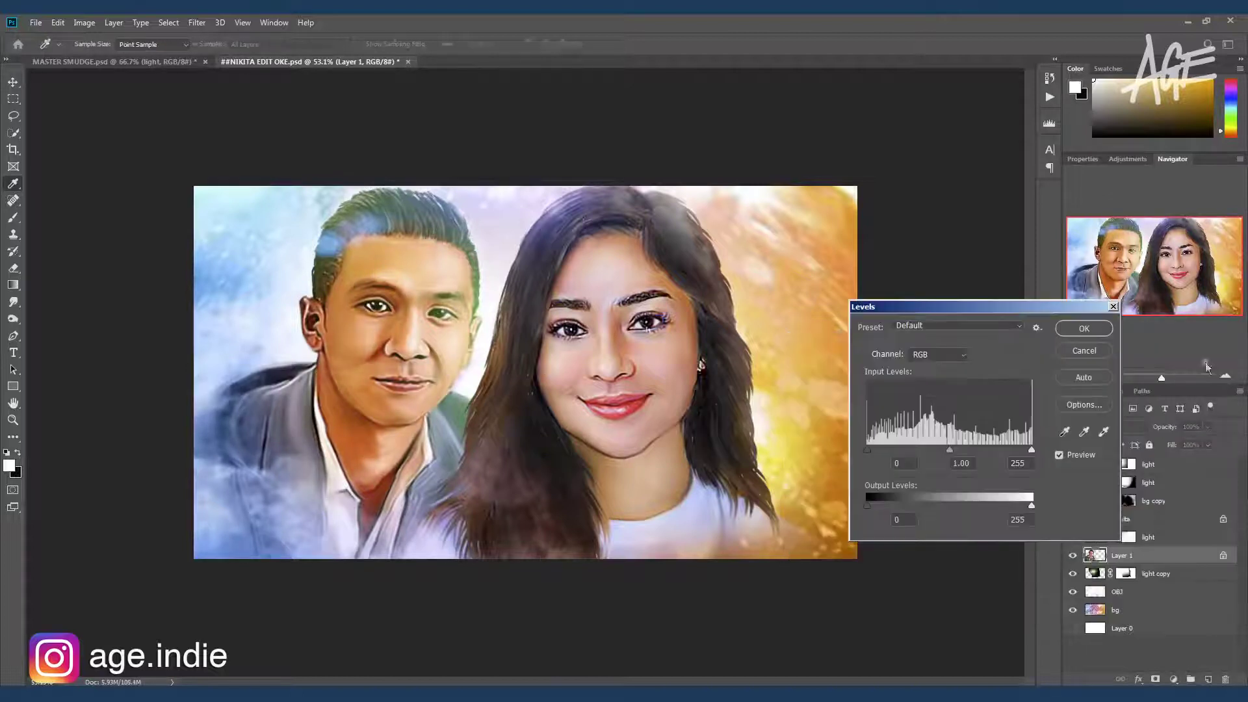
mouse_move(1032, 450)
mouse_down()
mouse_move(876, 451)
mouse_move(942, 451)
mouse_up()
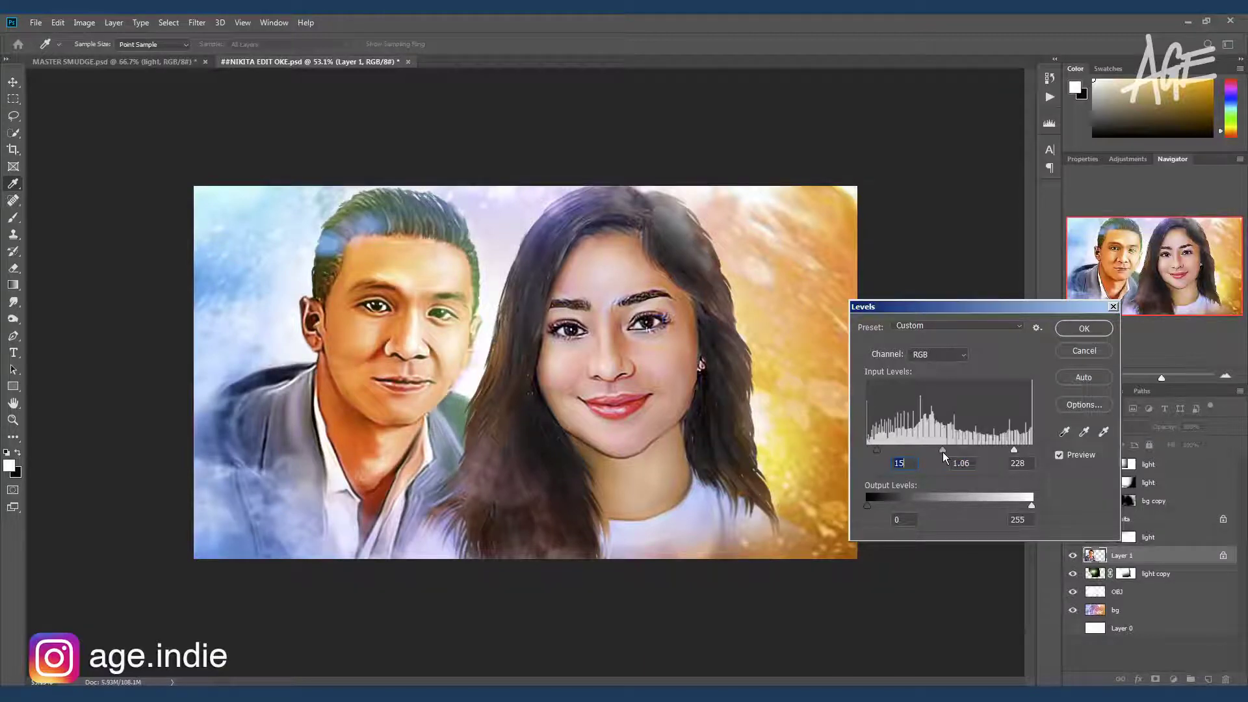
click(1084, 329)
Move the top light flare toward the upper left of the canvas
key(v)
click(1094, 466)
key(ctrl+t)
mouse_move(355, 256)
mouse_down()
mouse_move(758, 253)
mouse_move(303, 557)
mouse_up()
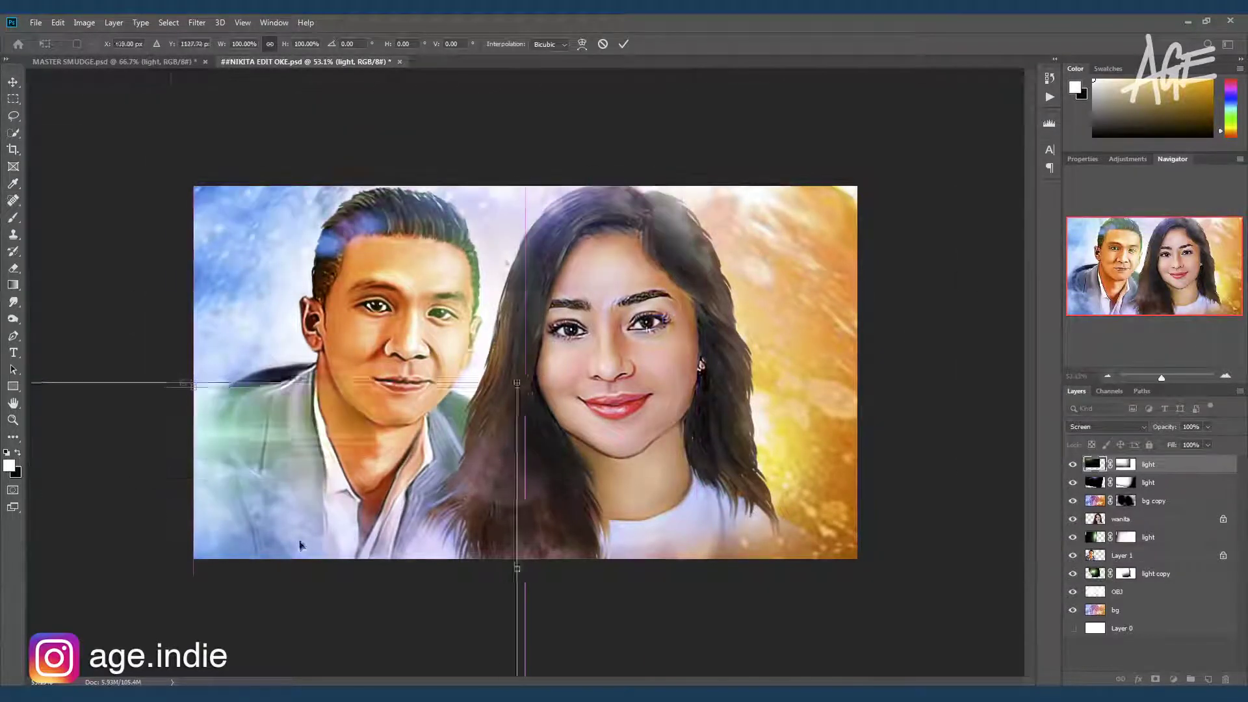
mouse_move(295, 496)
mouse_down()
mouse_move(190, 278)
mouse_move(170, 266)
mouse_up()
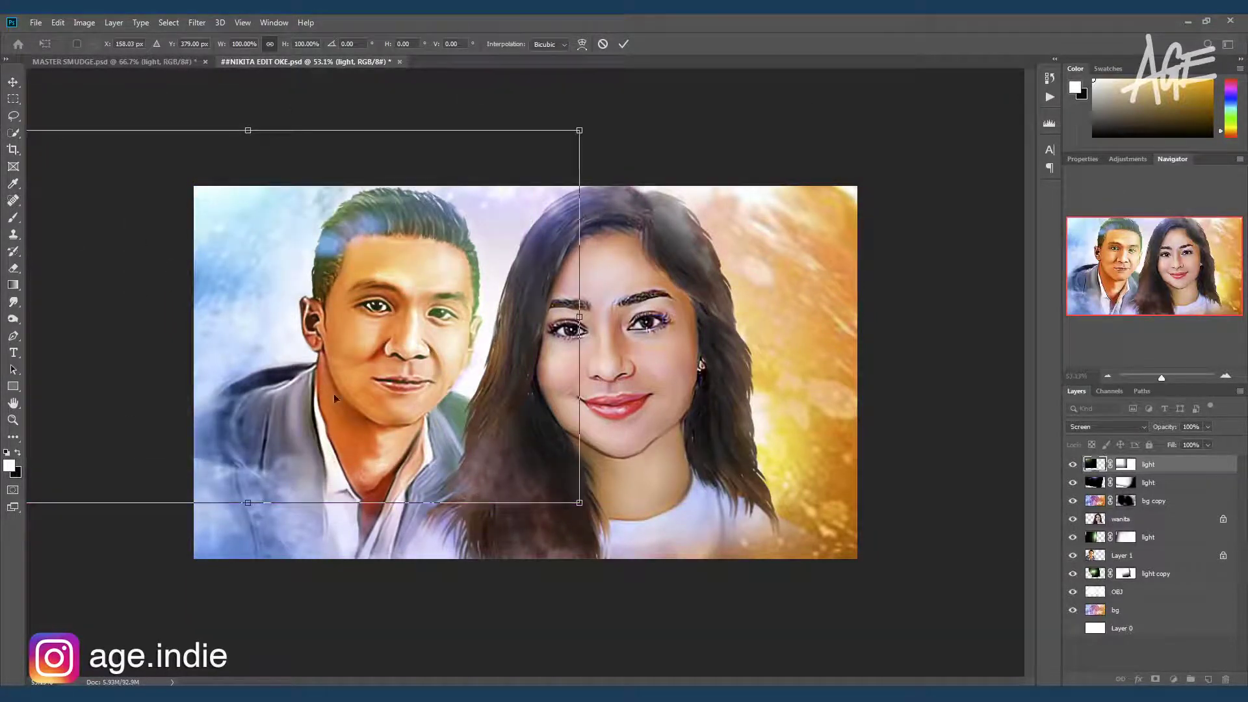
key(Return)
Darken the wanita layer with Curves, then apply Levels (input 15, 1.15, 237)
click(1105, 520)
key(ctrl+m)
drag(988, 432, 991, 433)
click(886, 536)
drag(936, 485, 936, 500)
click(1195, 366)
key(ctrl+l)
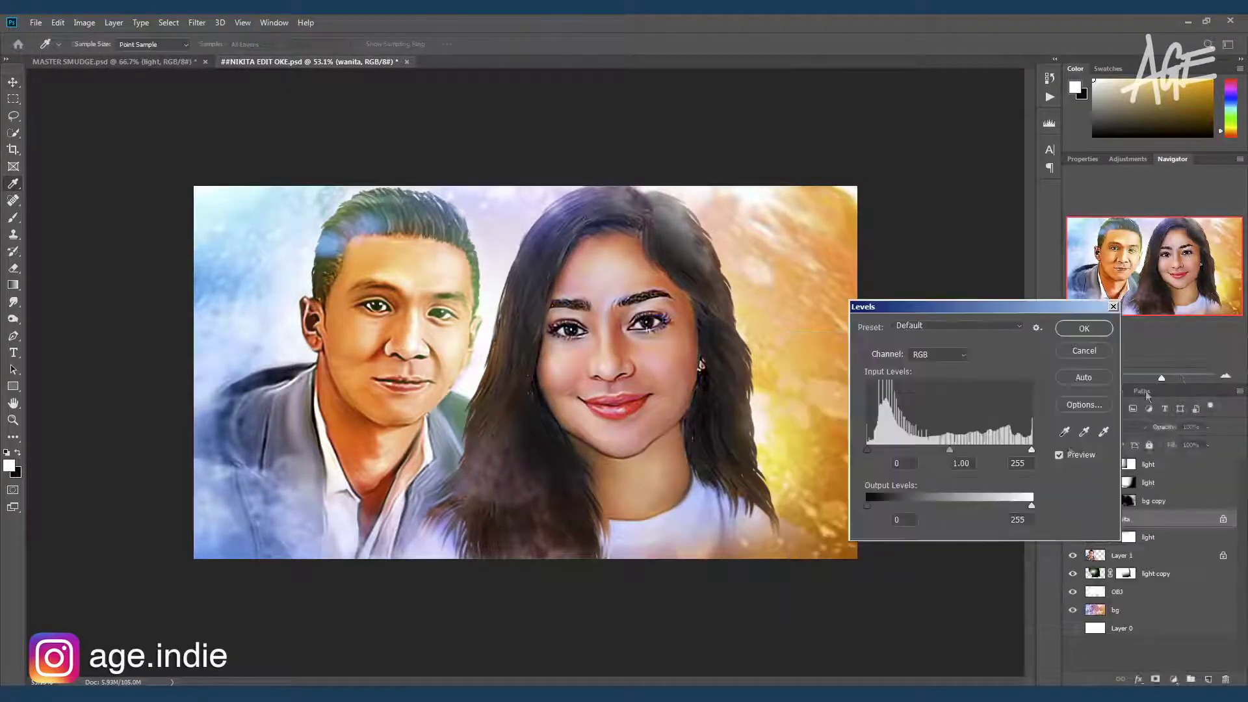
drag(1032, 451, 877, 455)
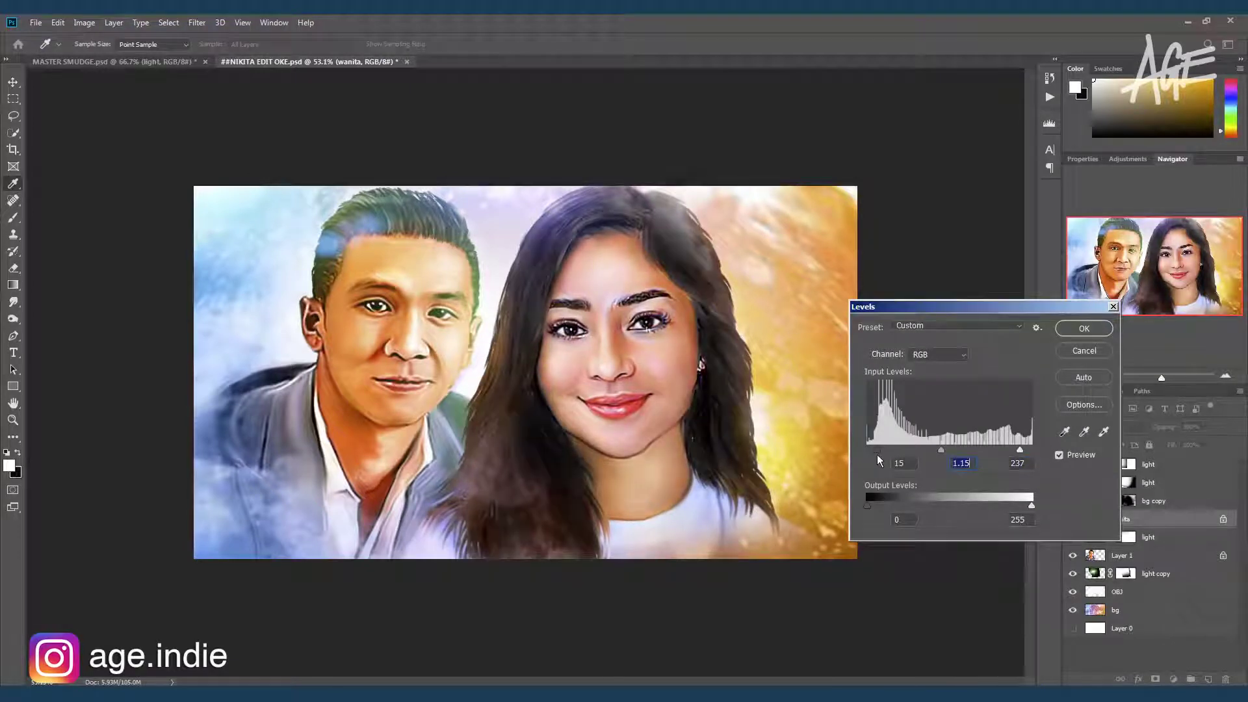
click(1084, 329)
key(v)
scroll(410, 273, down, 2)
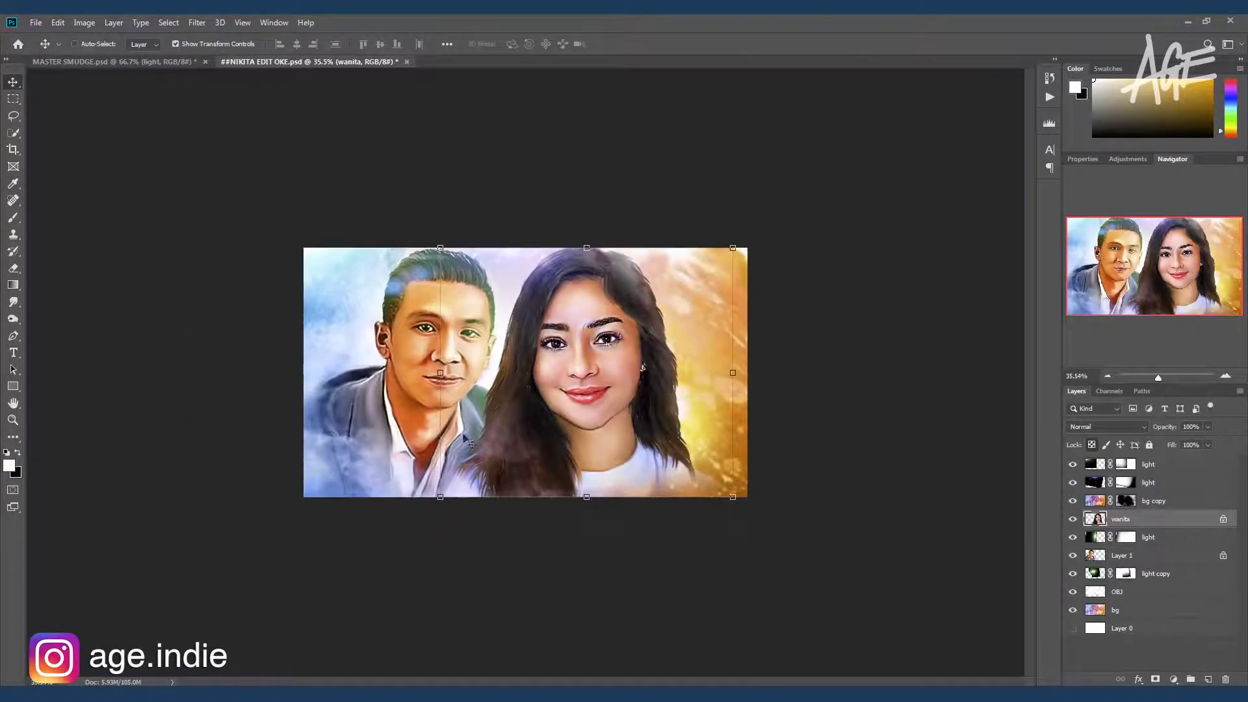
Save the document and inspect the close-up of the couple's faces
key(ctrl+s)
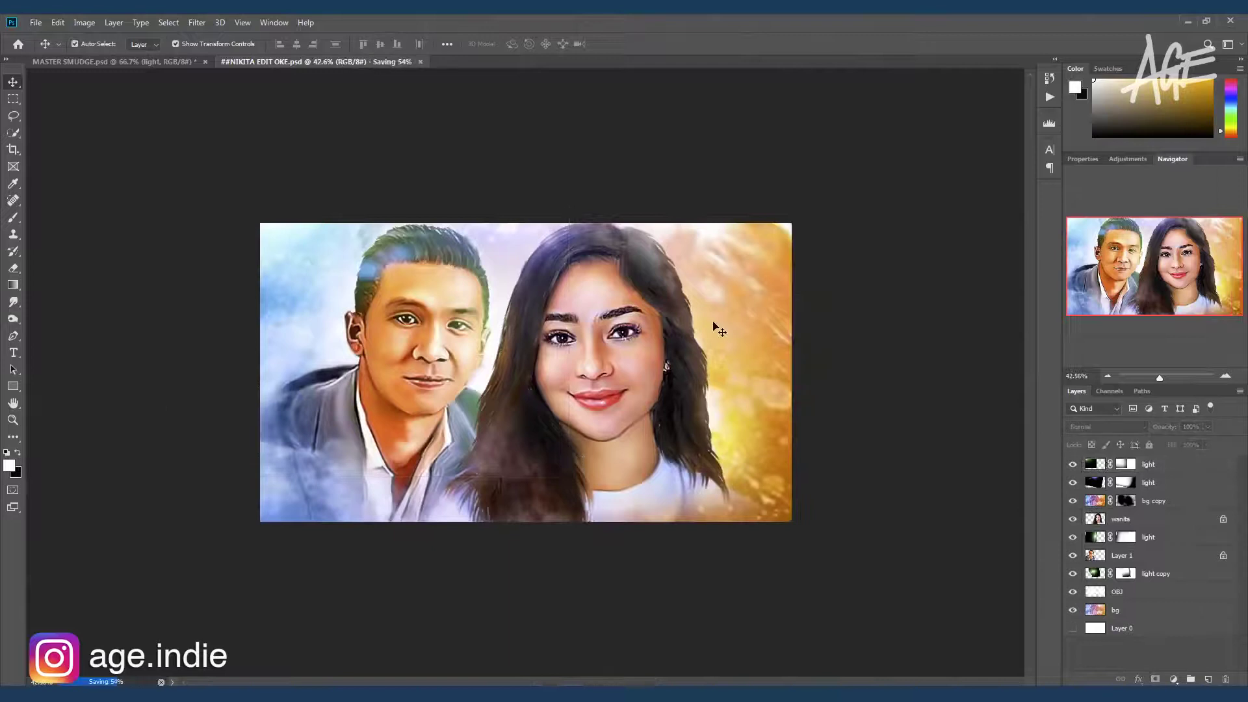
scroll(713, 325, up, 5)
mouse_move(444, 348)
mouse_down()
mouse_move(533, 494)
mouse_move(793, 615)
mouse_up()
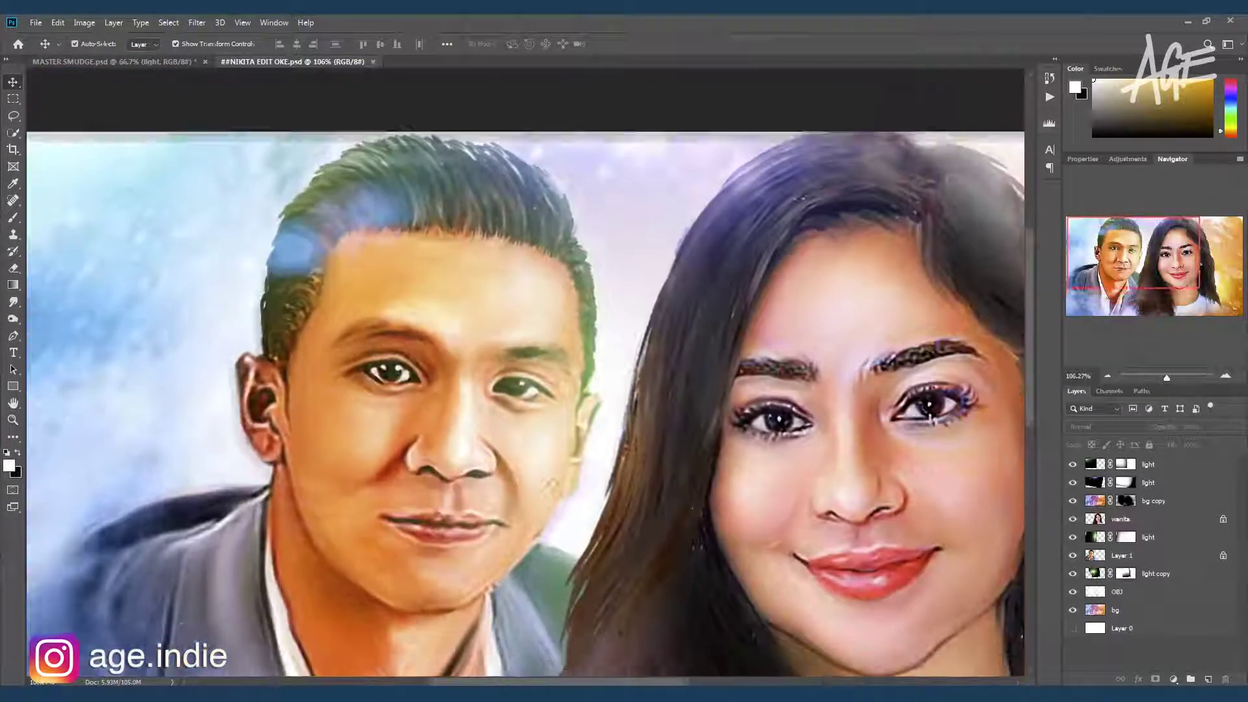
scroll(931, 421, down, 2)
scroll(626, 570, down, 2)
scroll(390, 390, down, 1)
Flatten the image, discarding hidden layers, and fit it in view
click(114, 22)
click(186, 489)
click(557, 340)
key(ctrl+0)
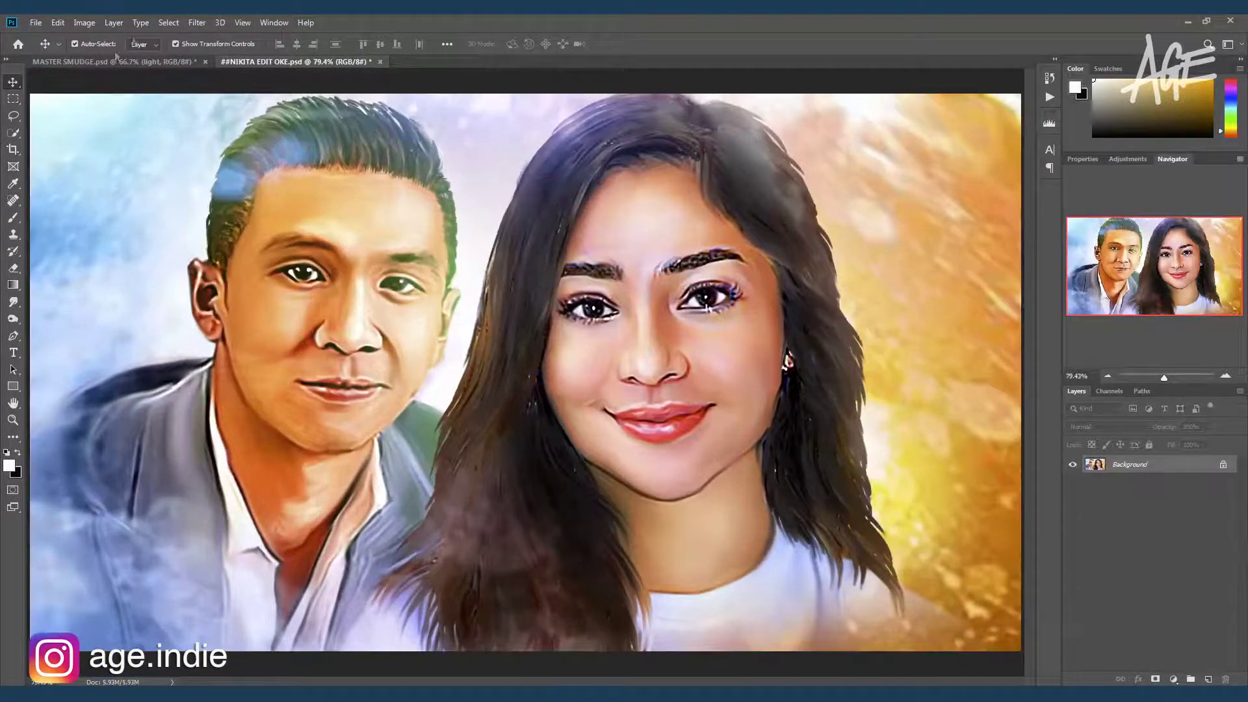
Raise the portrait's Vibrance to +55
click(84, 22)
click(247, 127)
drag(650, 195, 985, 278)
drag(926, 318, 958, 330)
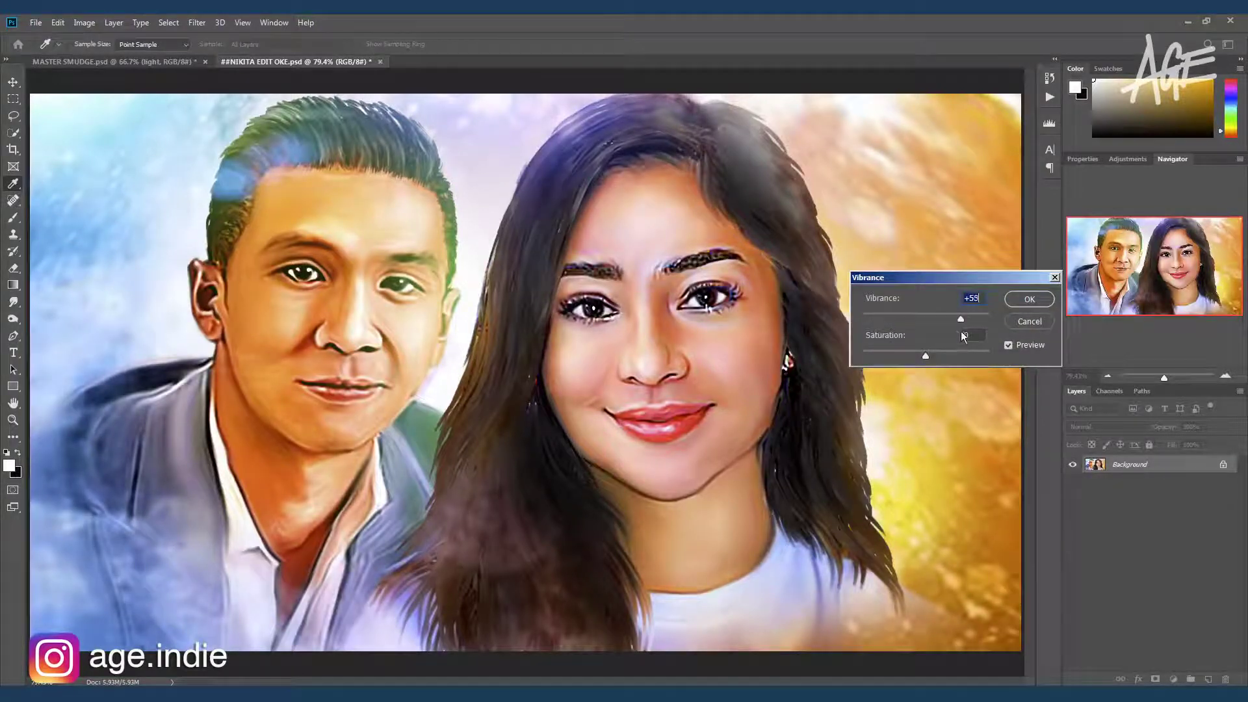
click(1026, 300)
Lower Saturation to -20 with Hue/Saturation
key(ctrl+u)
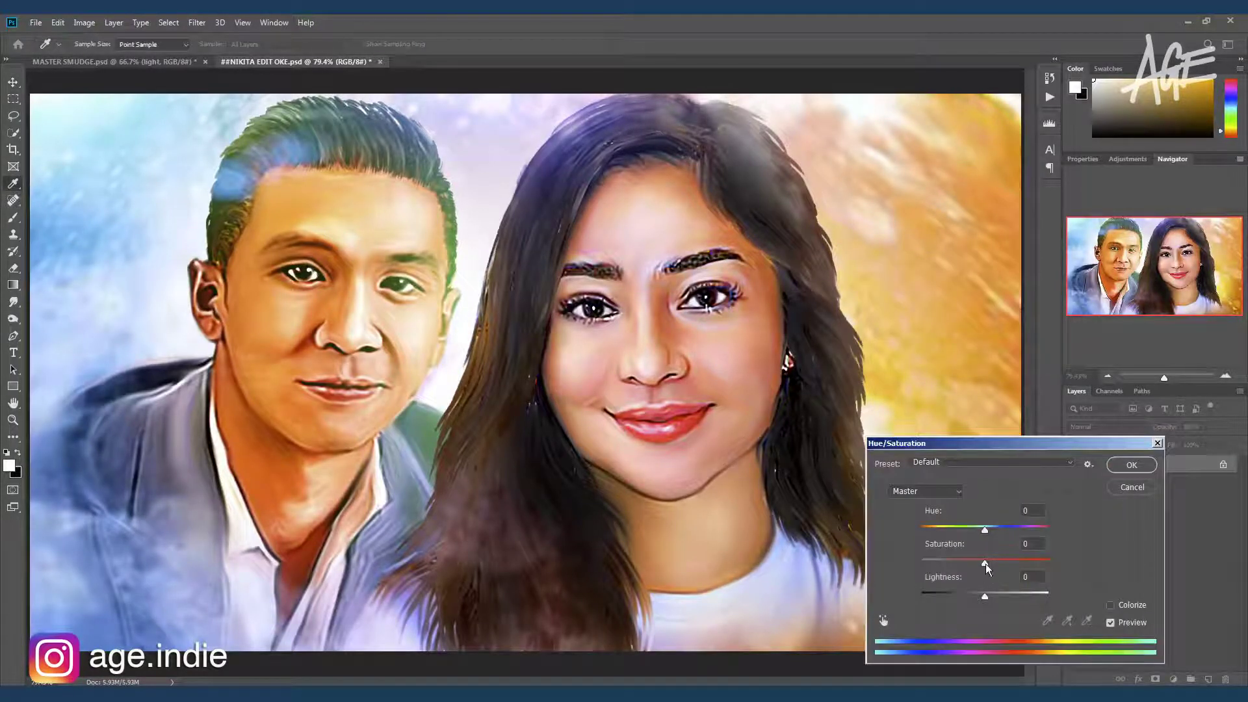
mouse_move(974, 566)
mouse_down()
mouse_move(984, 566)
mouse_move(974, 582)
mouse_up()
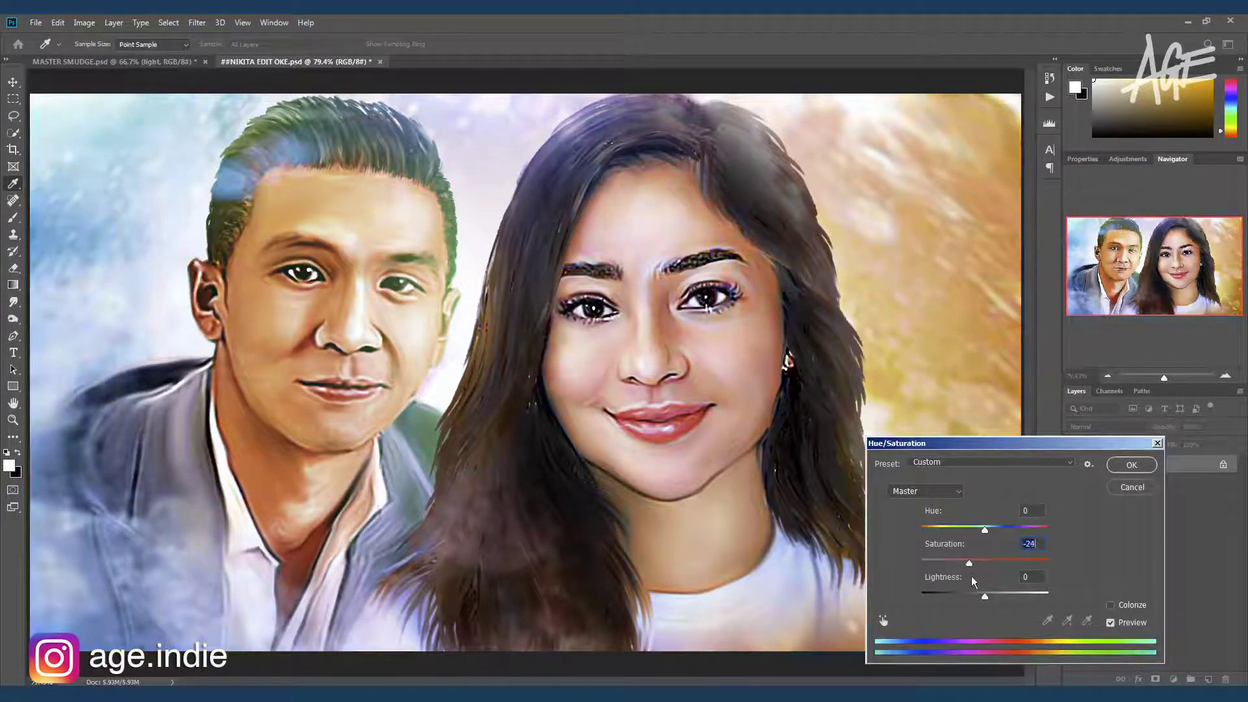
click(1132, 464)
key(v)
scroll(674, 460, down, 2)
Place DUST 2, enlarge it past the canvas edges, and blend it in Screen mode
key(ctrl+shift+p)
double_click(917, 167)
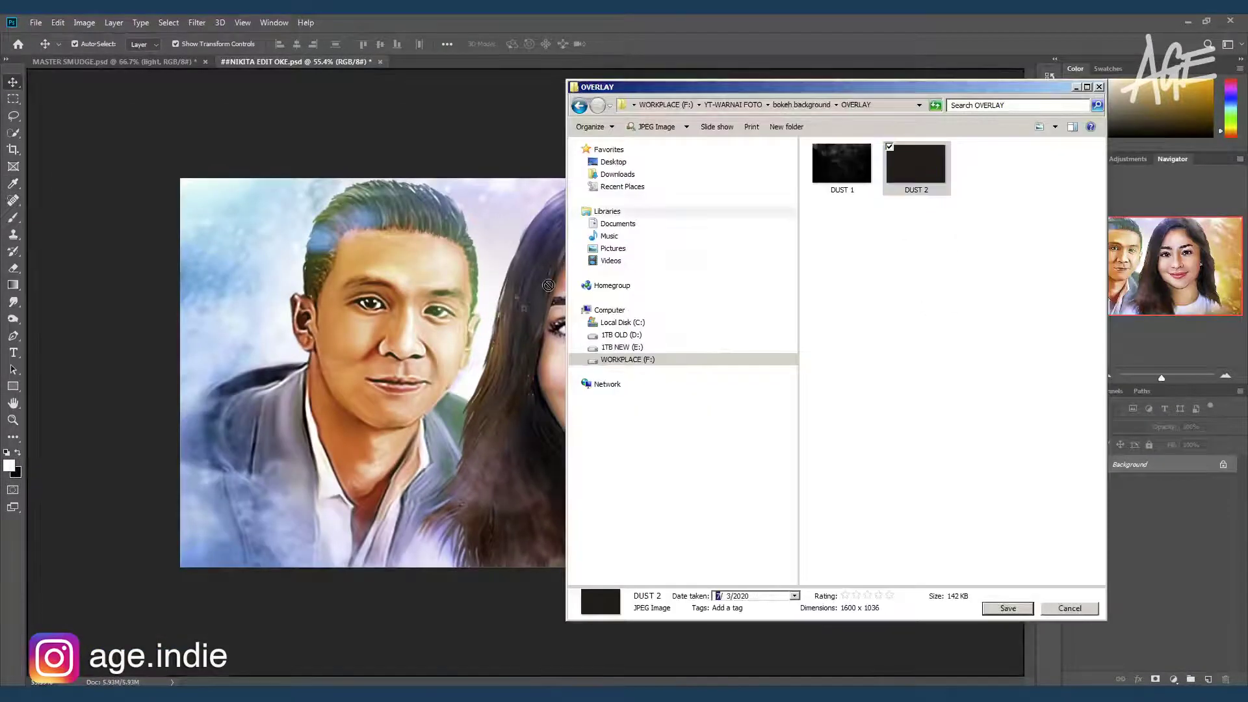
drag(833, 571, 883, 604)
drag(238, 186, 161, 136)
key(Return)
click(1105, 427)
click(1105, 459)
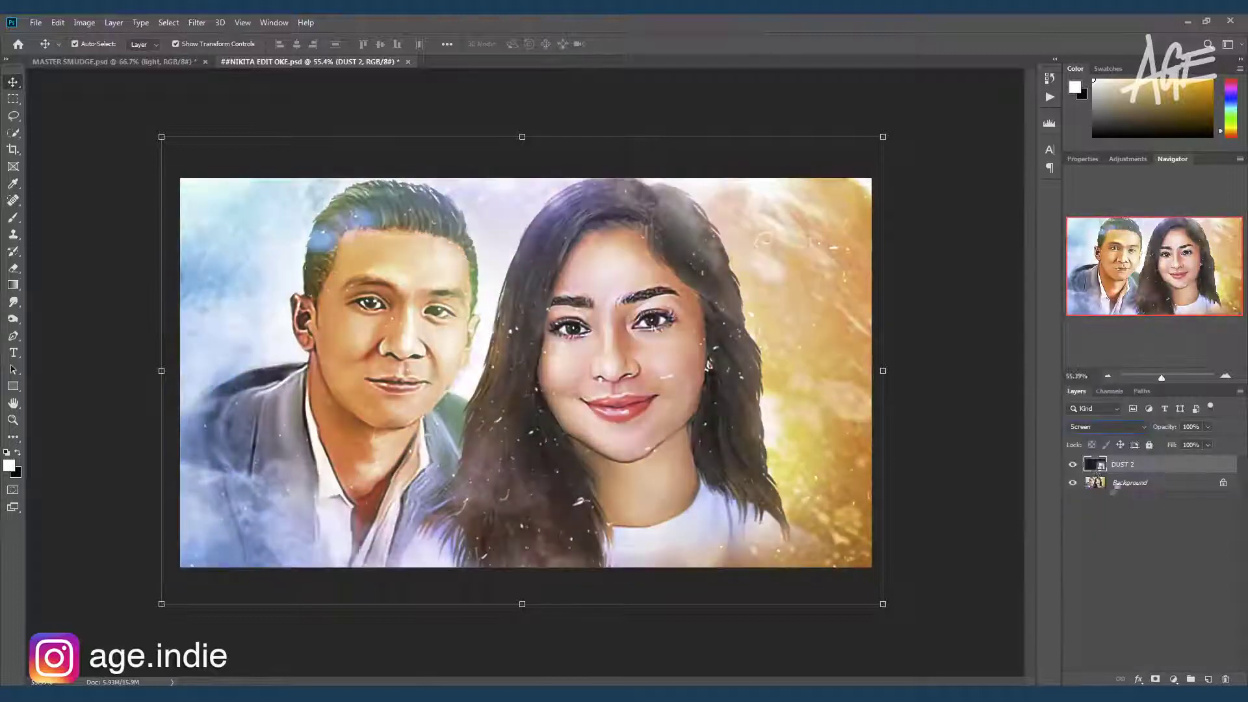
Mask the dust off the woman's face and the hair between the faces
click(1156, 679)
key(b)
key(x)
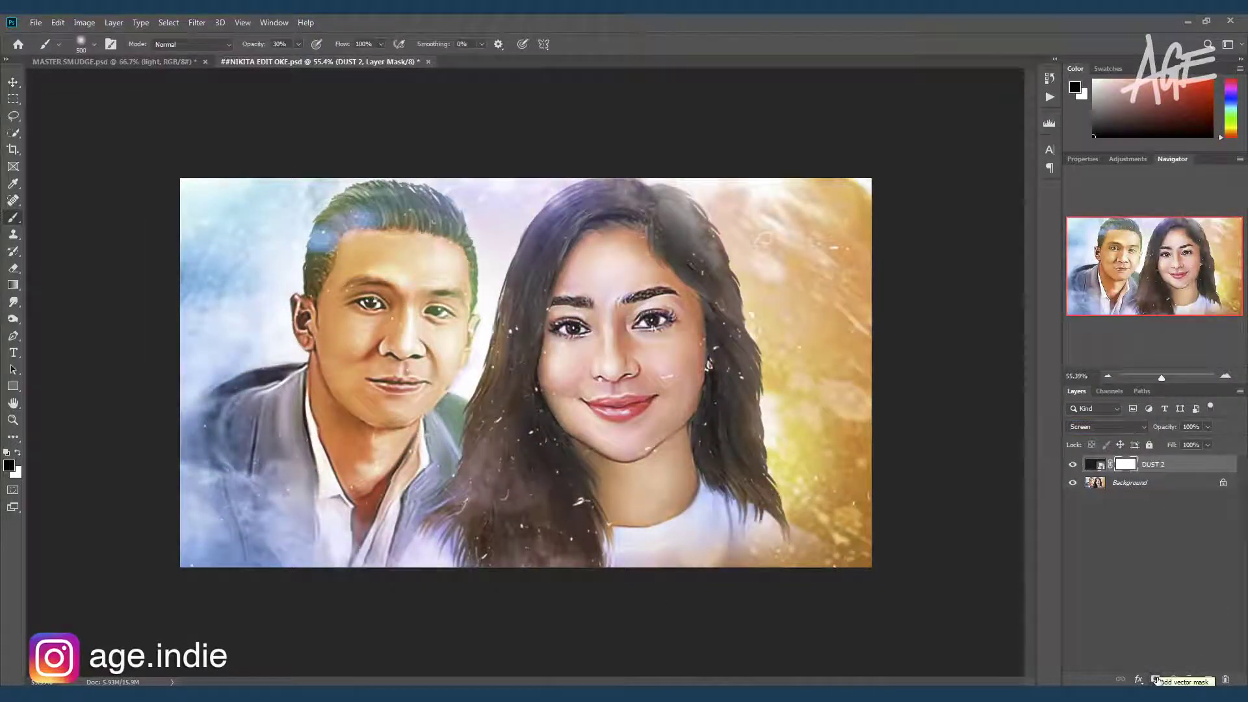
key(0)
drag(611, 393, 455, 494)
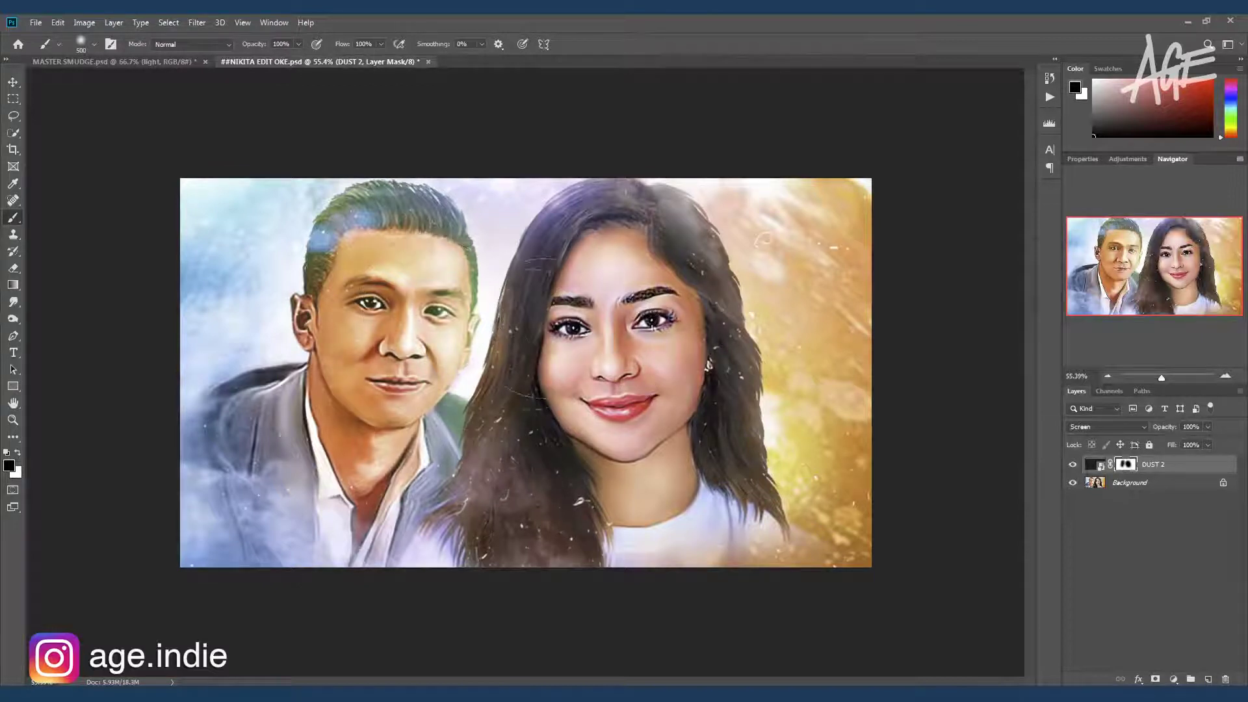
drag(494, 260, 482, 380)
key(v)
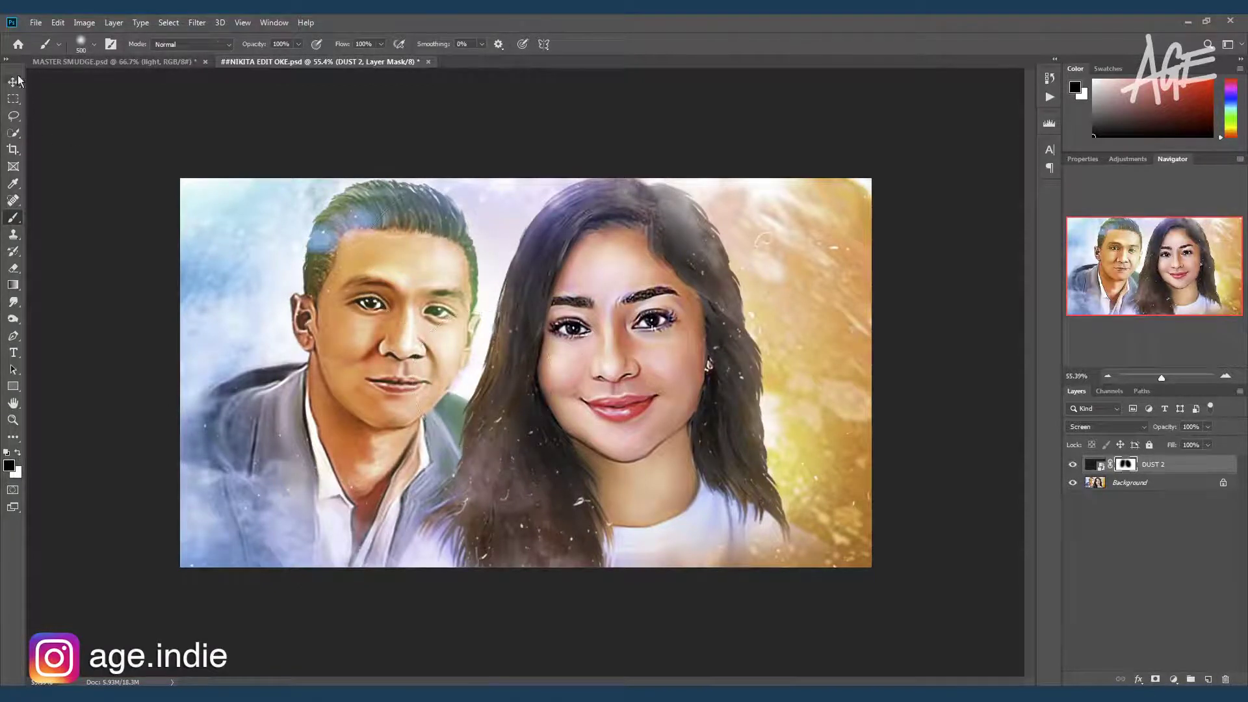
Flatten the image and duplicate the background layer
click(114, 22)
click(143, 476)
key(x)
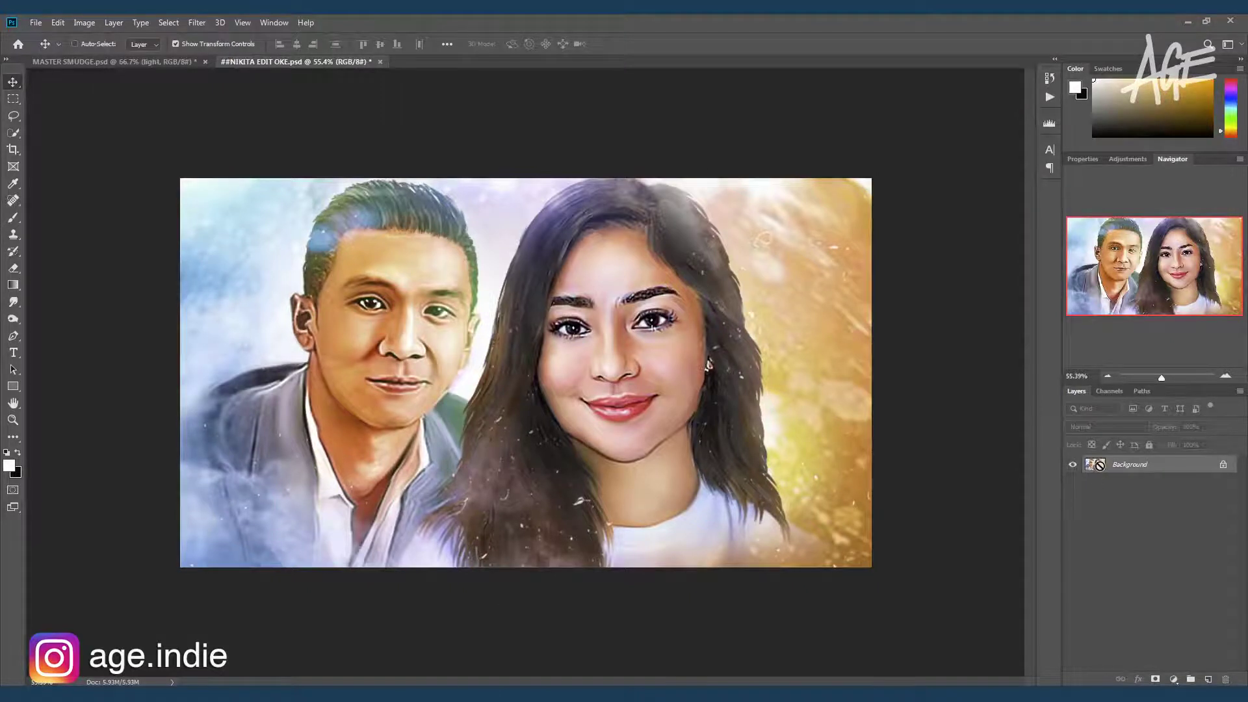
key(ctrl+j)
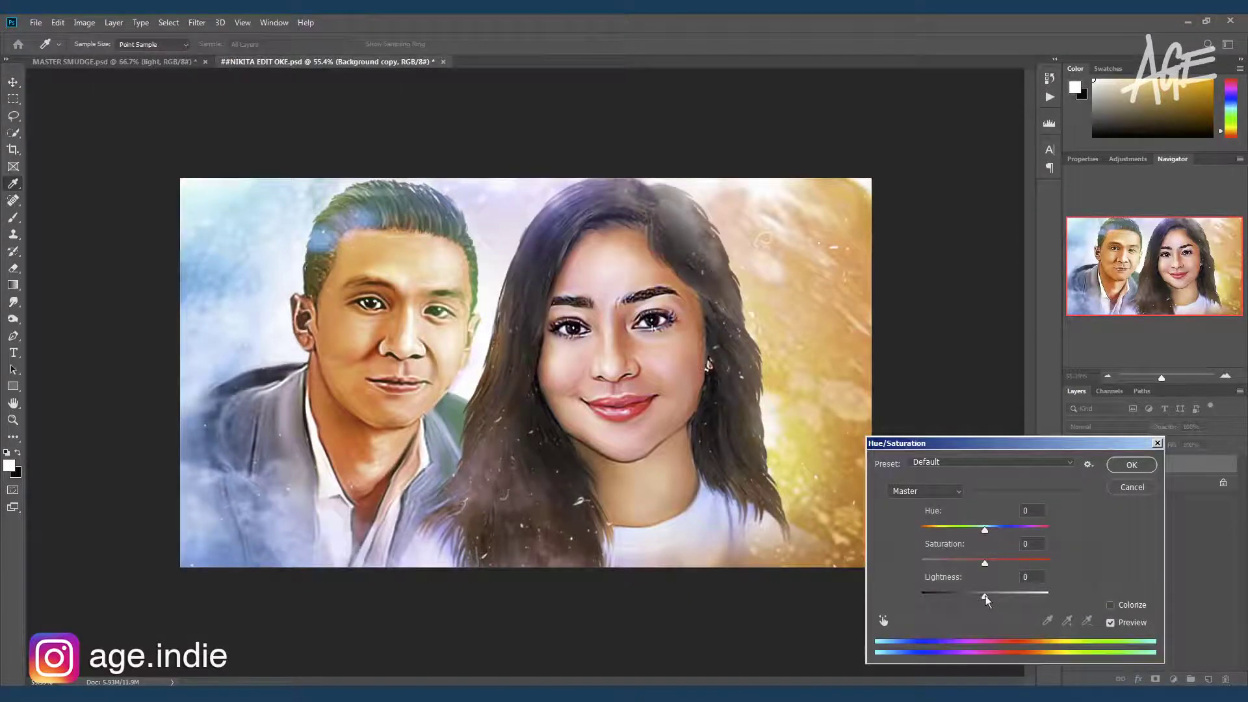
Darken the background copy by lowering Lightness and pulling the Curves down
drag(986, 600, 980, 598)
key(Return)
key(ctrl+m)
drag(995, 426, 995, 438)
drag(948, 496, 955, 487)
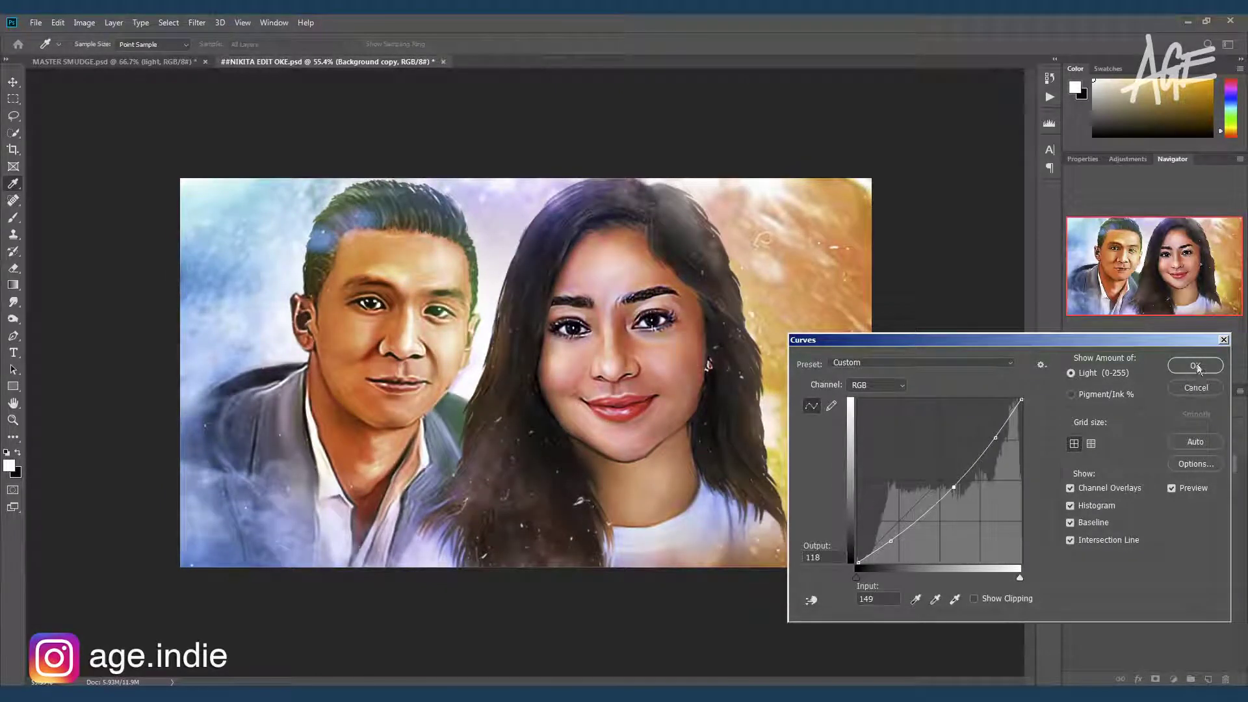
click(1196, 367)
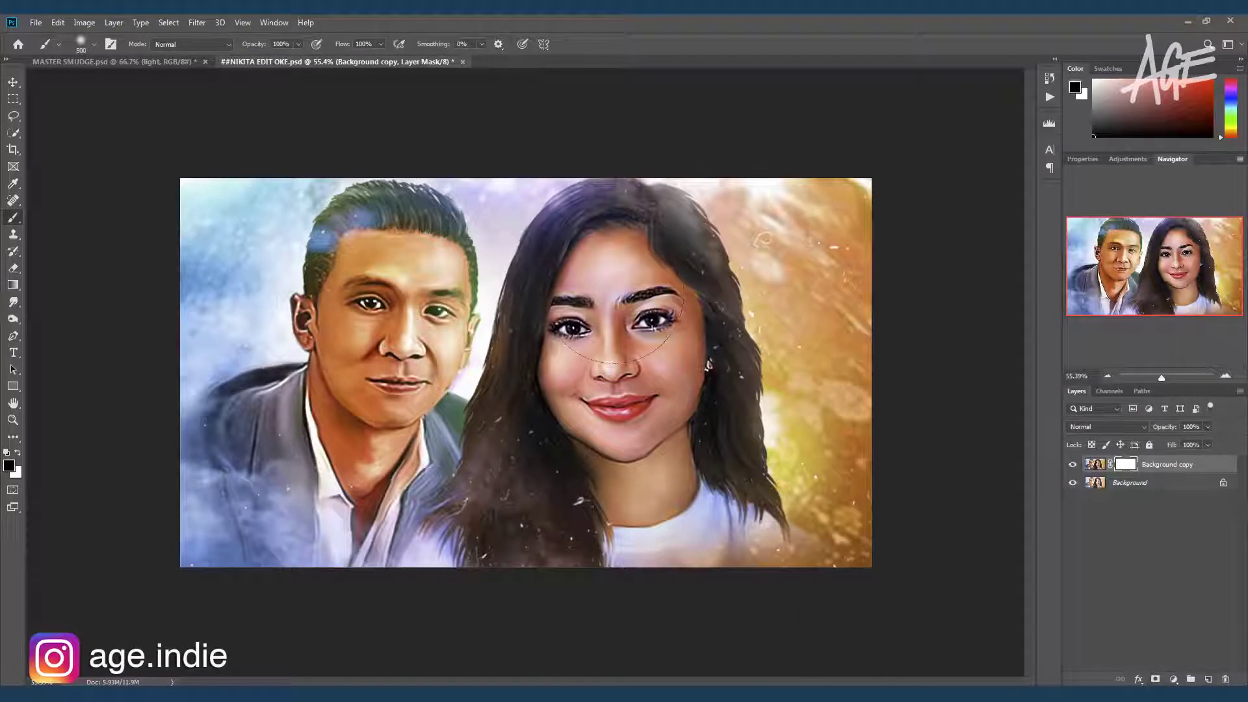
Paint black over both faces, necks and the man's hair to keep them bright
drag(619, 297, 566, 312)
drag(653, 368, 429, 234)
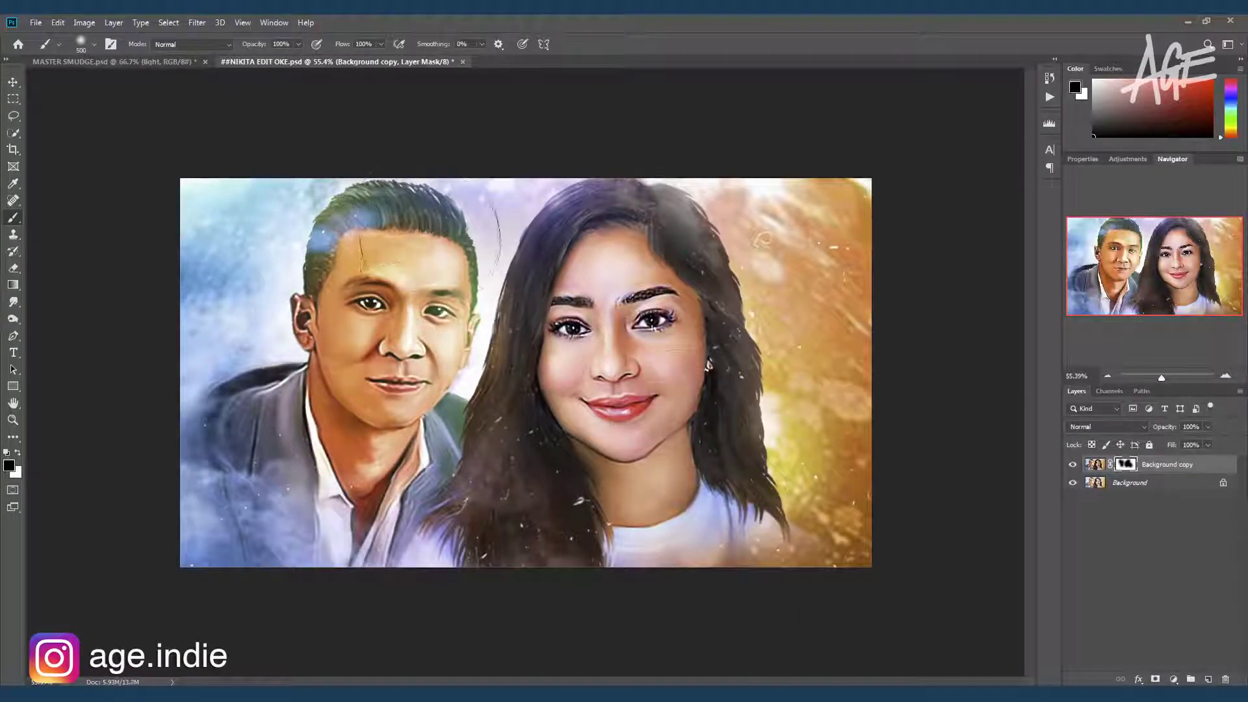
drag(351, 344, 410, 328)
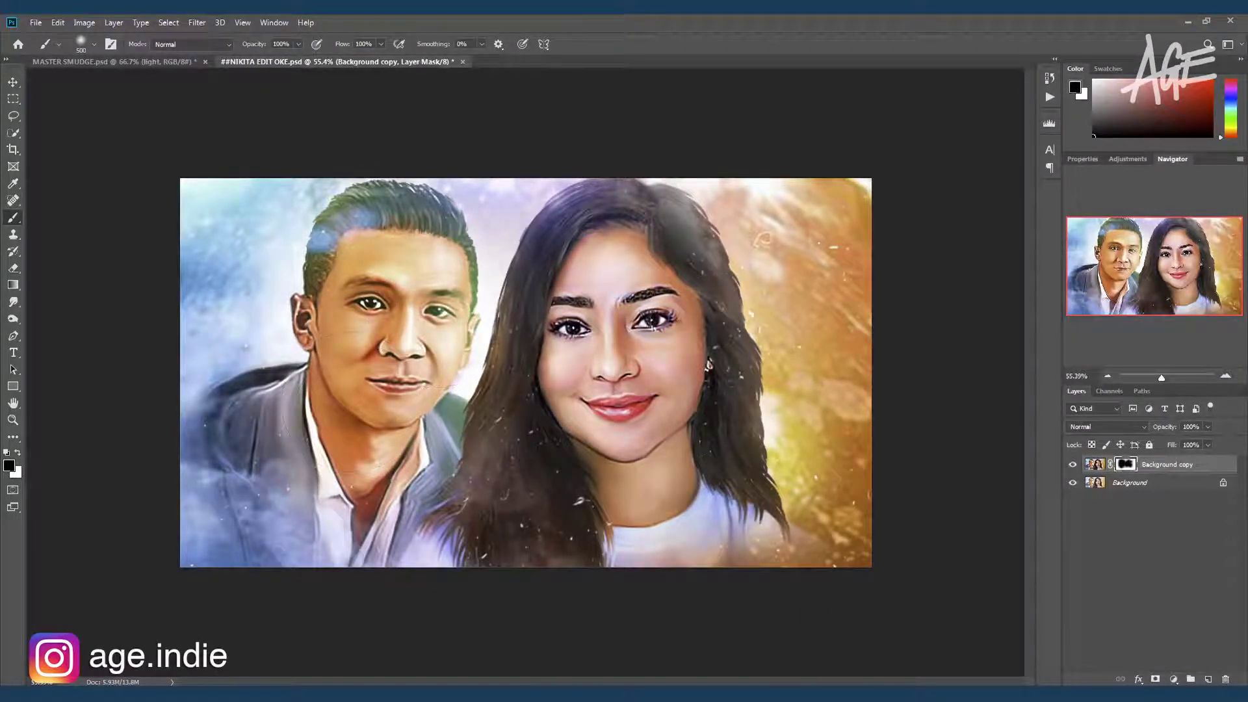
drag(647, 364, 572, 458)
drag(260, 221, 291, 182)
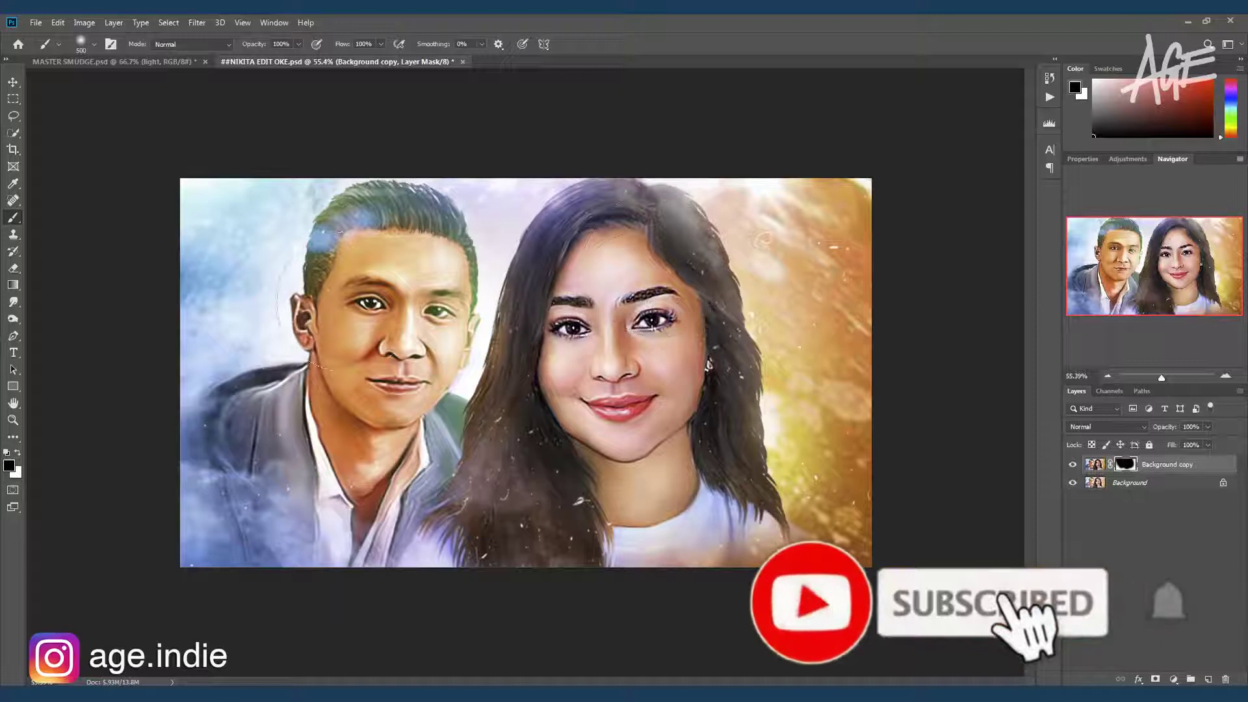
Flatten the image and apply a small Vibrance boost
click(114, 22)
click(130, 479)
key(x)
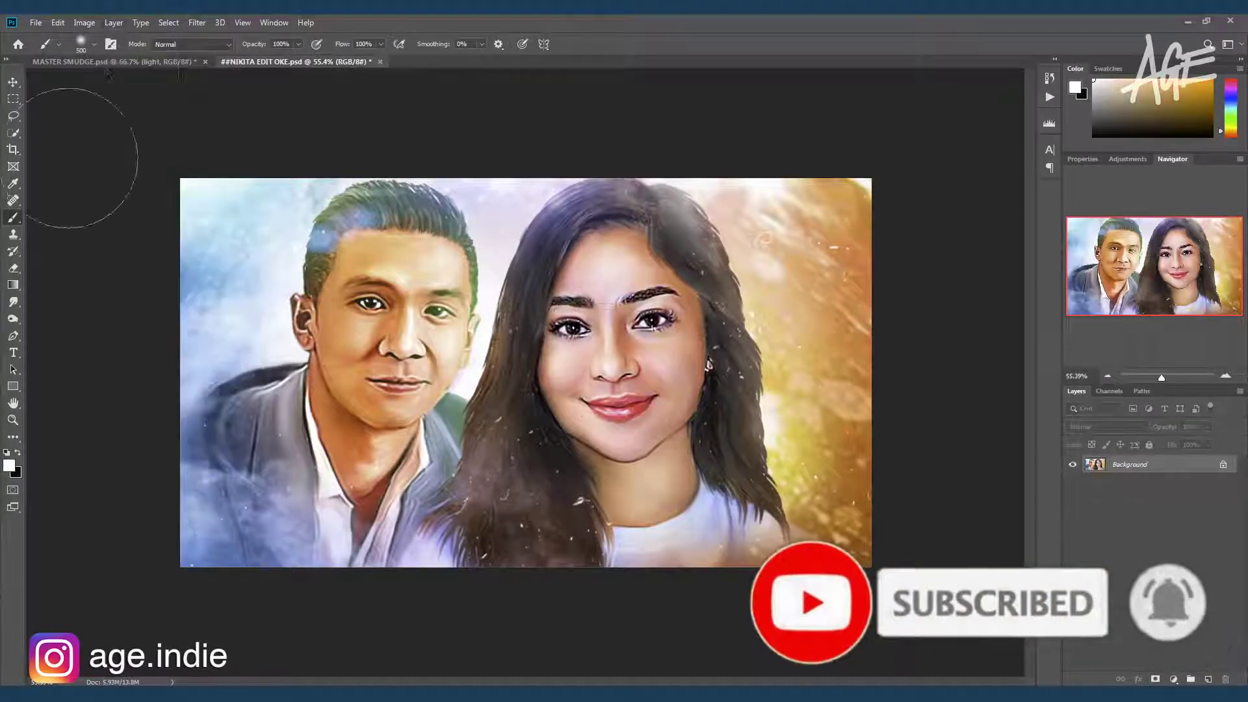
click(83, 22)
click(221, 104)
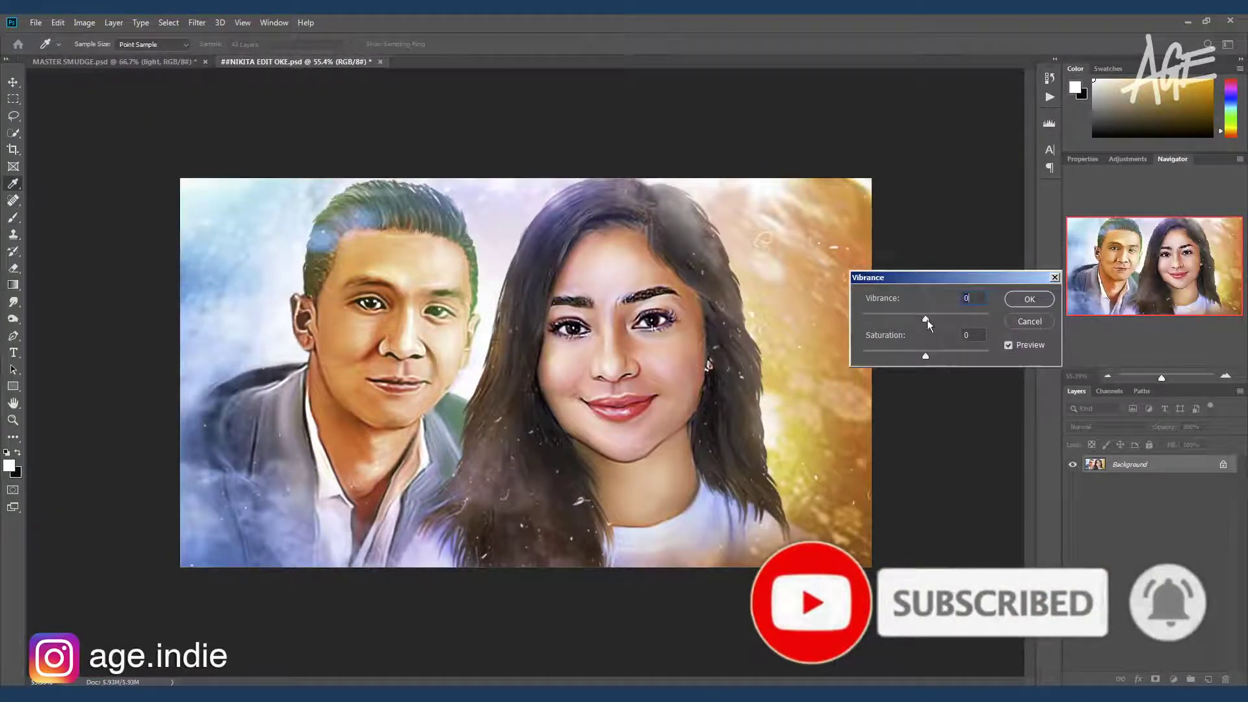
drag(927, 320, 942, 326)
click(1029, 300)
Switch to the brush and pan the view toward the woman
key(b)
scroll(306, 130, up, 3)
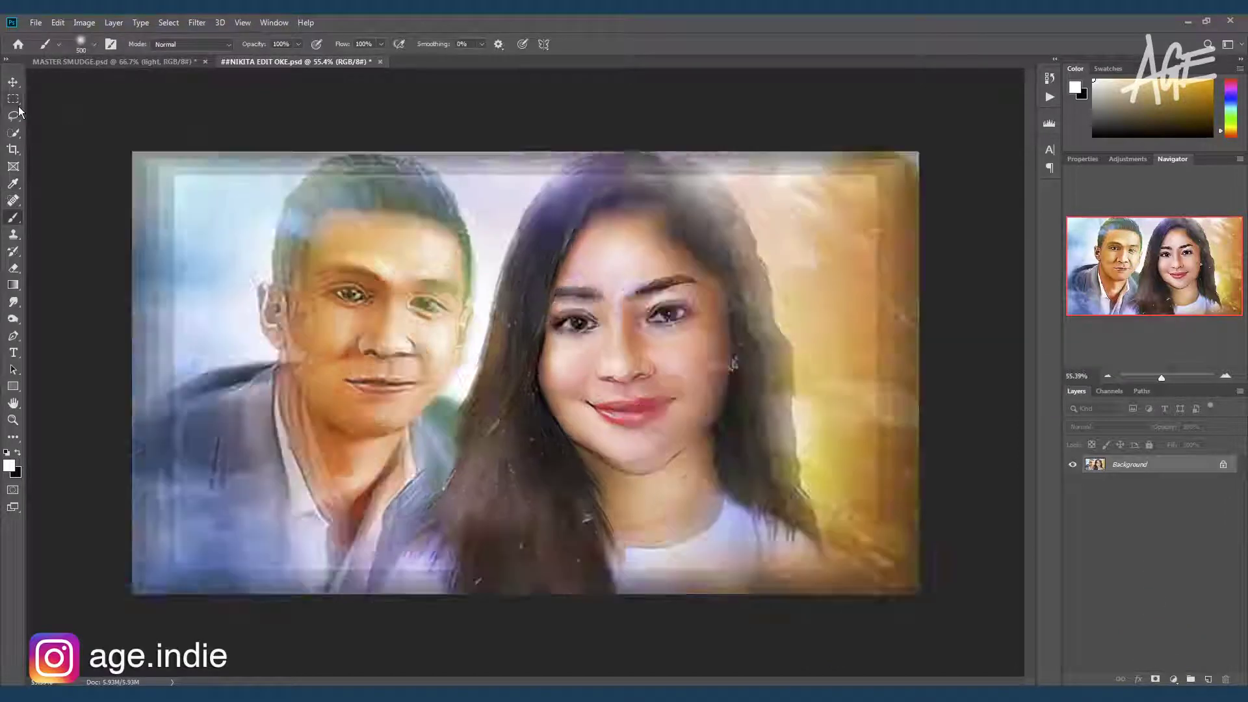
scroll(544, 405, down, 1)
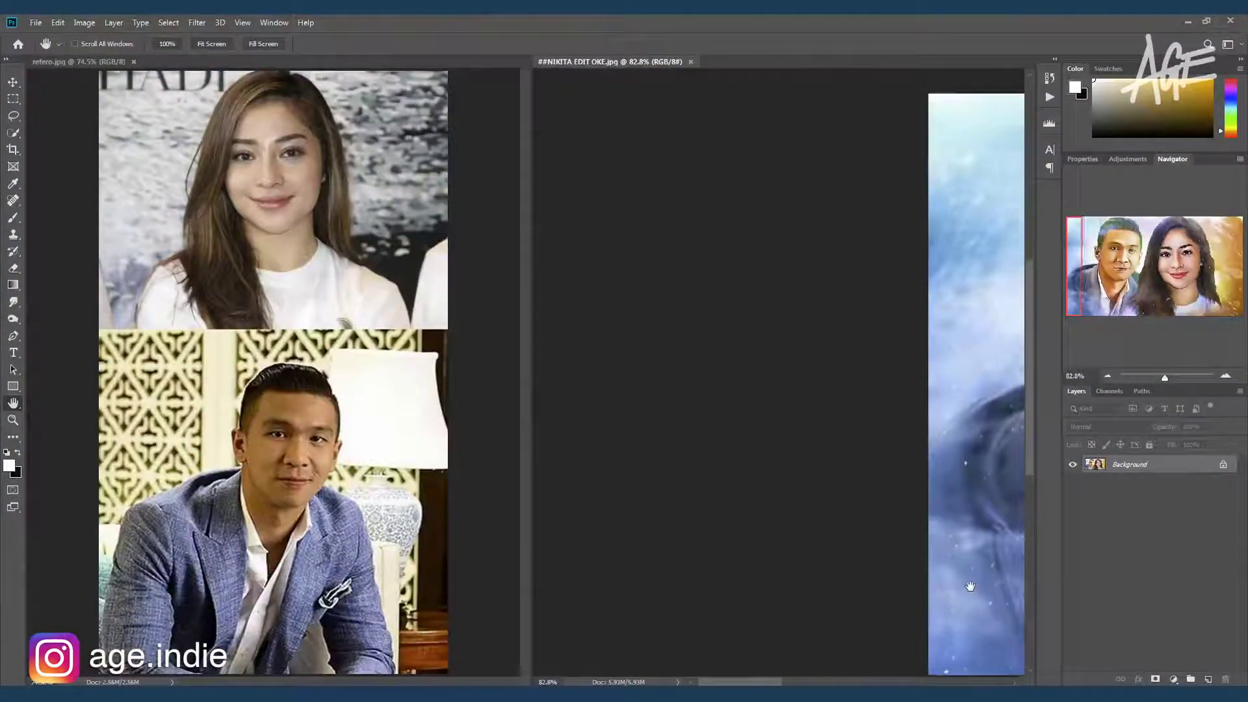
mouse_move(968, 588)
mouse_down()
mouse_move(638, 567)
mouse_move(501, 578)
mouse_up()
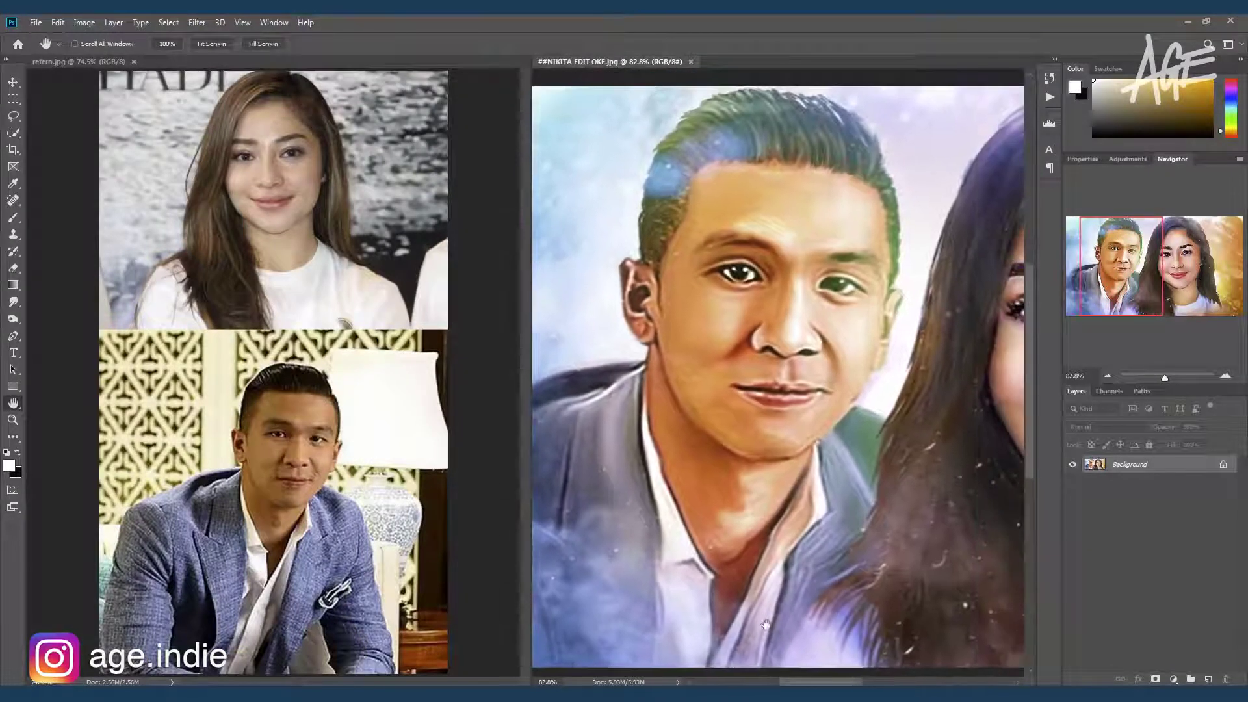
drag(765, 624, 629, 627)
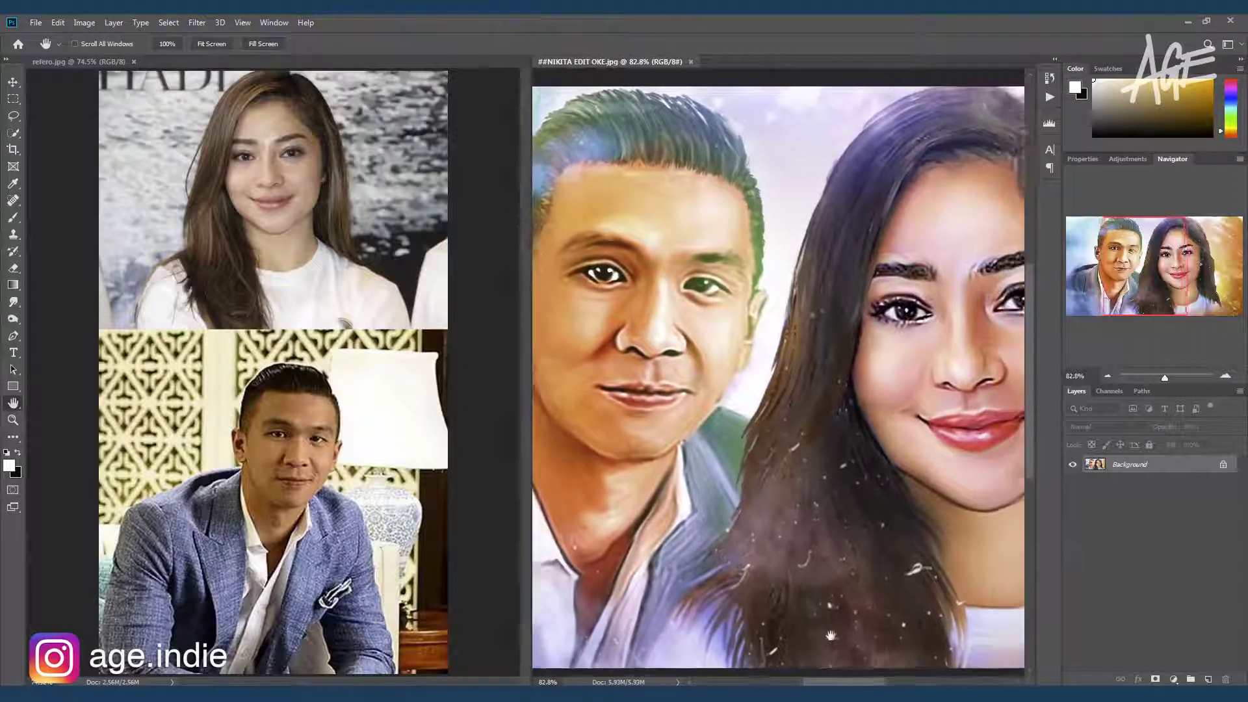
drag(831, 636, 655, 625)
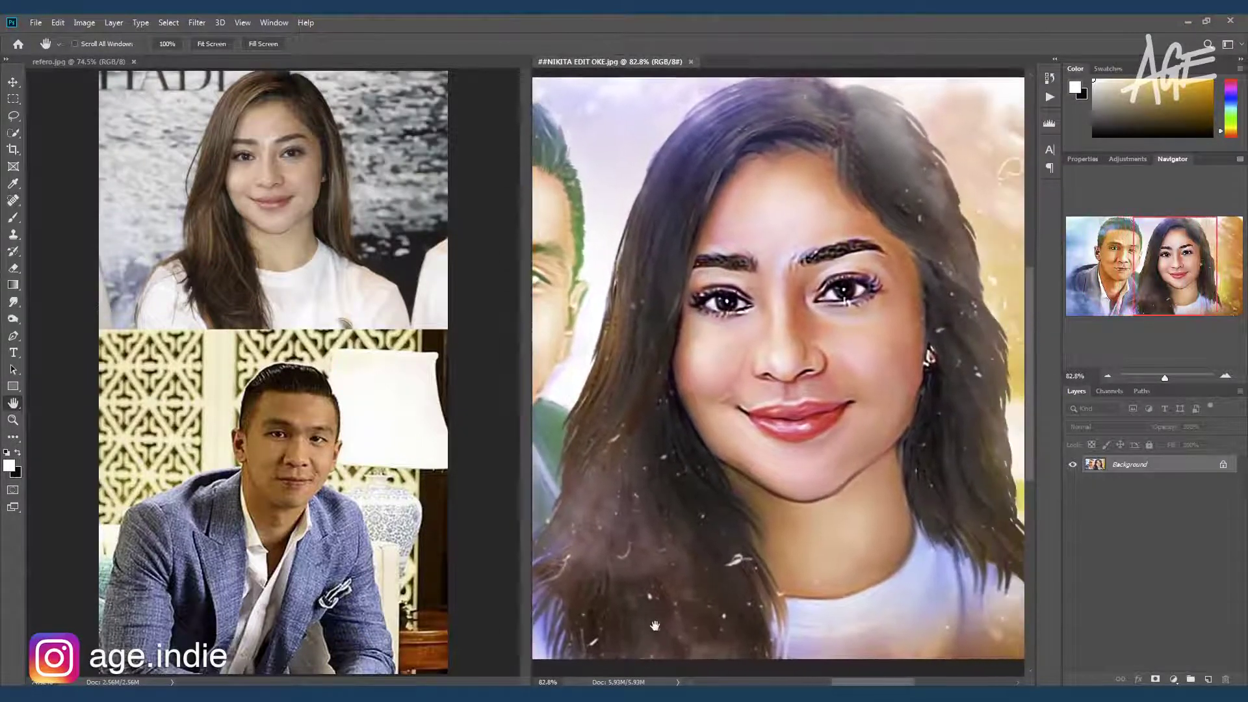
scroll(791, 643, down, 3)
scroll(789, 611, down, 3)
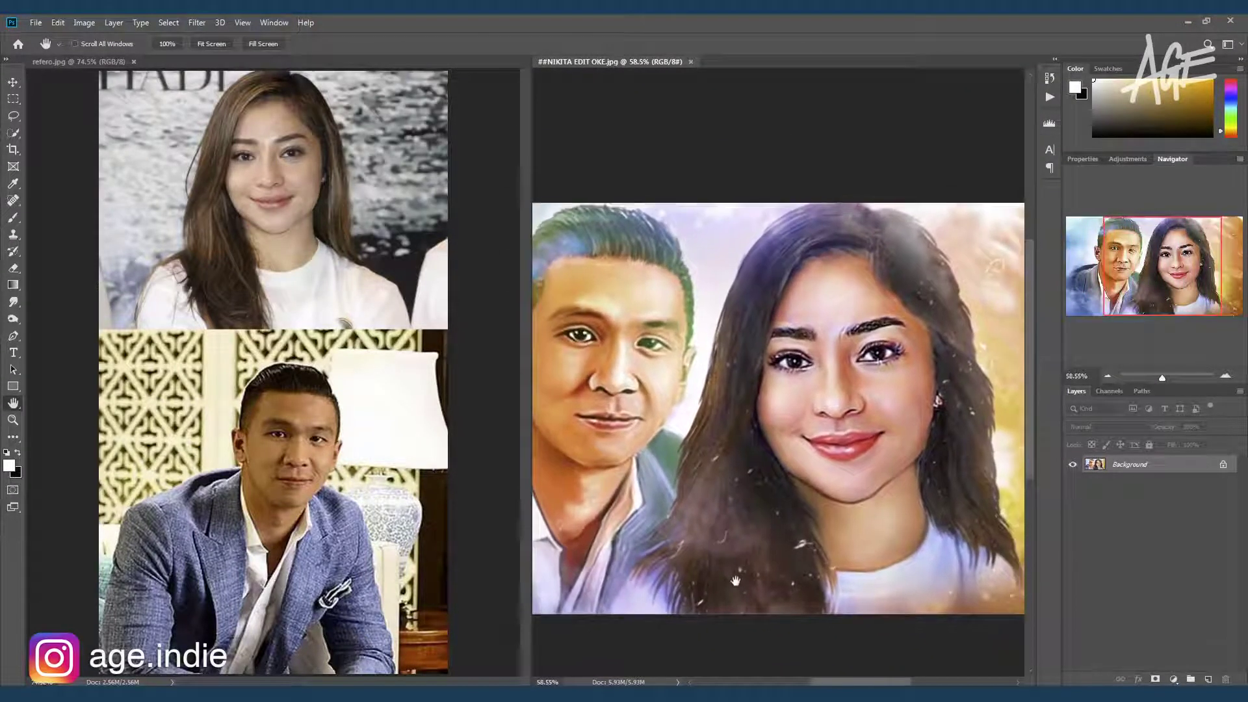
scroll(788, 585, down, 2)
scroll(813, 553, down, 2)
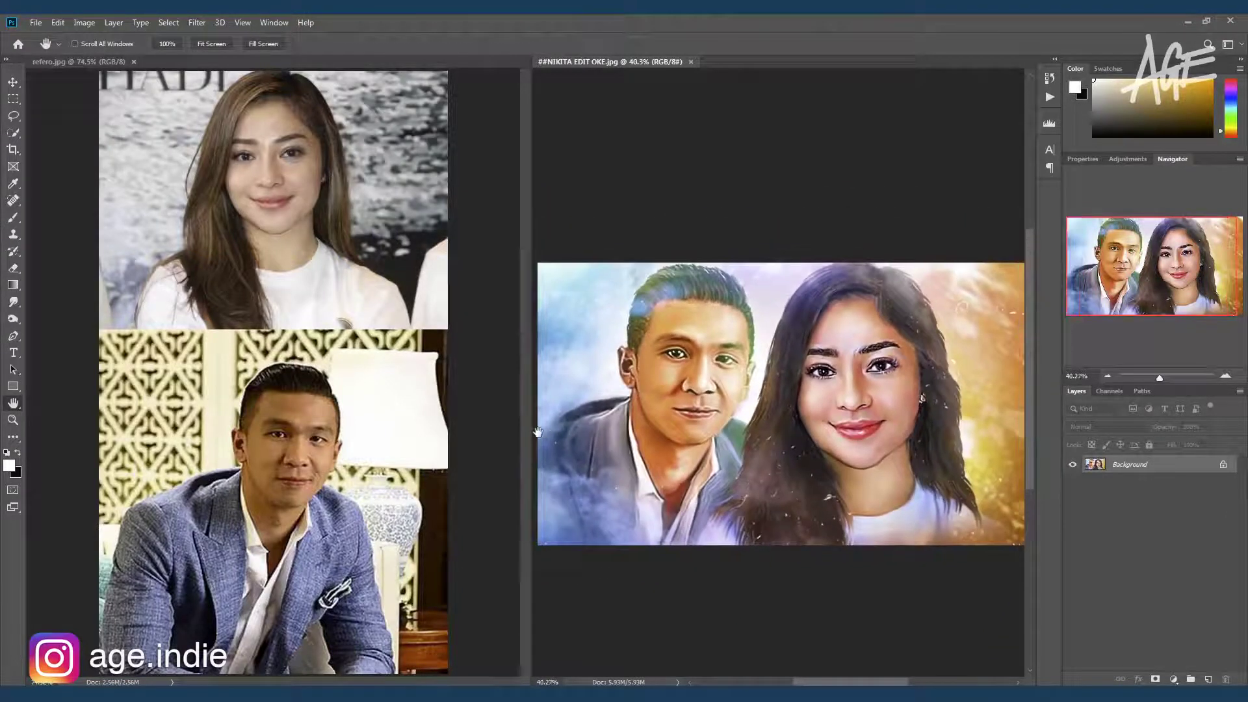
drag(531, 437, 417, 448)
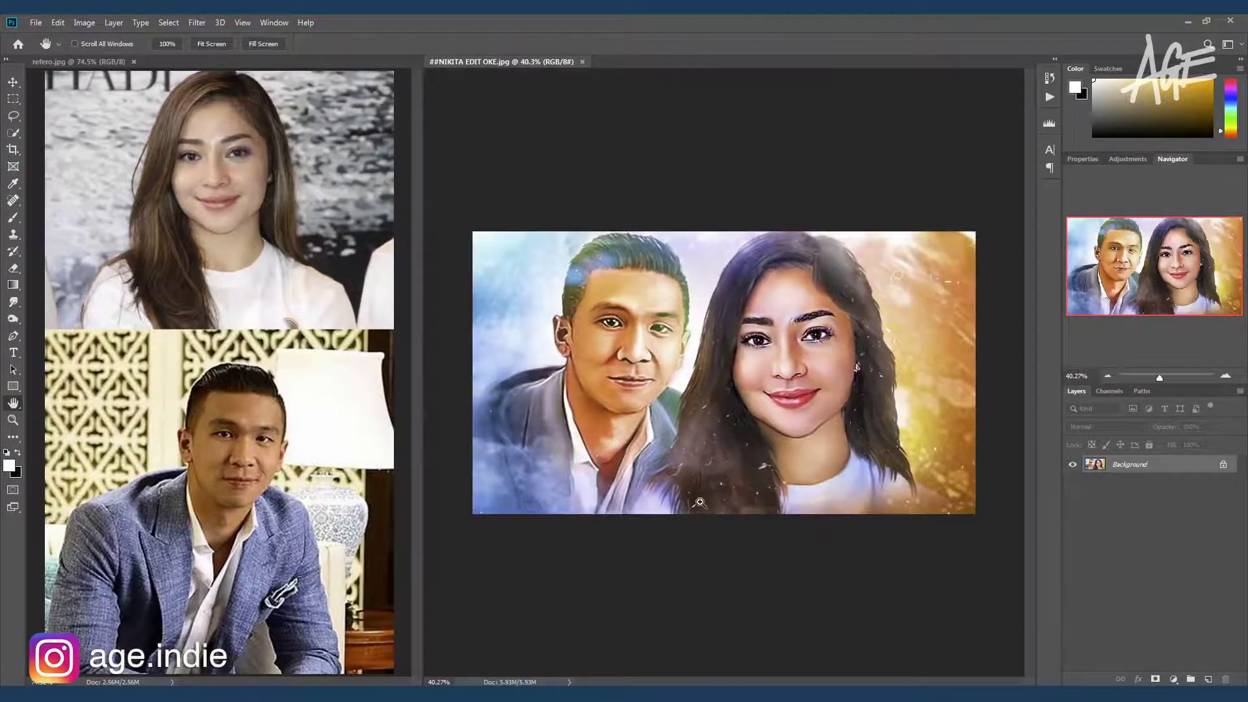
scroll(699, 502, up, 2)
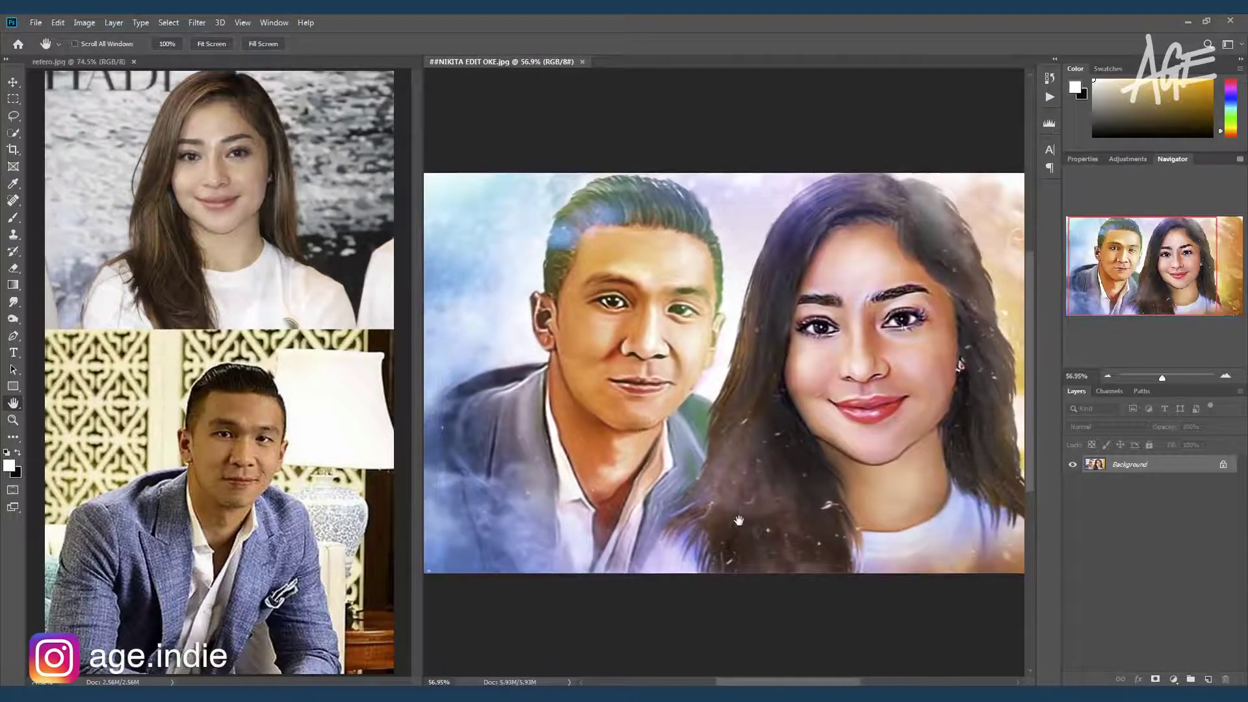